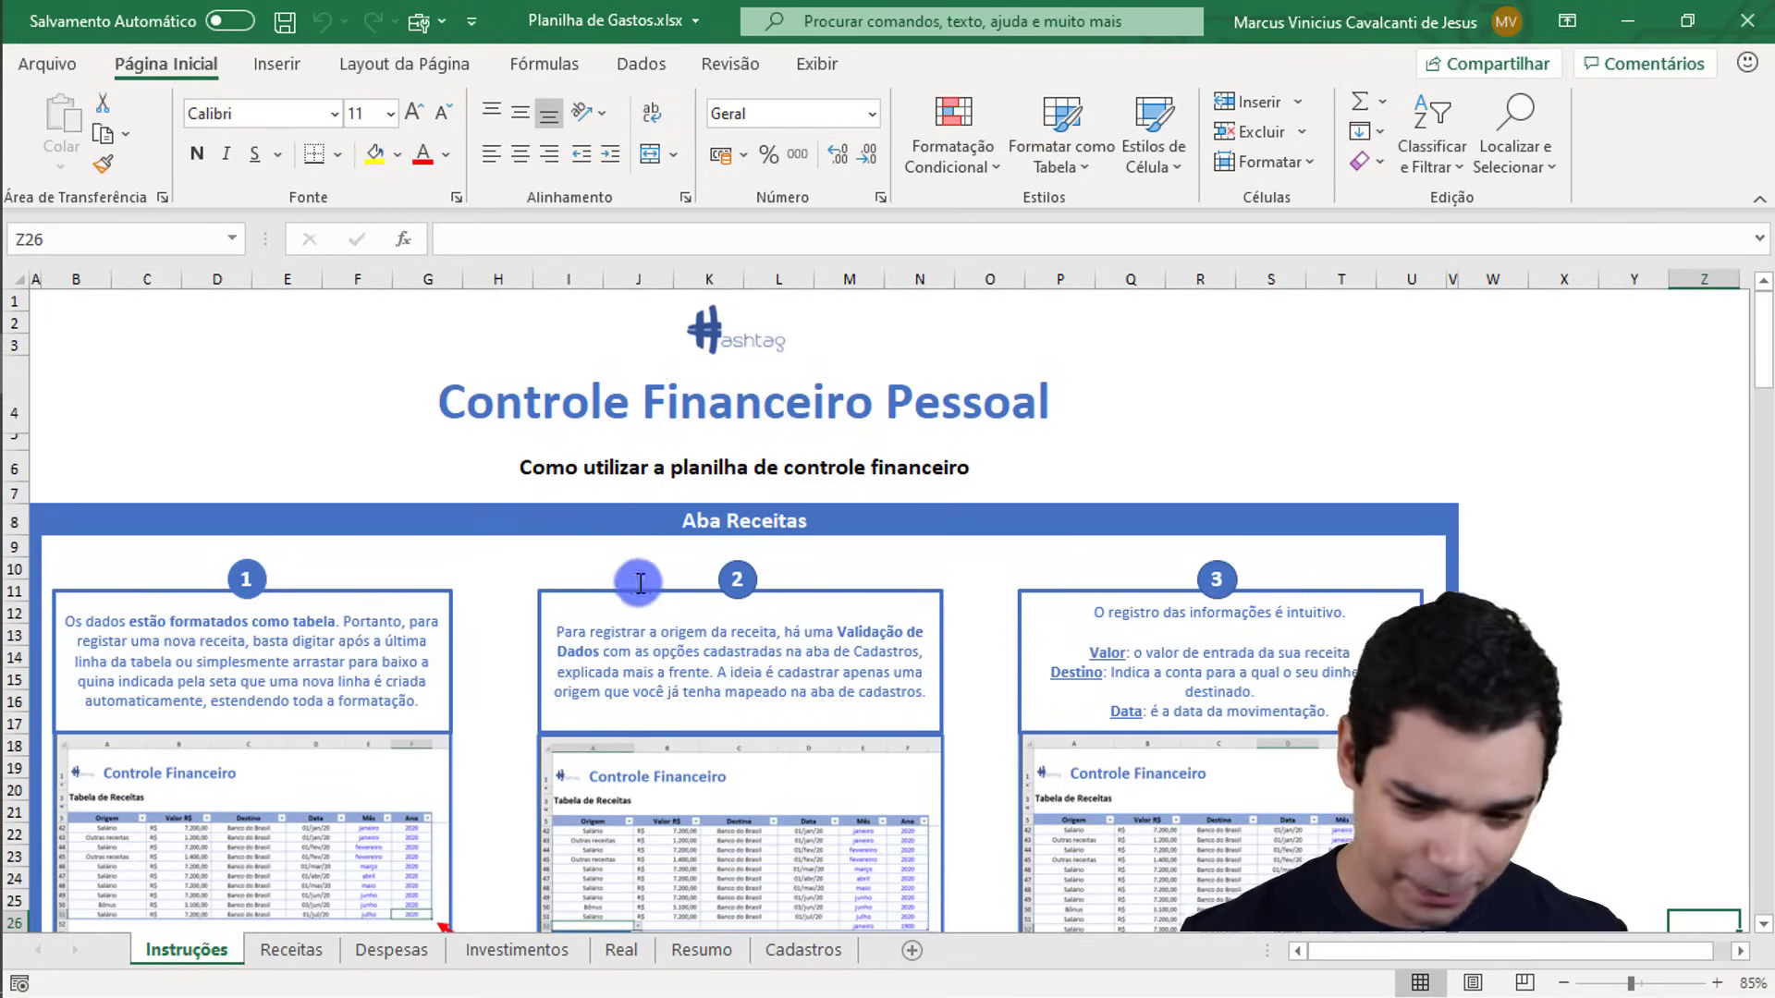
# Step: Scroll the Instruções sheet down to the Aba Real and Aba Resumo explanations
pyautogui.click(468, 567)
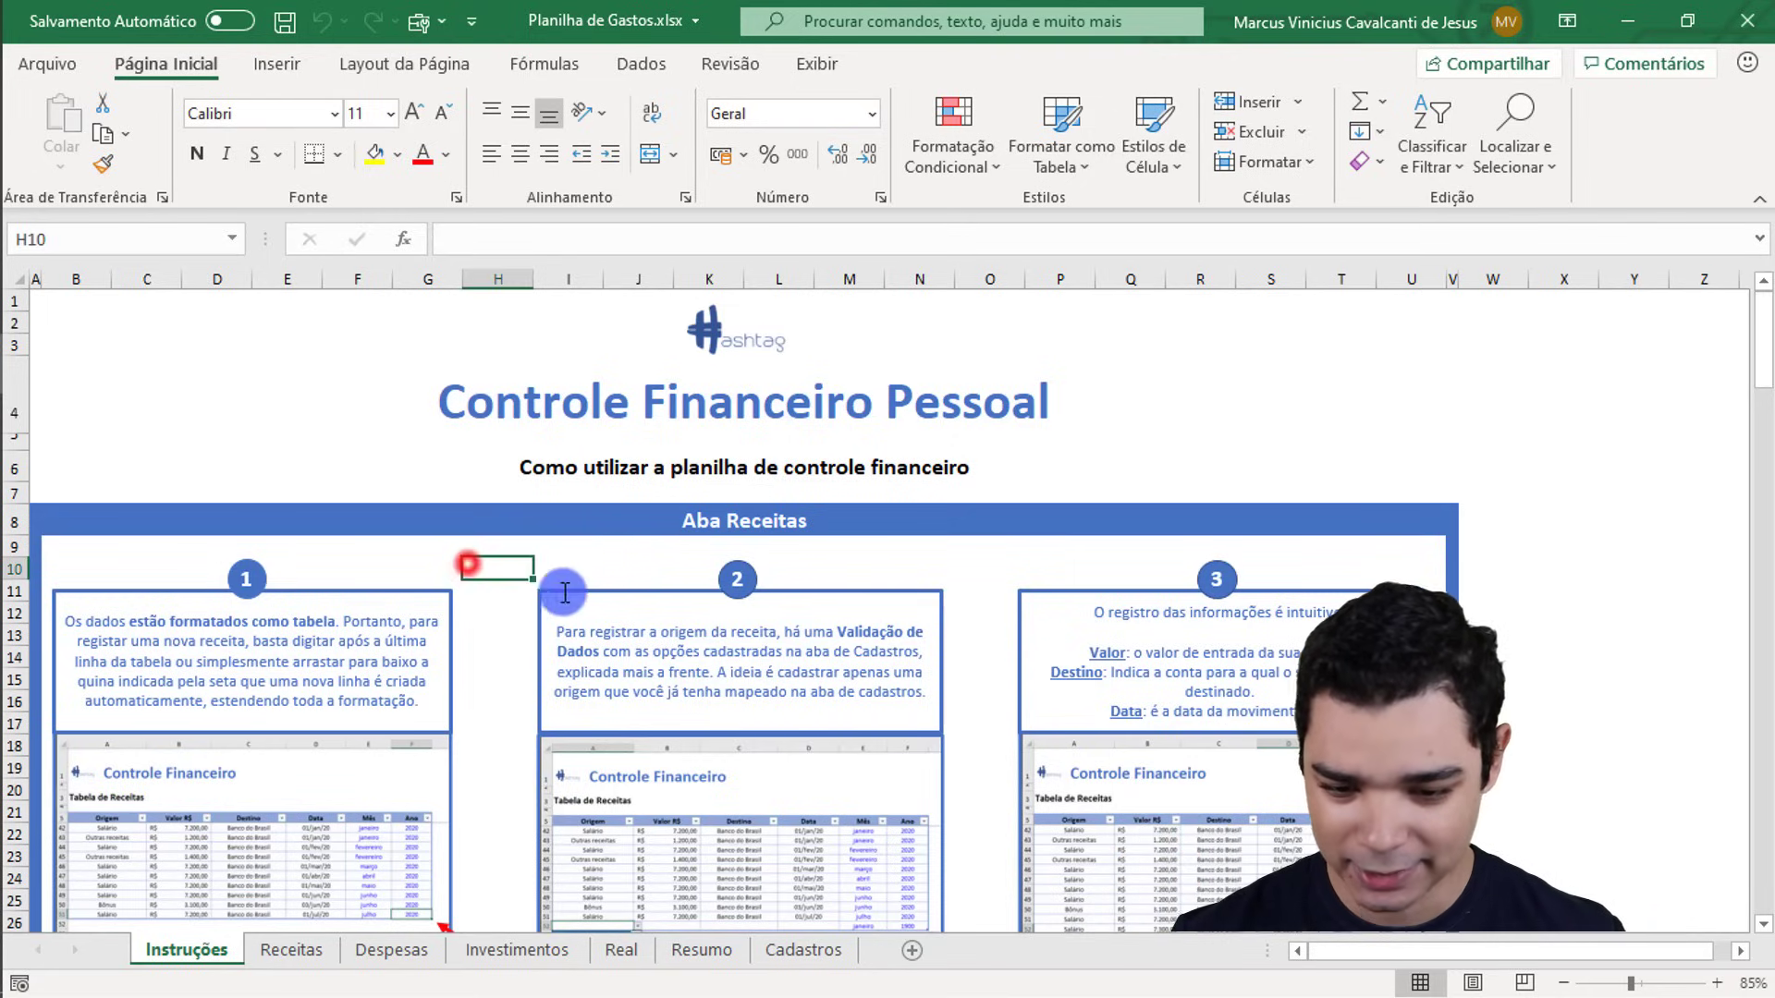
pyautogui.scroll(-2, 647, 569)
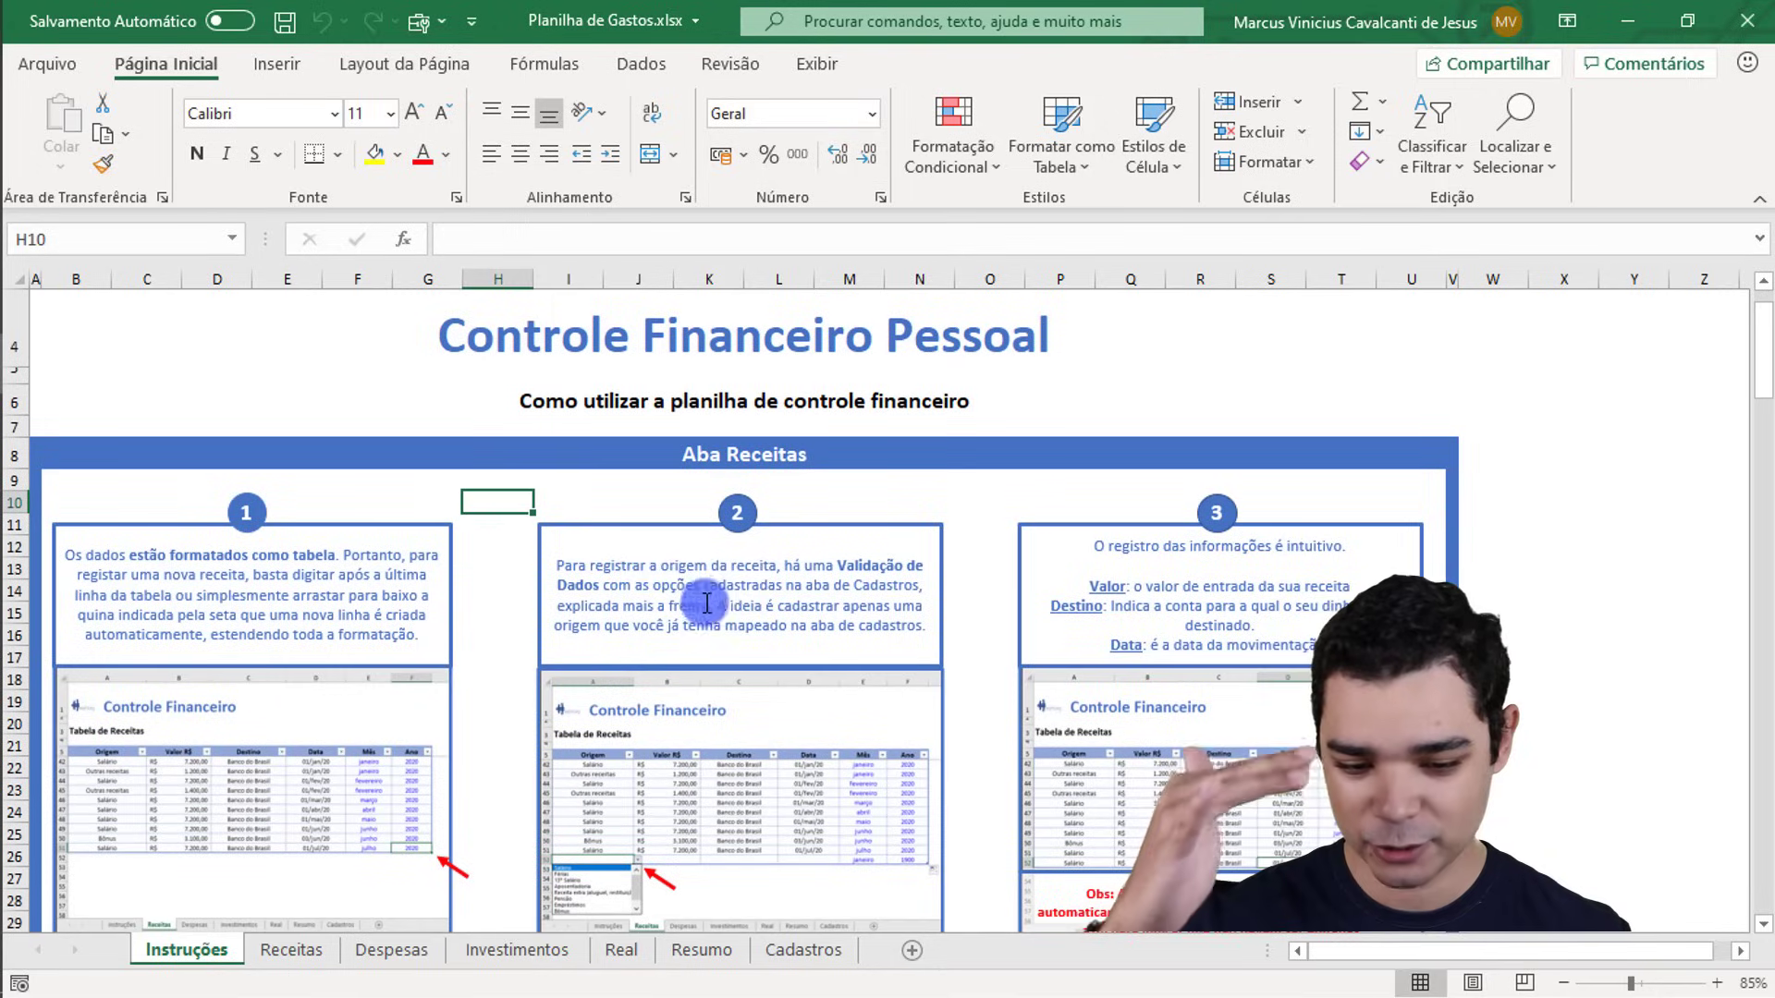
pyautogui.scroll(-1, 760, 653)
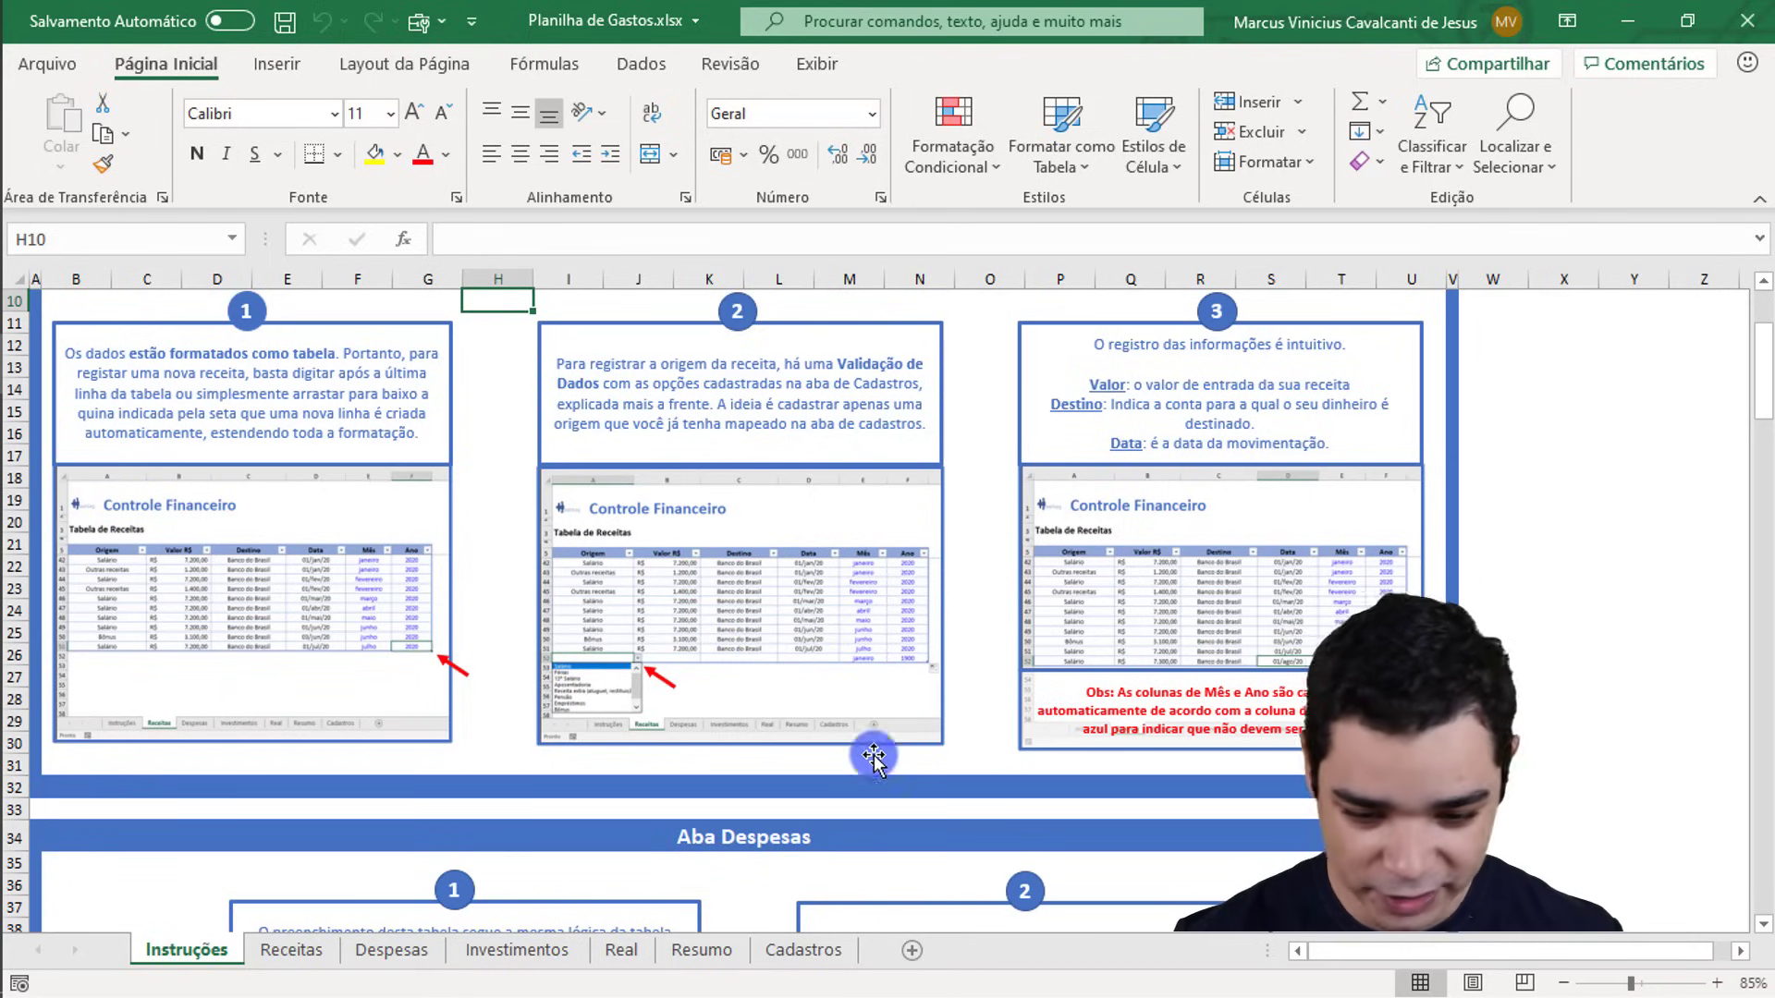
pyautogui.scroll(1, 703, 478)
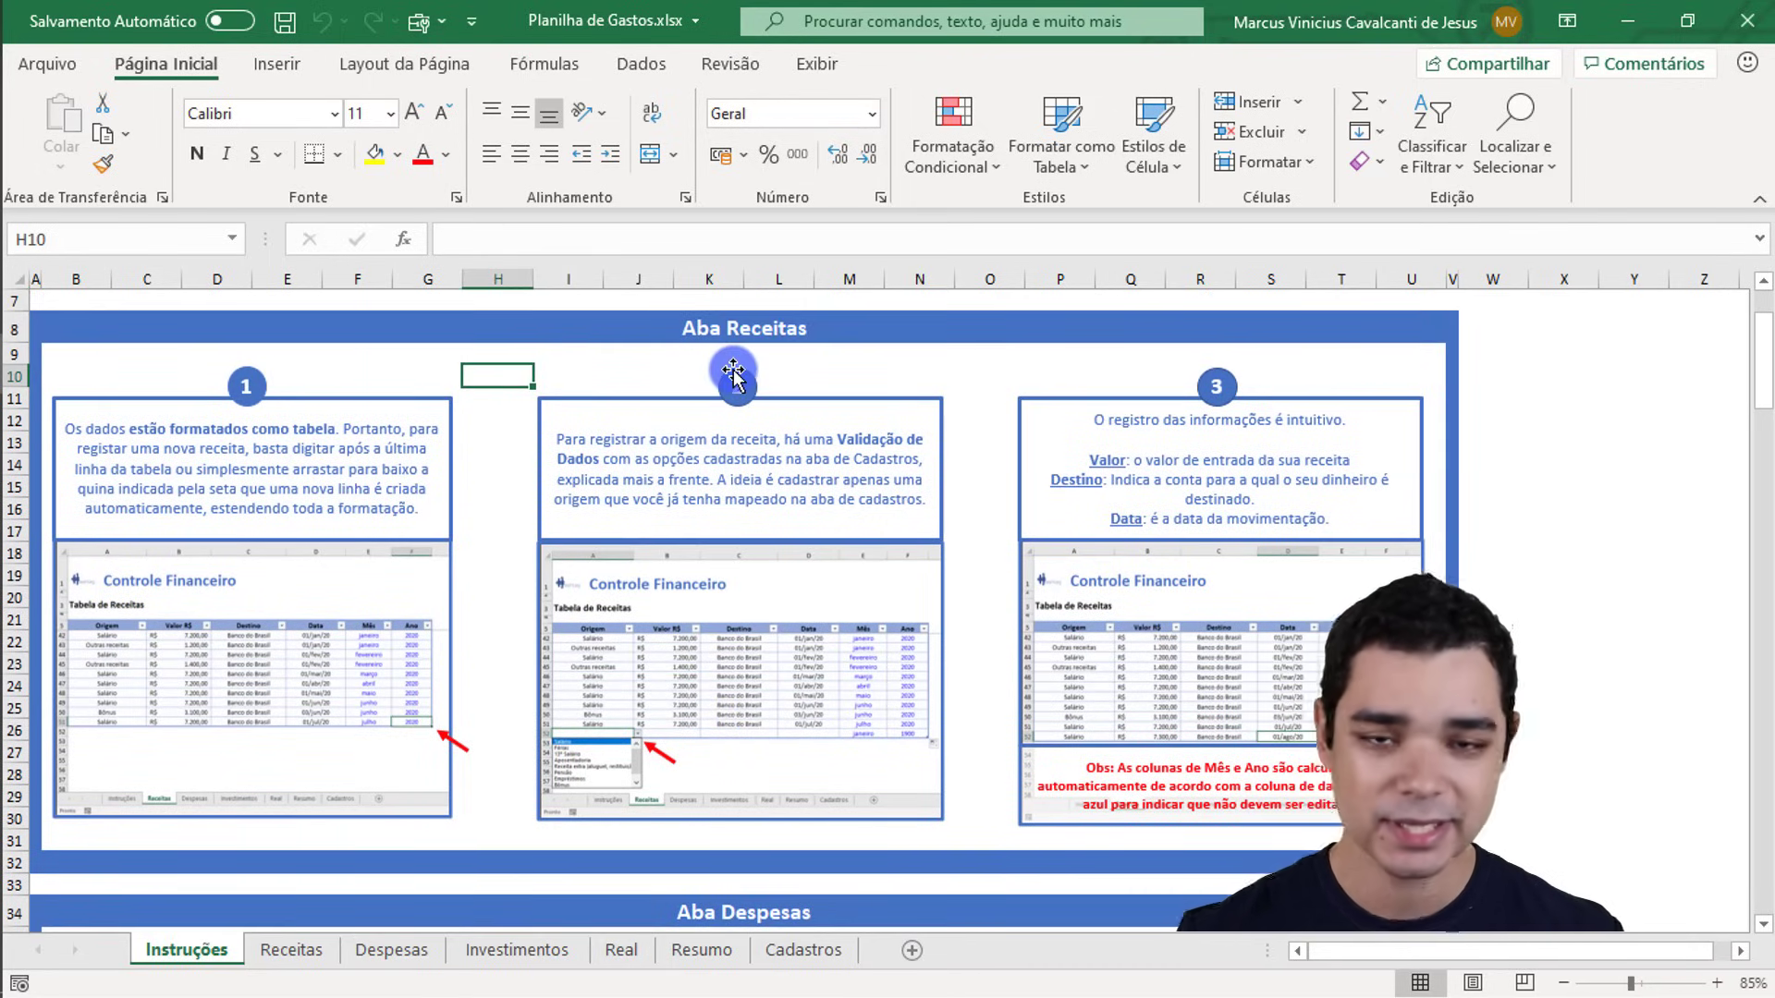
pyautogui.scroll(-3, 782, 462)
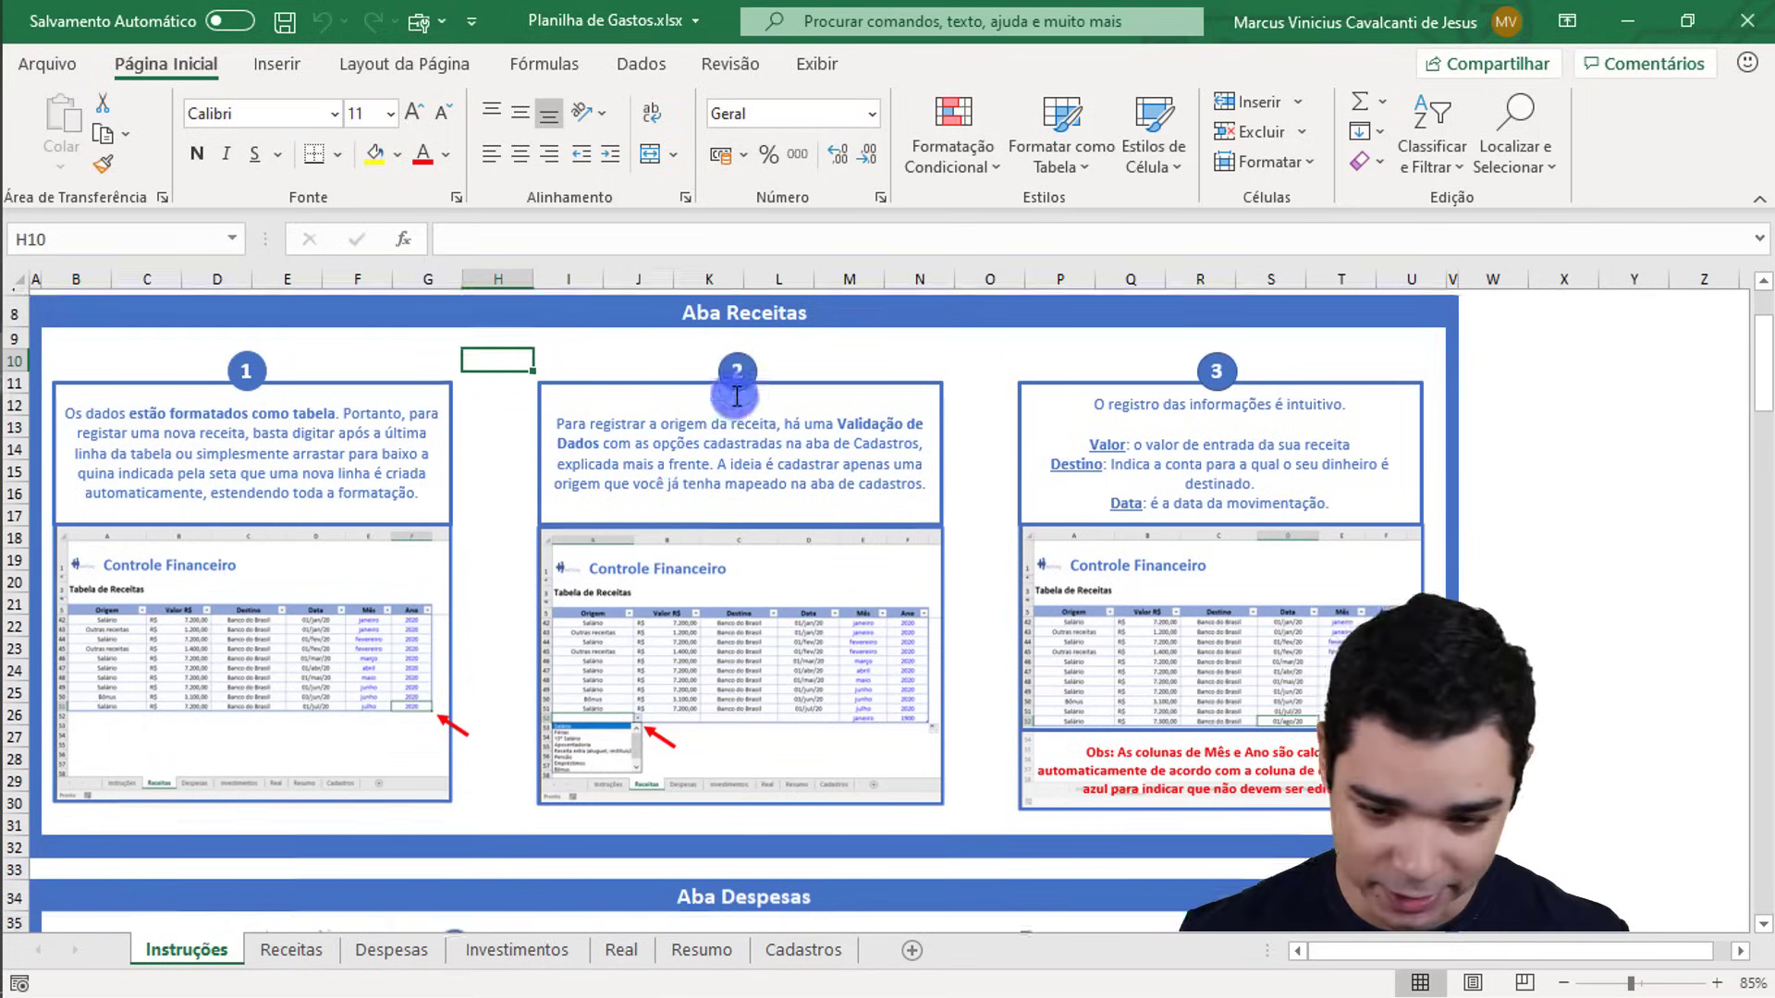
pyautogui.scroll(-3, 784, 527)
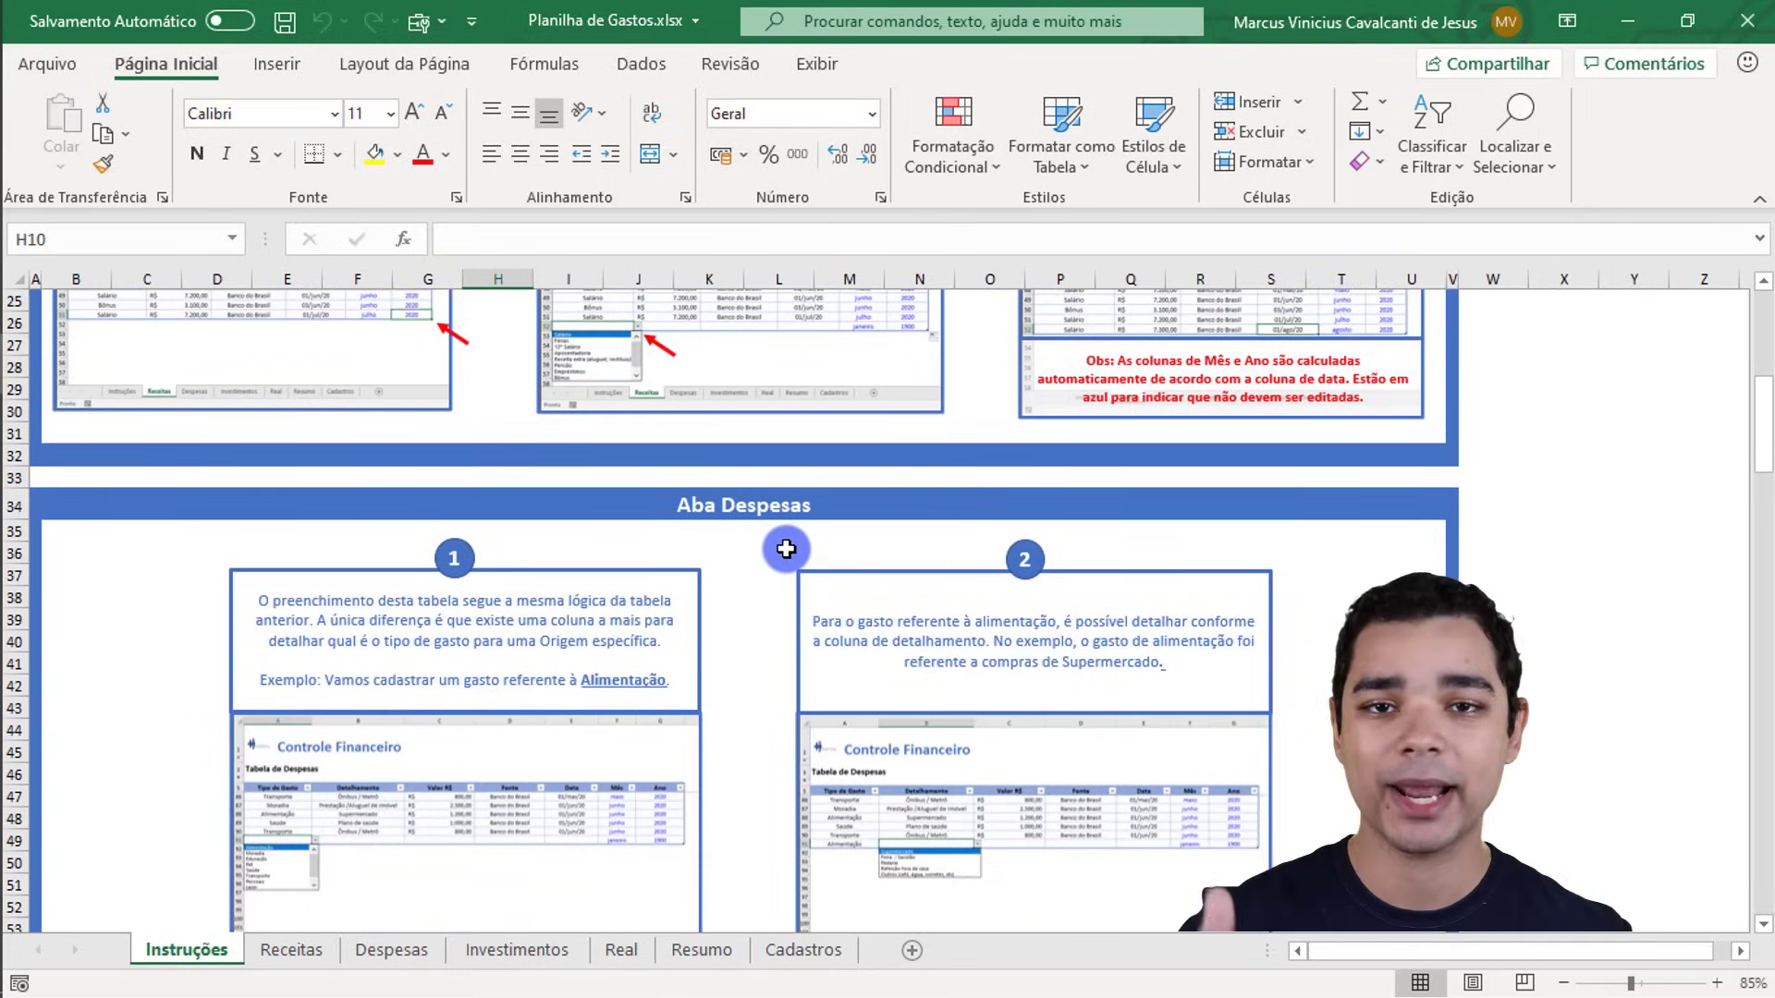
pyautogui.scroll(-5, 786, 549)
pyautogui.scroll(-1, 786, 549)
pyautogui.scroll(-4, 786, 550)
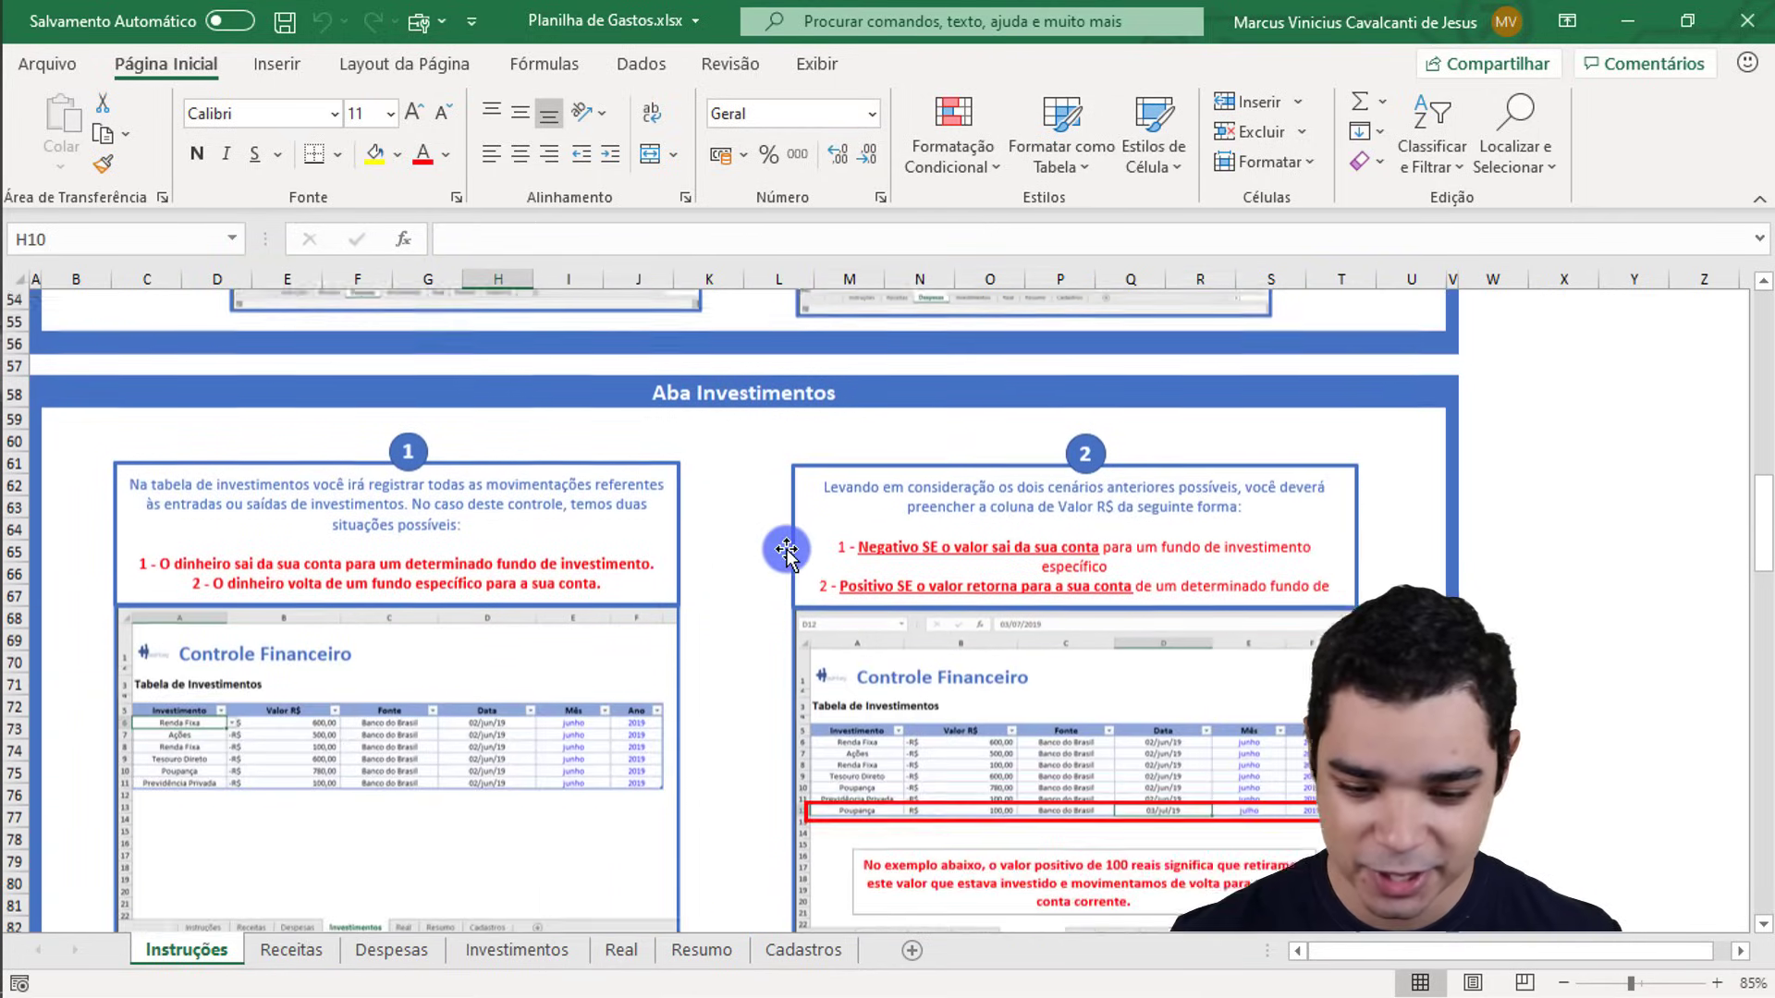
pyautogui.scroll(-2, 786, 549)
pyautogui.scroll(-4, 786, 549)
pyautogui.scroll(-4, 758, 547)
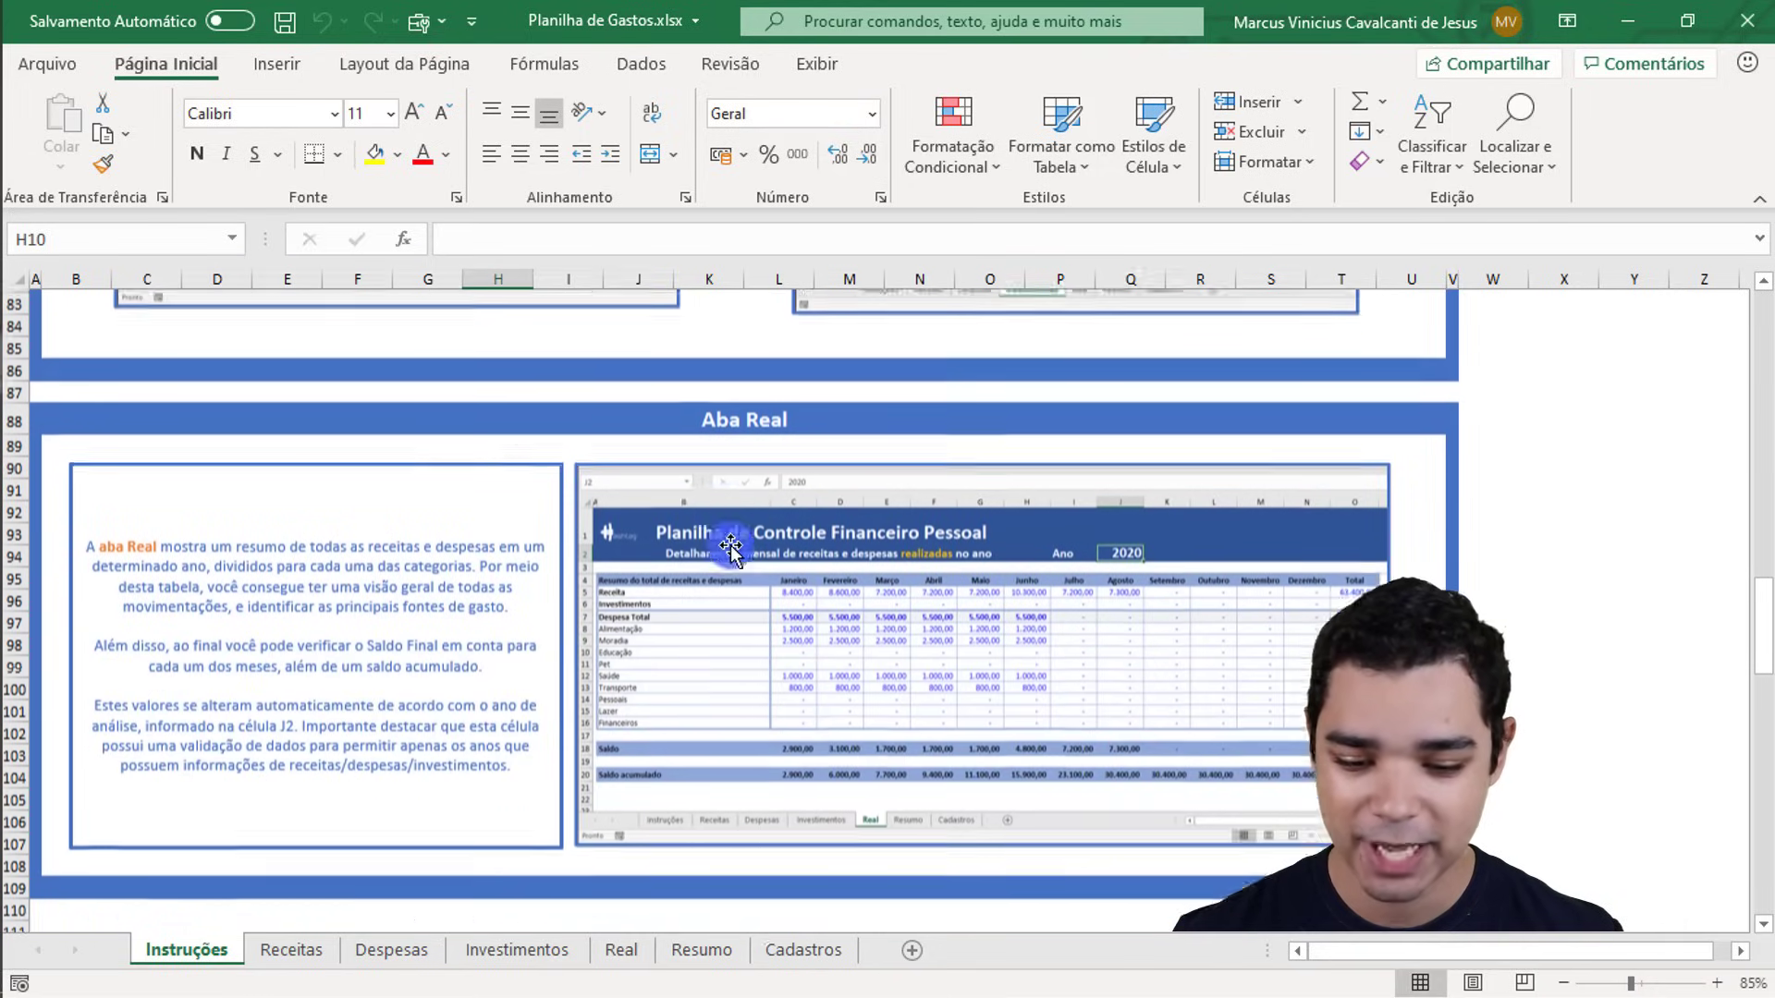
pyautogui.scroll(-5, 730, 547)
pyautogui.scroll(-4, 799, 635)
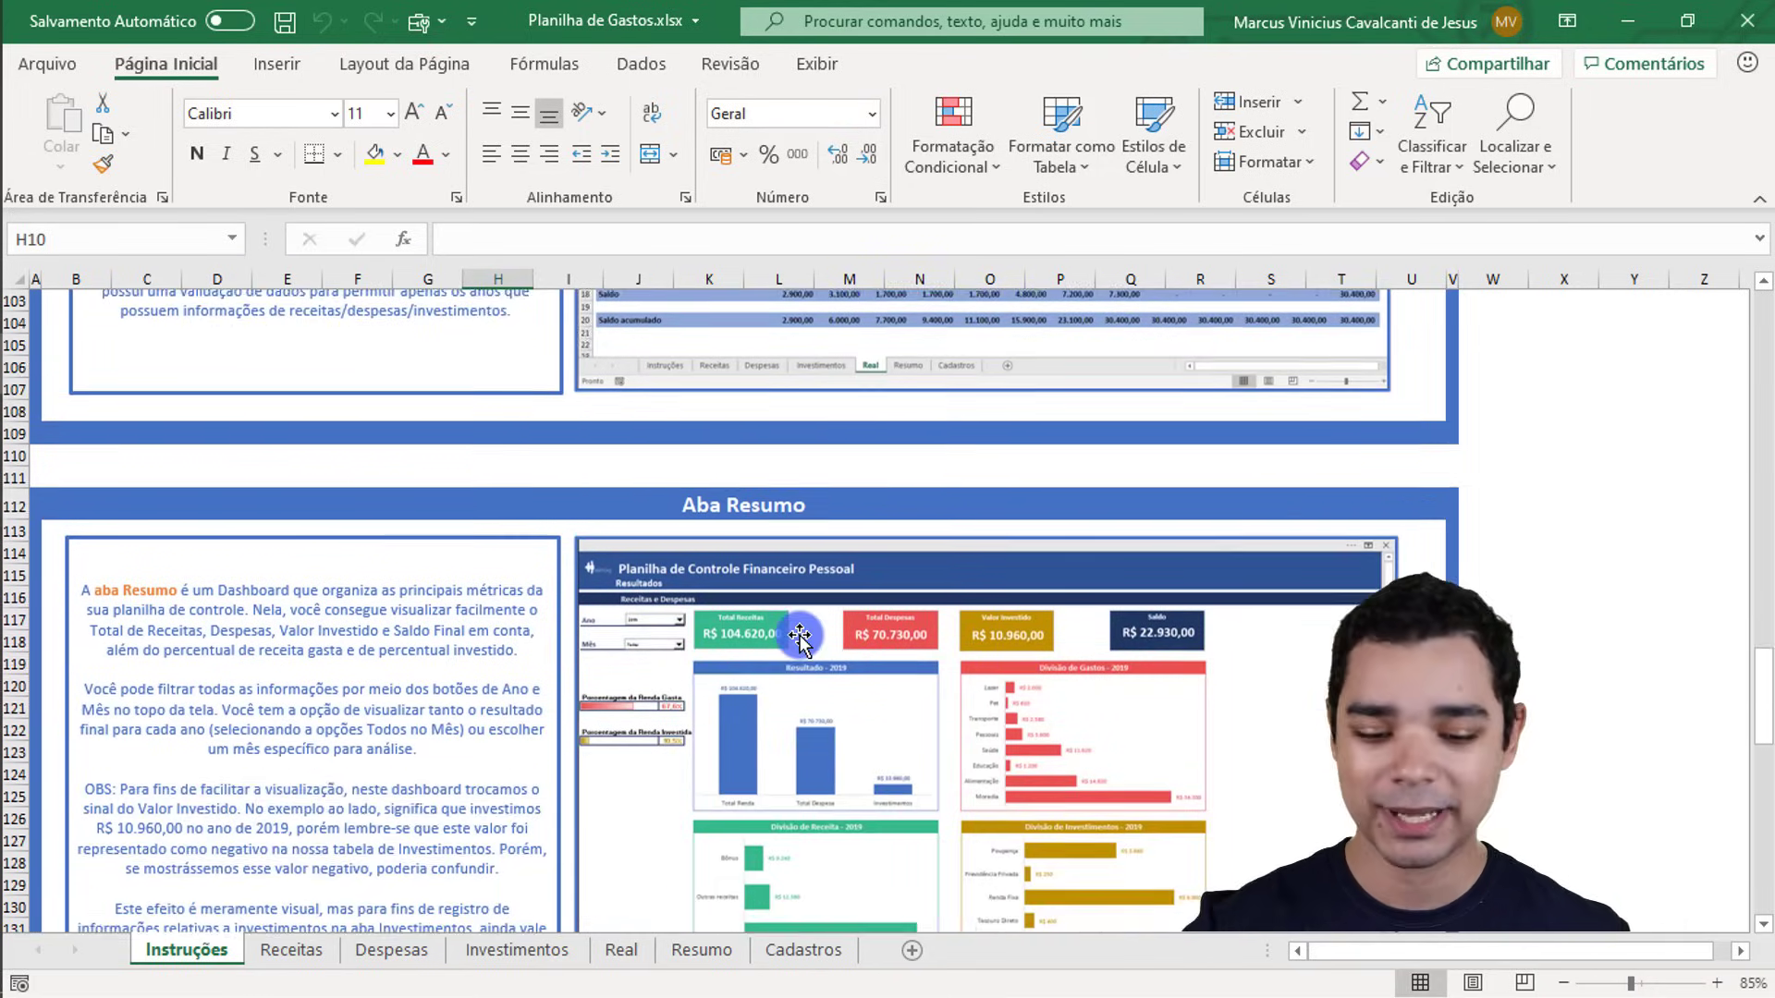
pyautogui.scroll(-2, 798, 636)
pyautogui.scroll(3, 798, 635)
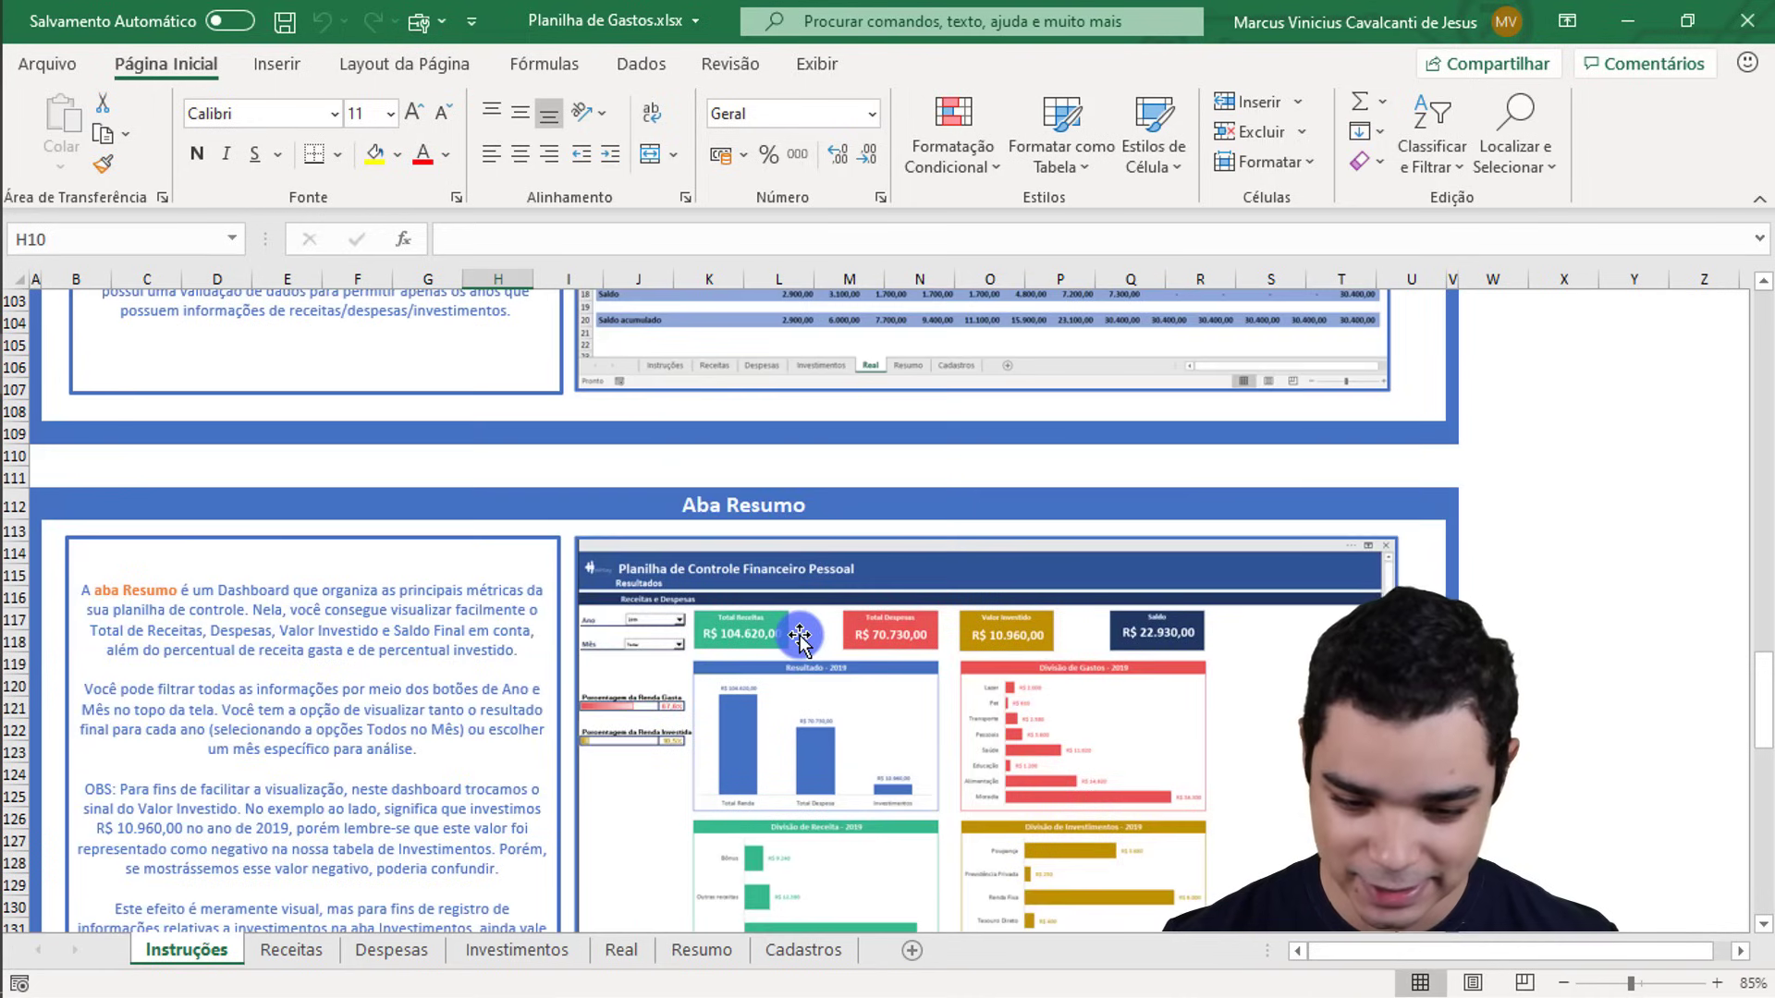
pyautogui.scroll(4, 813, 555)
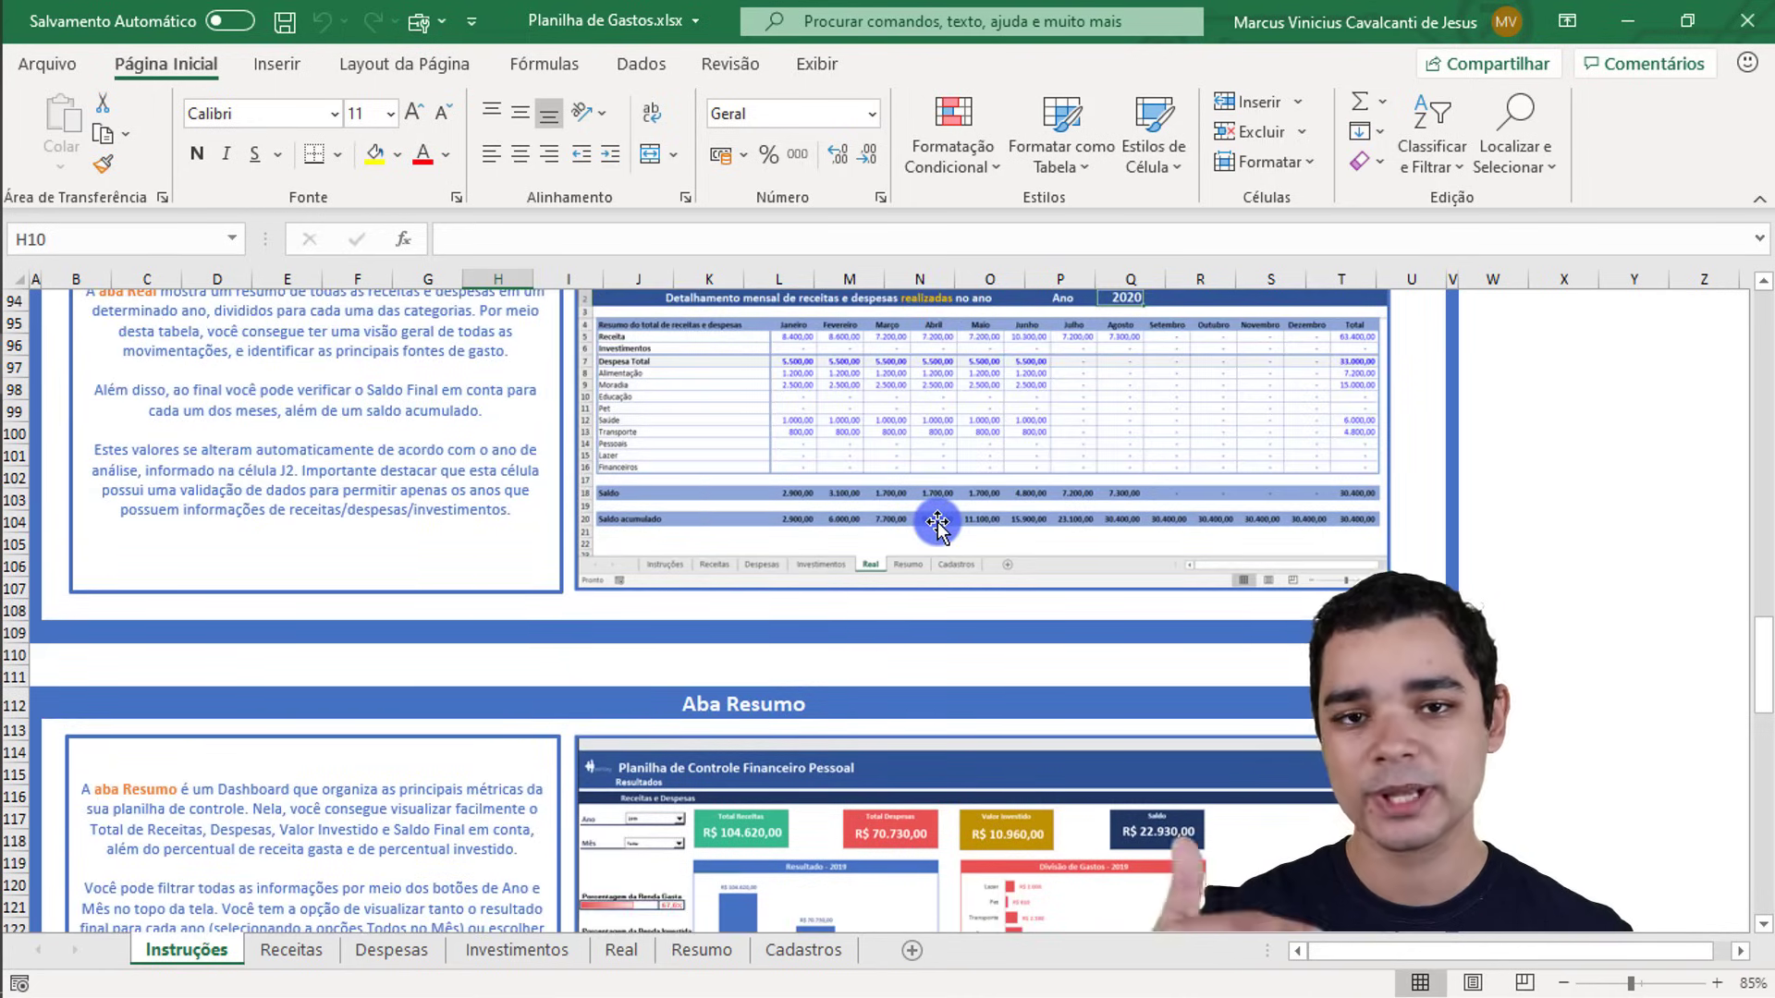
# Step: Open the Receitas sheet with its 2019 Tabela de Receitas
pyautogui.click(289, 949)
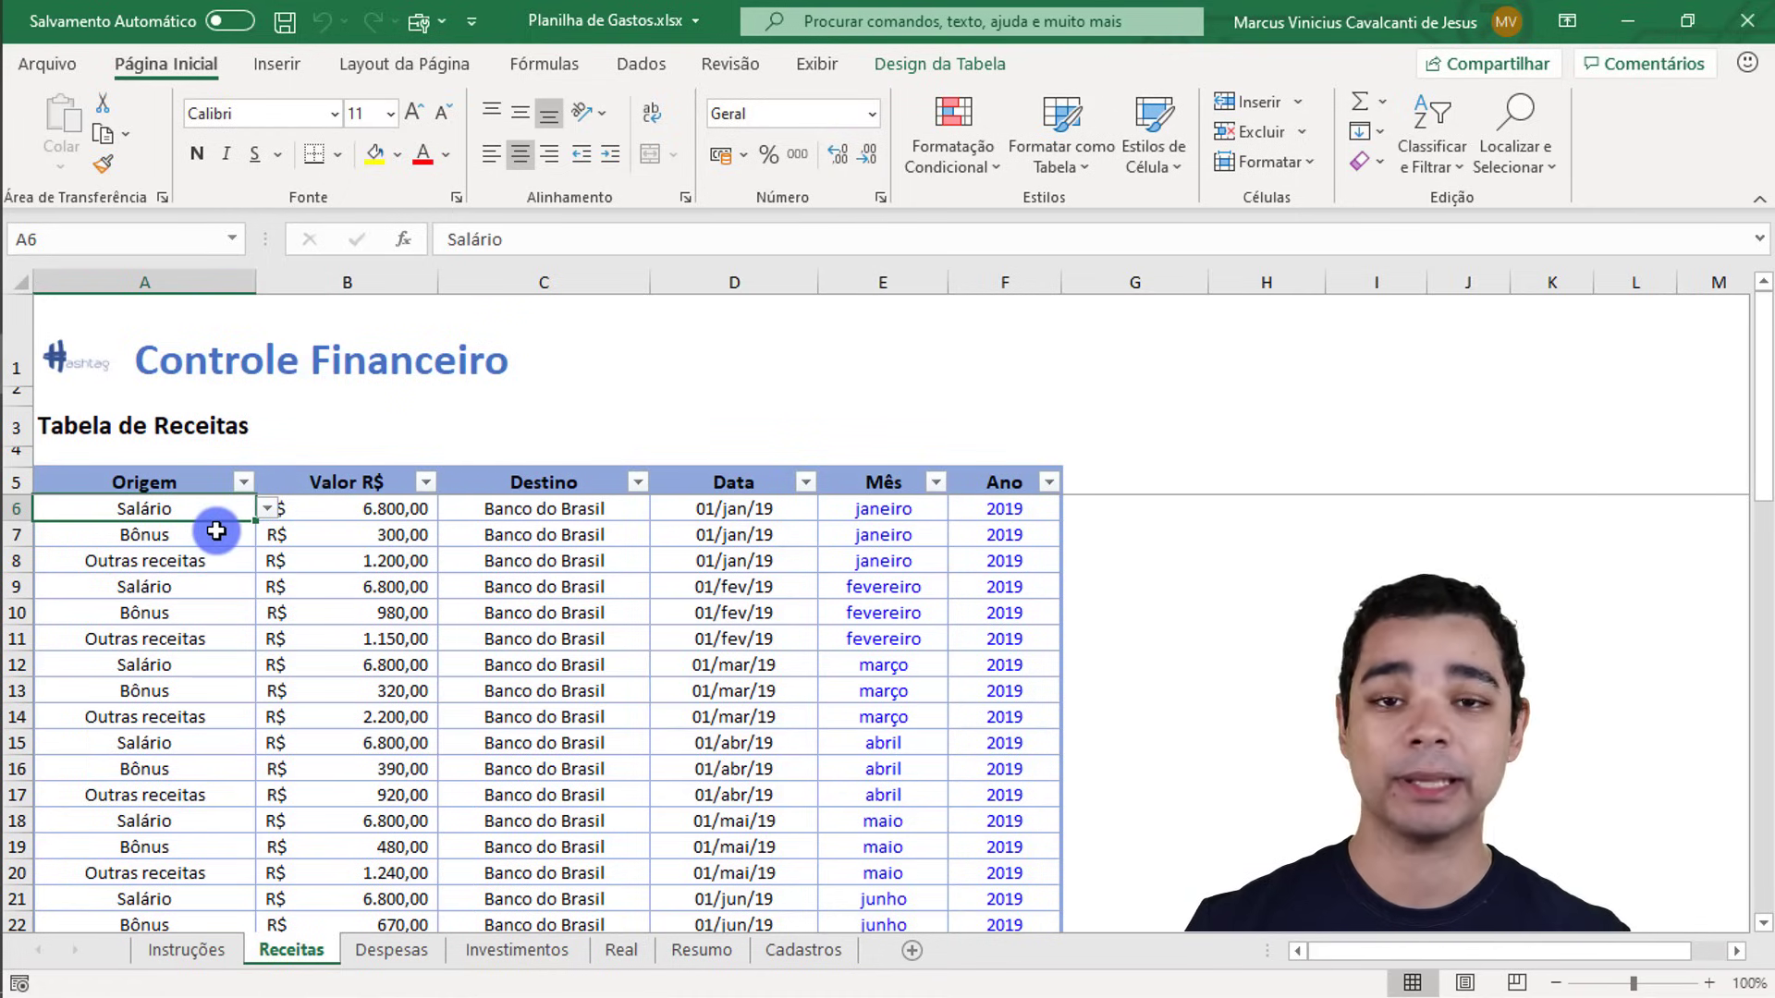
pyautogui.click(186, 282)
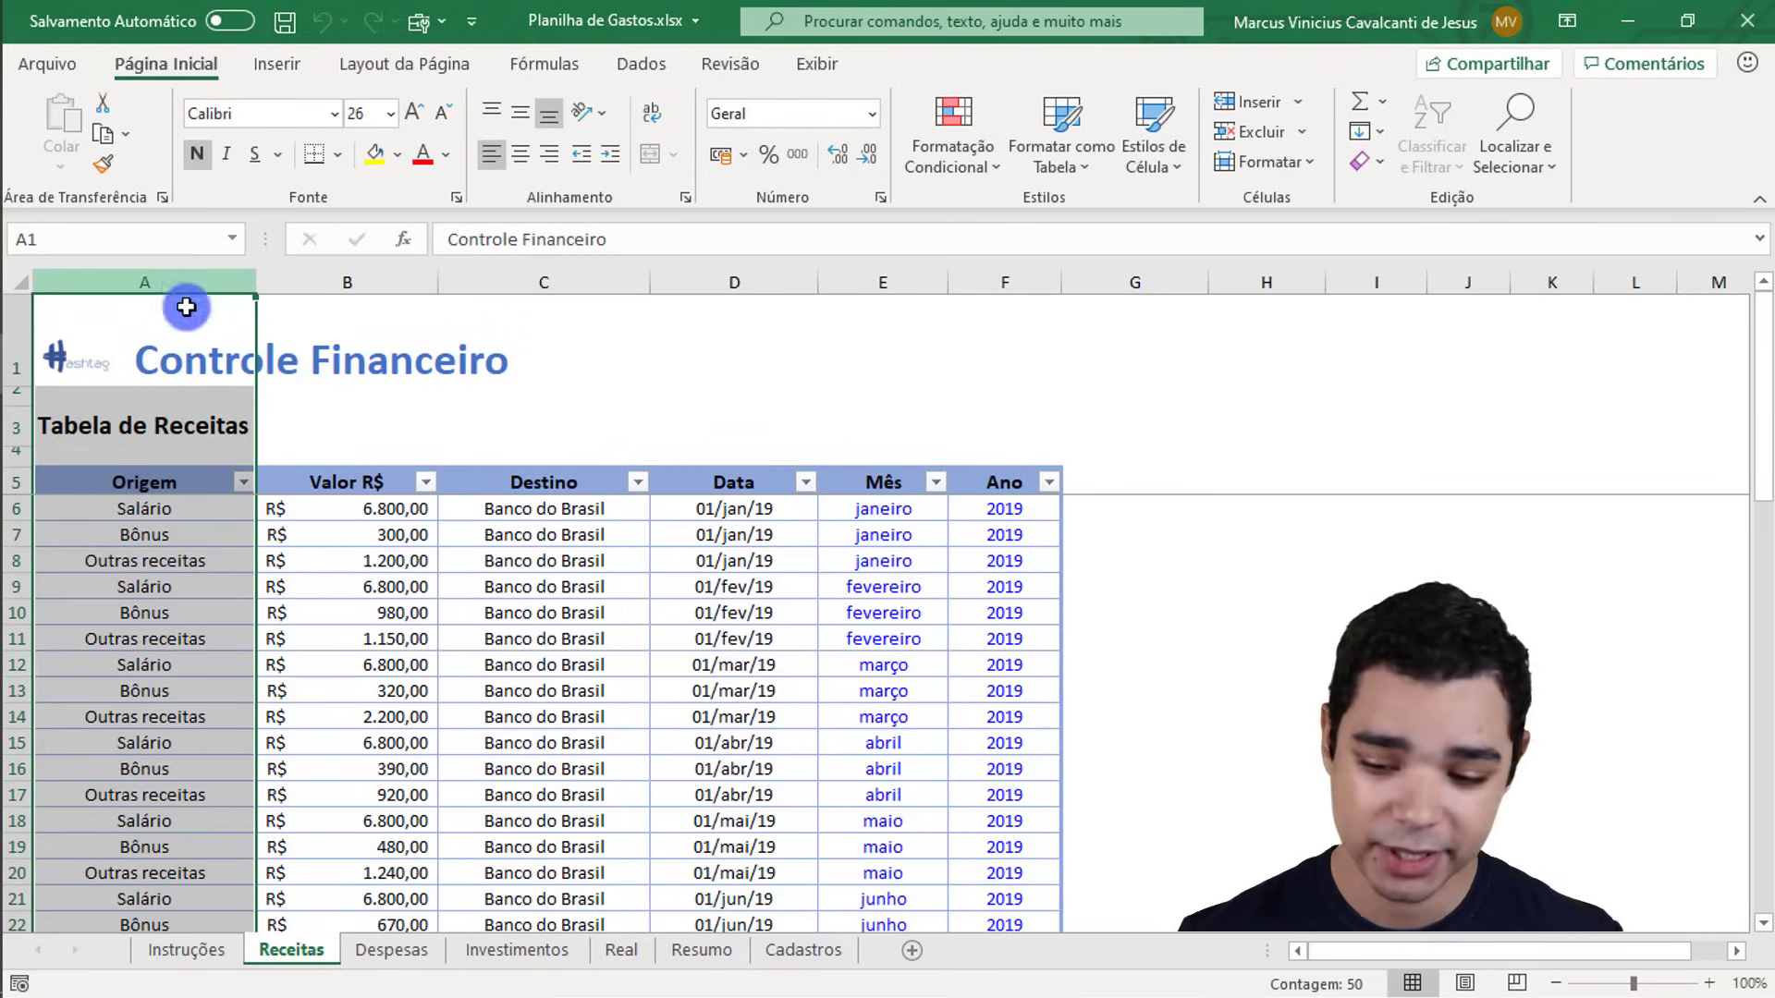
pyautogui.click(191, 508)
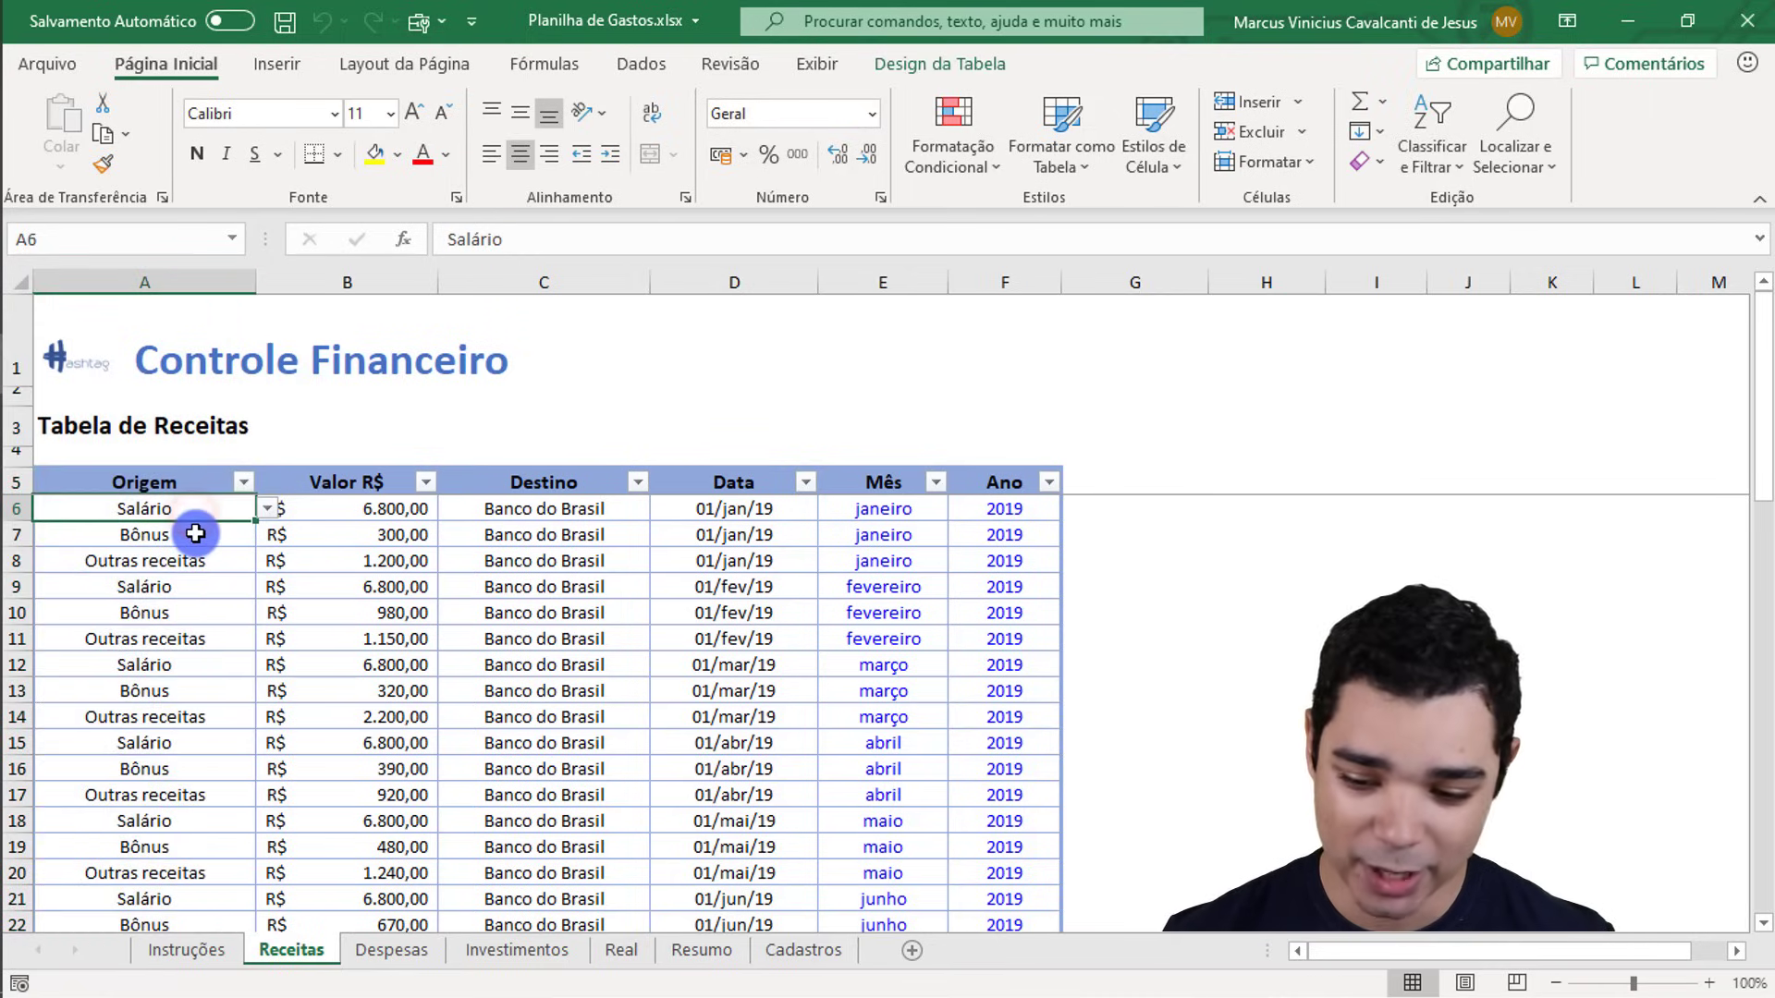
pyautogui.click(182, 561)
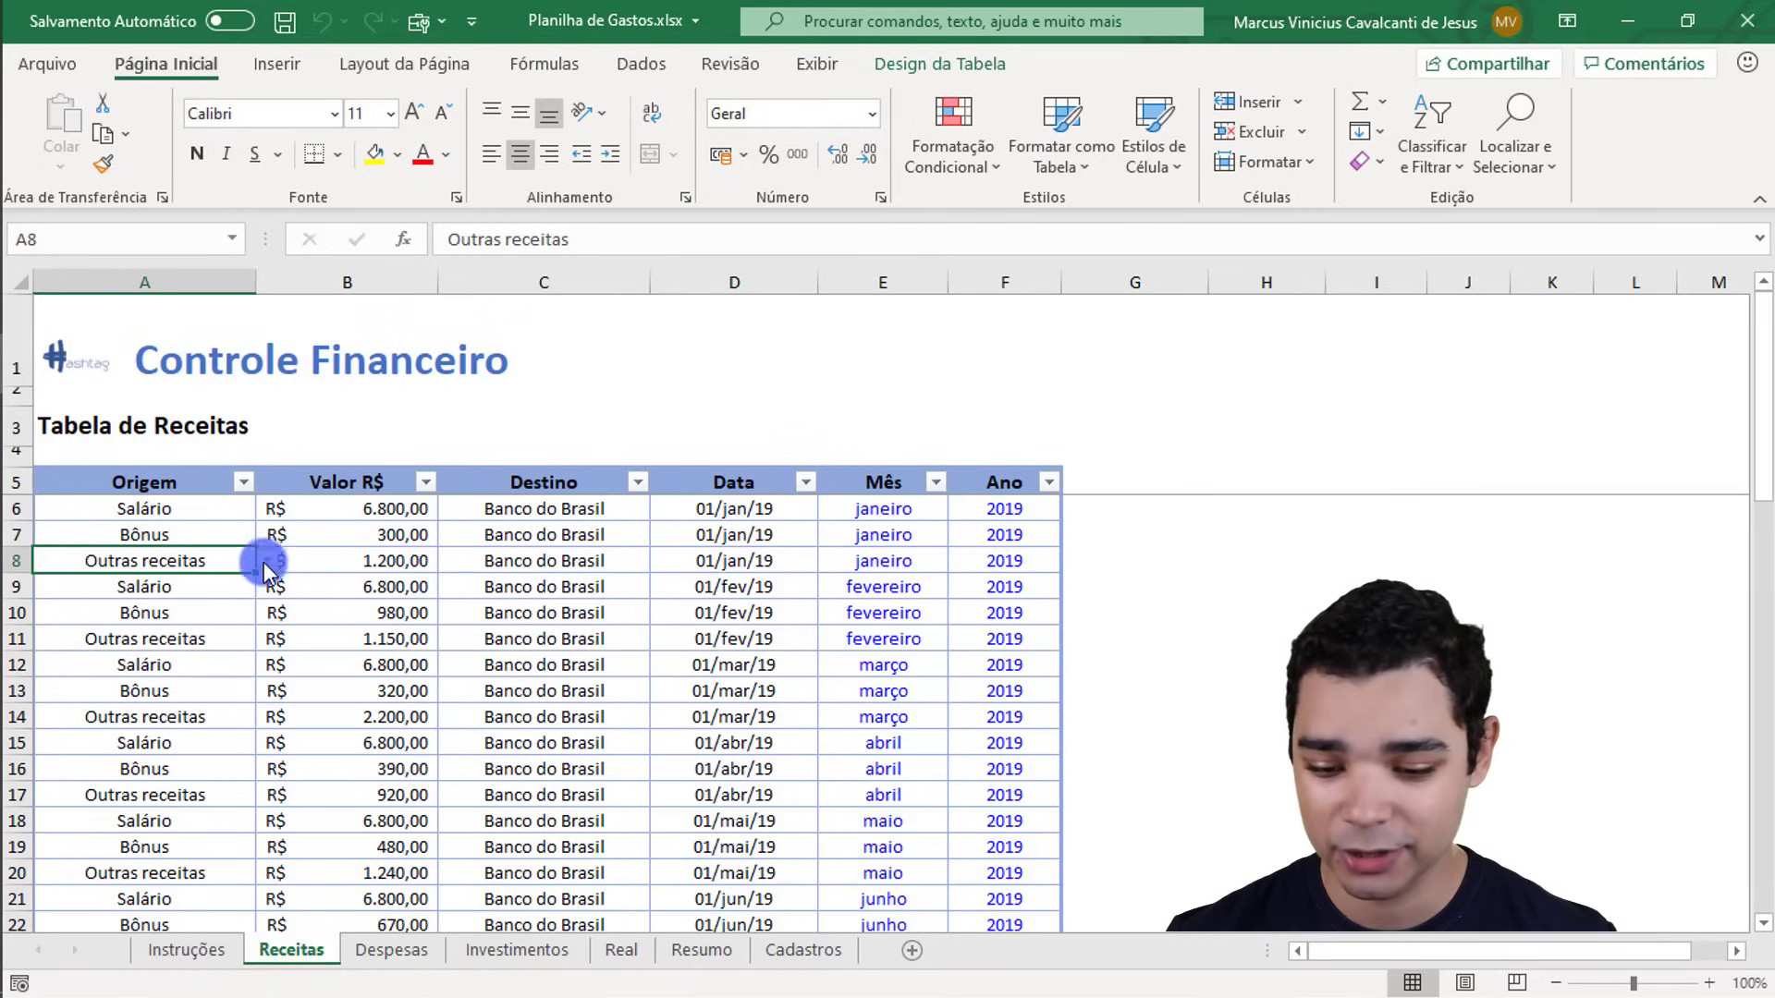
pyautogui.click(268, 562)
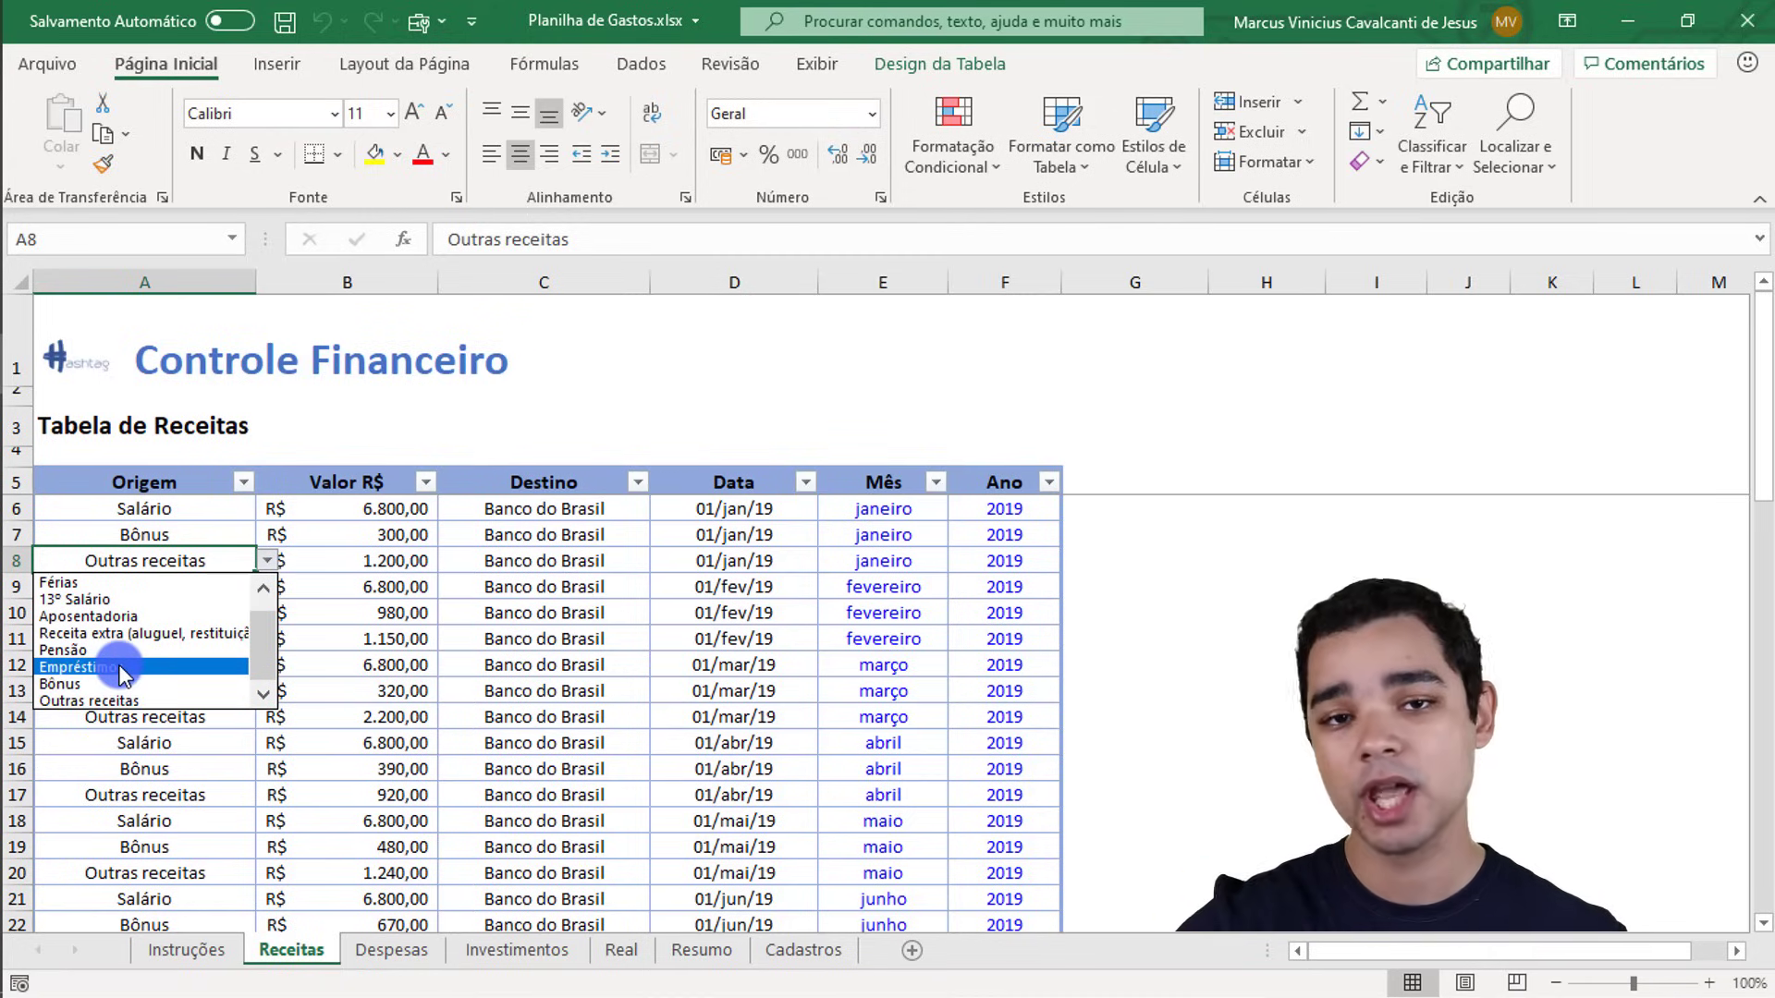
pyautogui.click(165, 560)
pyautogui.click(147, 278)
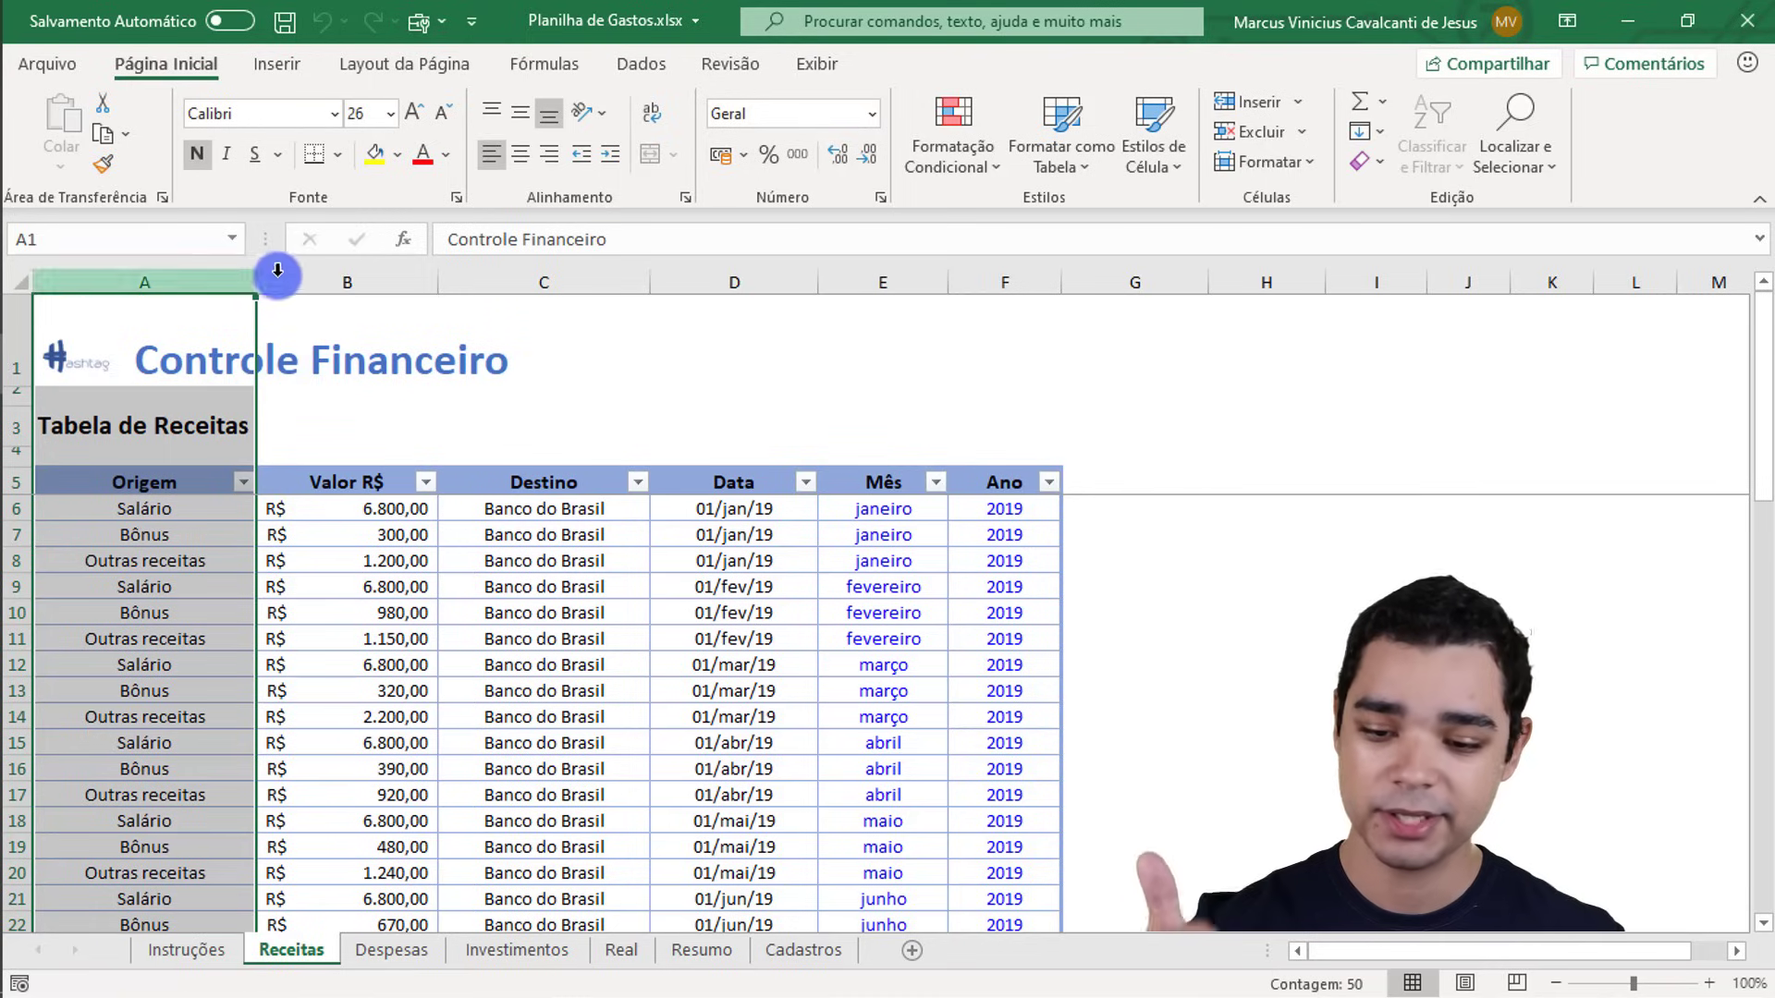
pyautogui.click(311, 270)
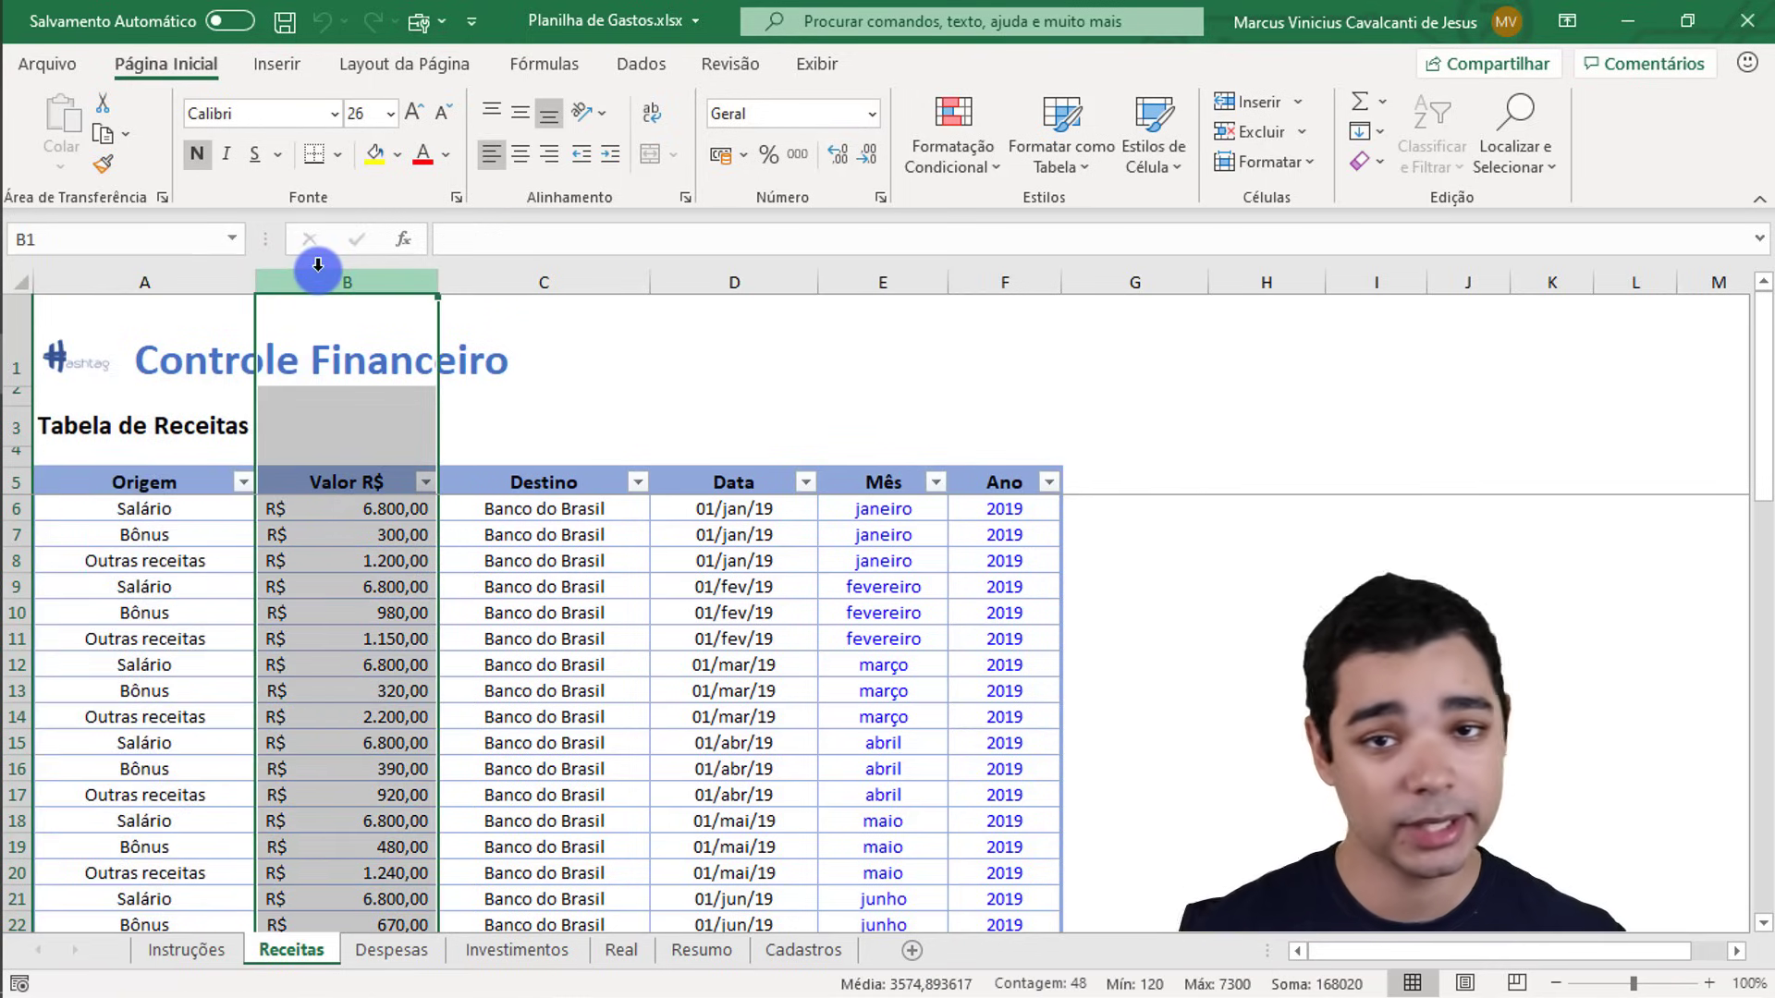
pyautogui.click(487, 277)
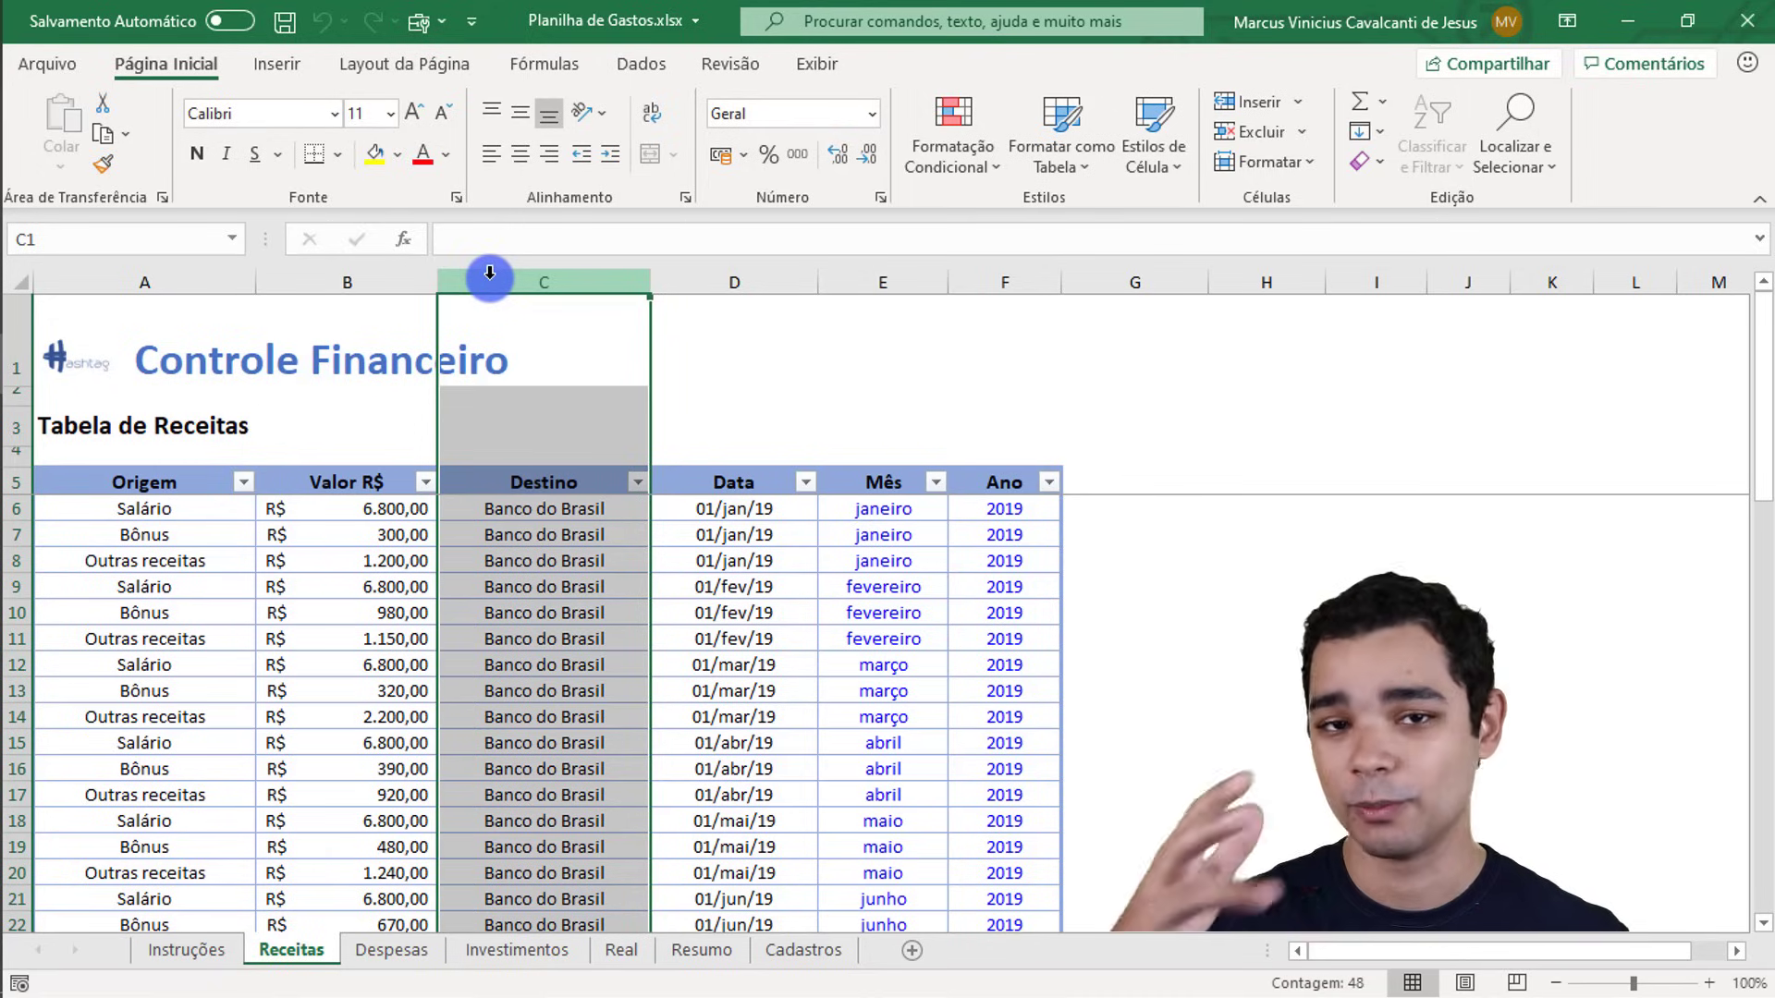
pyautogui.click(536, 511)
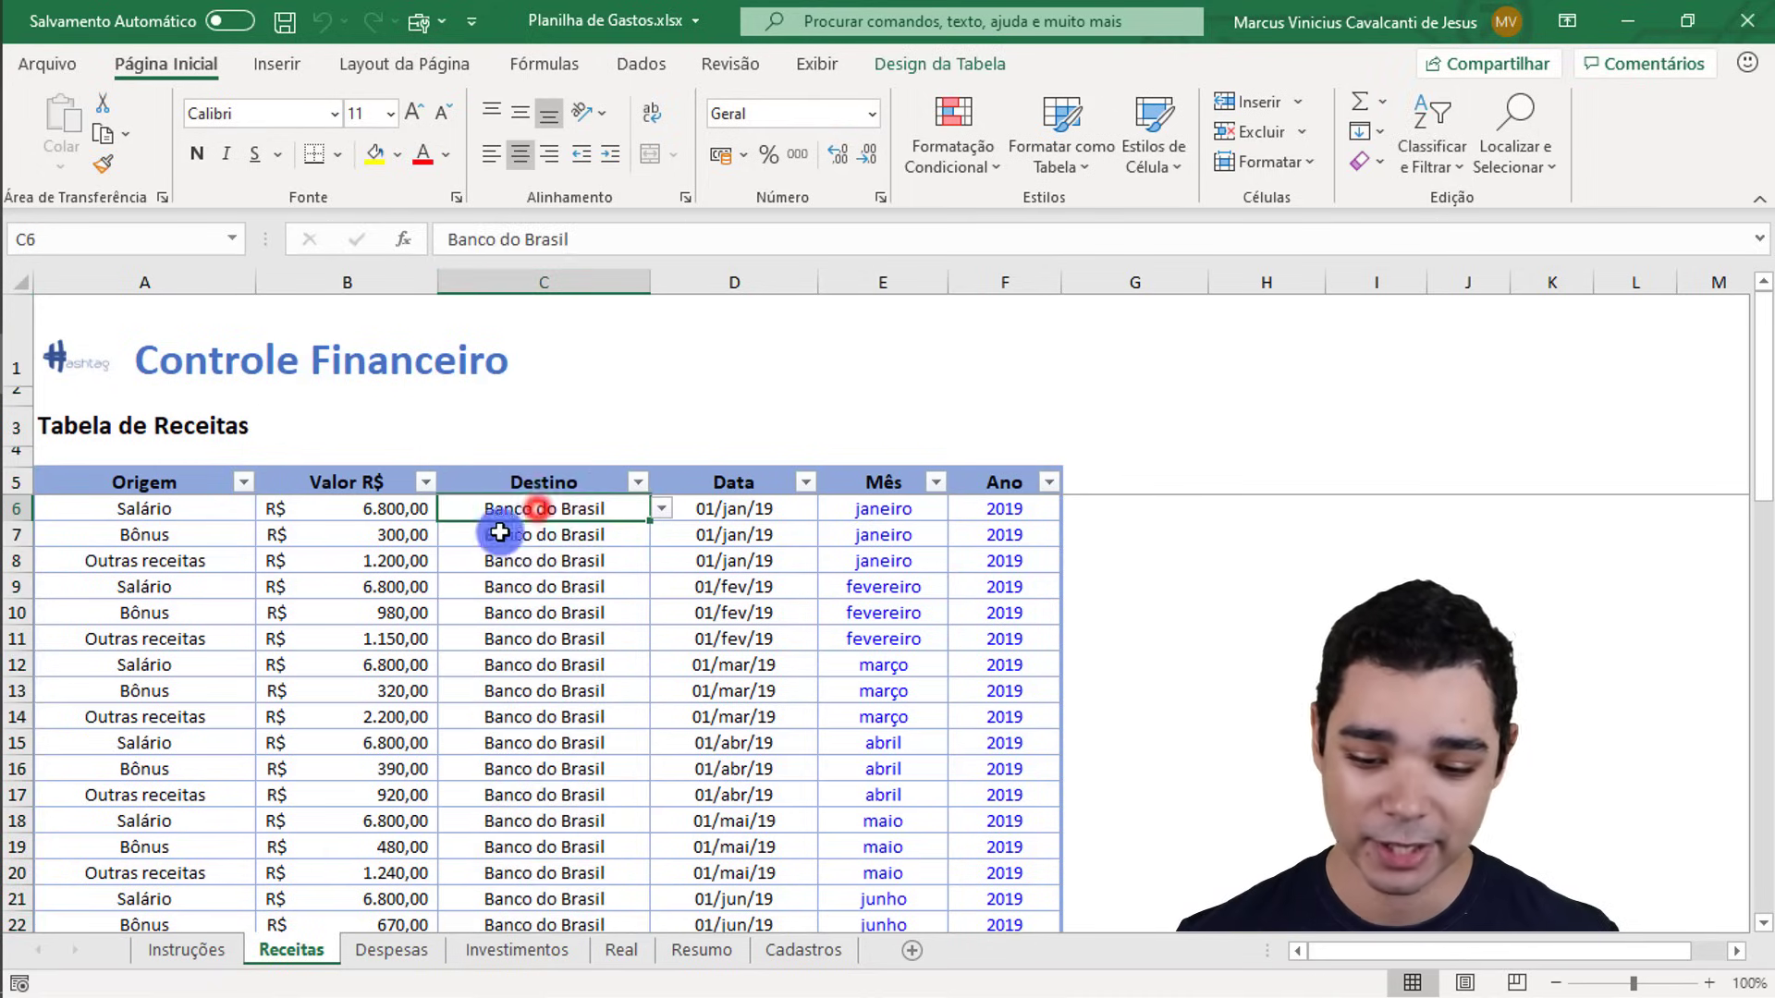
pyautogui.click(660, 509)
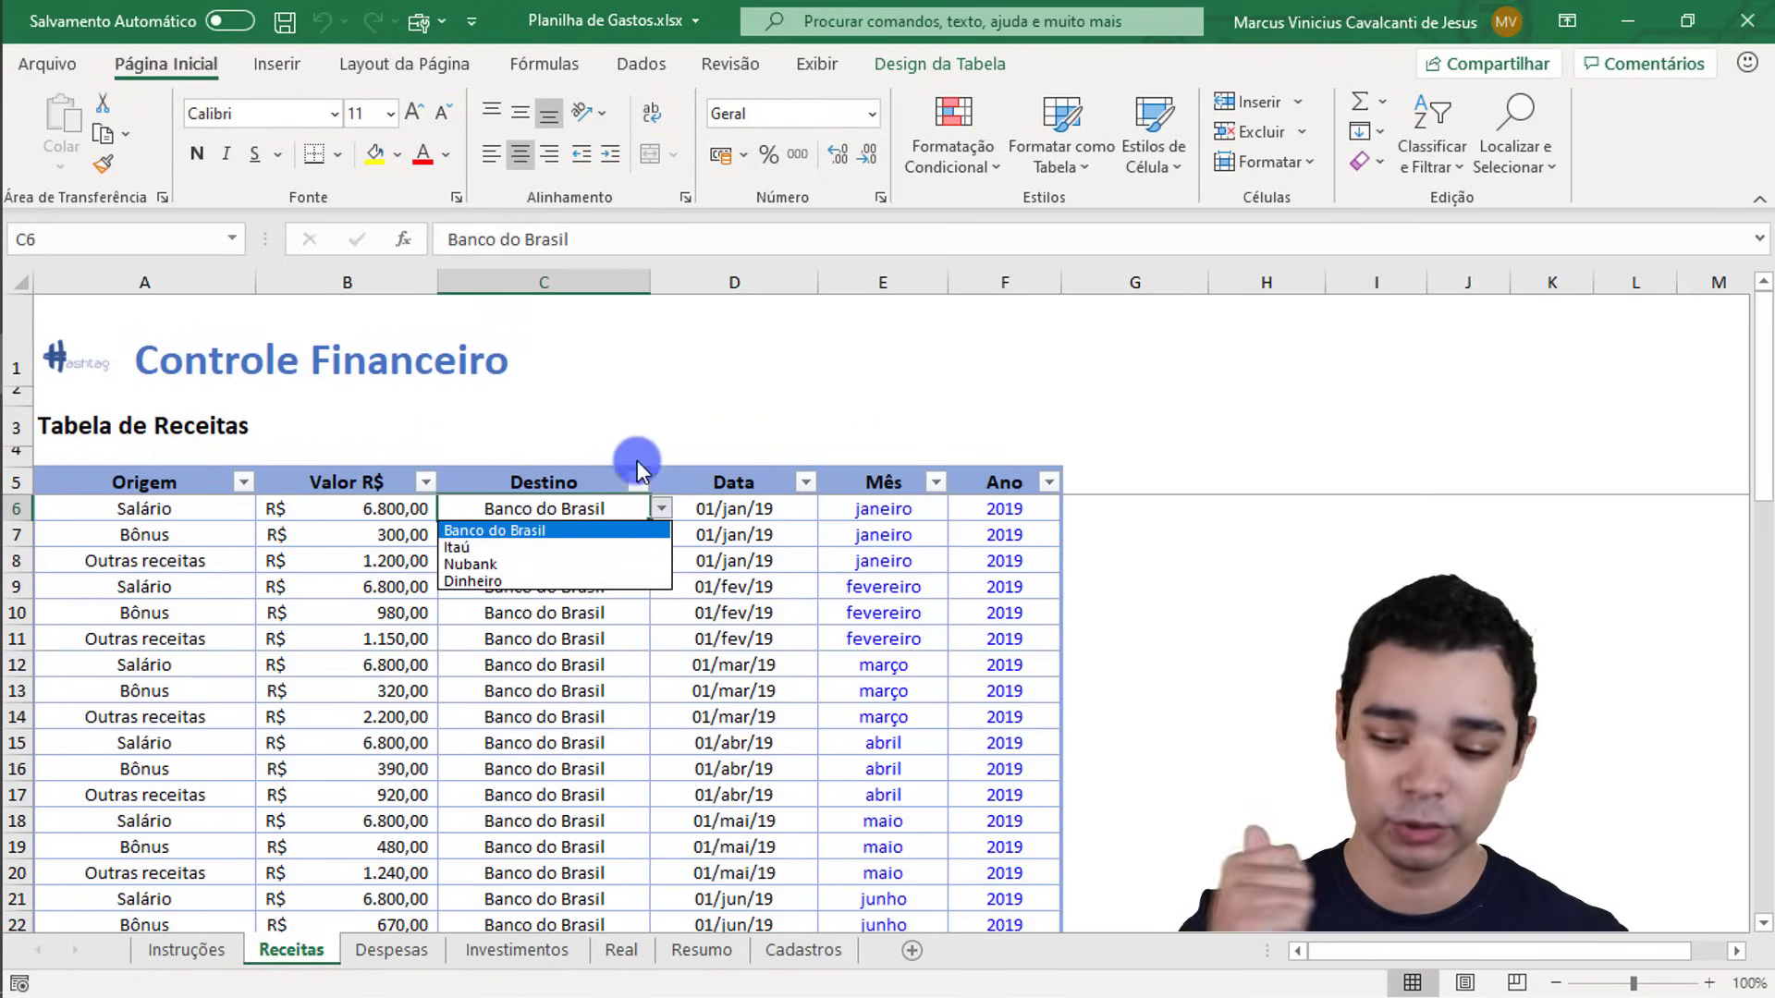
pyautogui.click(726, 297)
pyautogui.click(738, 290)
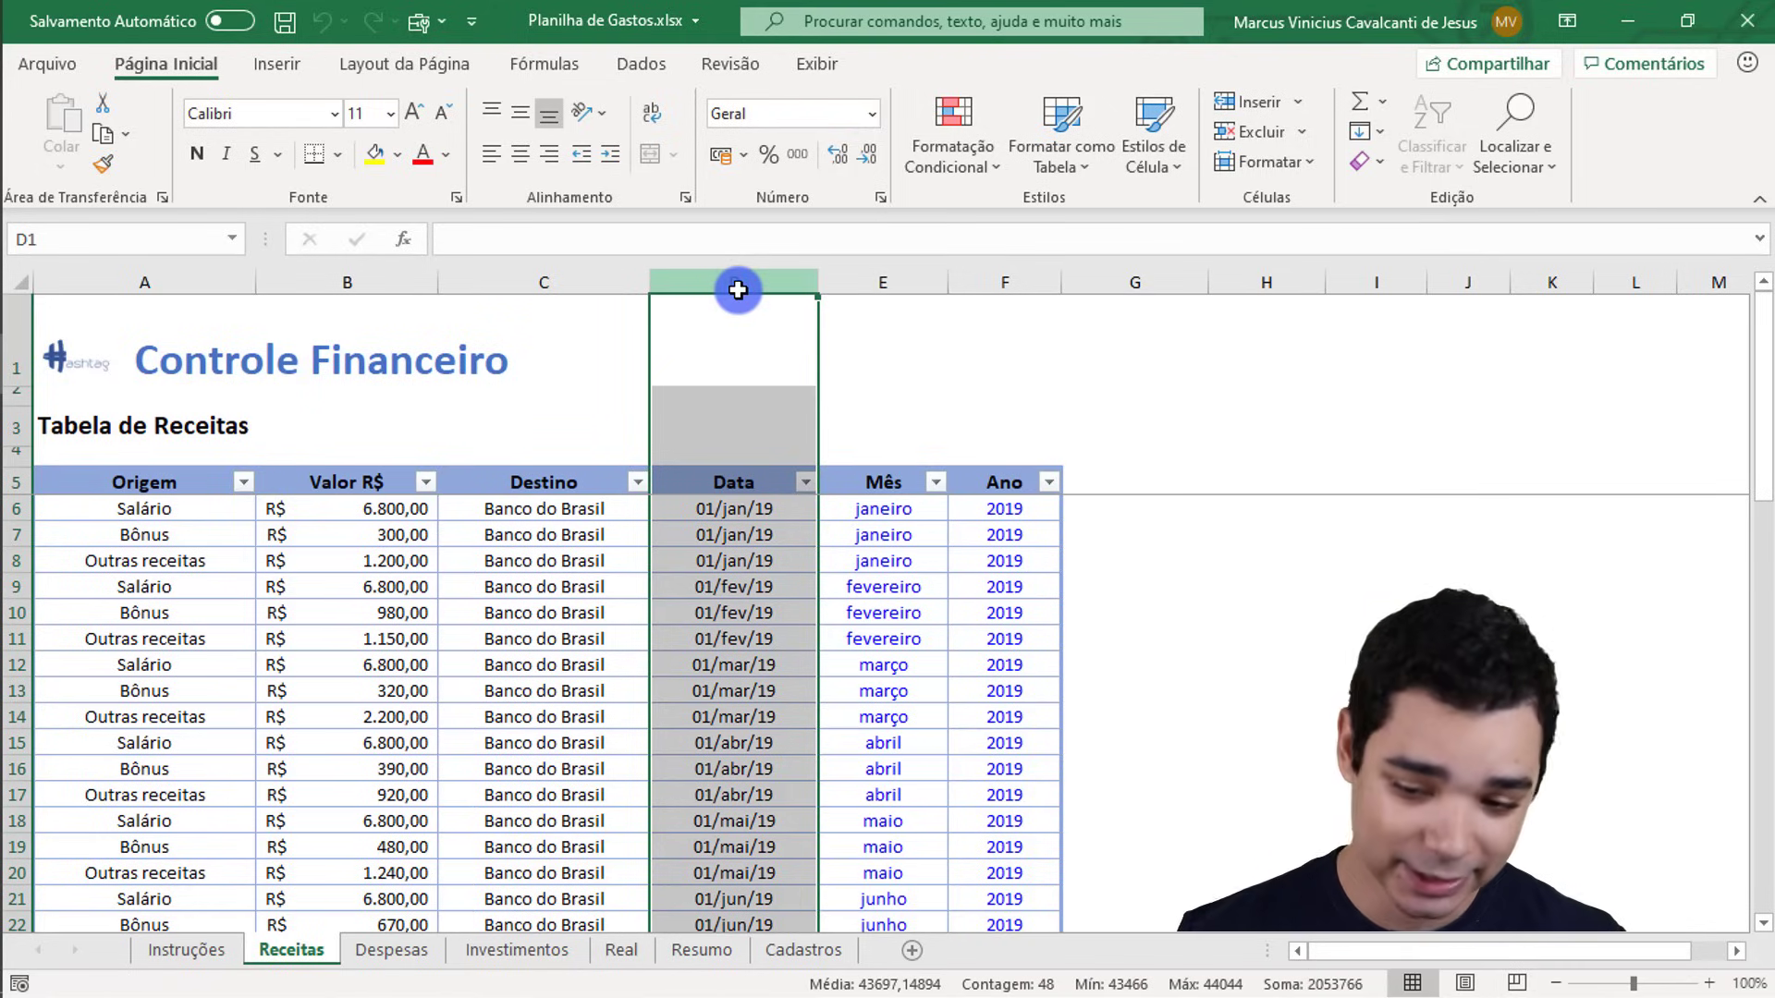
pyautogui.click(865, 271)
pyautogui.click(963, 279)
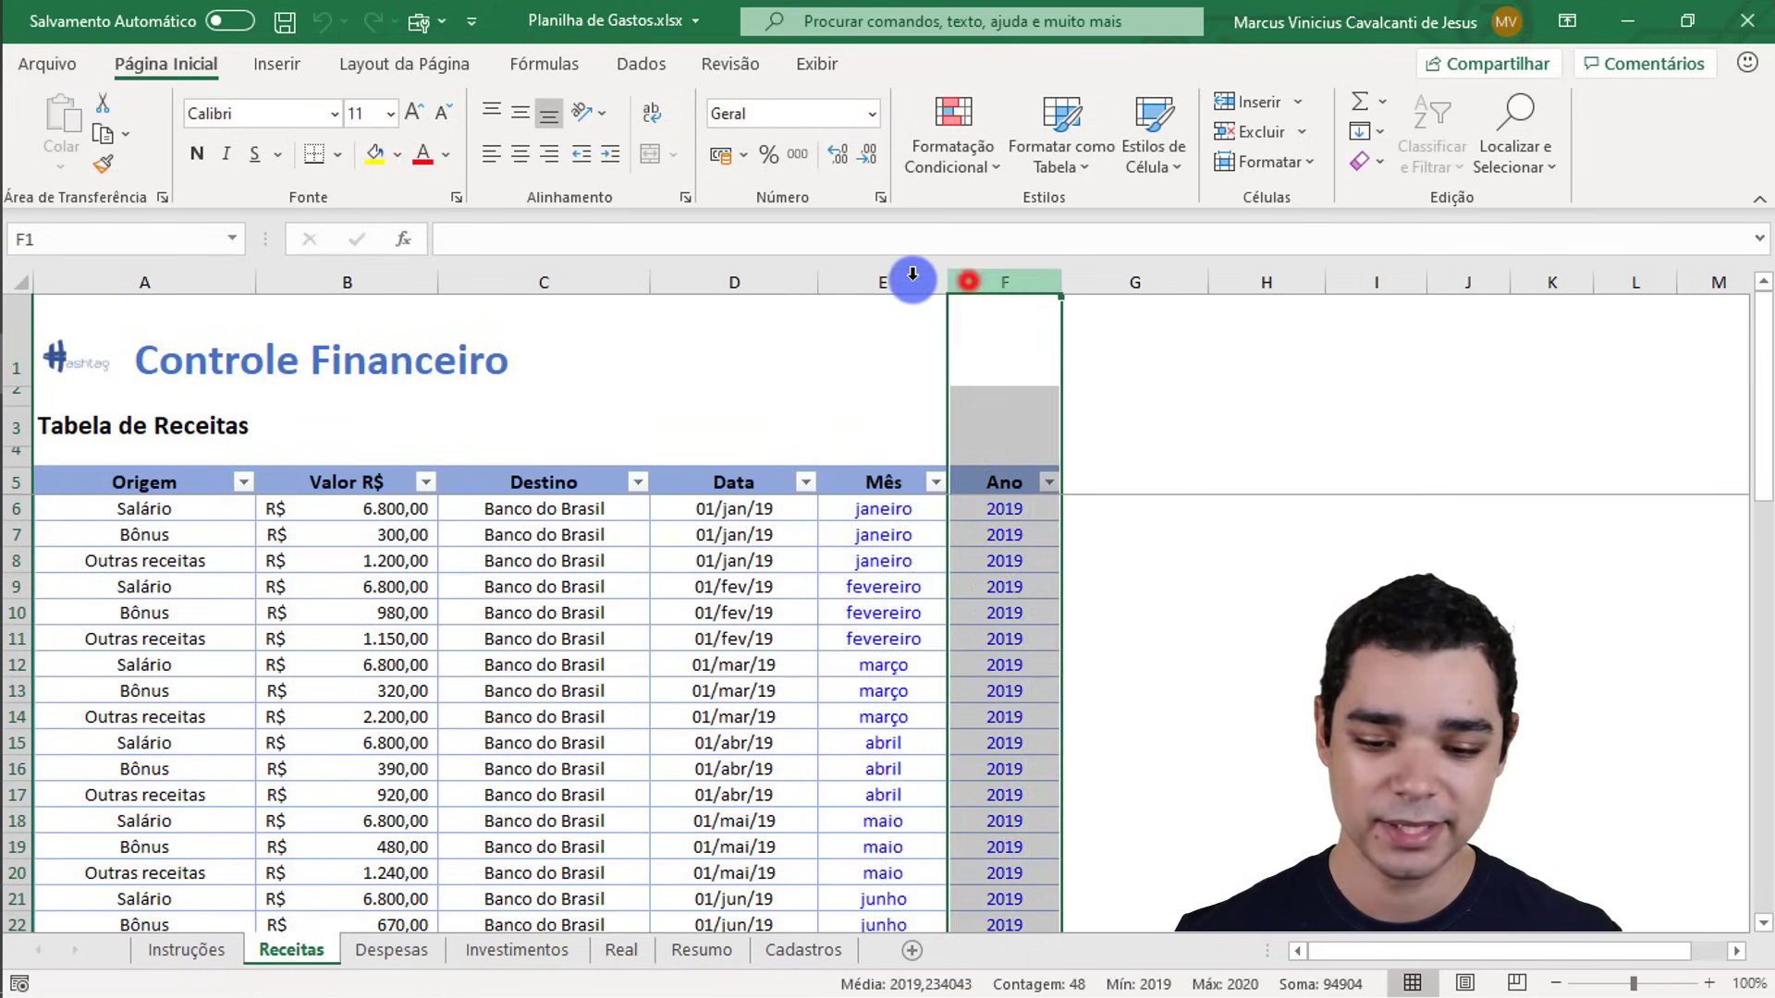
pyautogui.click(901, 279)
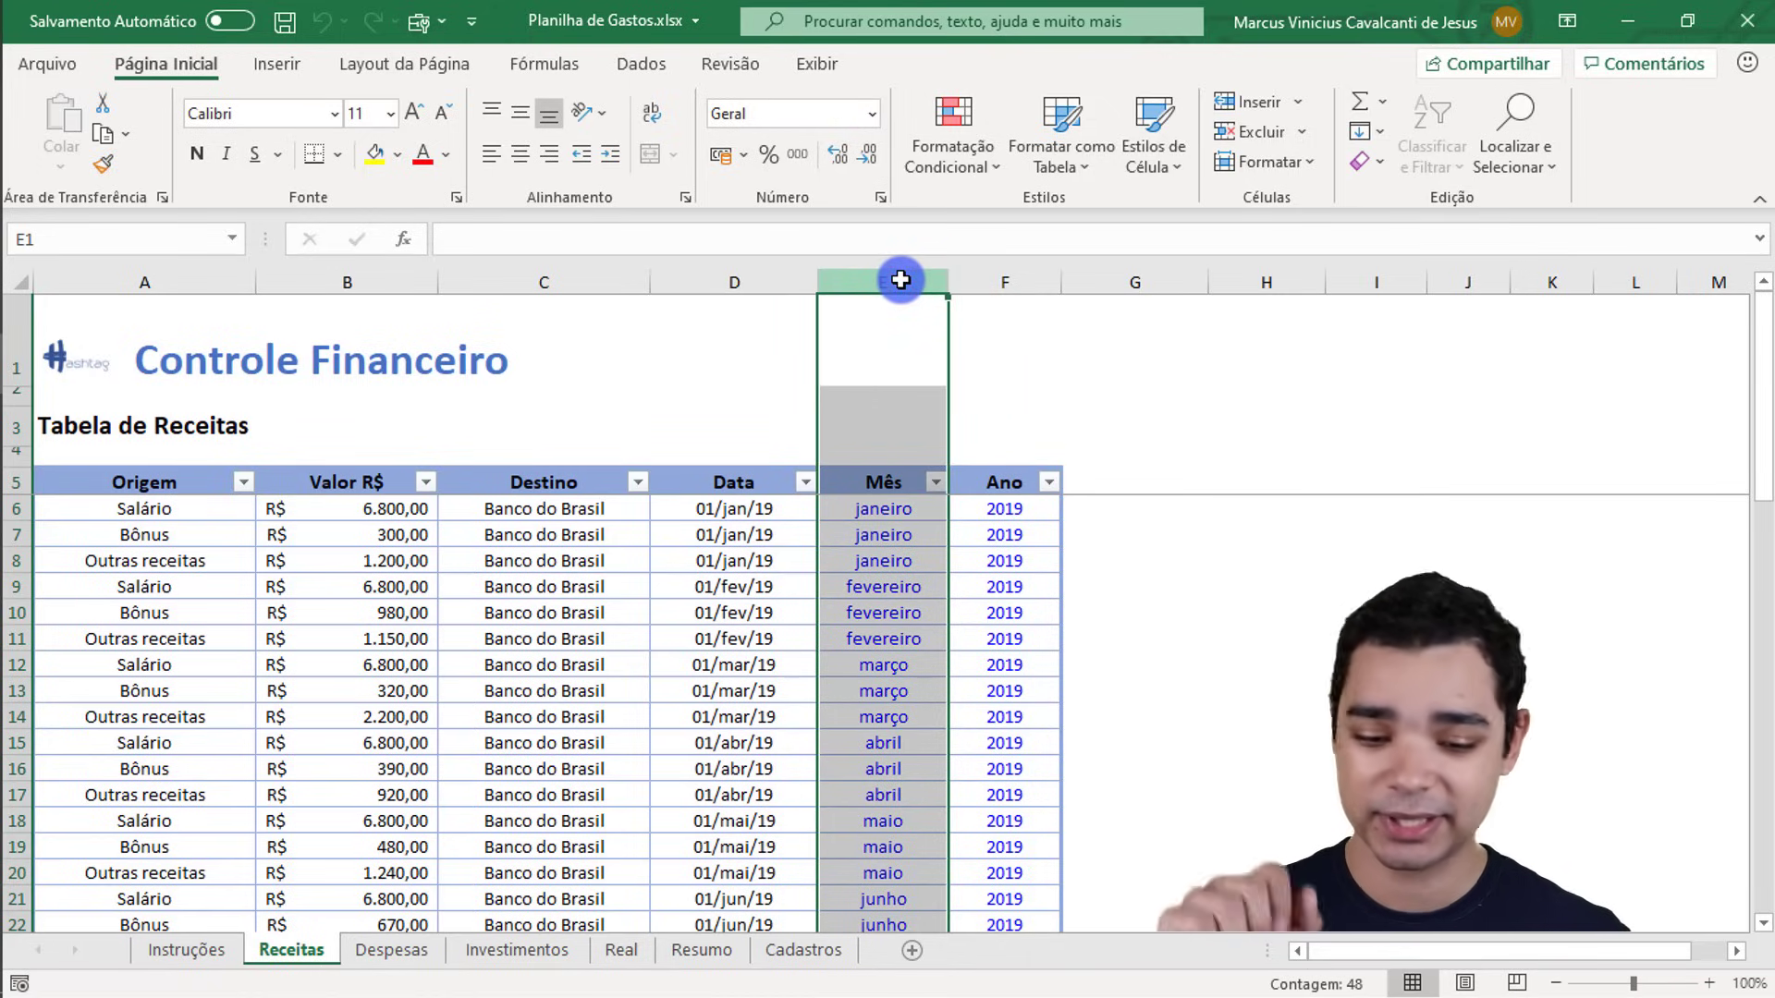
pyautogui.click(869, 507)
pyautogui.click(735, 509)
pyautogui.click(544, 518)
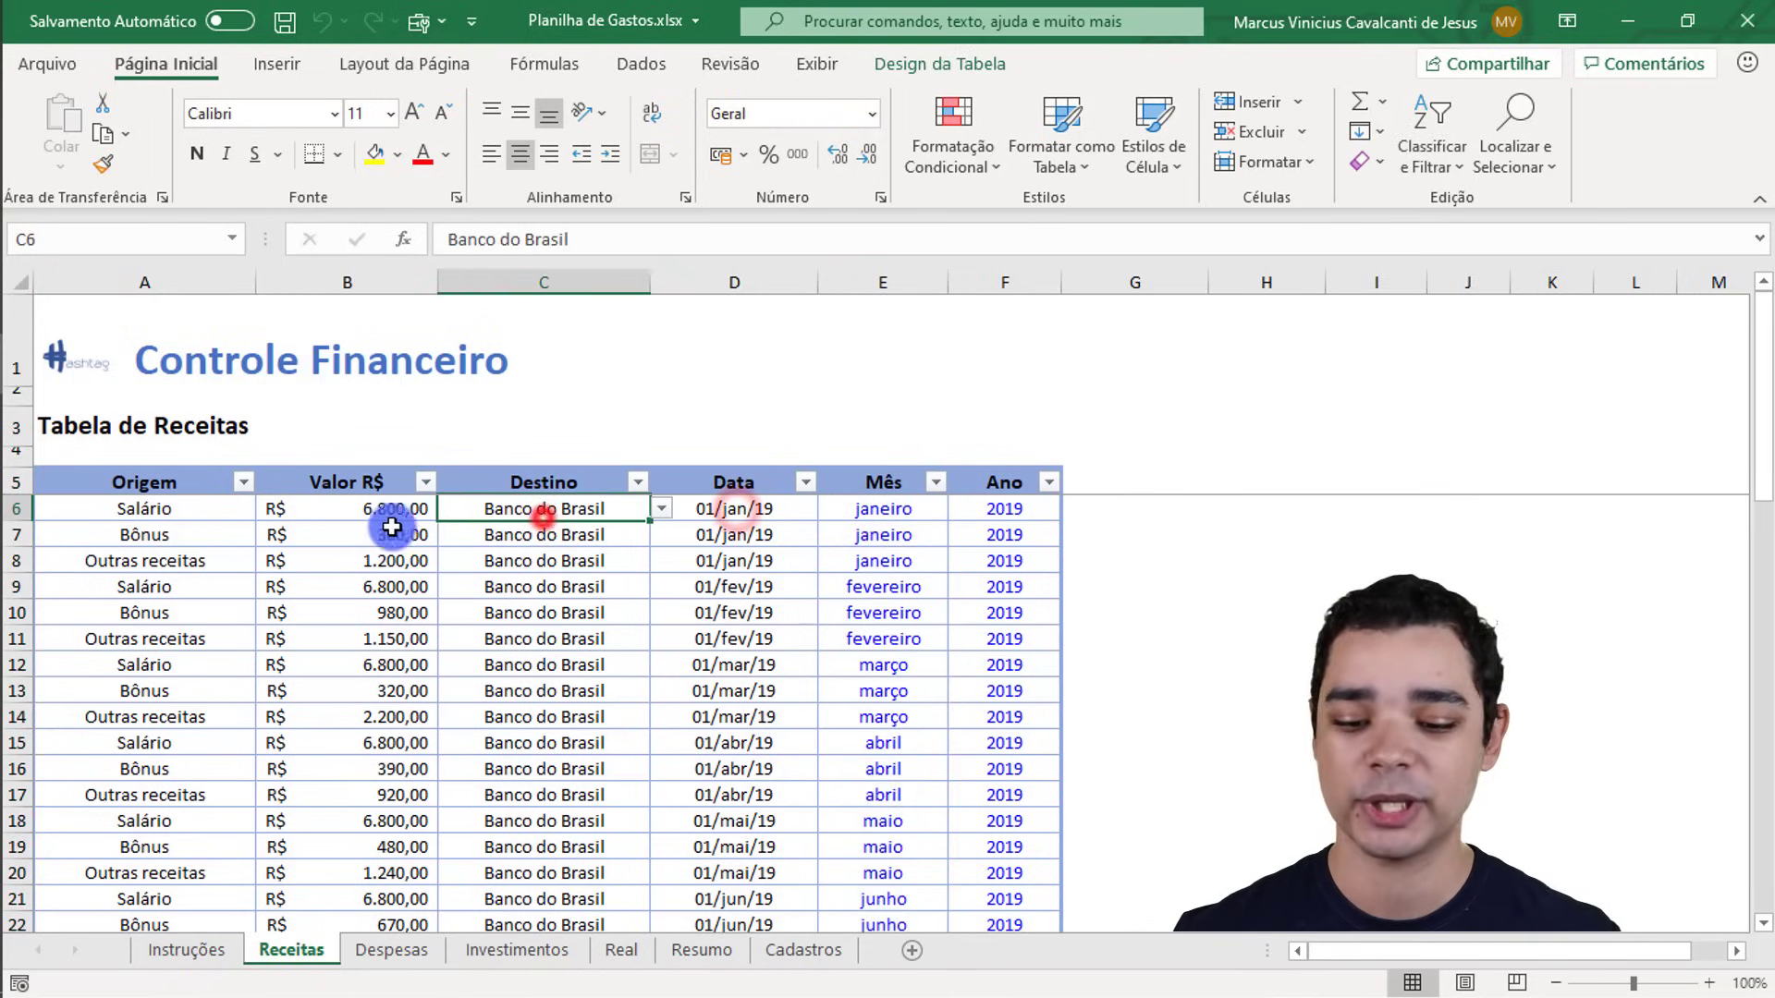
pyautogui.click(360, 523)
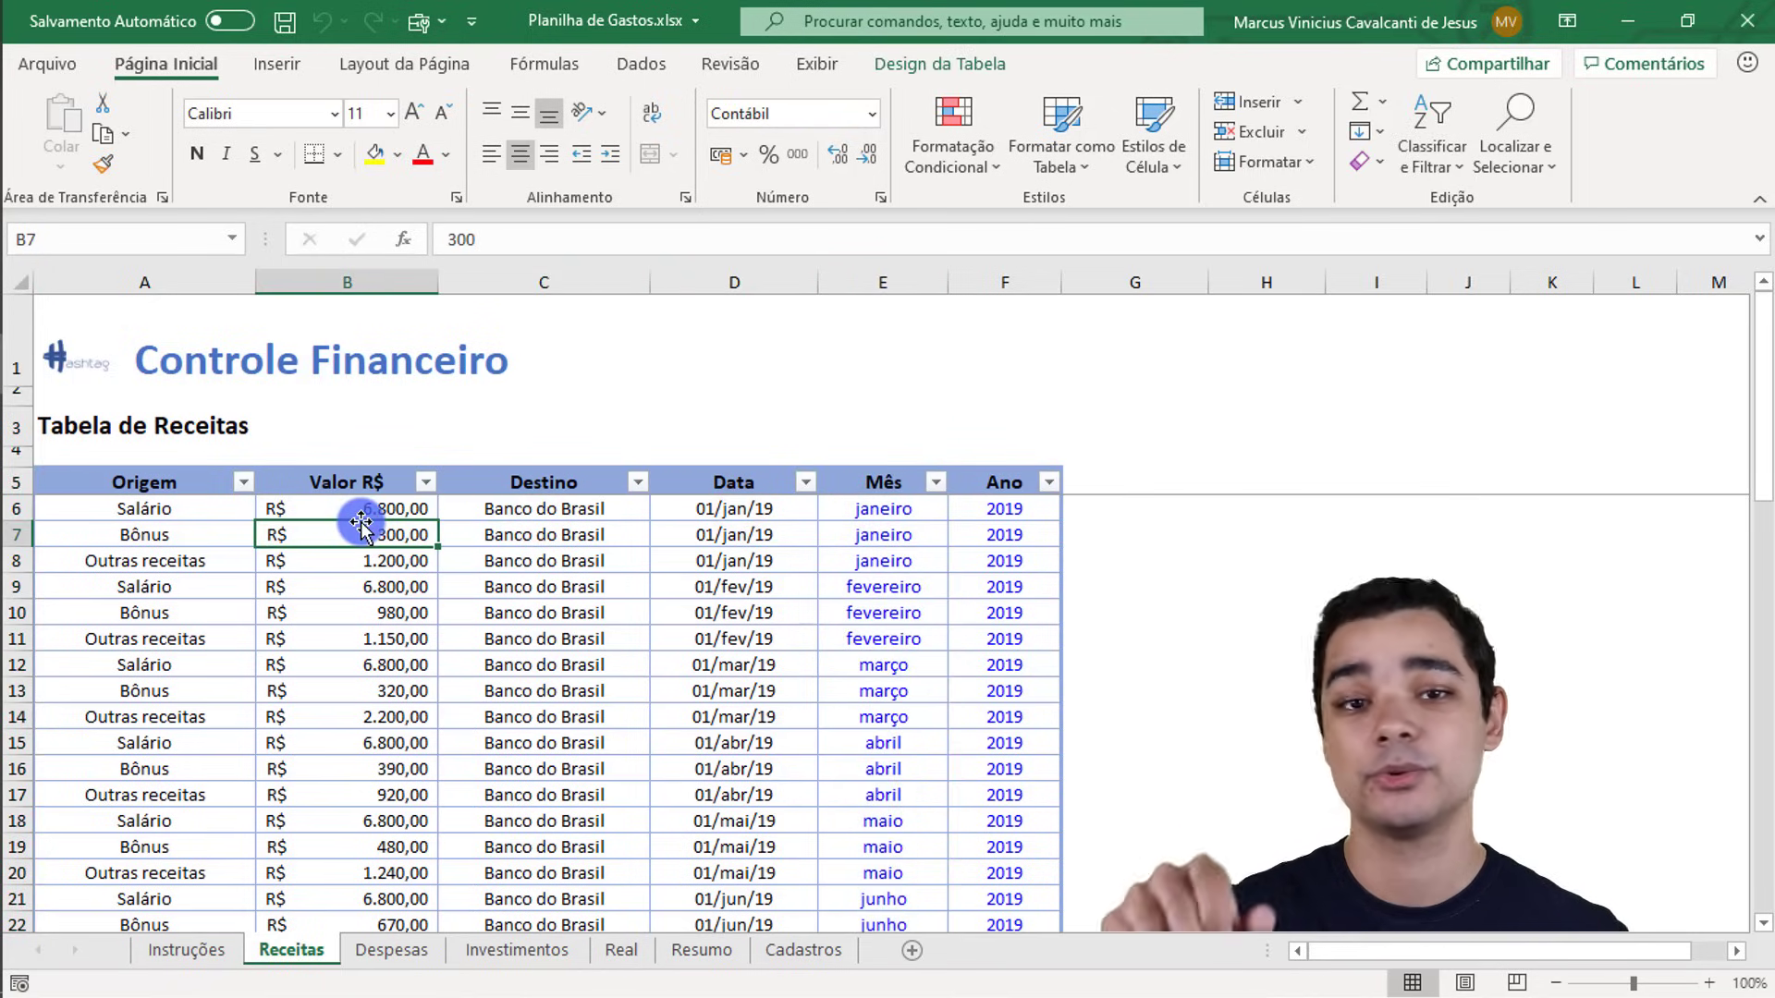
pyautogui.click(172, 510)
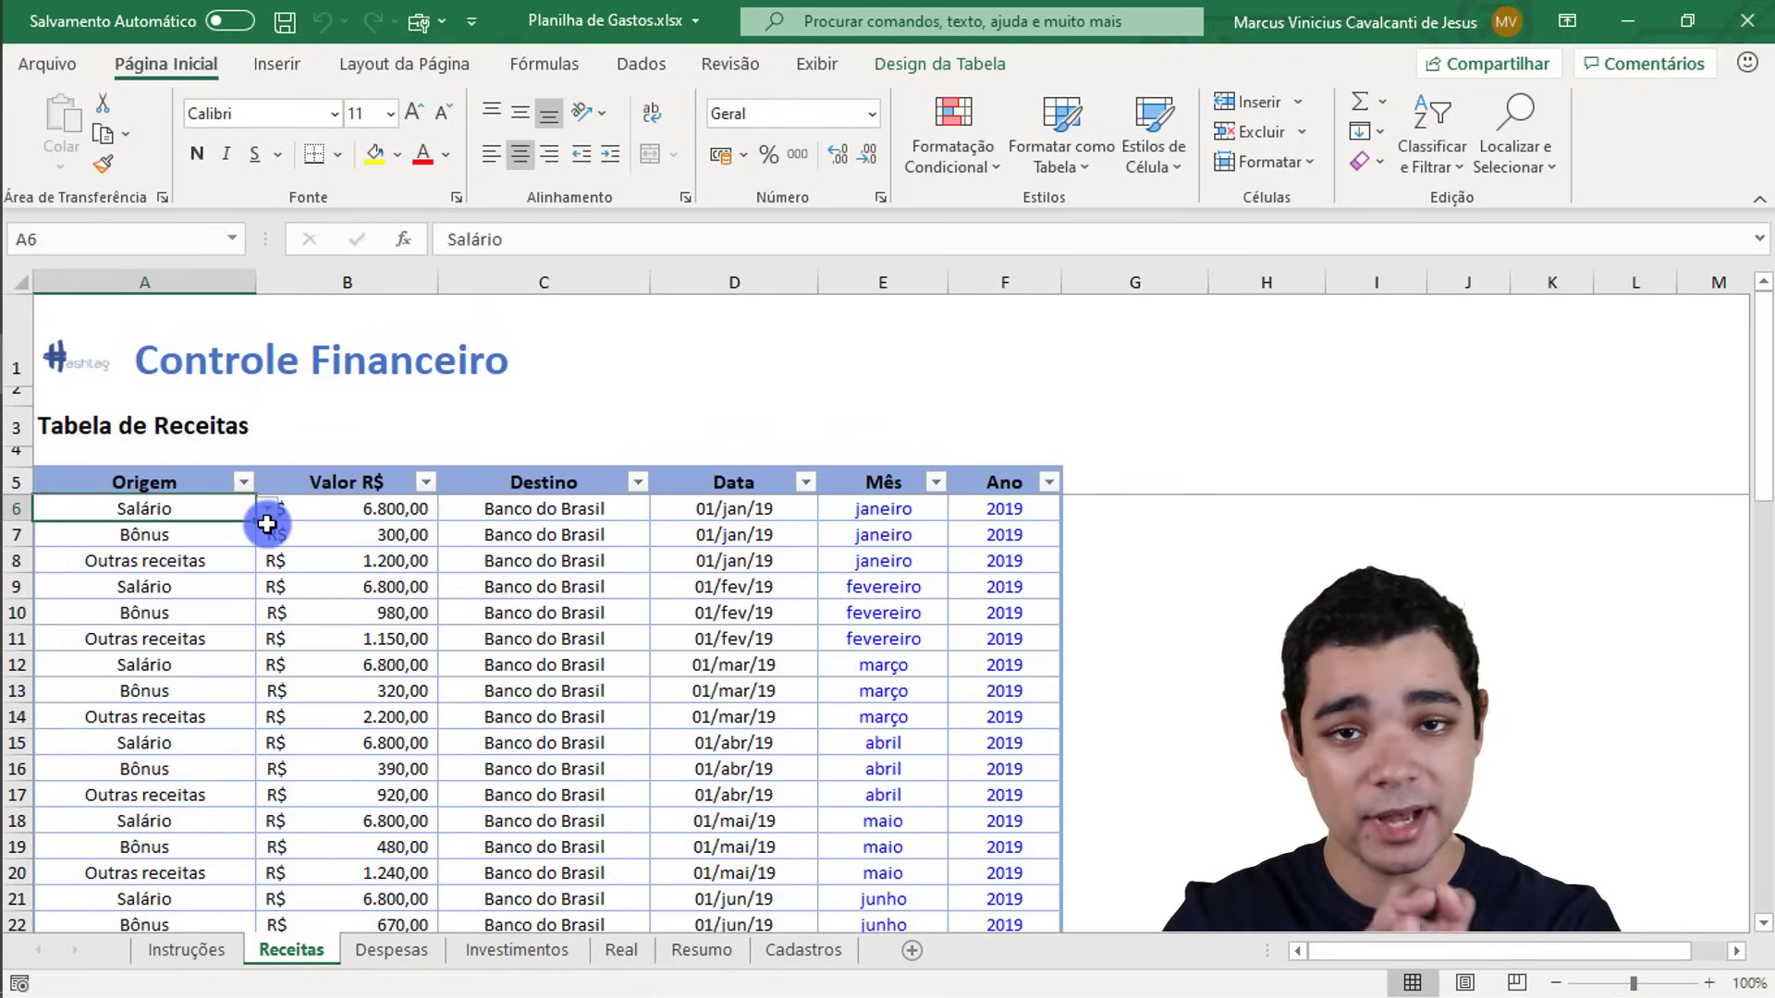
# Step: Check E6's month formula, then jump to row 52's August 2020 salary and its Ano cell
pyautogui.click(912, 505)
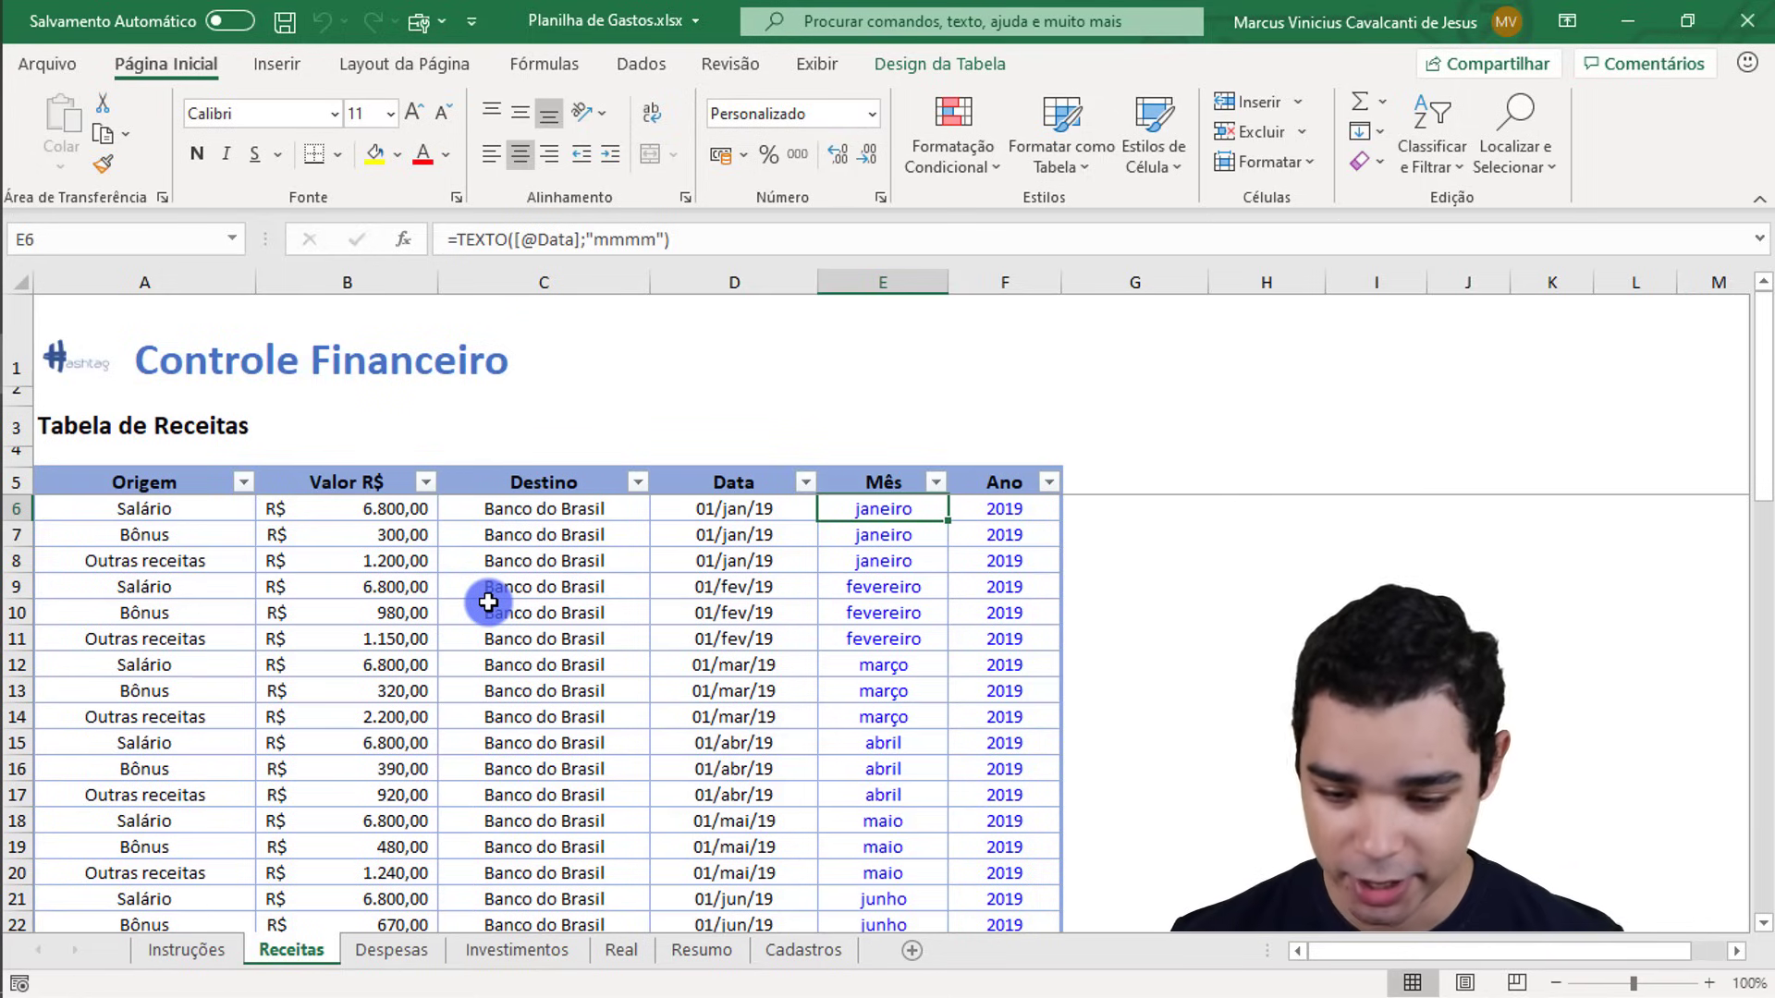
pyautogui.click(208, 532)
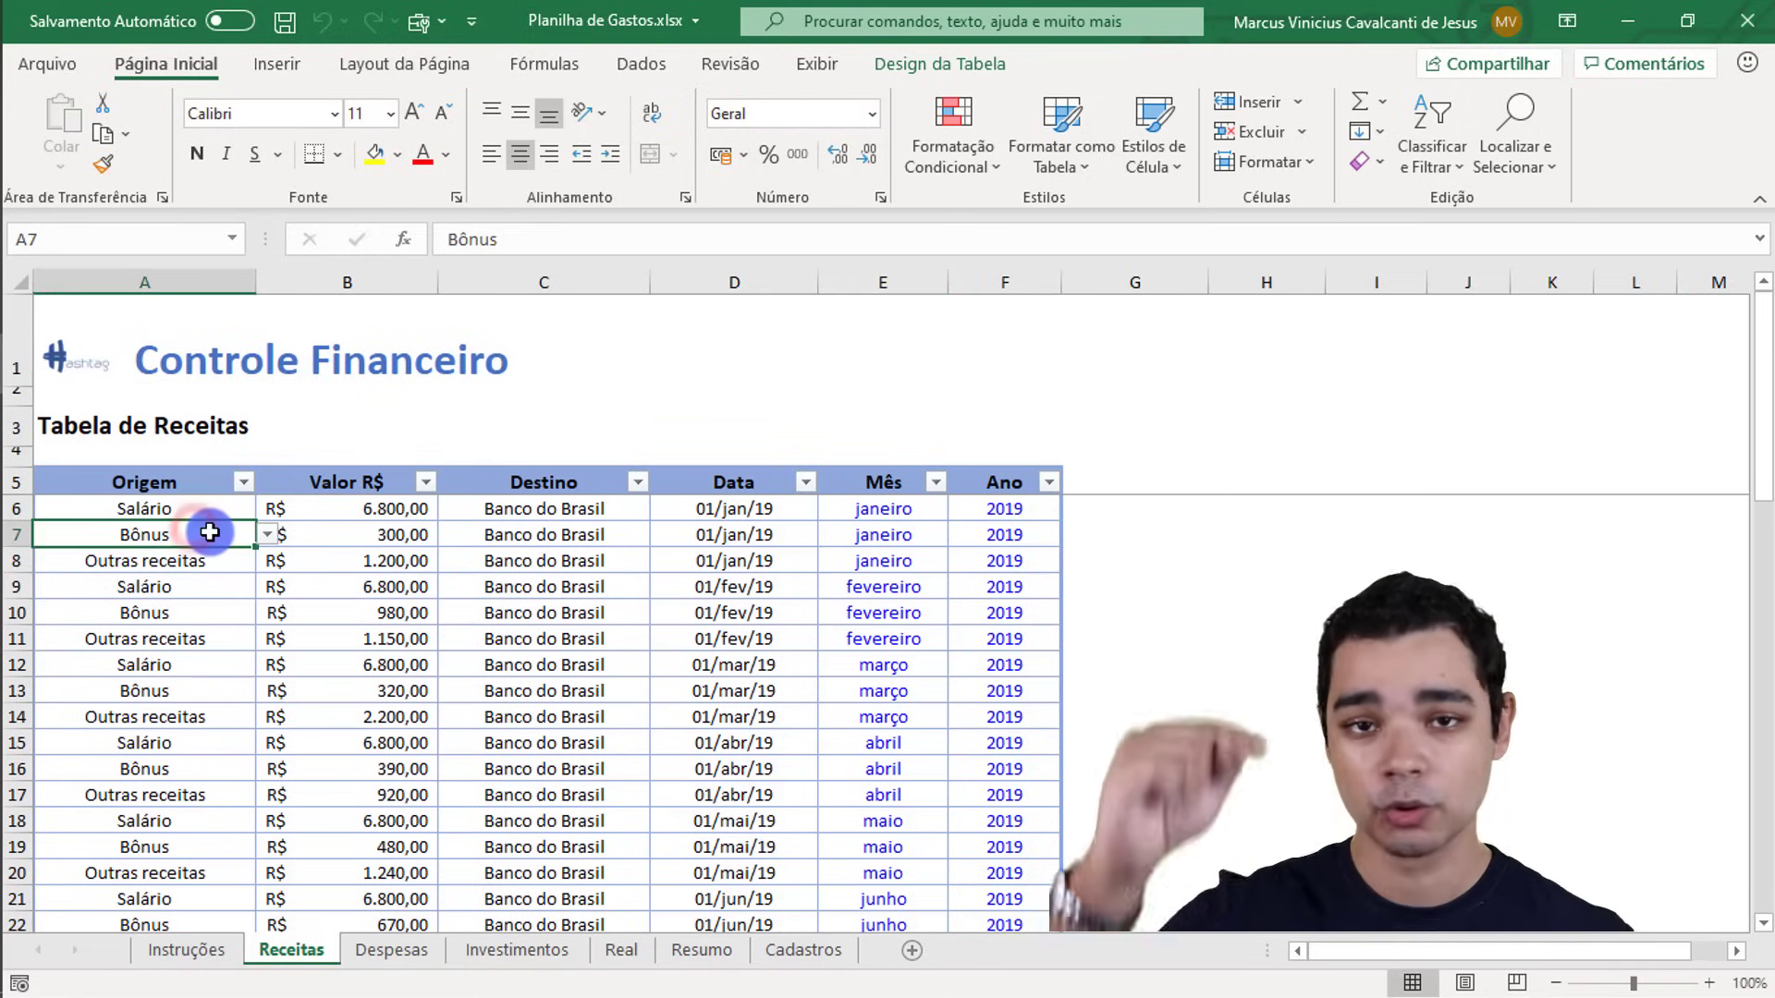
pyautogui.hotkey('ctrl', 'Down')
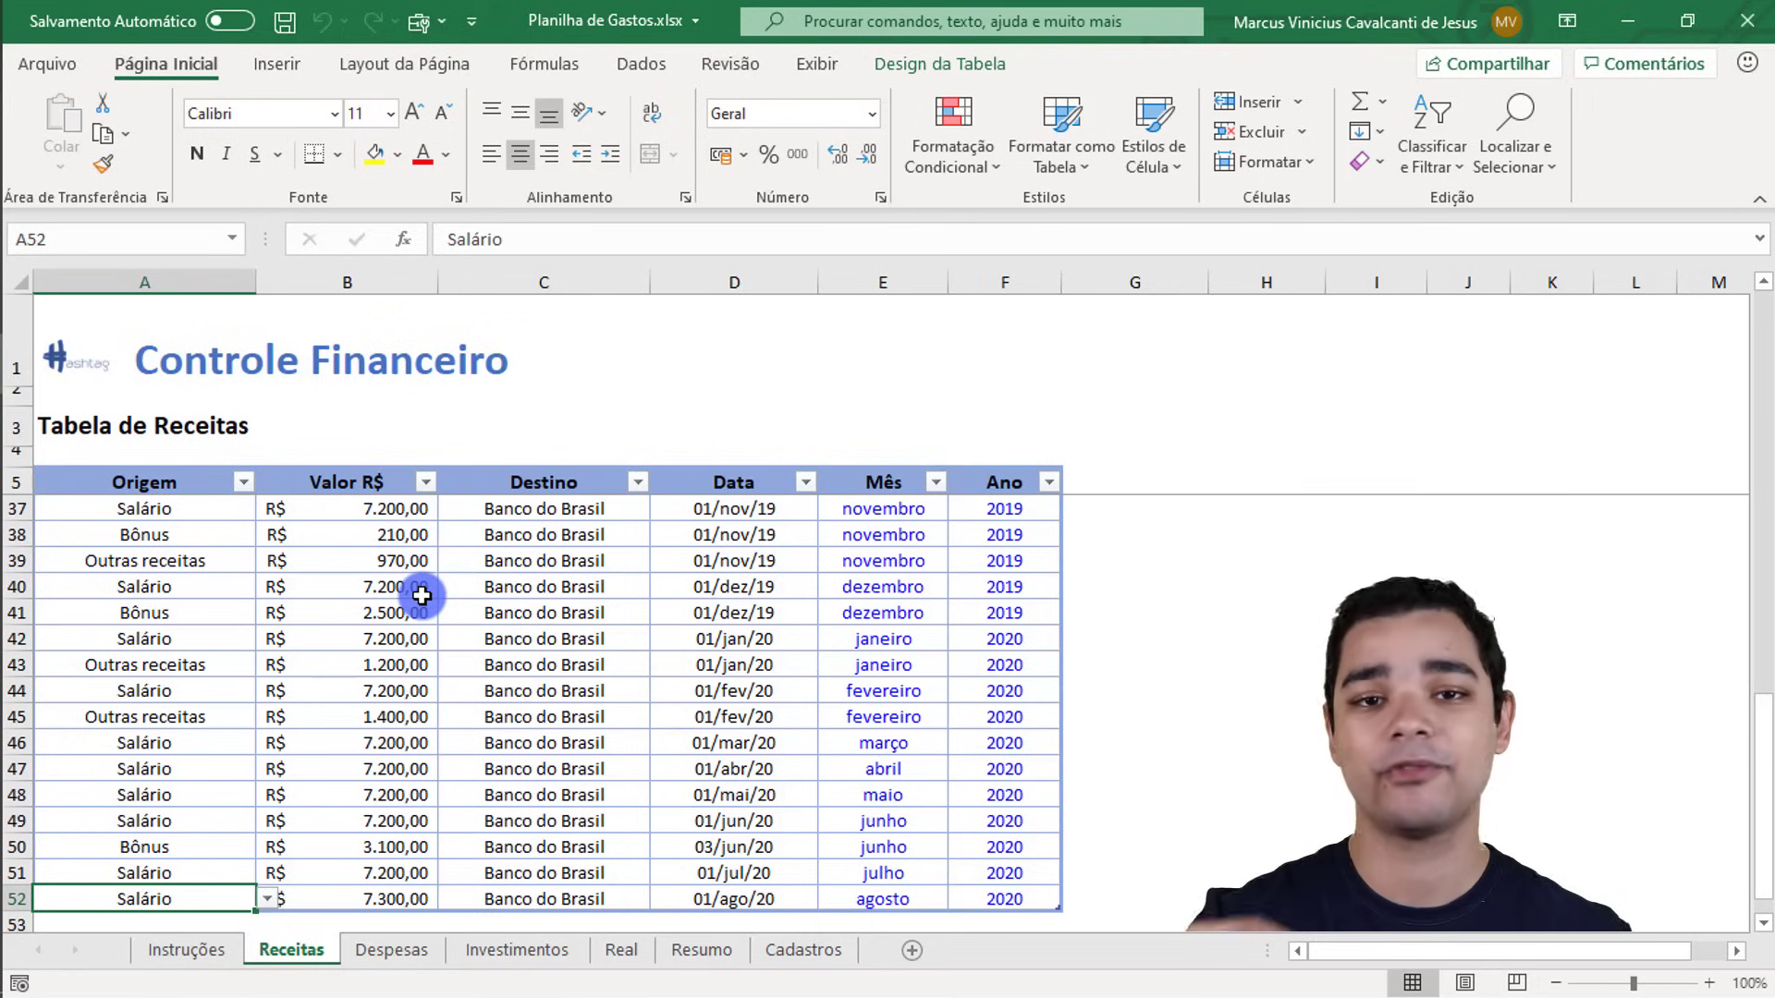
pyautogui.scroll(-1, 427, 603)
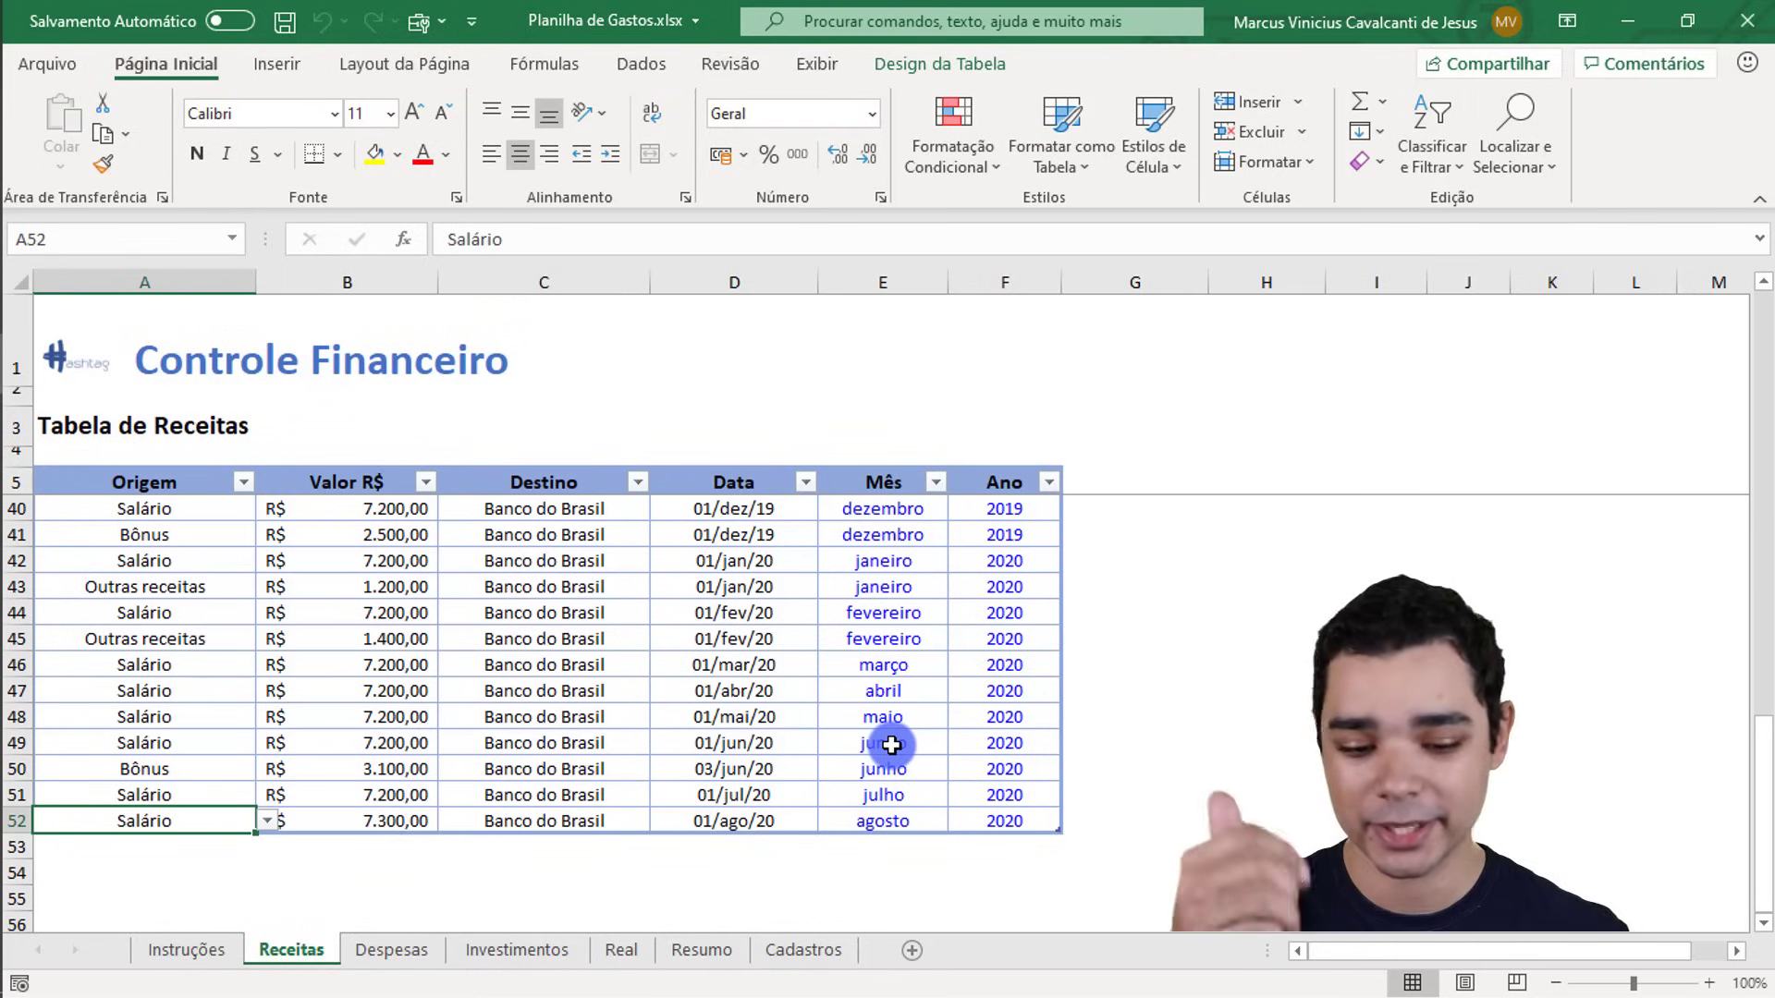
pyautogui.click(1007, 820)
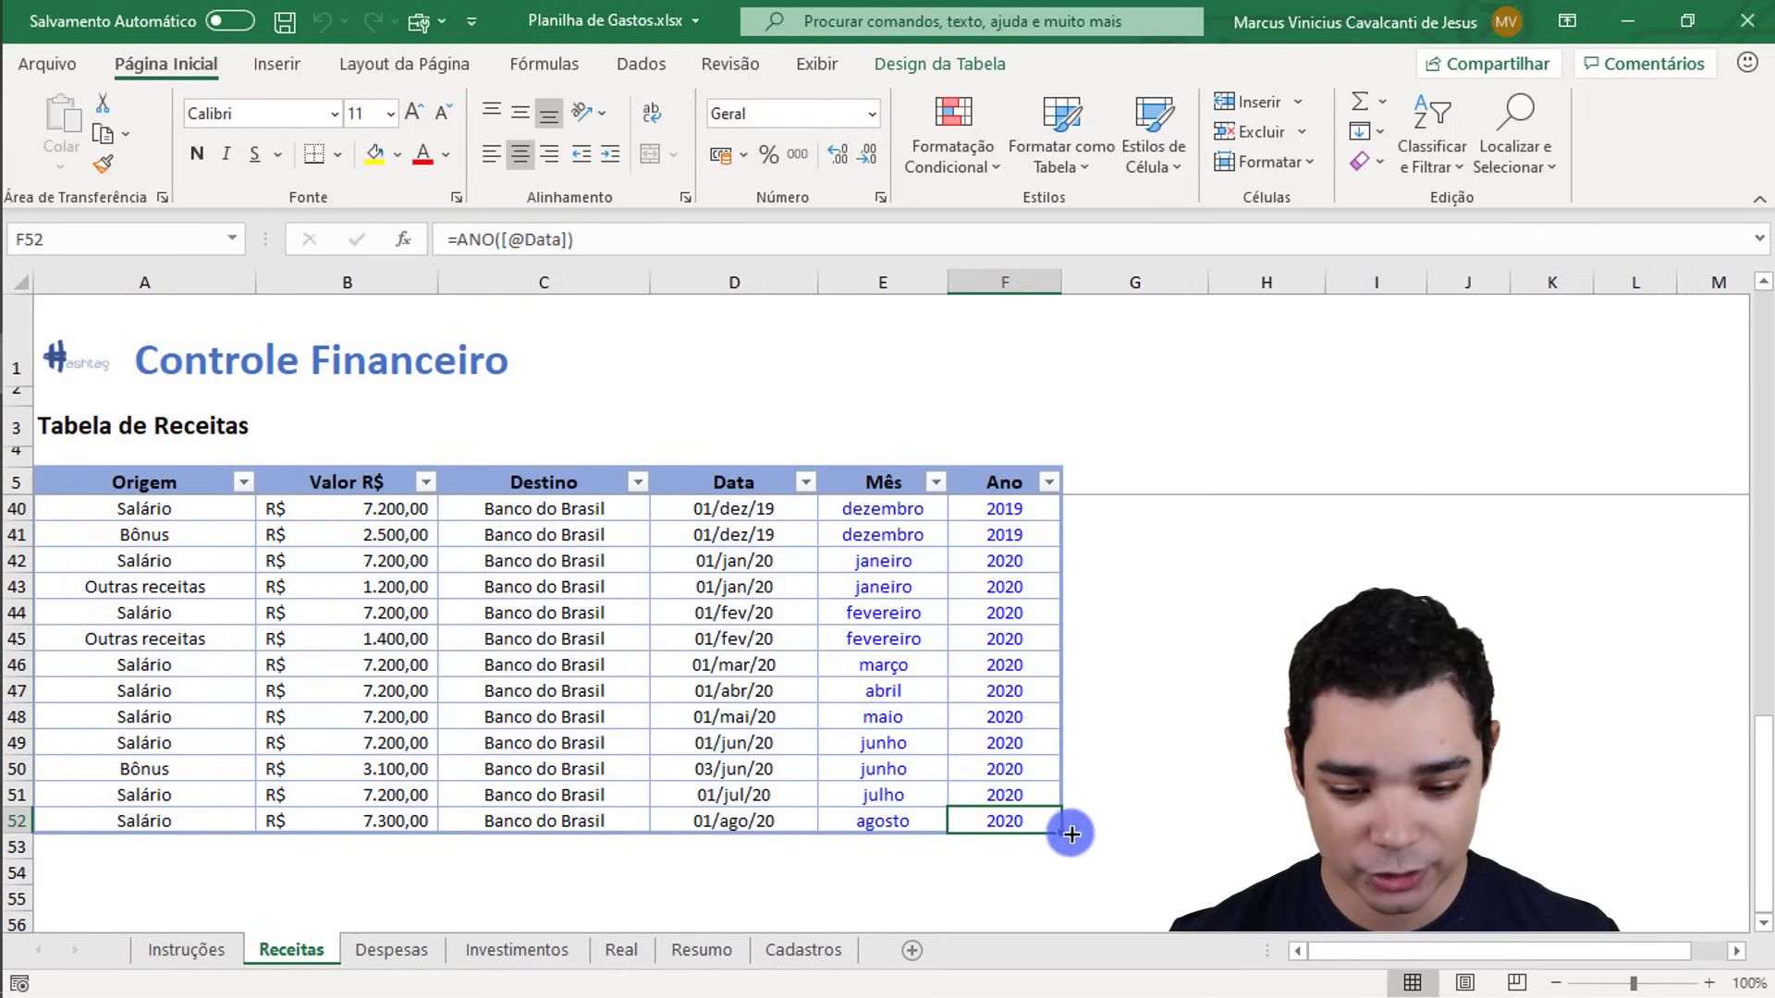
# Step: Append row 53 to the Receitas table and inspect its auto-filled janeiro and 1900 formulas
pyautogui.press('Tab')
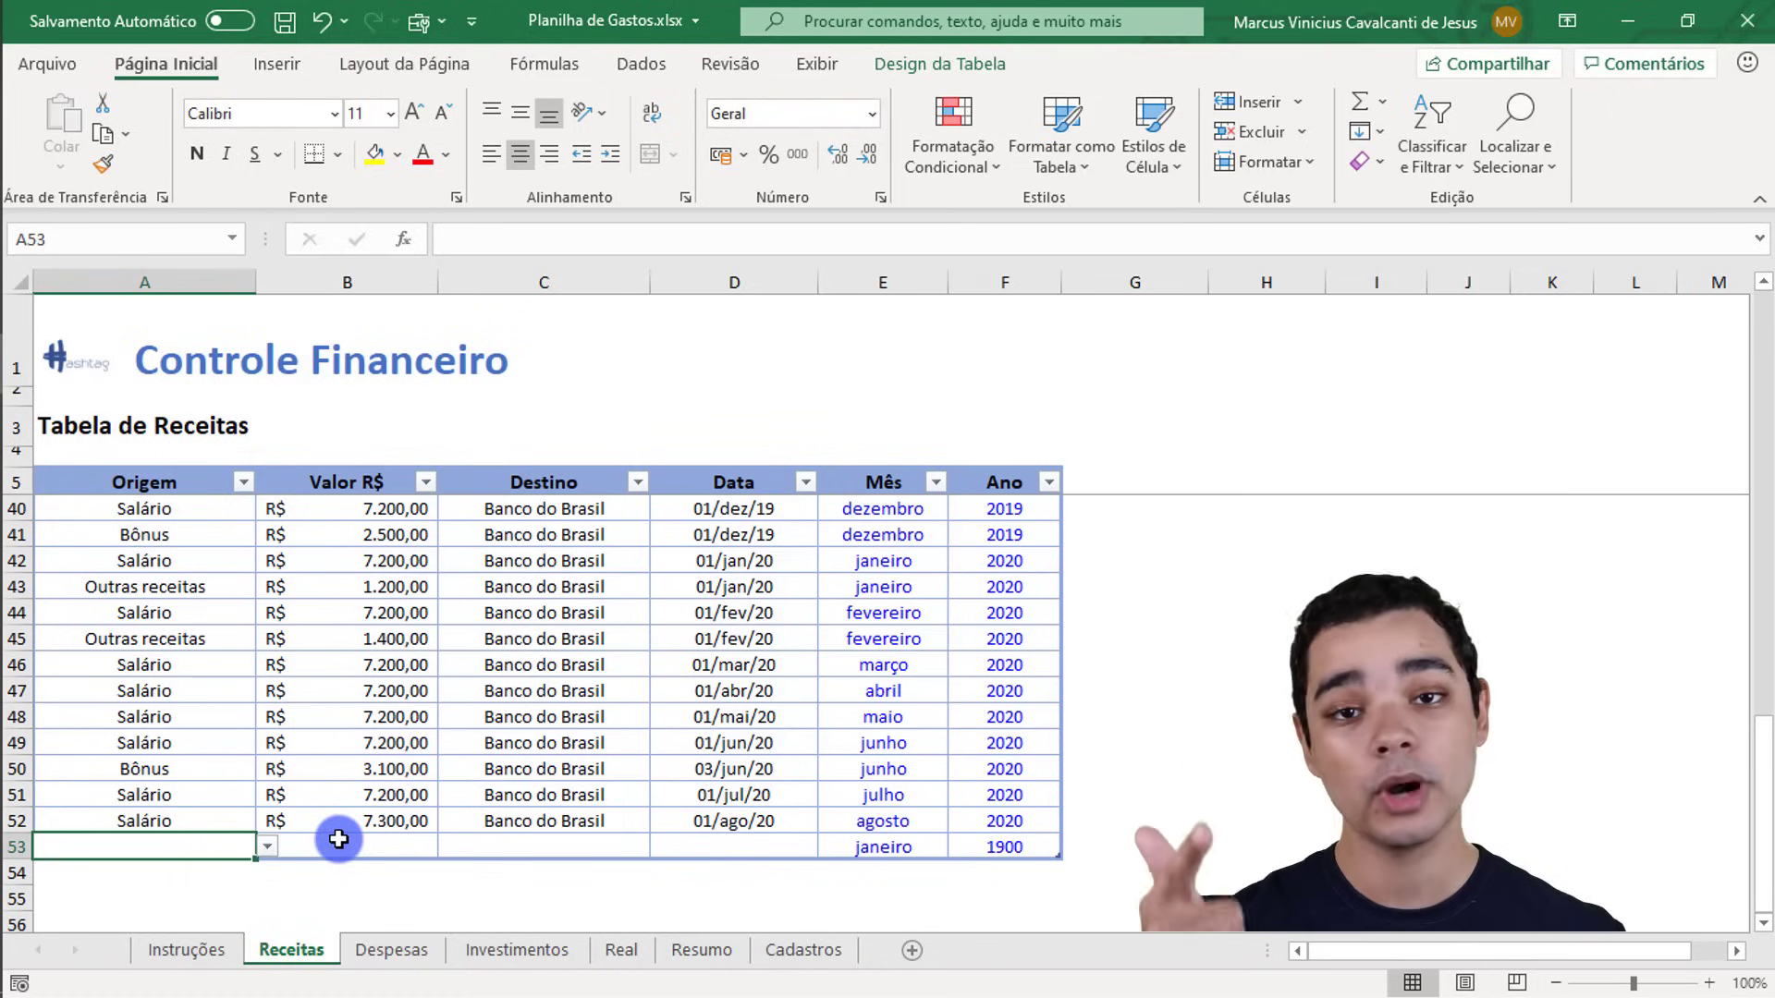
pyautogui.click(527, 837)
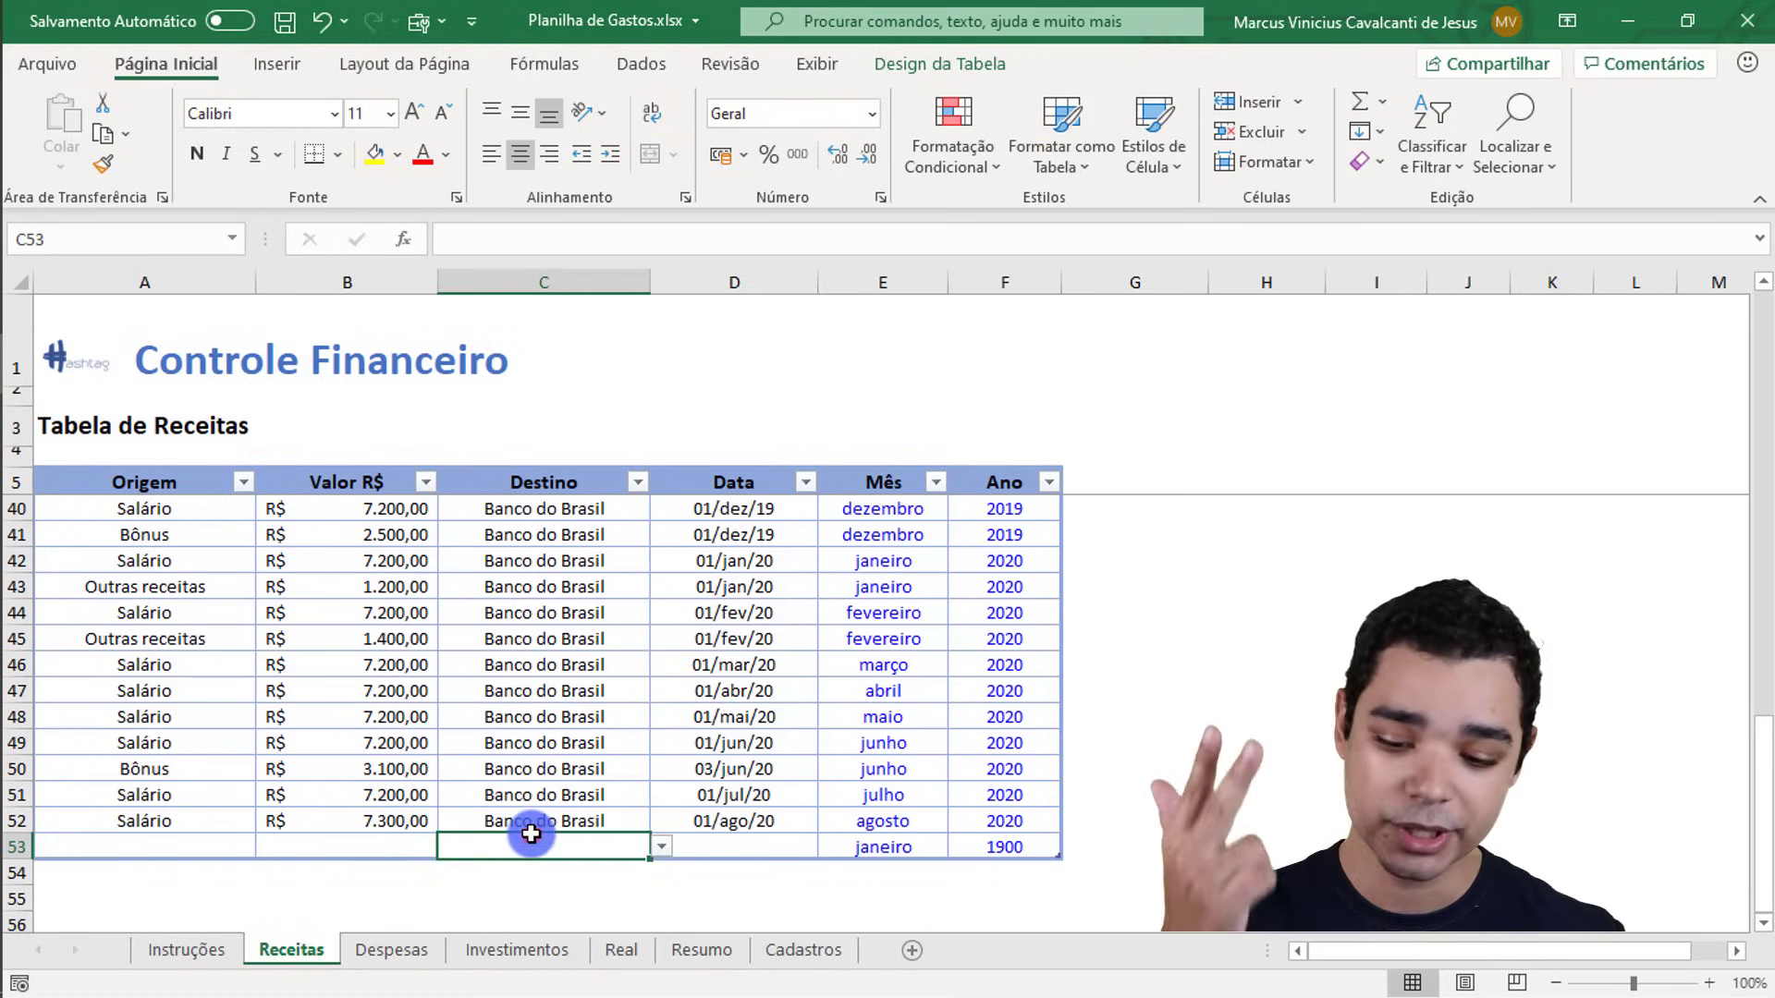
pyautogui.click(705, 846)
pyautogui.click(850, 849)
pyautogui.click(996, 847)
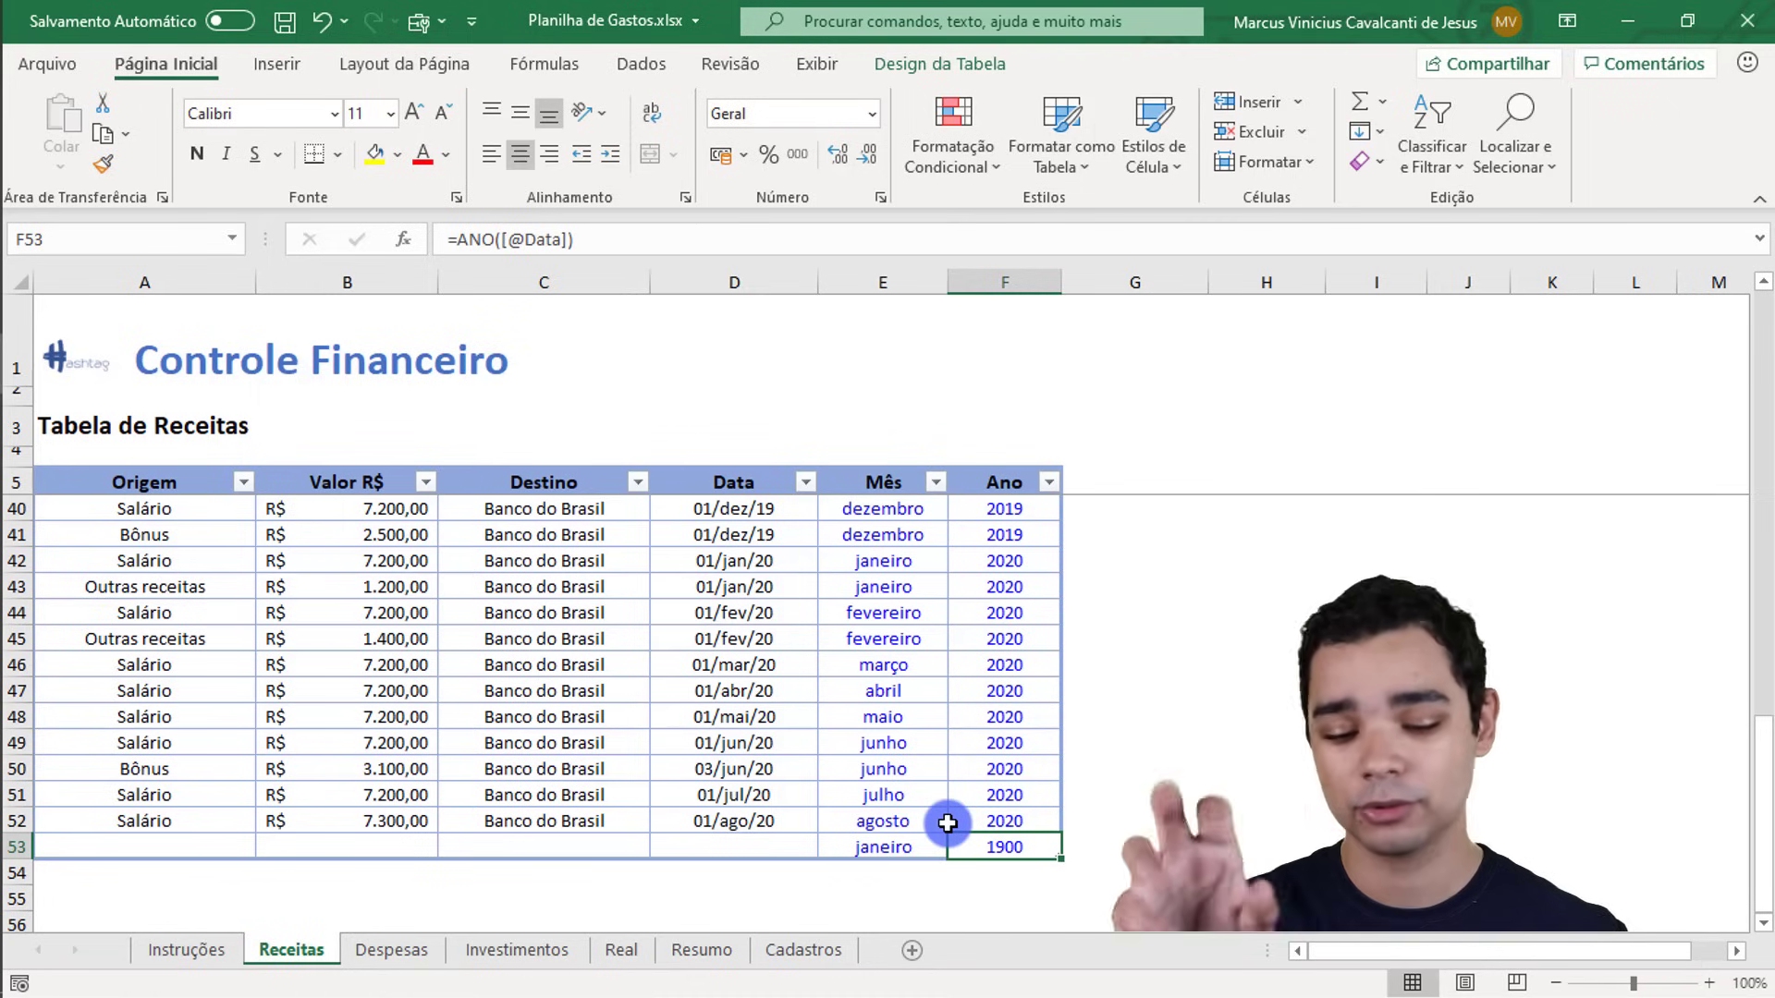
# Step: Open the Despesas sheet and select the Tipo de Gasto and Detalhamento columns
pyautogui.click(379, 952)
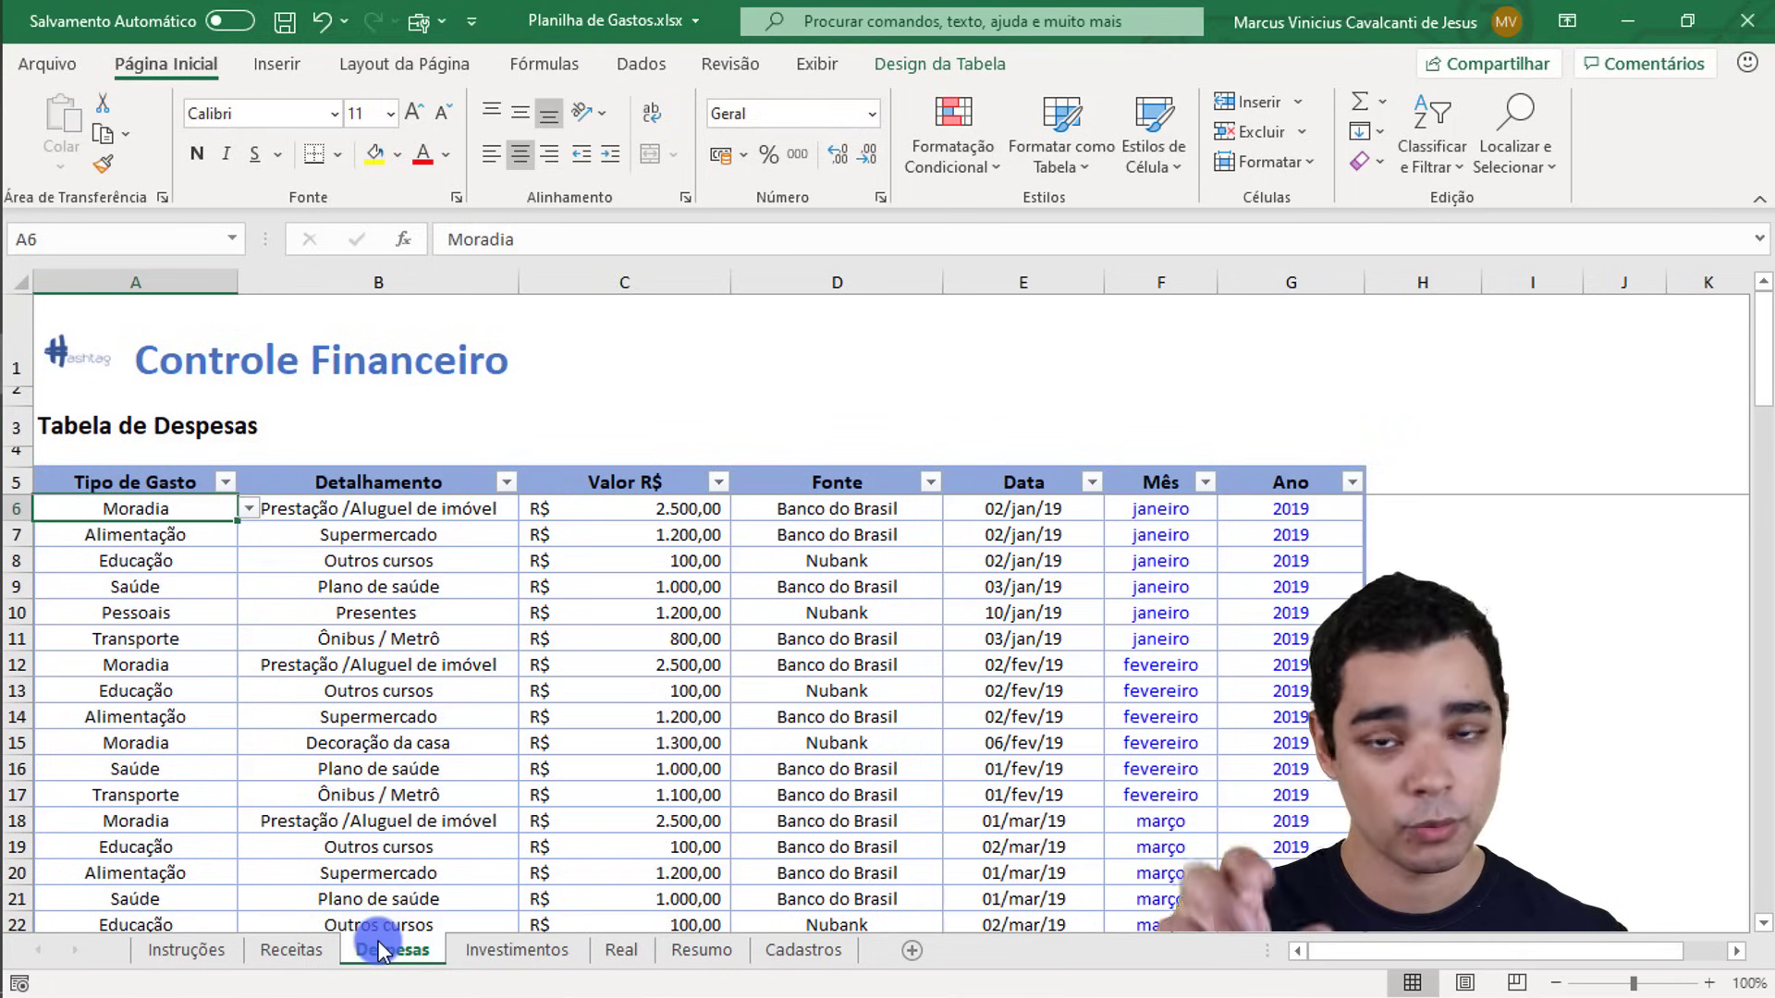
pyautogui.click(150, 269)
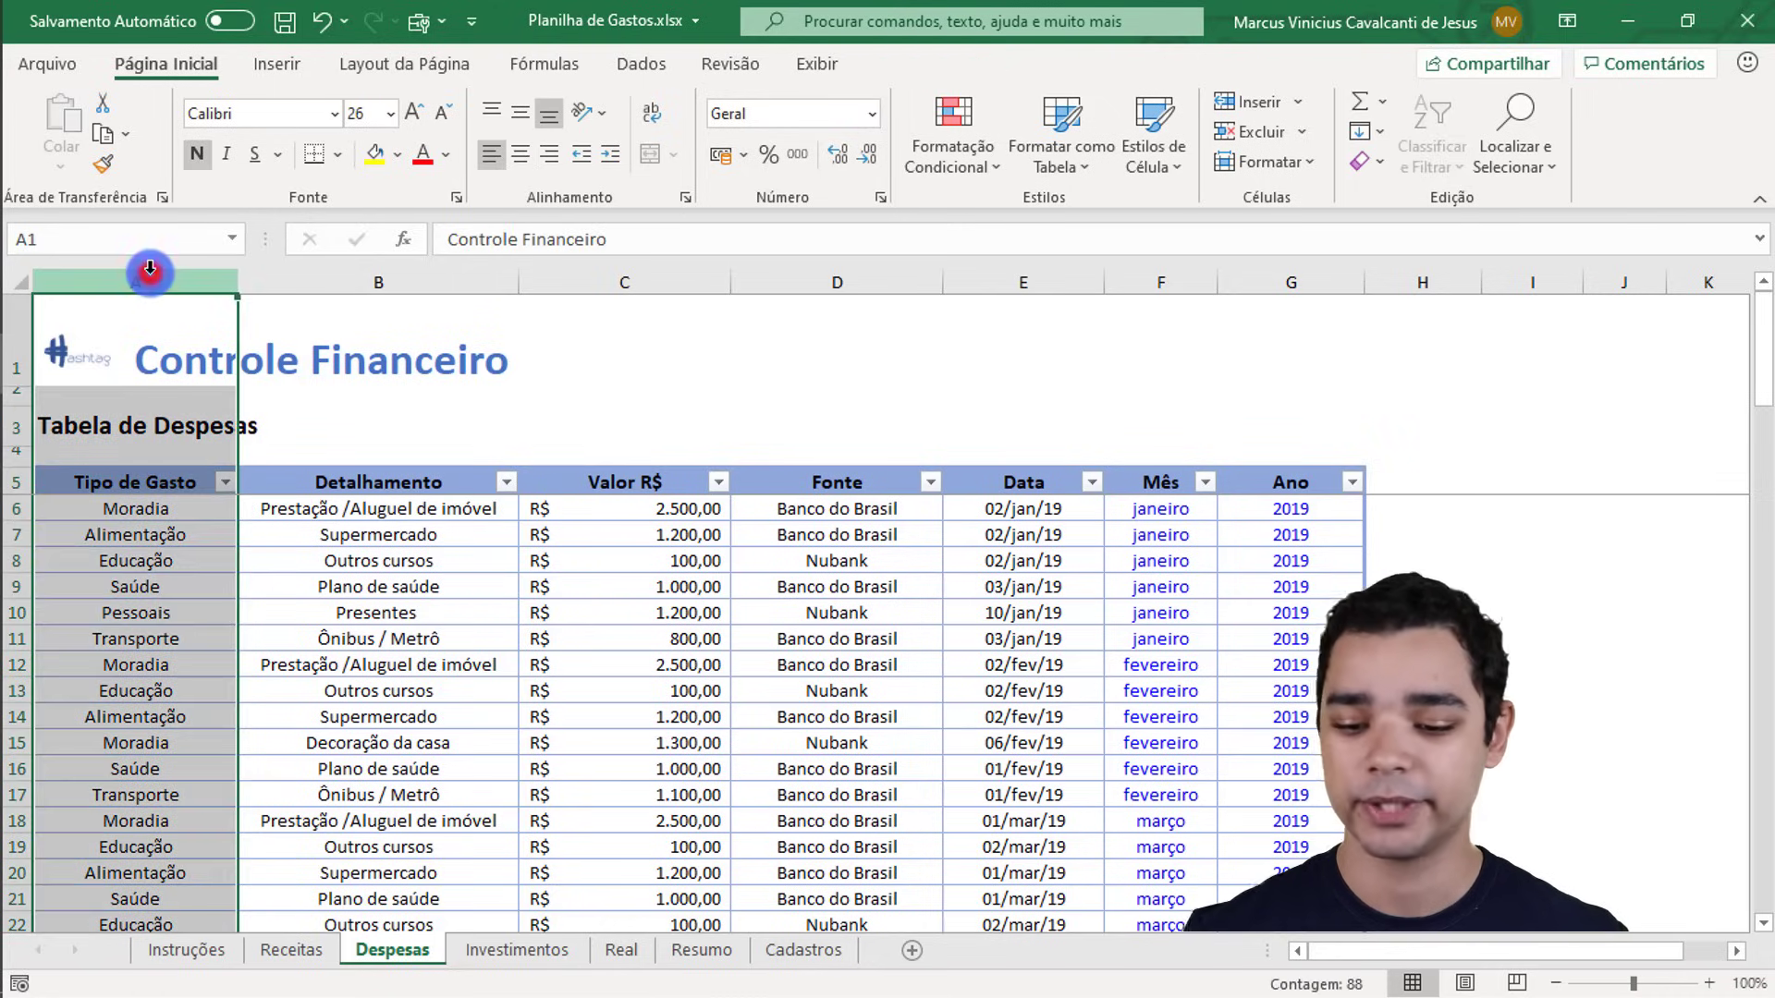
pyautogui.click(282, 274)
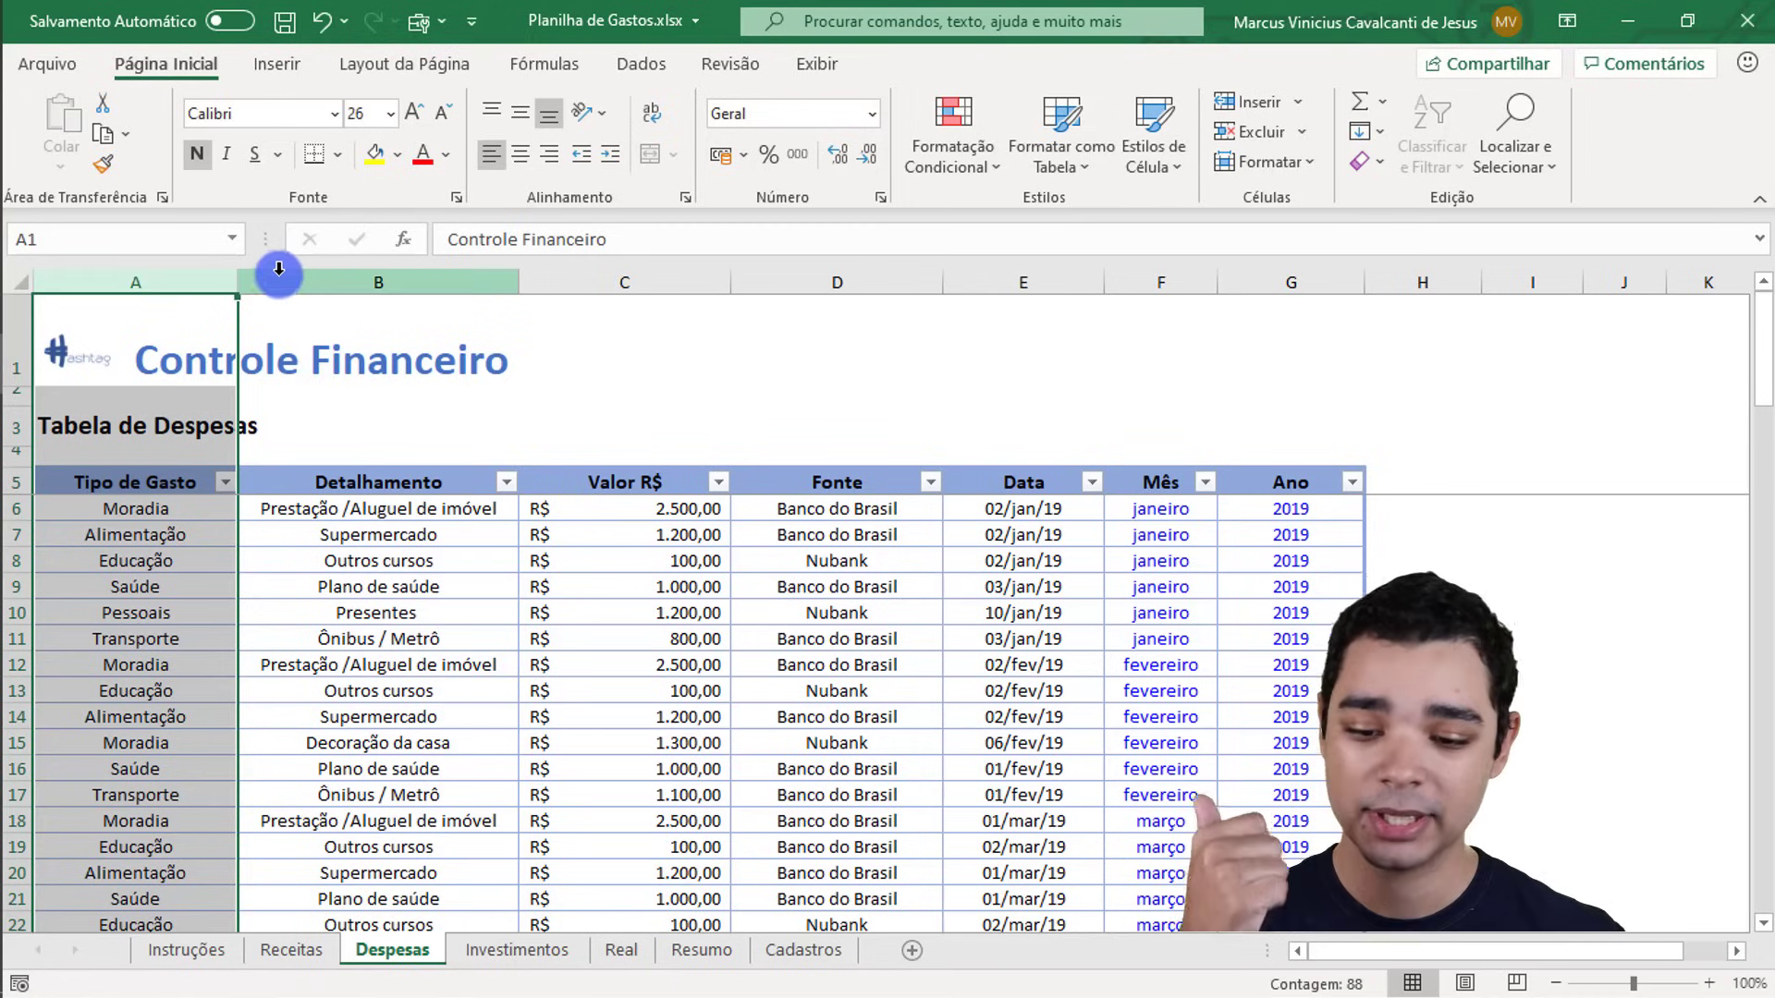
pyautogui.click(291, 274)
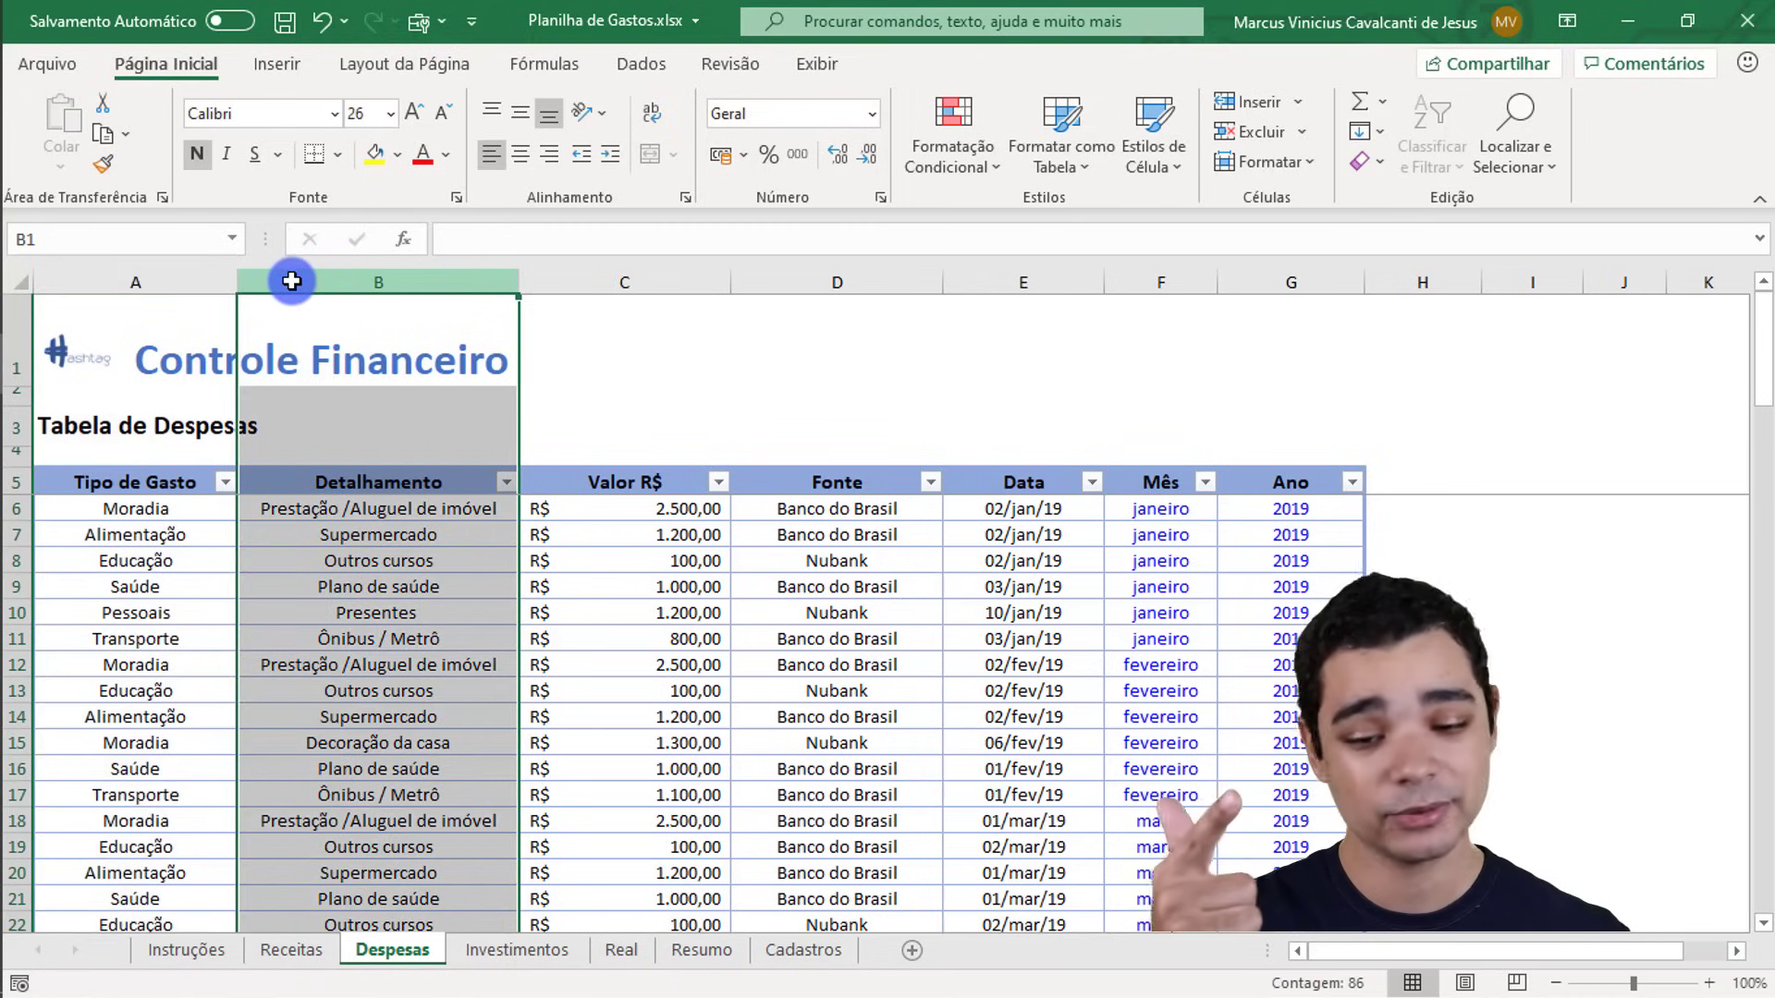
pyautogui.click(559, 274)
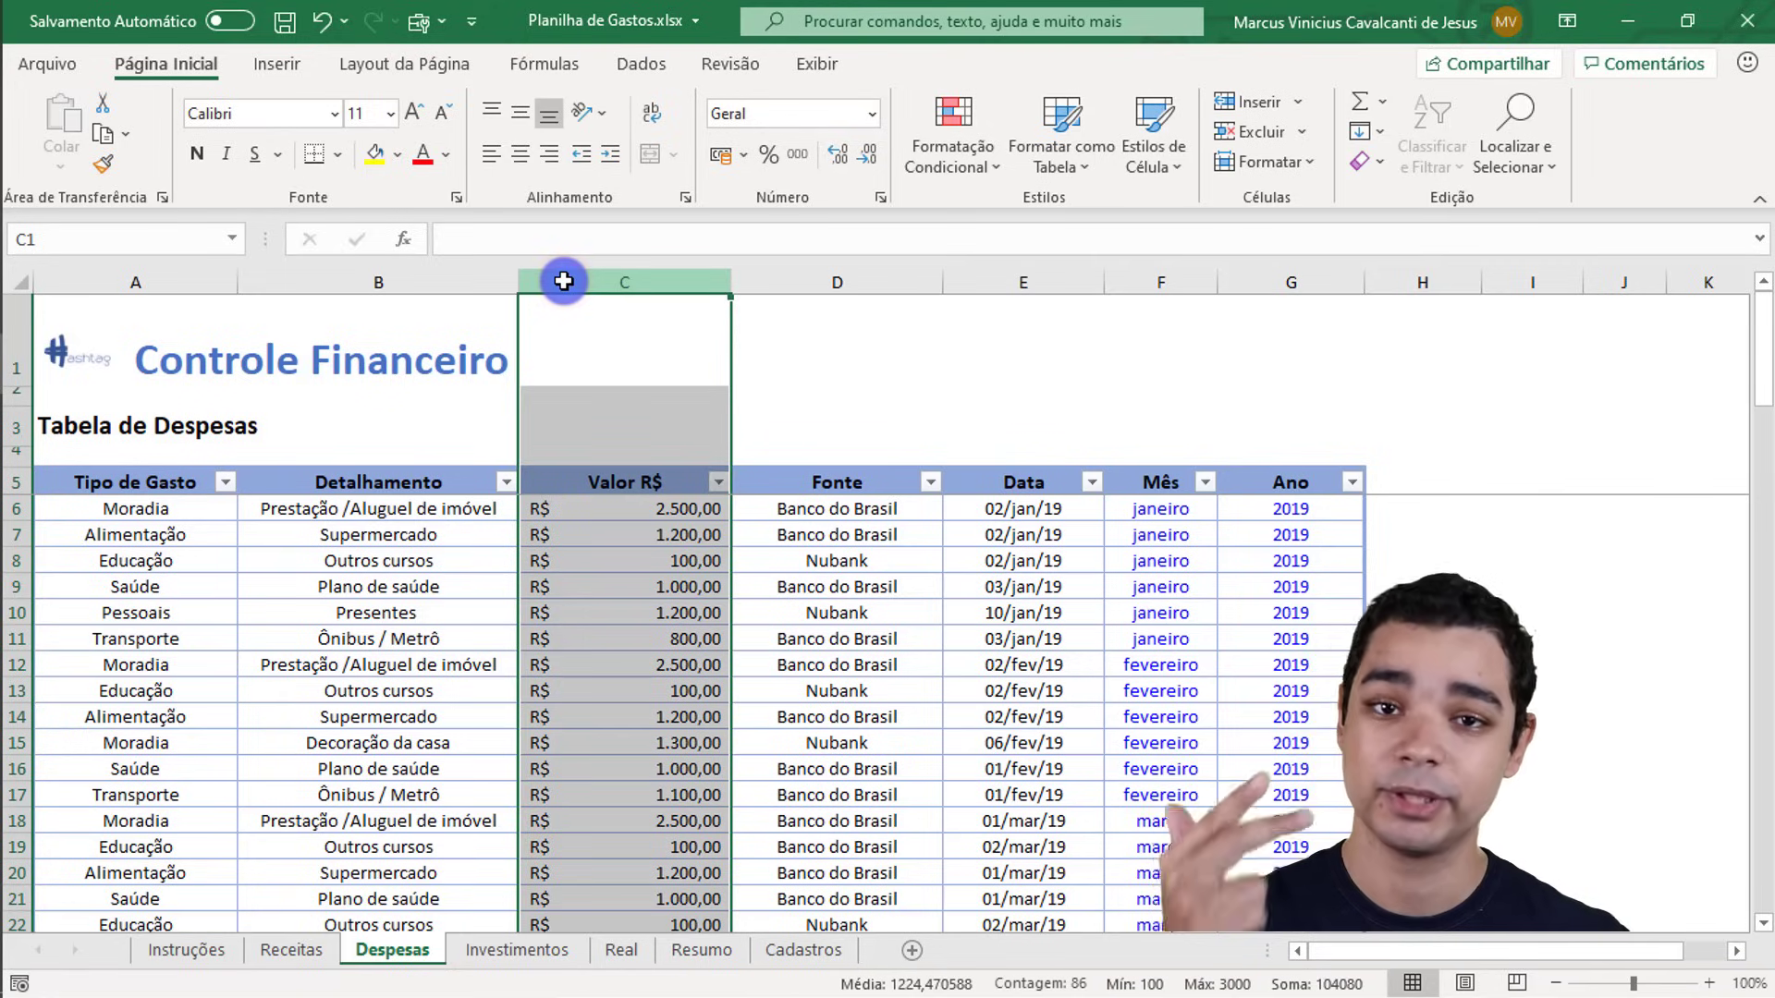
pyautogui.click(775, 277)
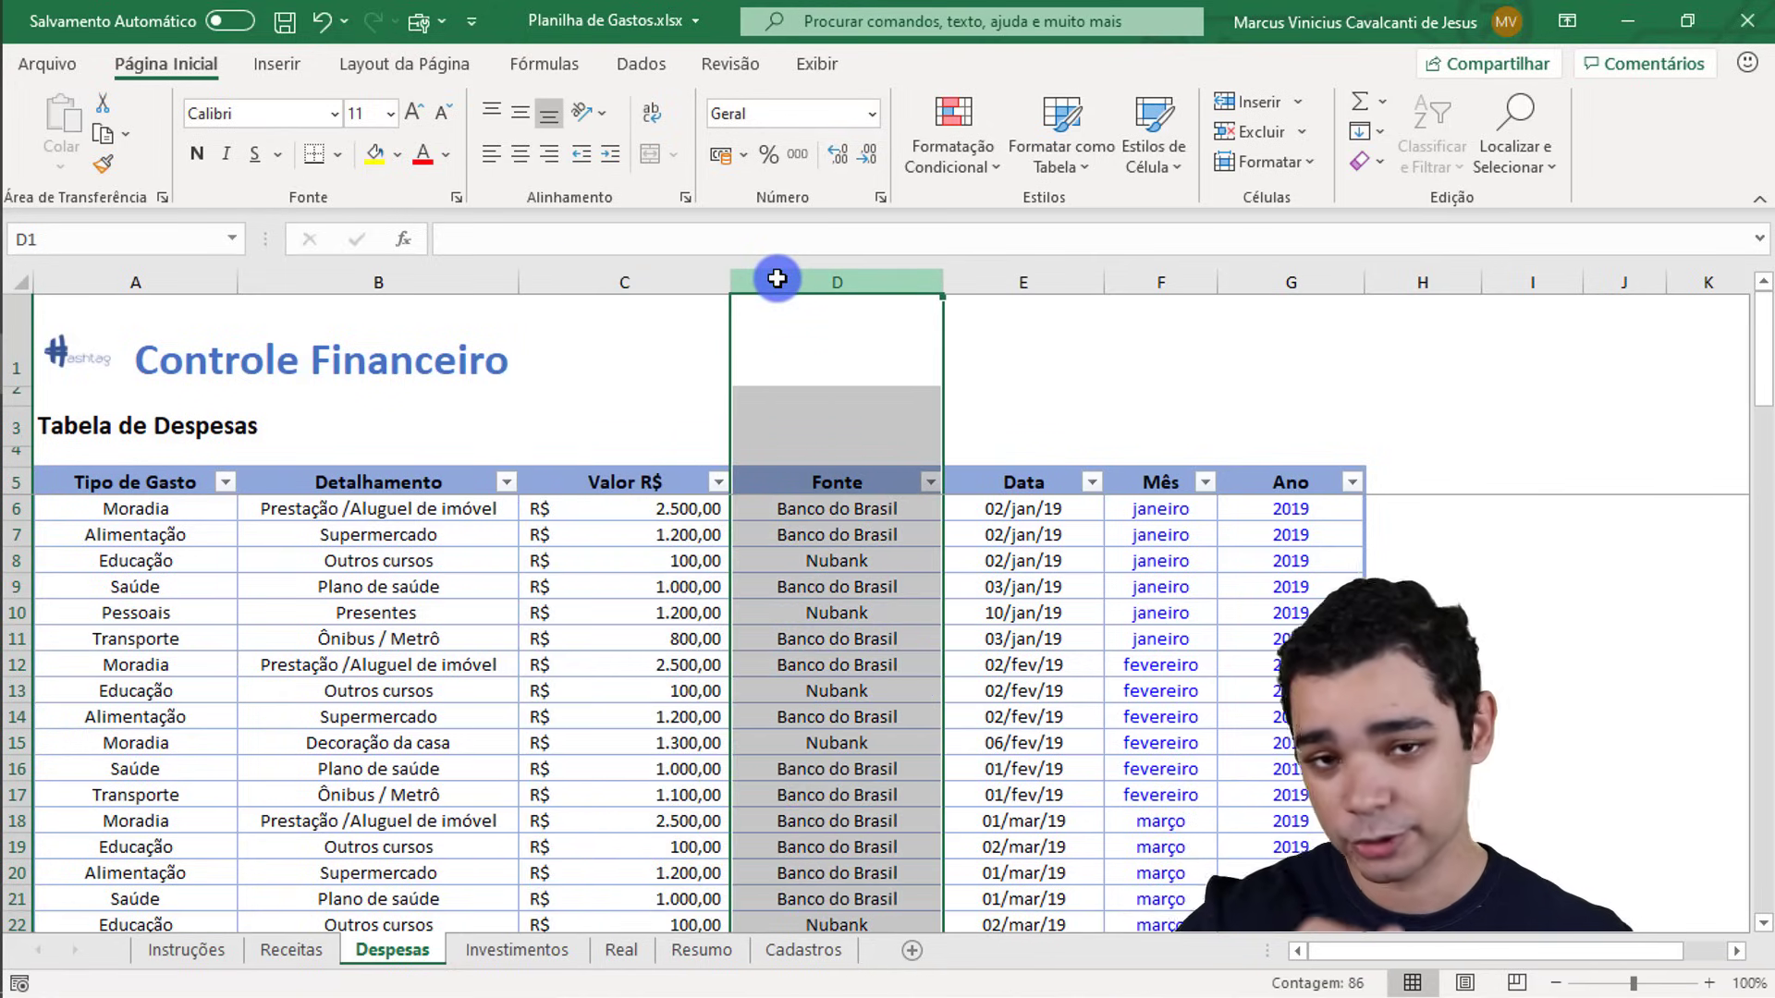
pyautogui.click(1003, 283)
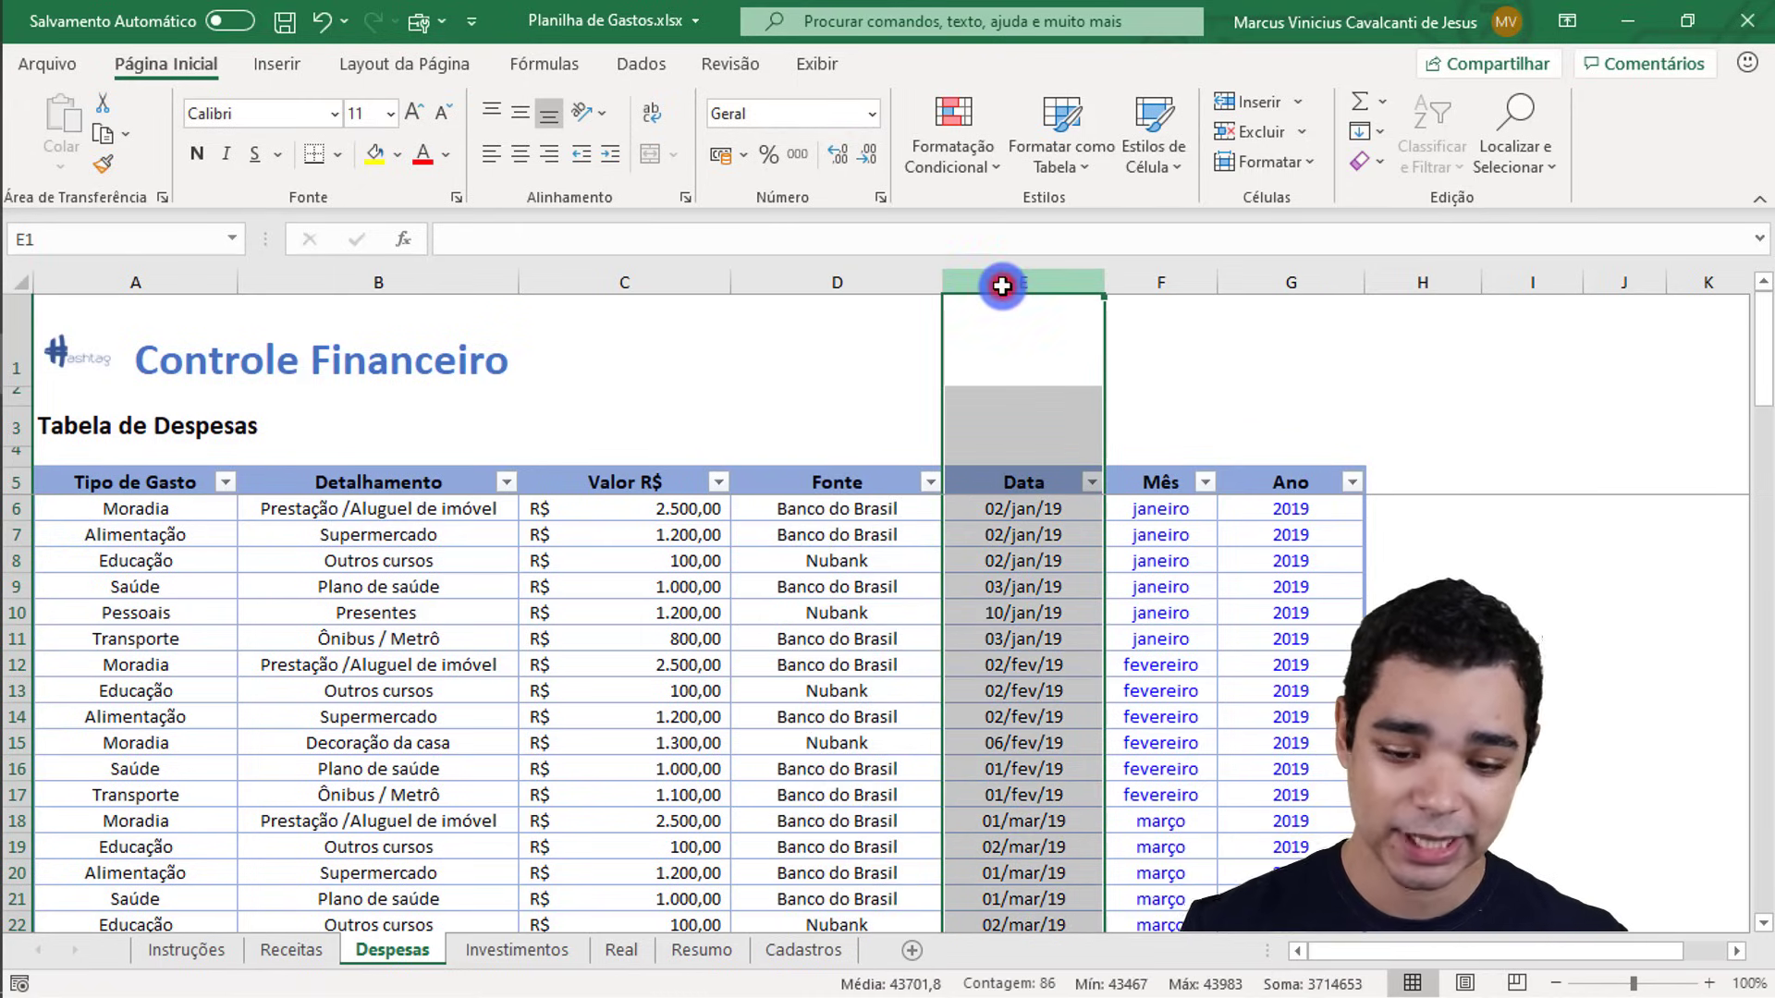
pyautogui.click(1130, 275)
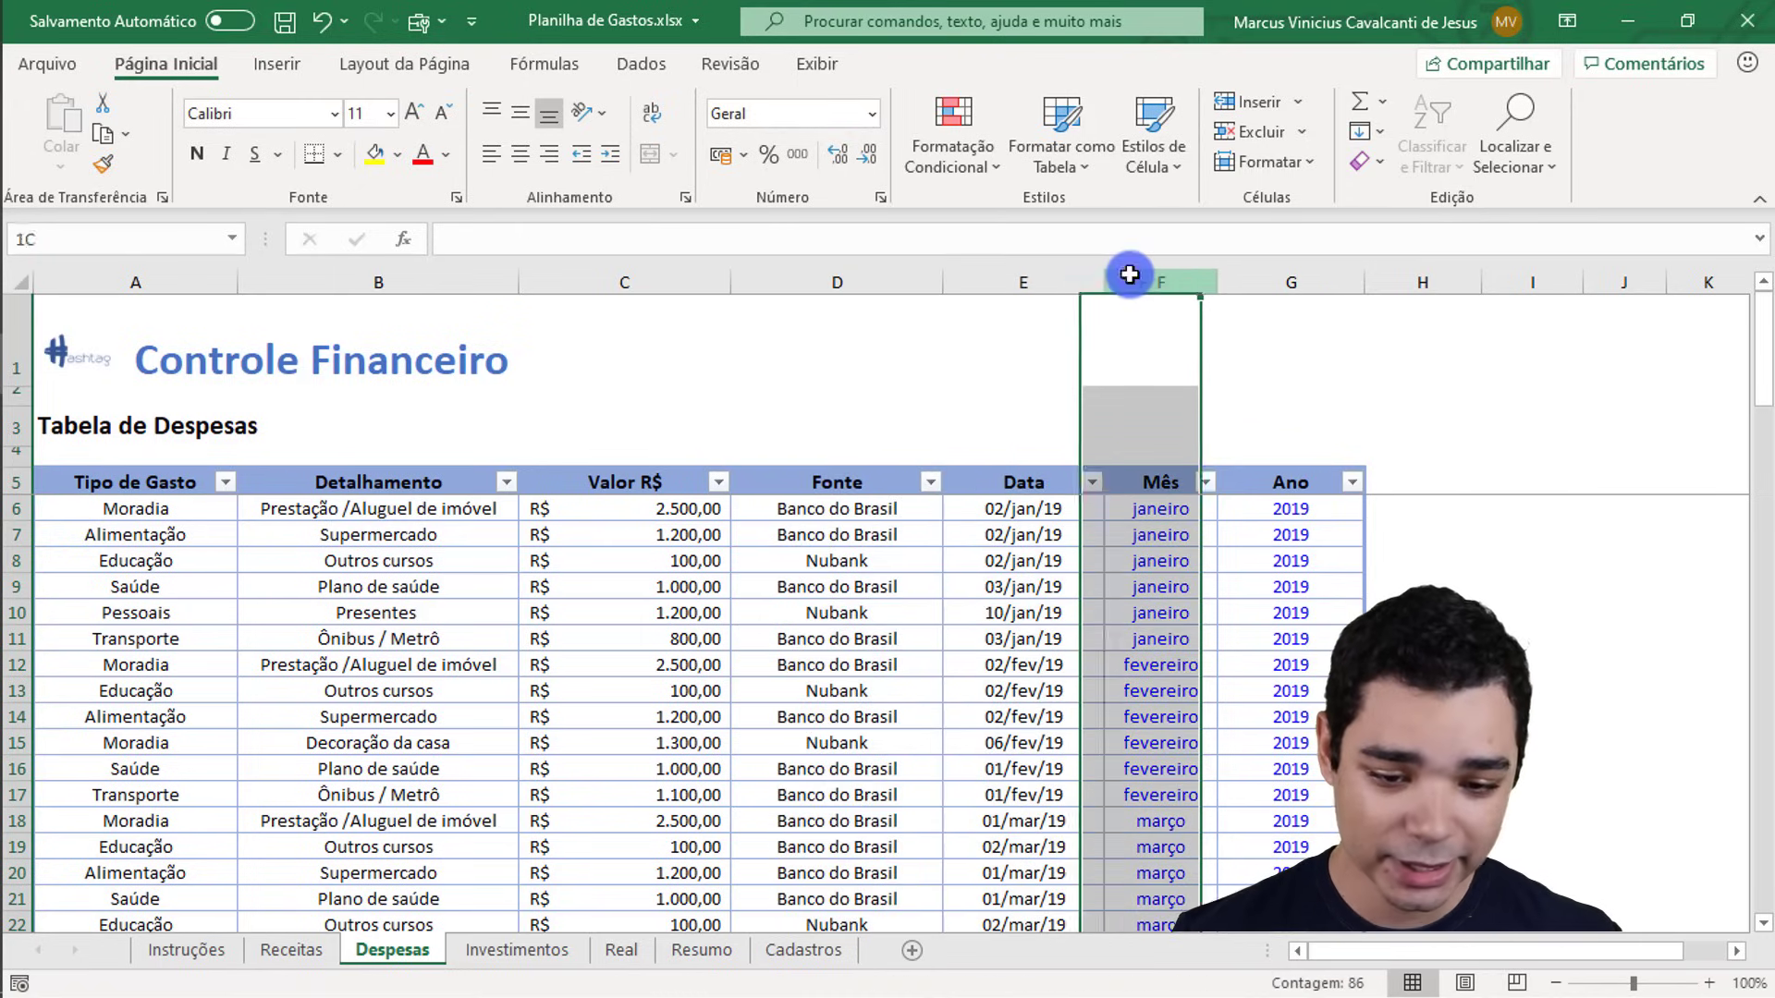
pyautogui.click(1253, 274)
pyautogui.click(1175, 278)
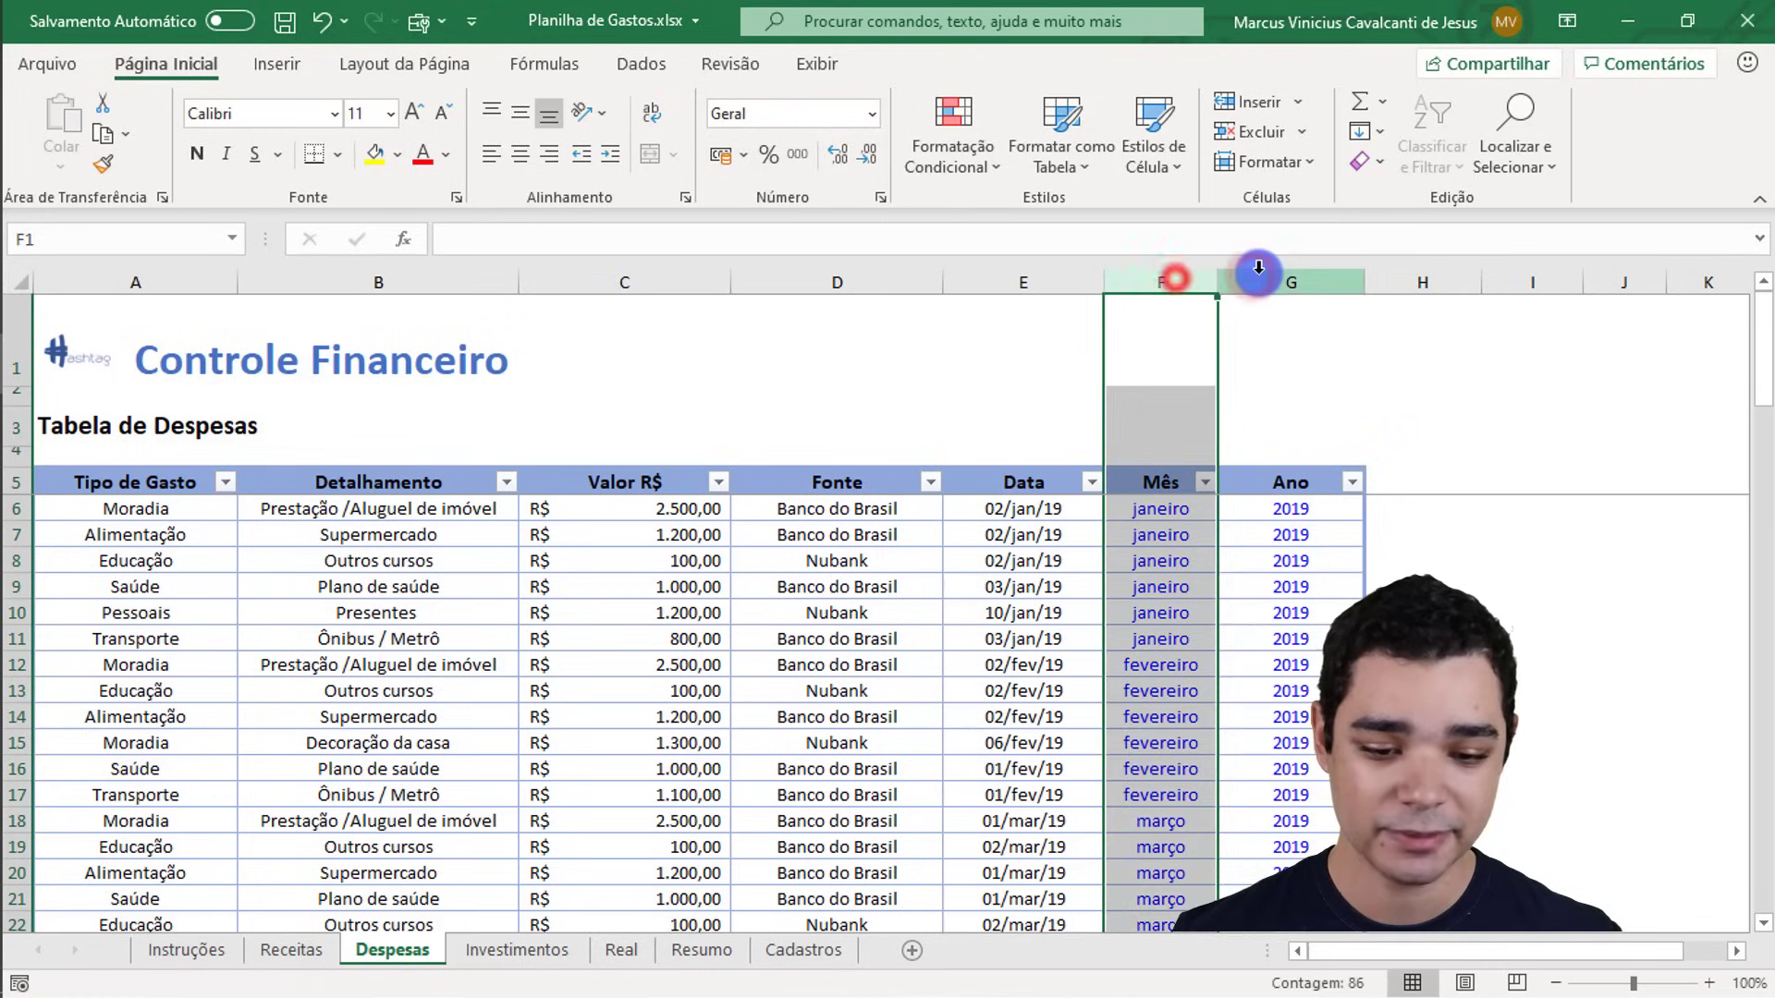
pyautogui.click(1258, 274)
pyautogui.click(1189, 273)
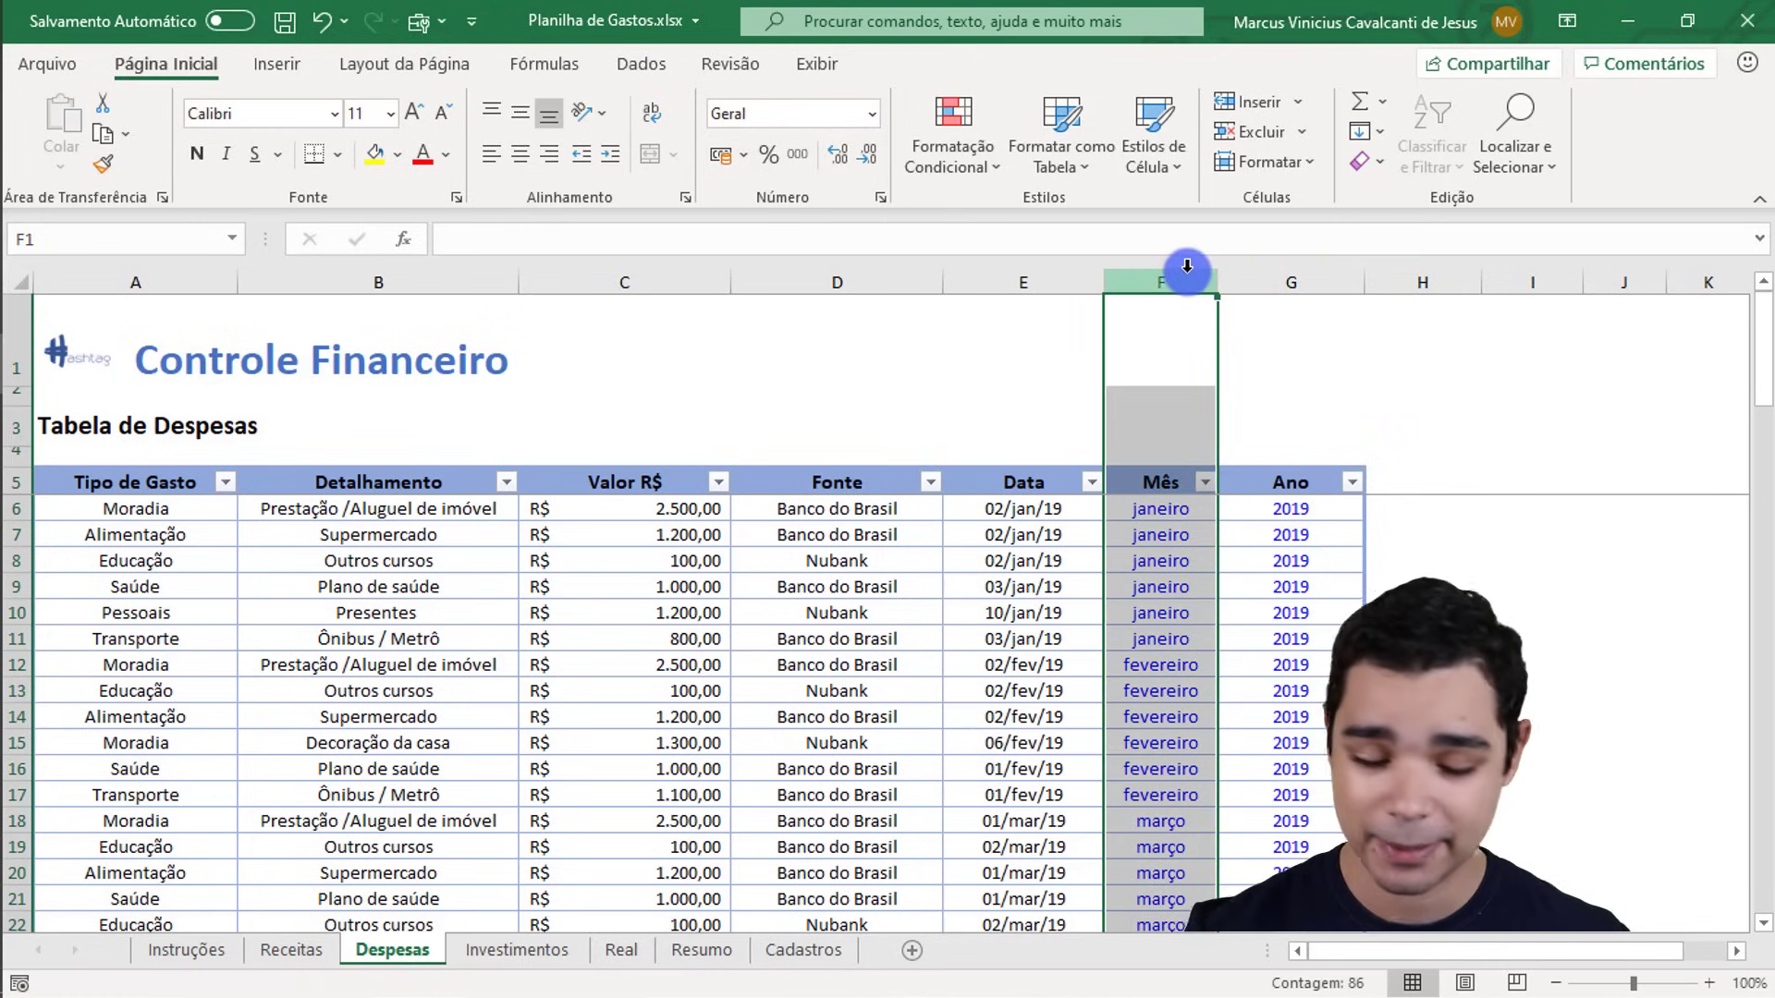
pyautogui.click(150, 505)
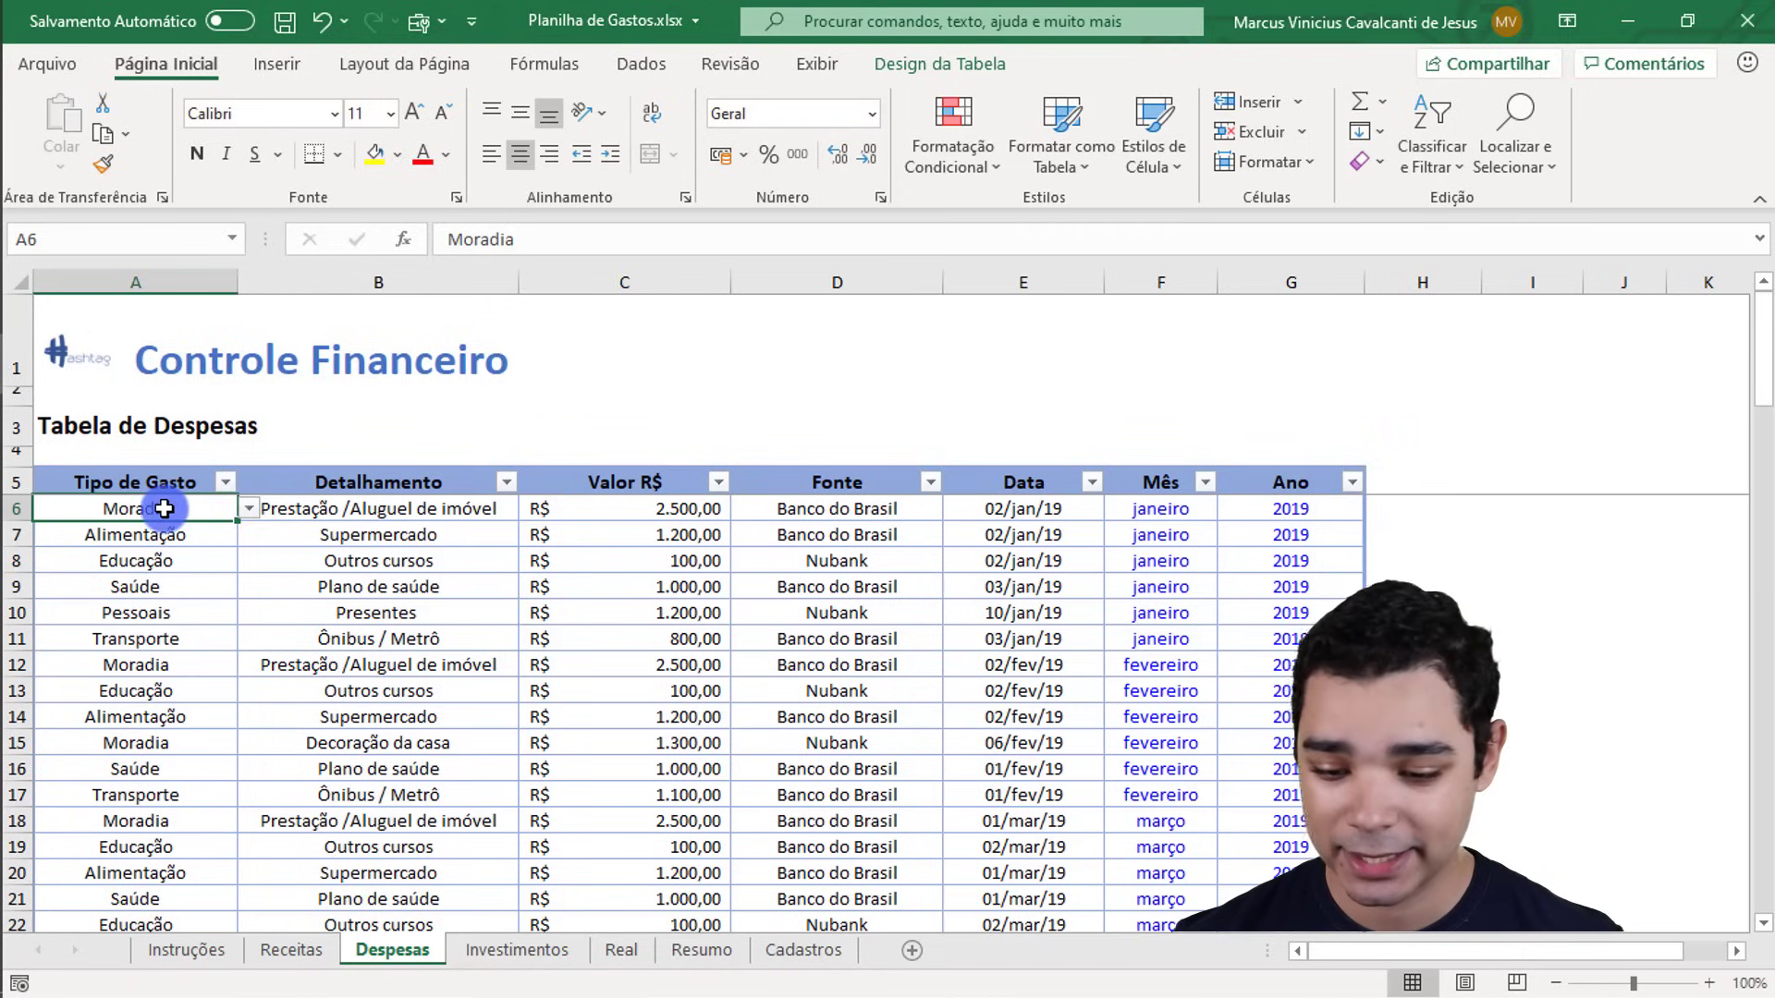
# Step: Review row 6's Moradia category and its allowed category and detail lists without changing them
pyautogui.click(273, 508)
pyautogui.click(198, 509)
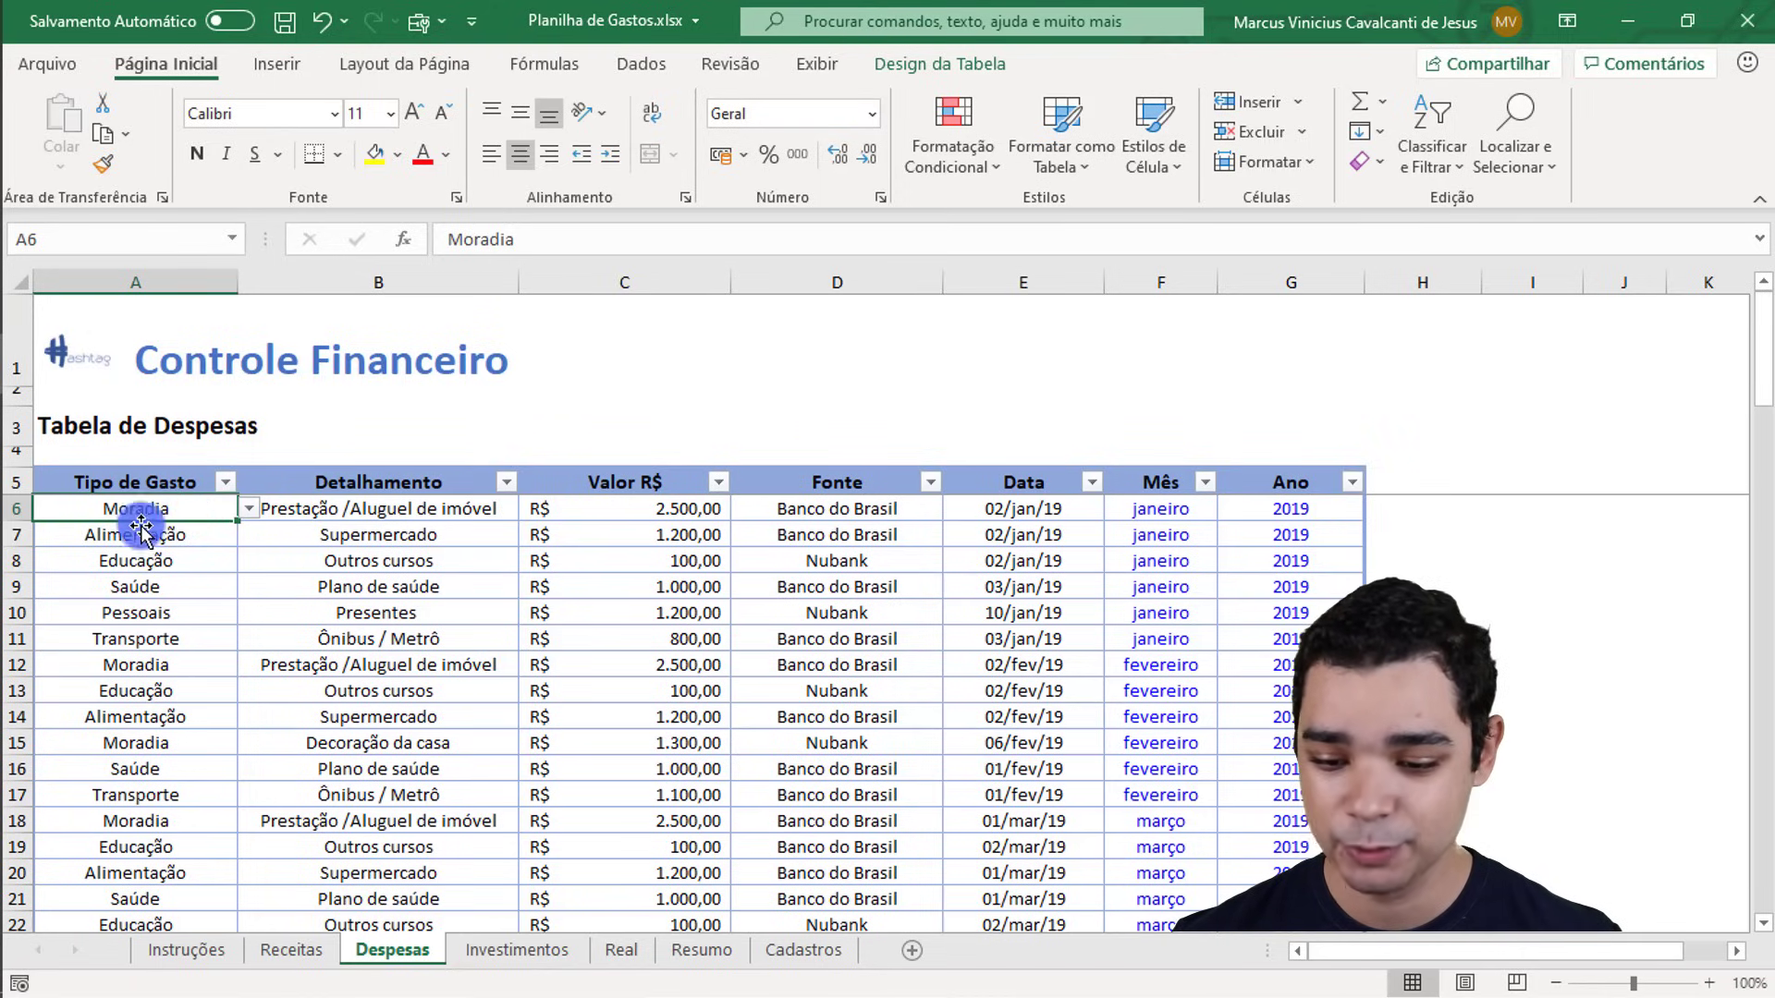
pyautogui.click(309, 507)
pyautogui.click(194, 509)
pyautogui.click(277, 510)
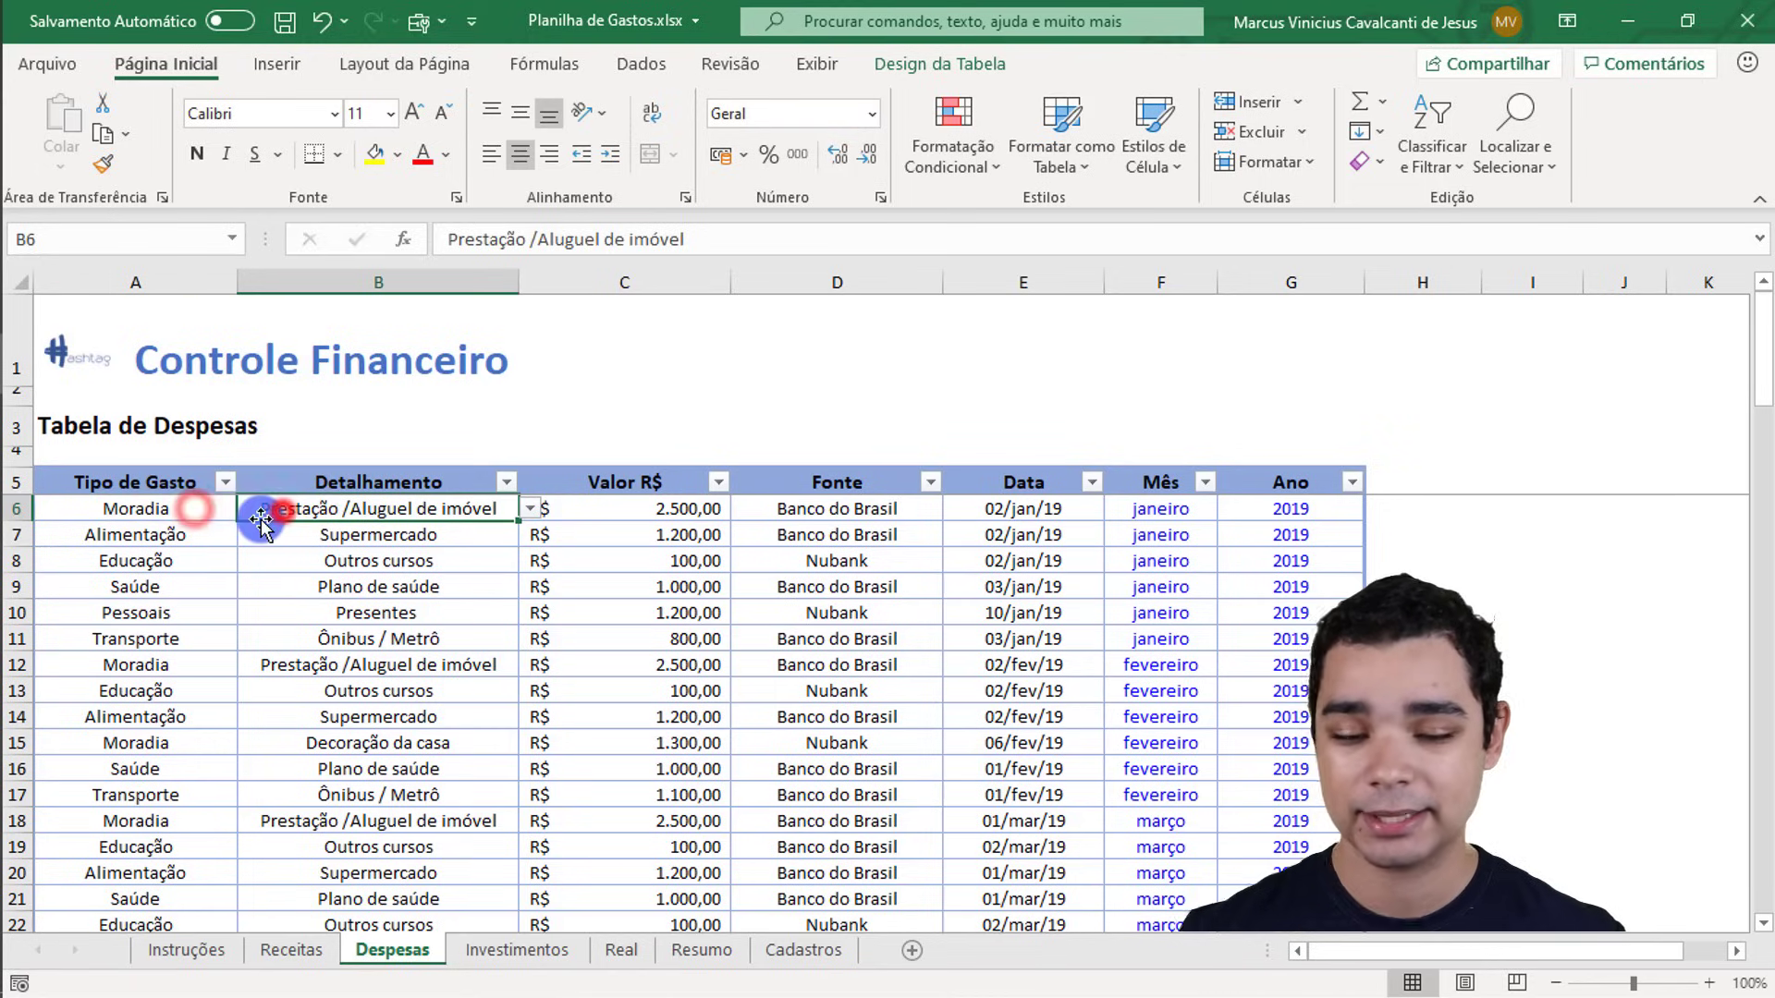
pyautogui.click(137, 510)
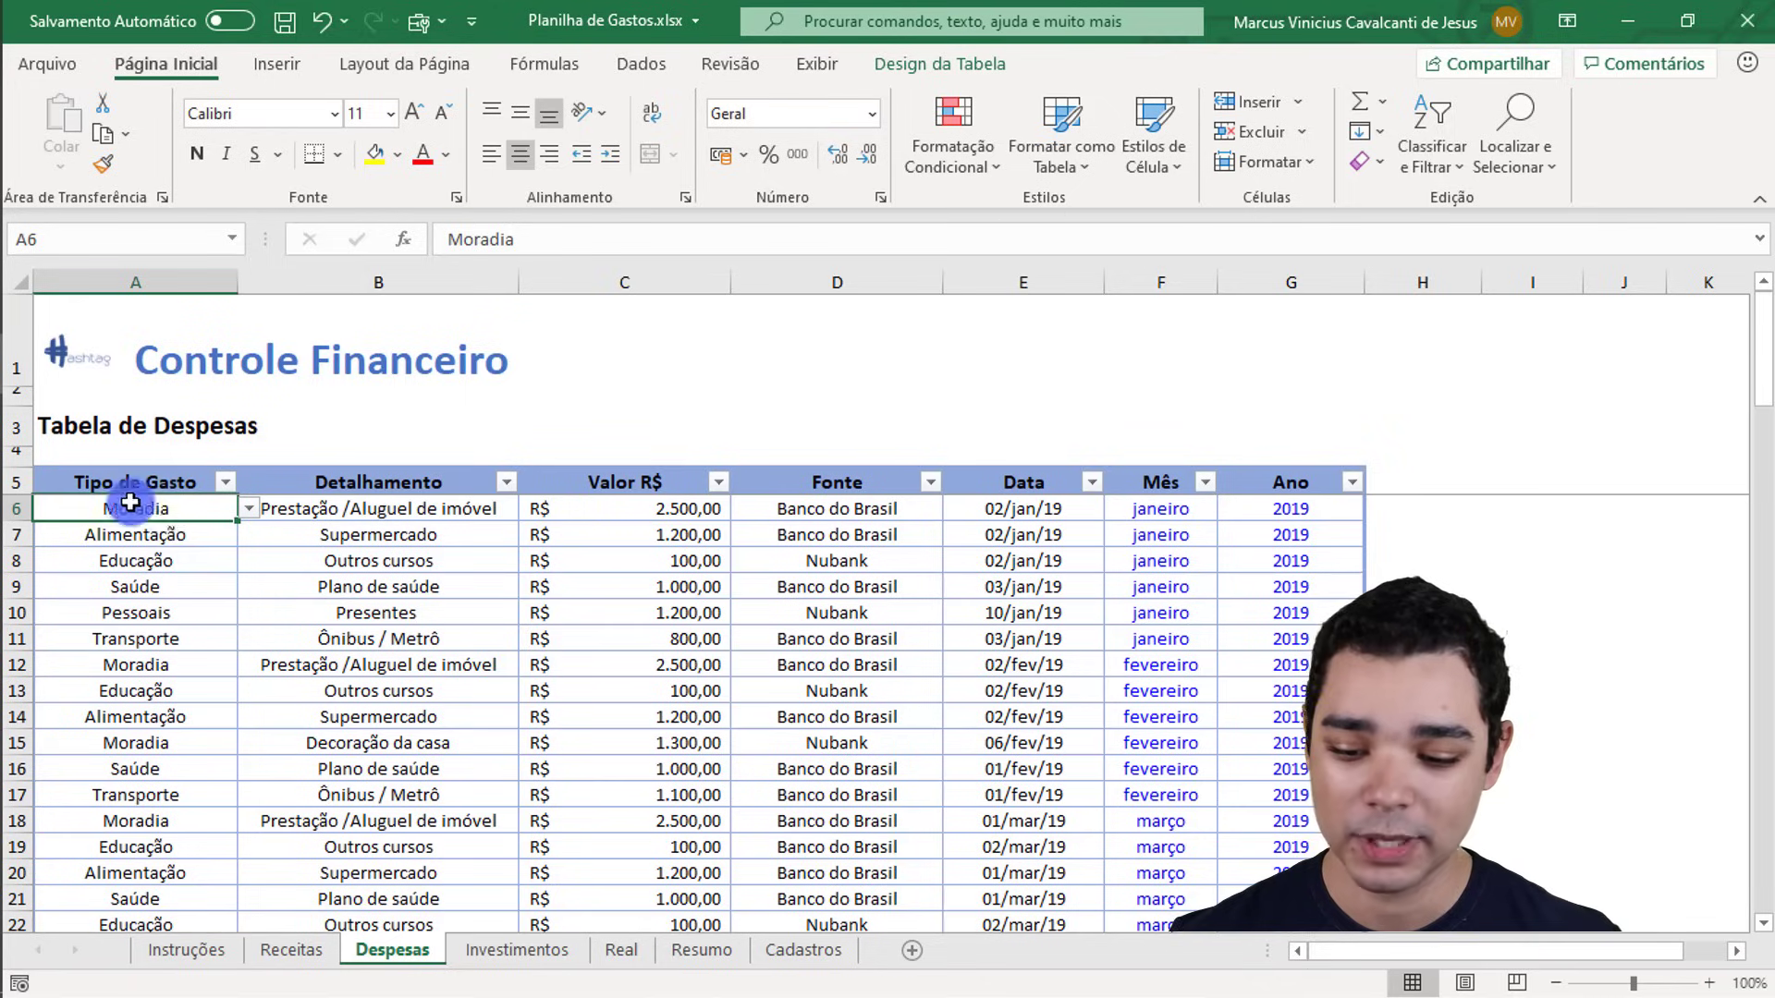
pyautogui.click(316, 514)
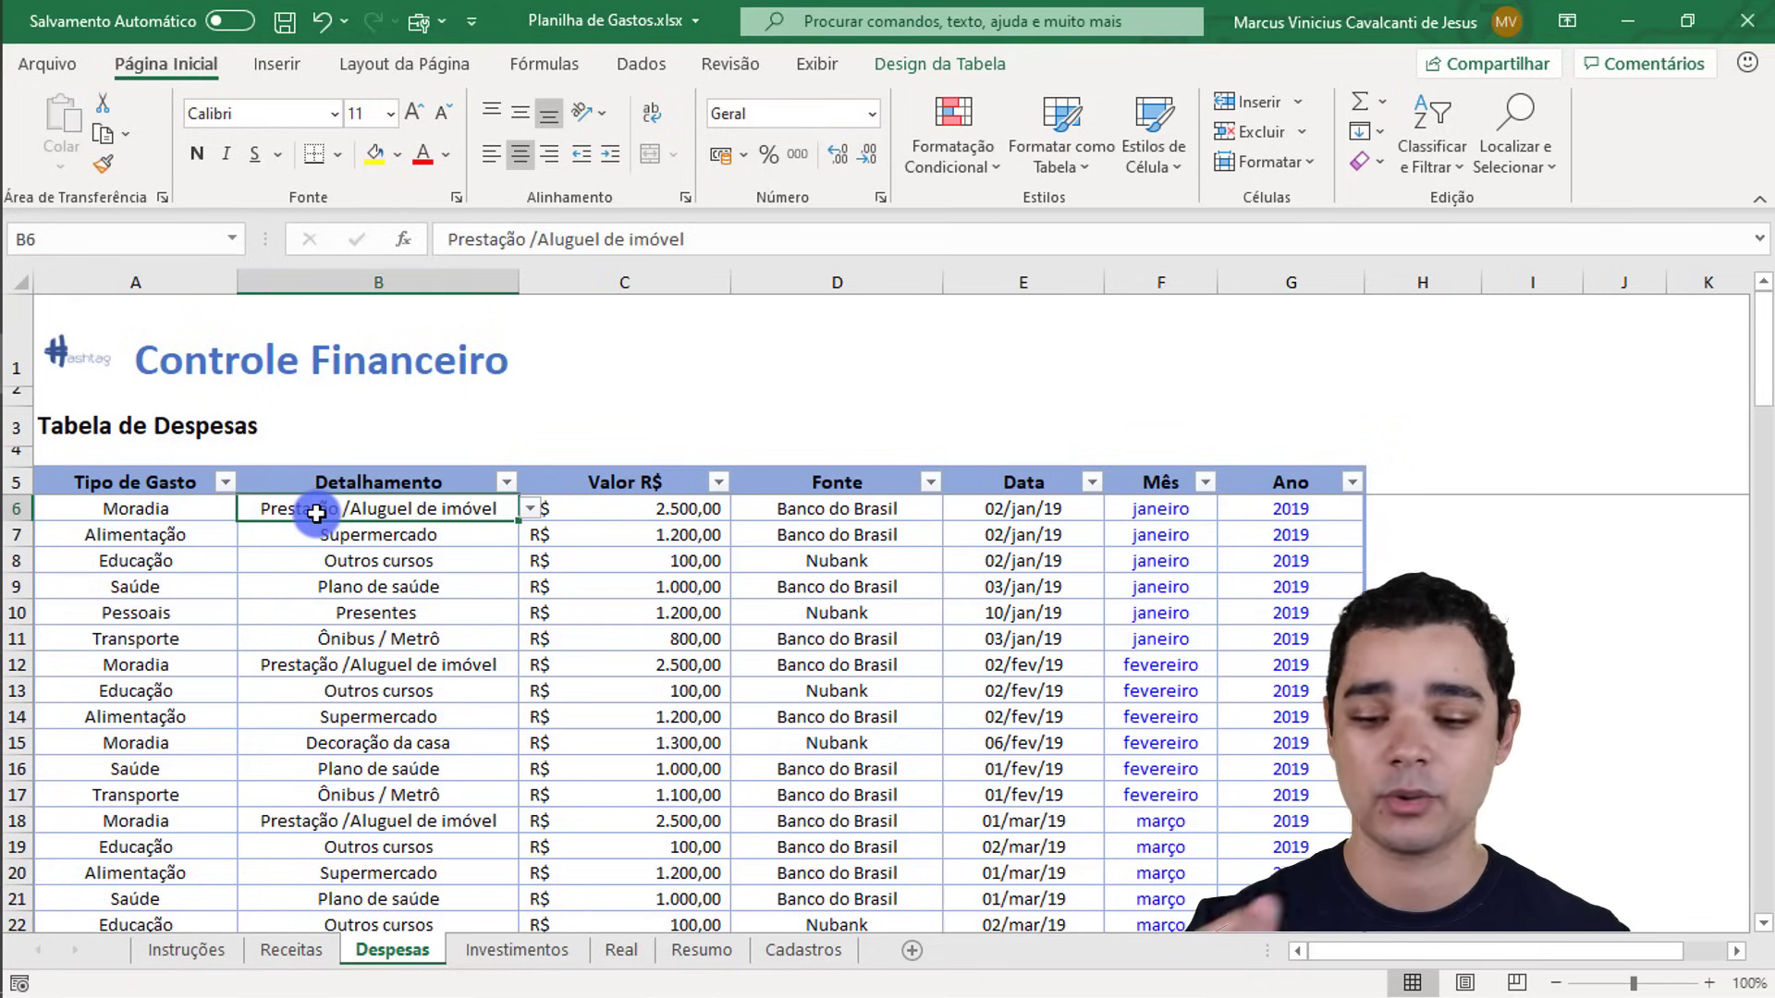
pyautogui.click(179, 511)
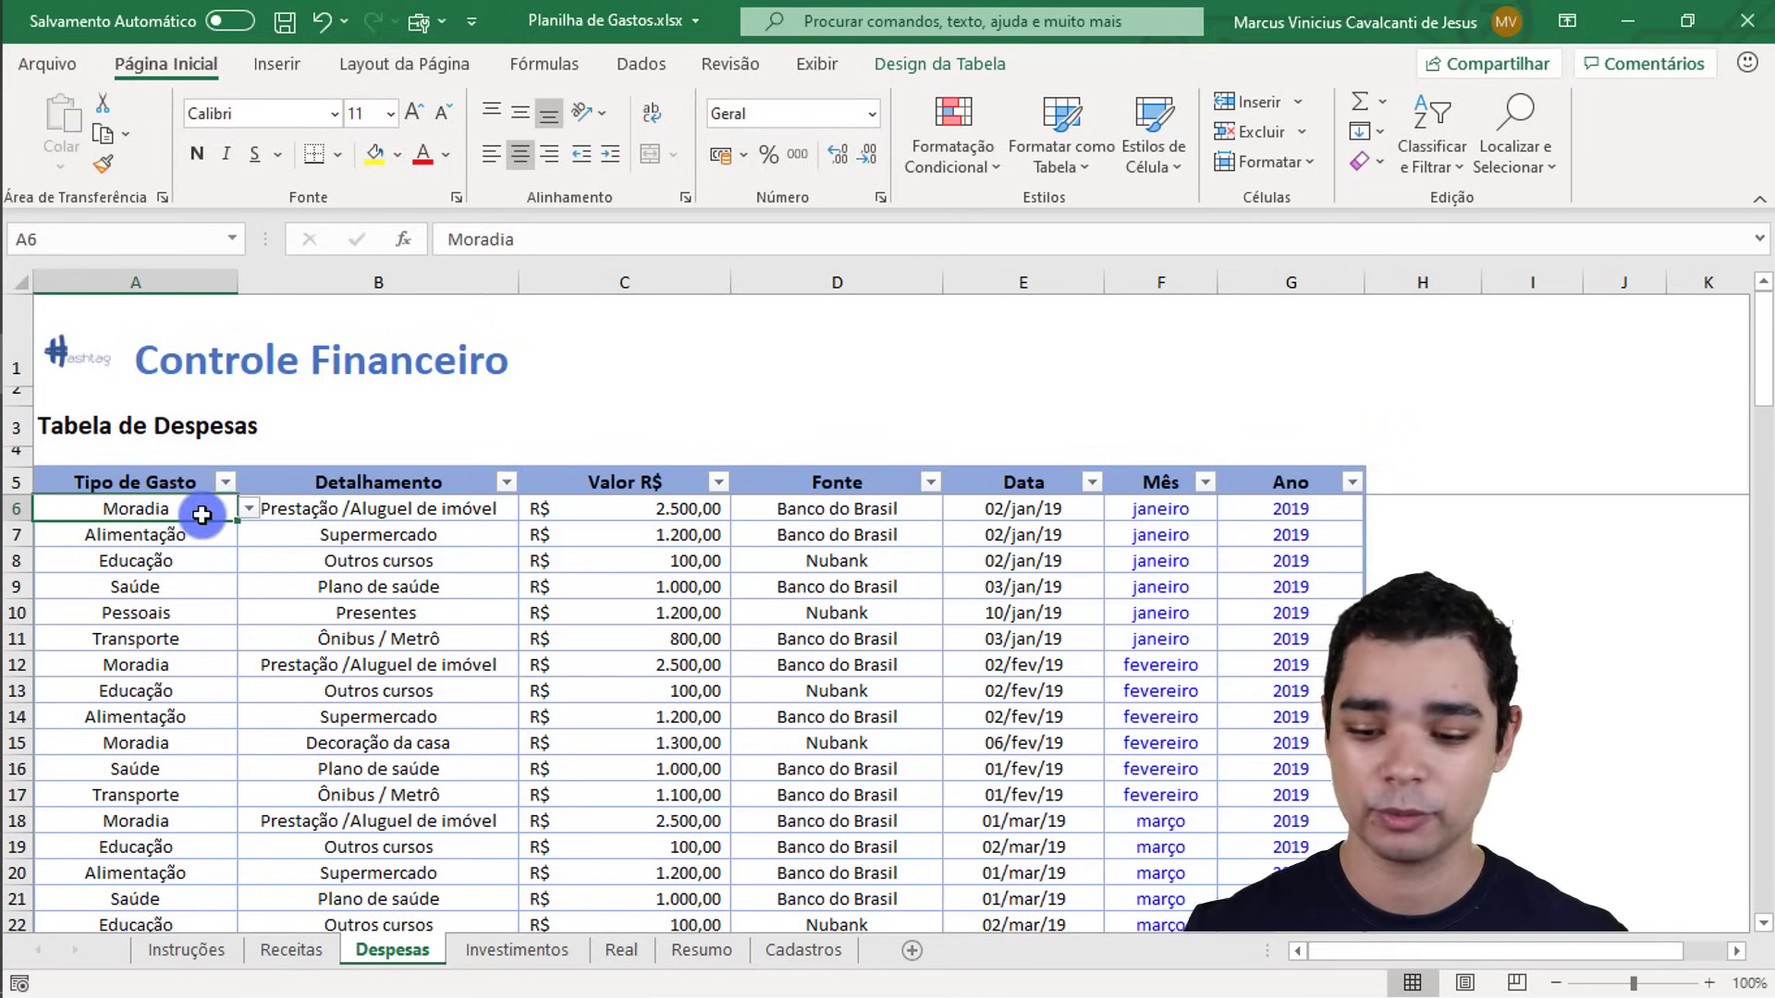
pyautogui.click(248, 509)
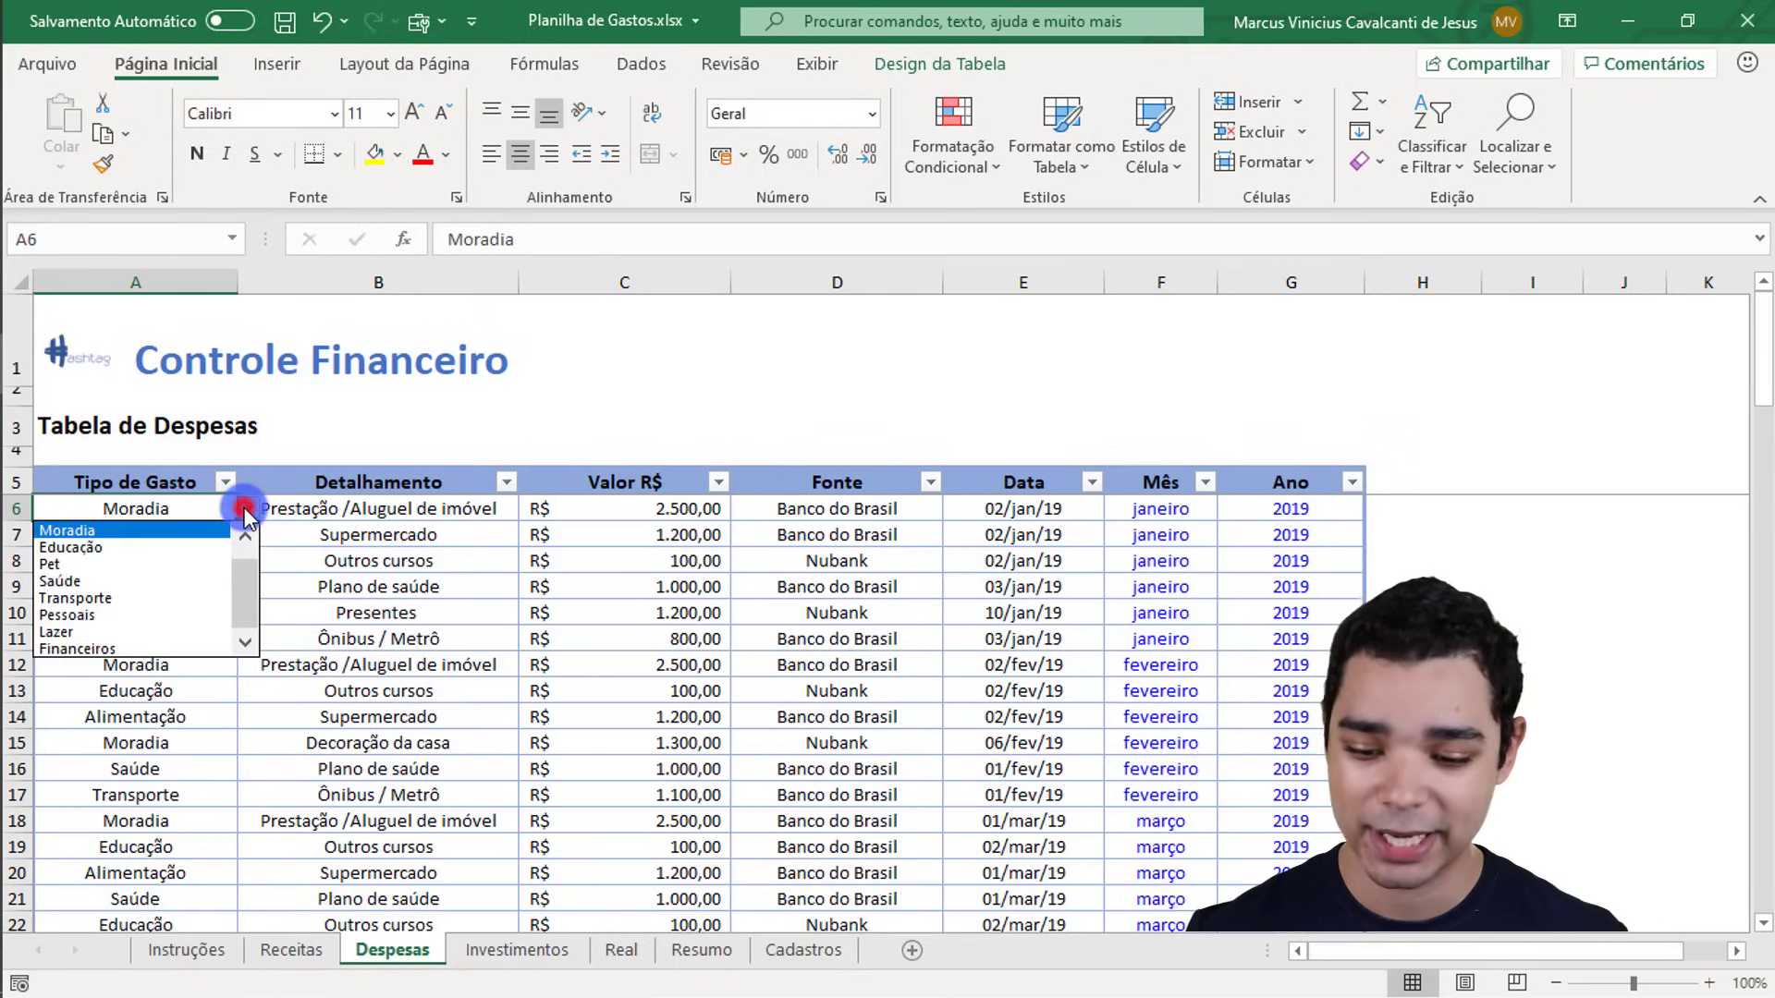
pyautogui.click(187, 532)
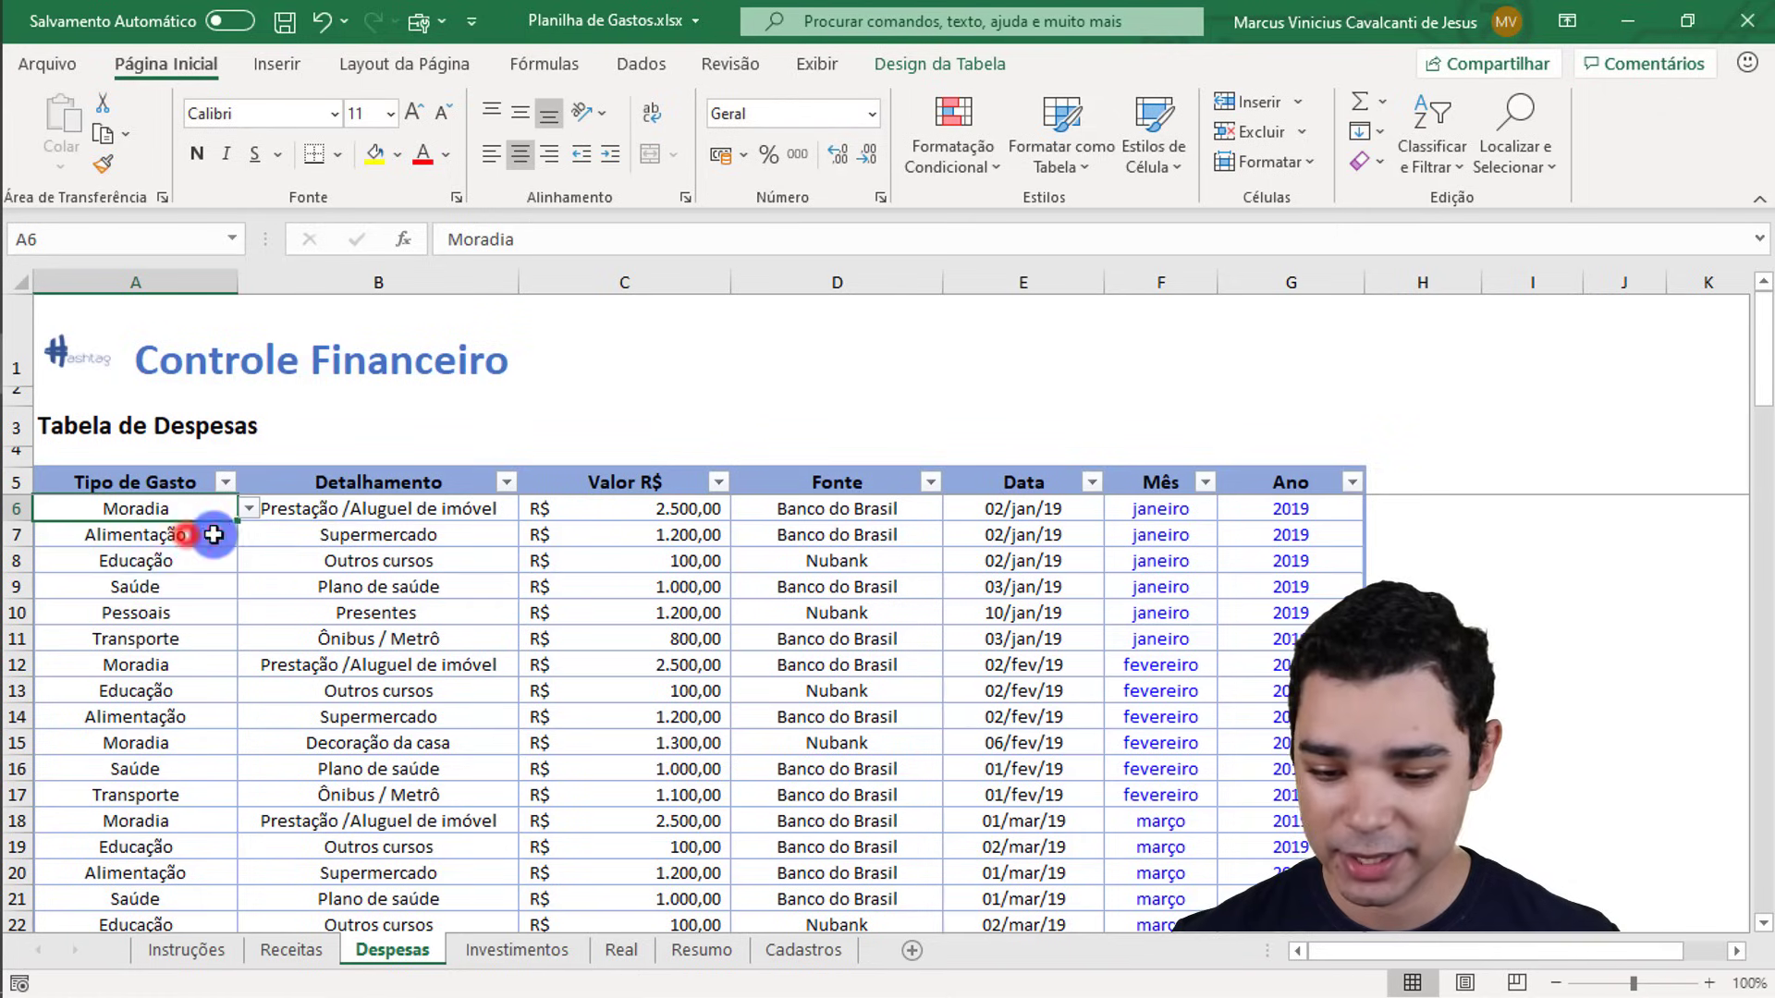
pyautogui.click(344, 509)
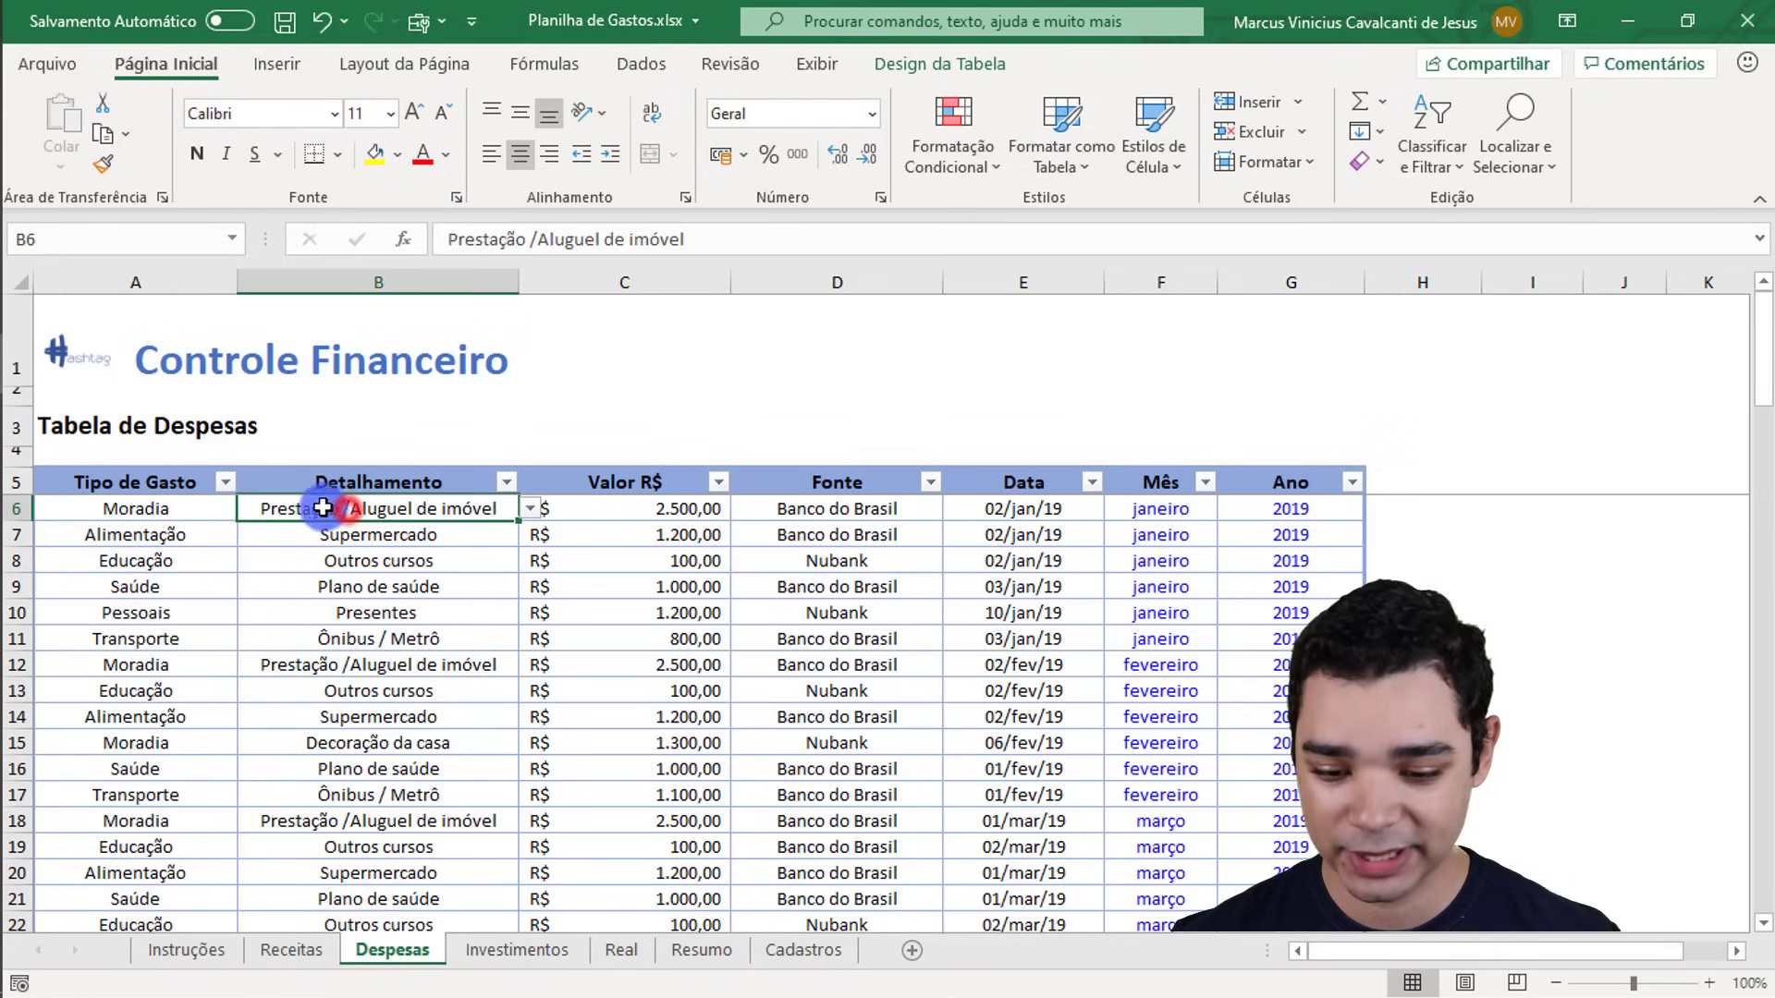
pyautogui.click(527, 511)
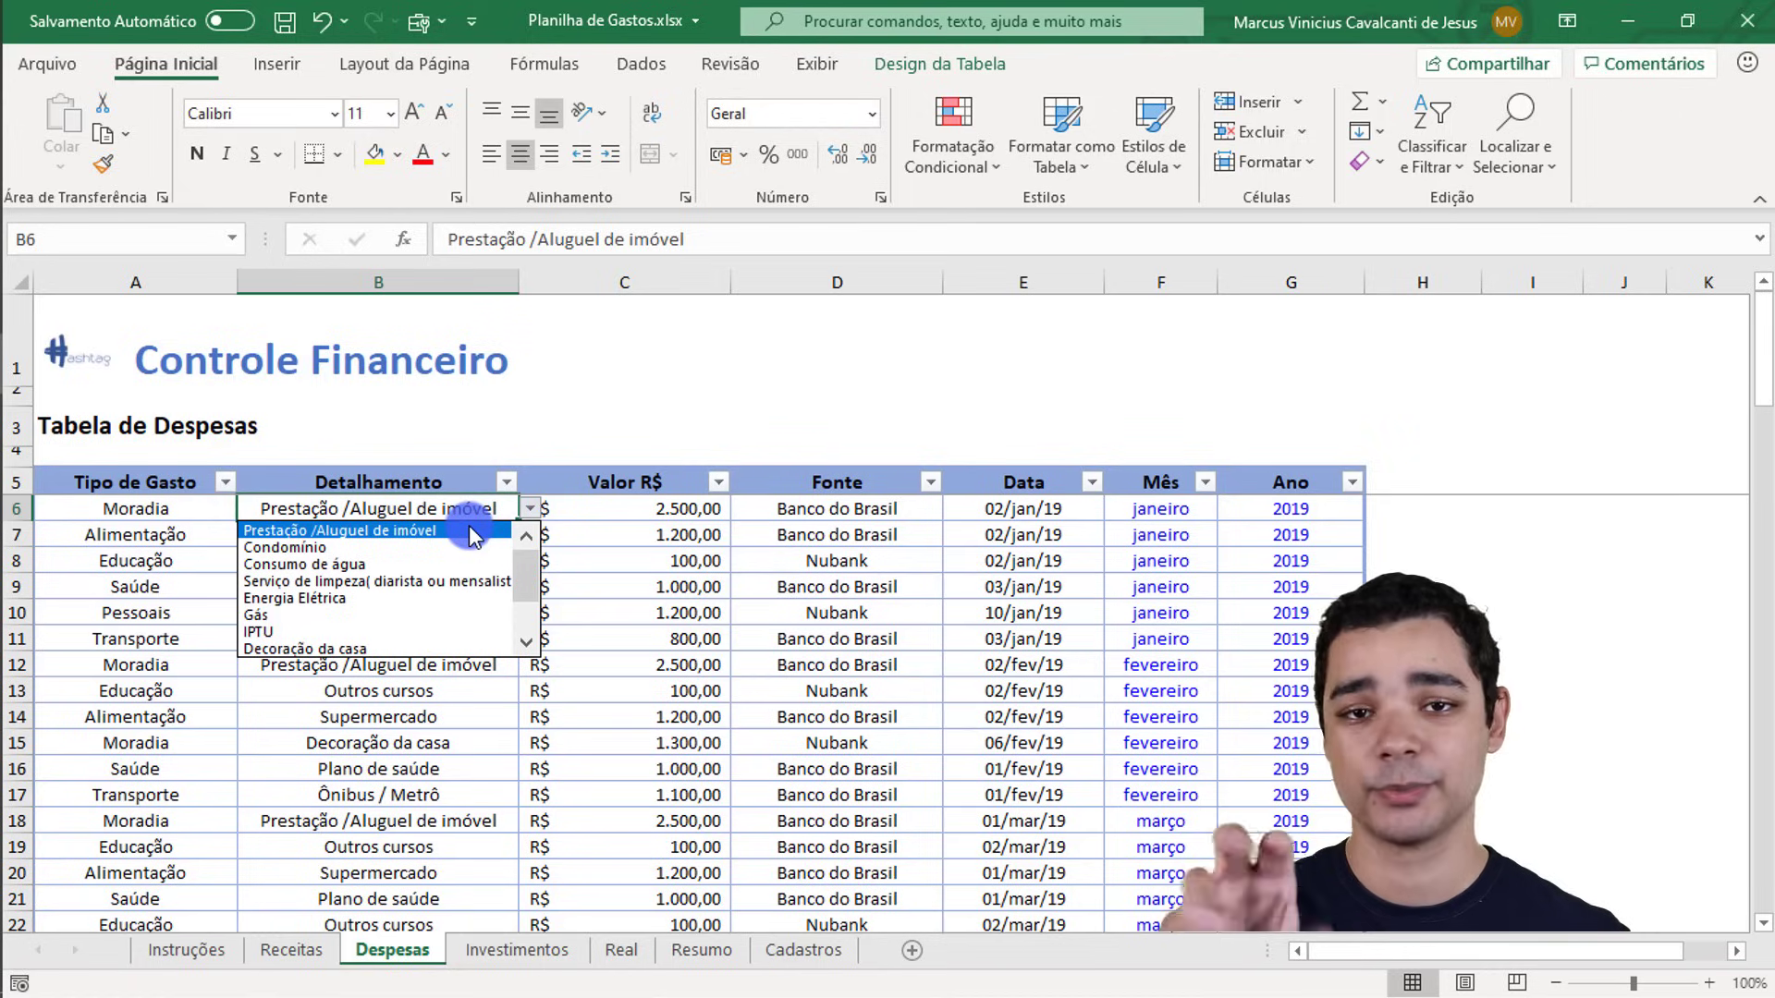
pyautogui.click(362, 501)
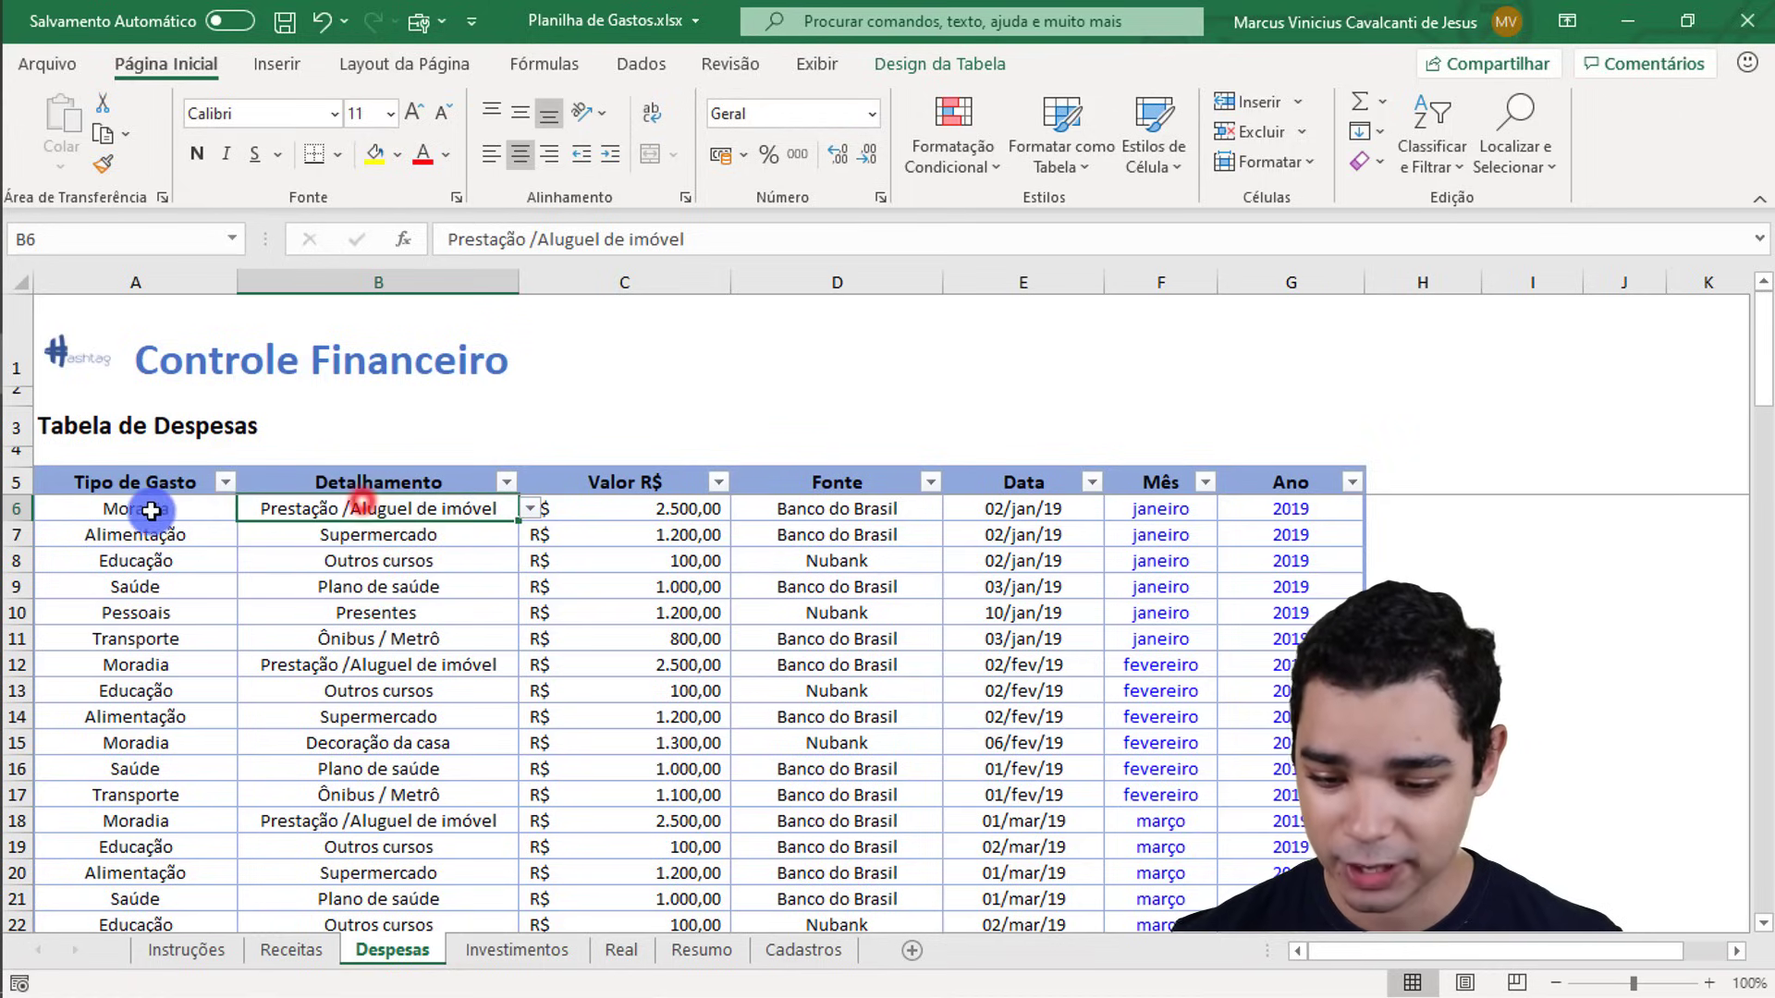
# Step: Switch row 6's Tipo de Gasto to Educação and review its education detail options
pyautogui.click(151, 510)
pyautogui.click(248, 508)
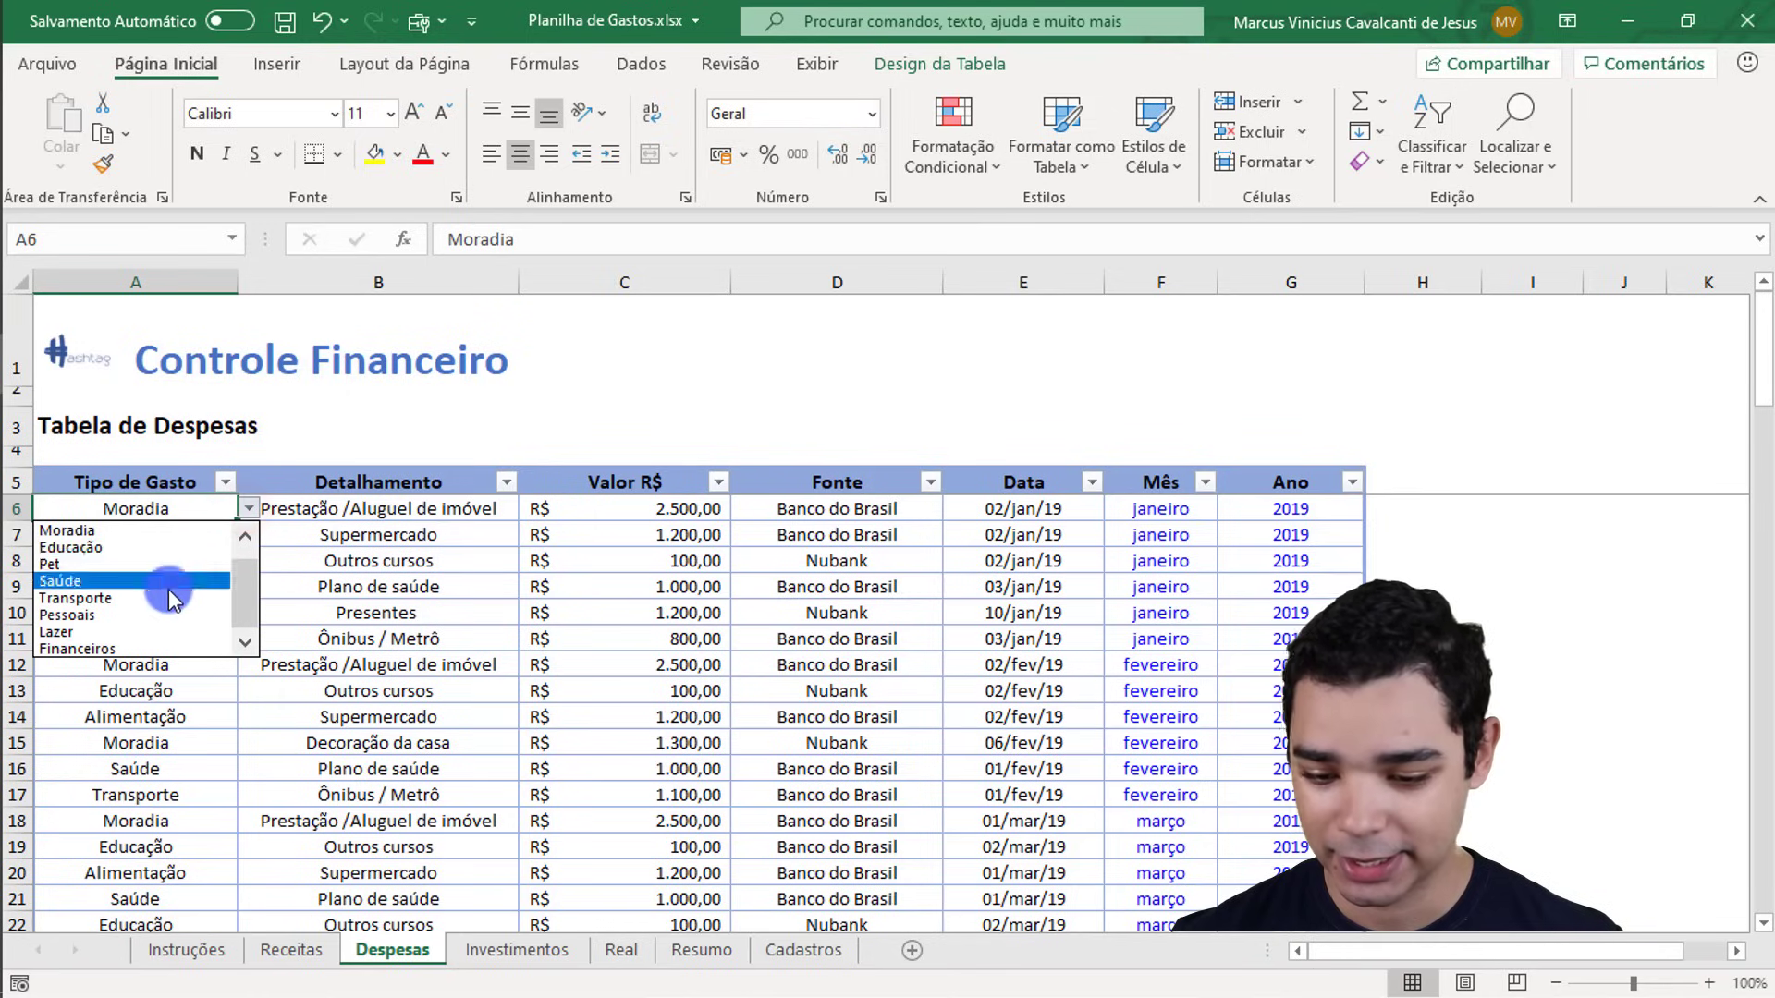
pyautogui.click(171, 548)
pyautogui.click(360, 509)
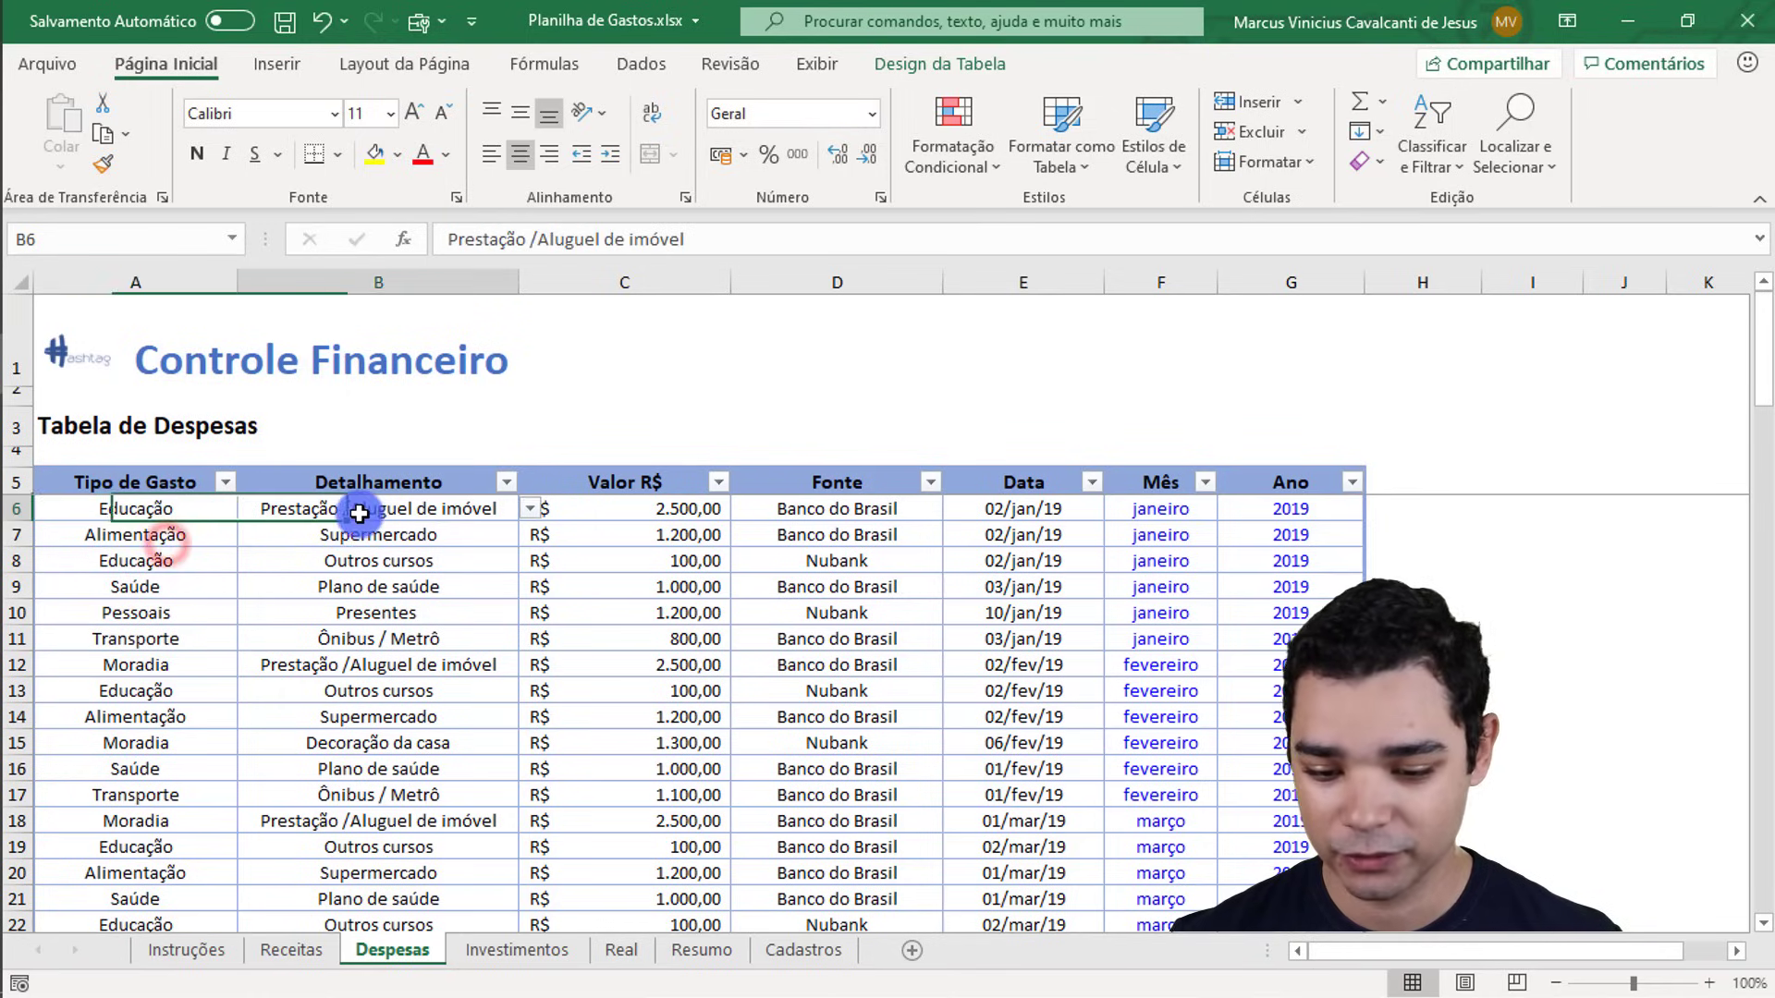
pyautogui.click(531, 511)
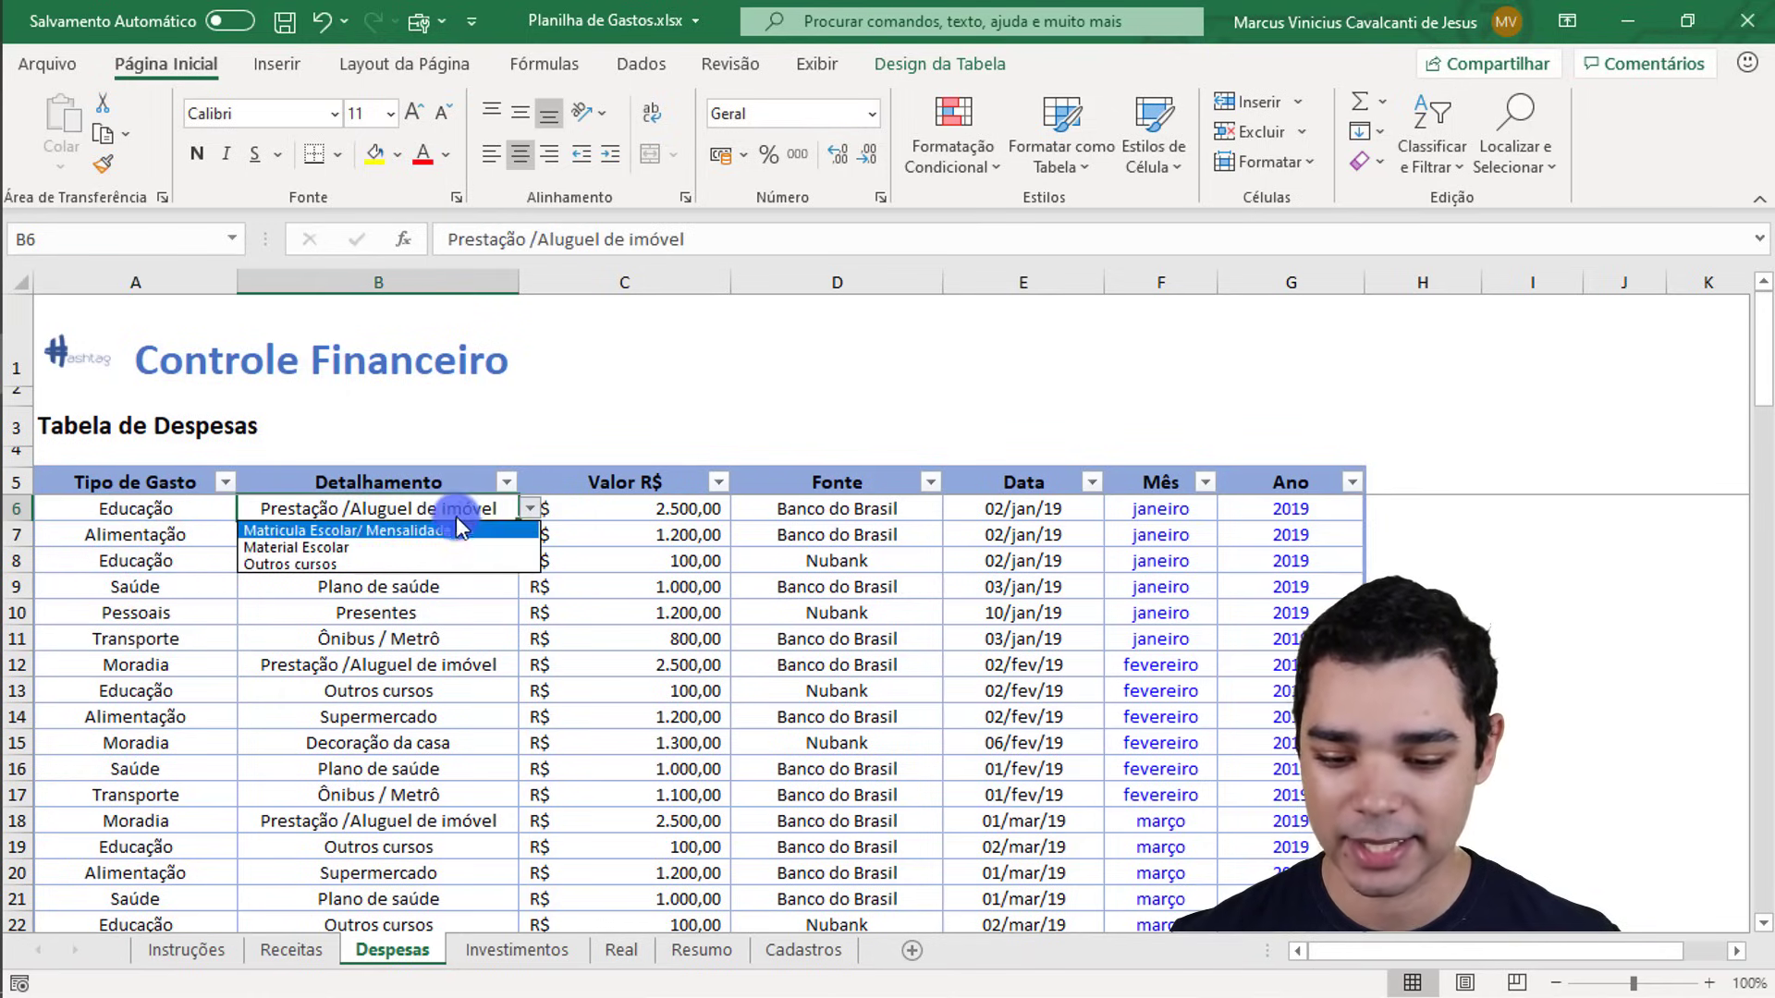
pyautogui.click(366, 512)
pyautogui.click(121, 507)
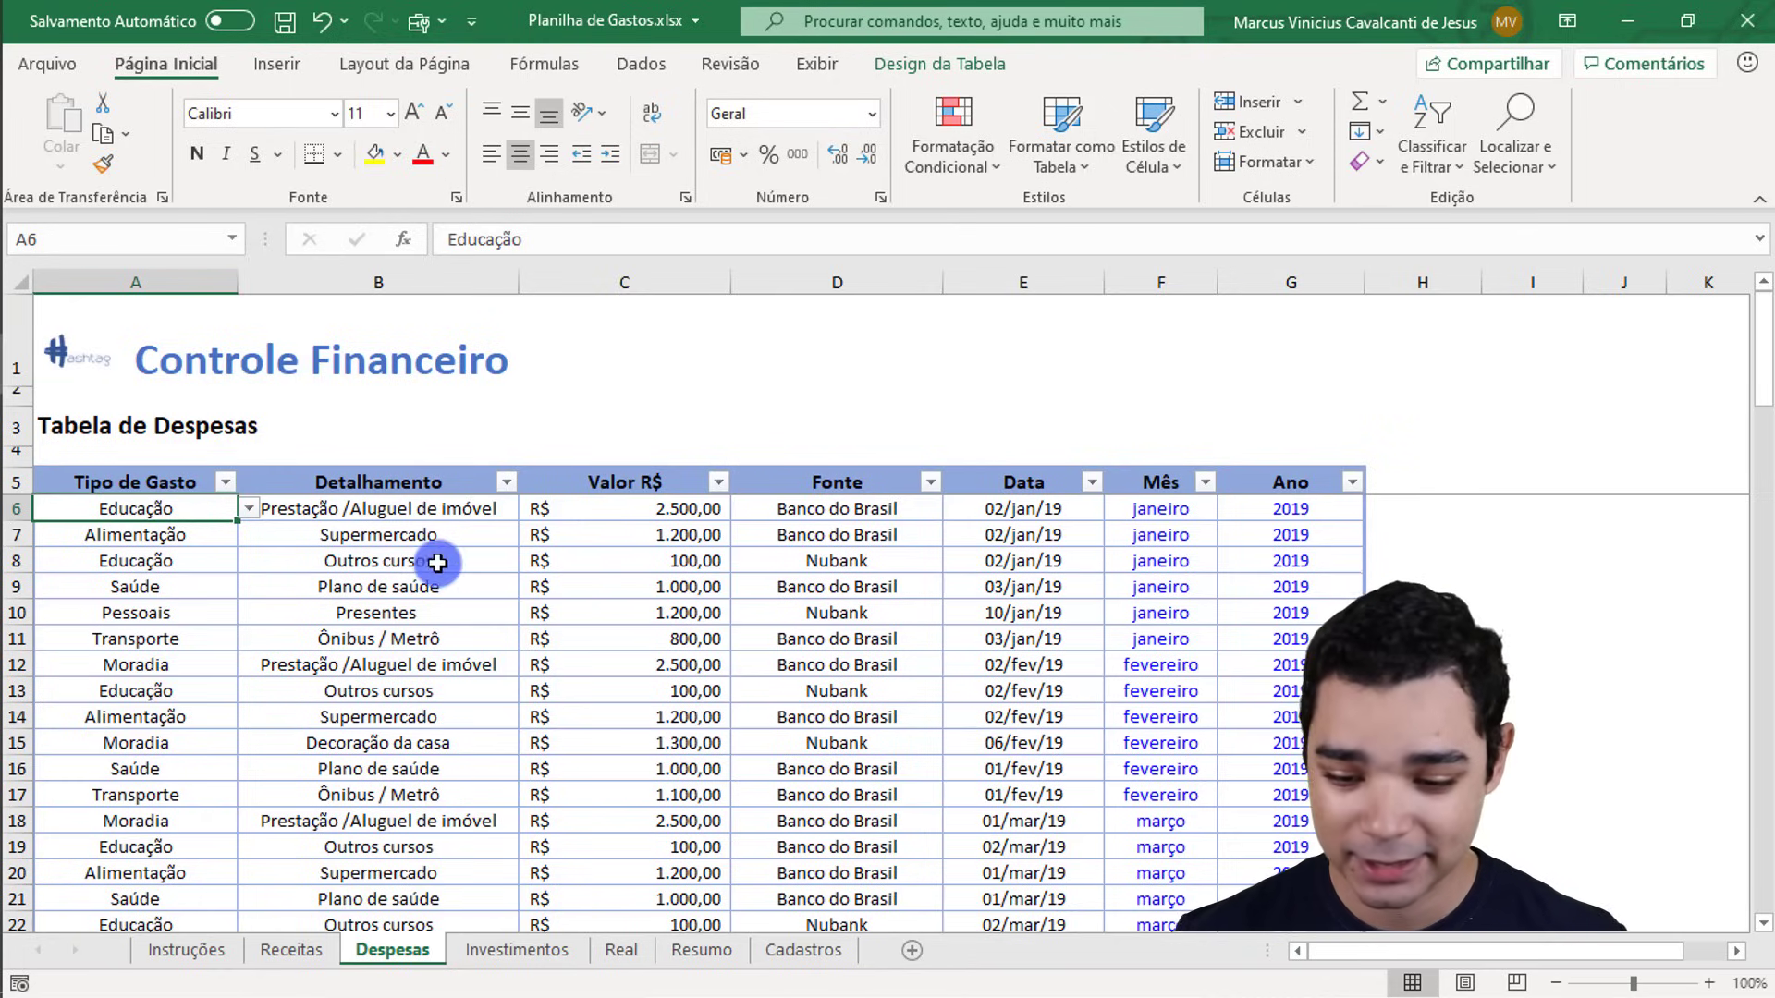
pyautogui.click(357, 508)
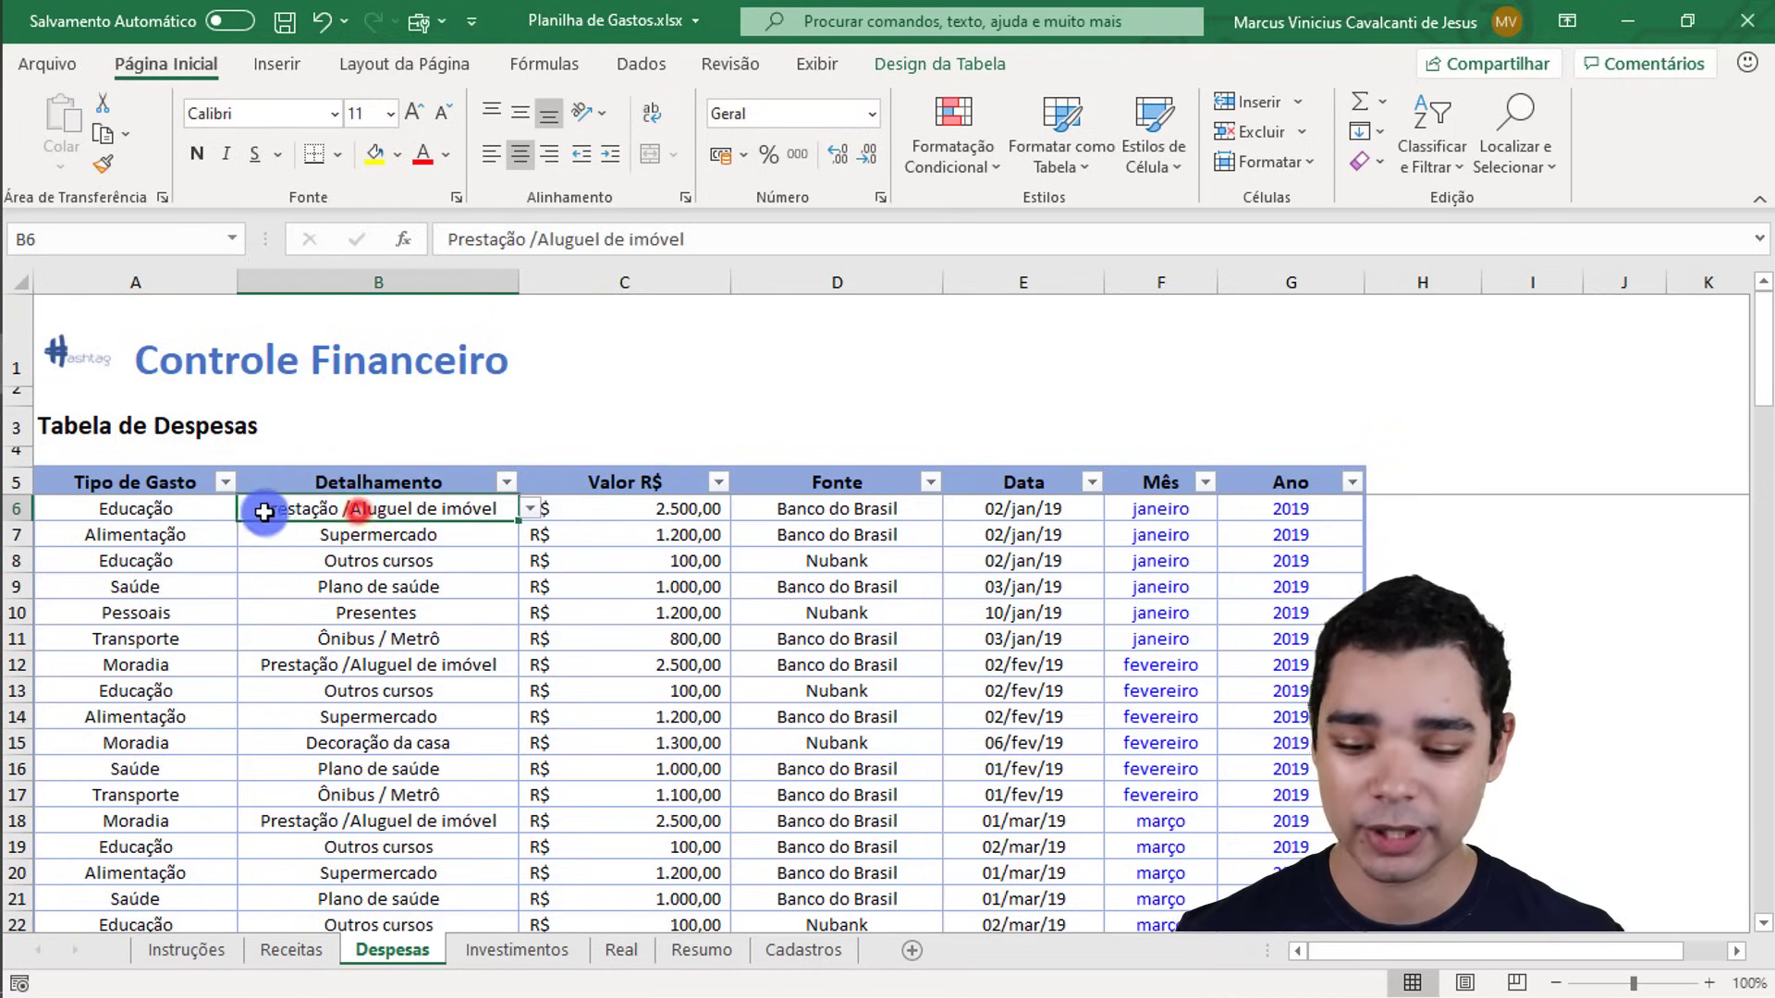
# Step: Change row 6's Tipo de Gasto from Educação back to Moradia
pyautogui.click(176, 509)
pyautogui.click(247, 511)
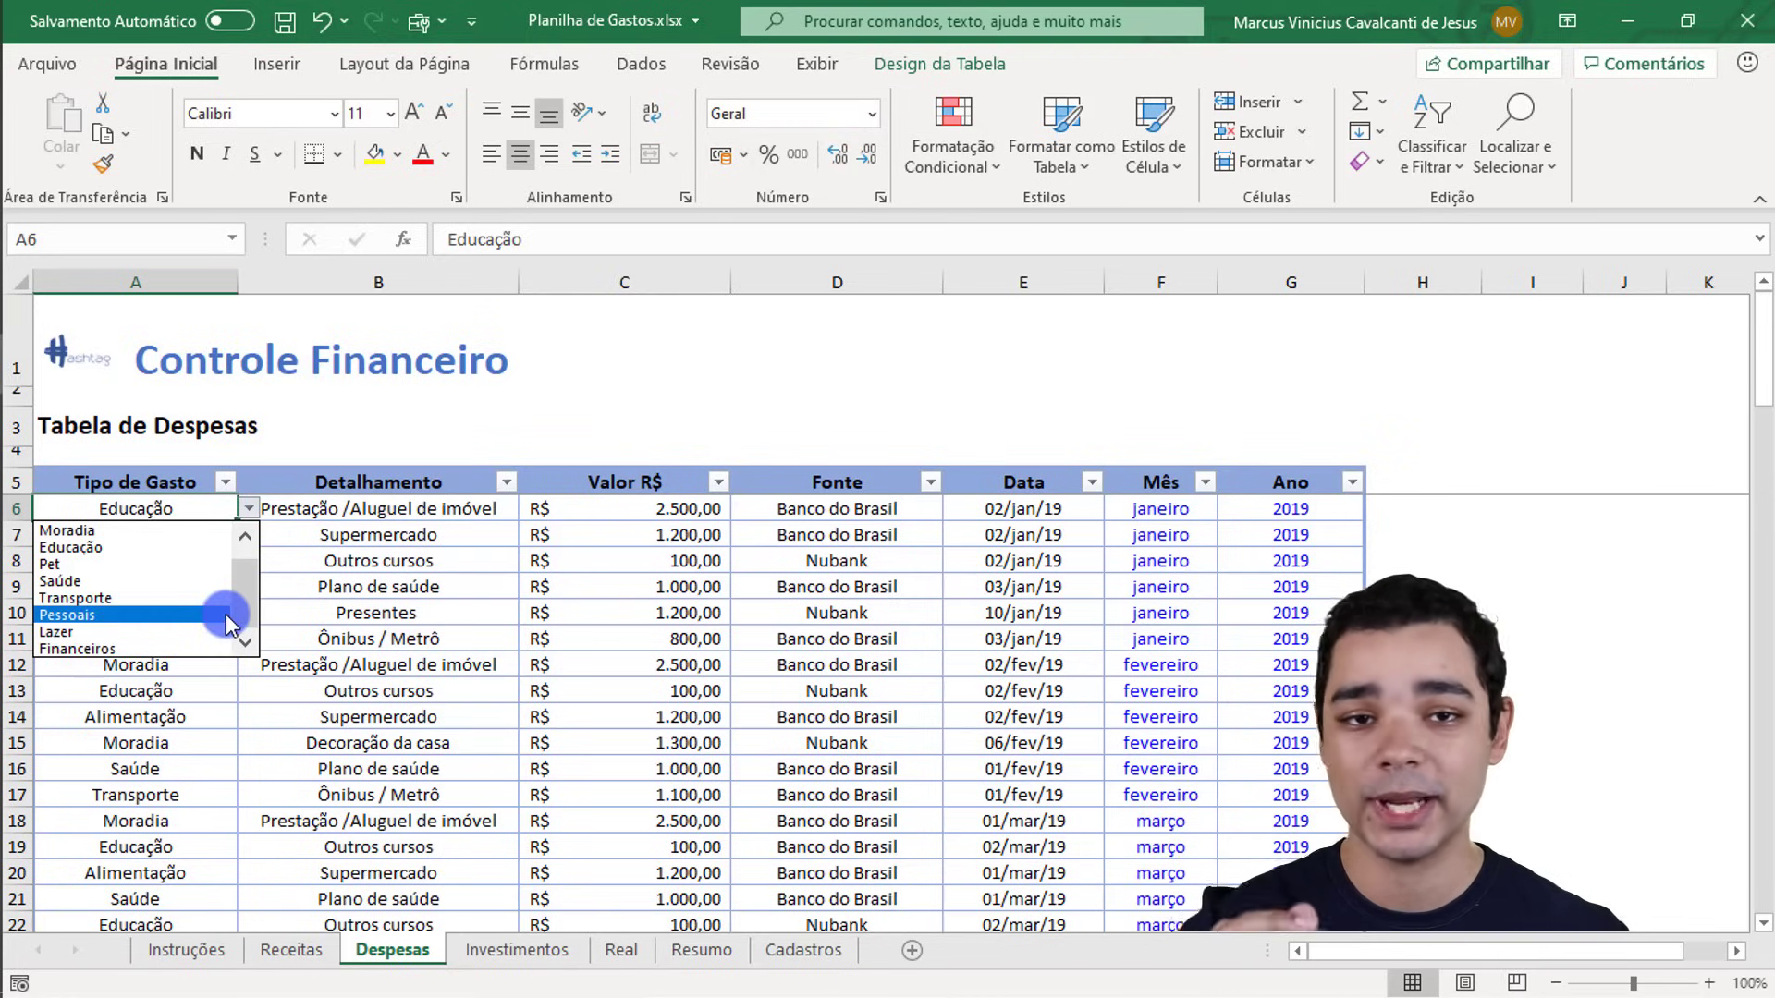
pyautogui.click(226, 501)
pyautogui.click(323, 509)
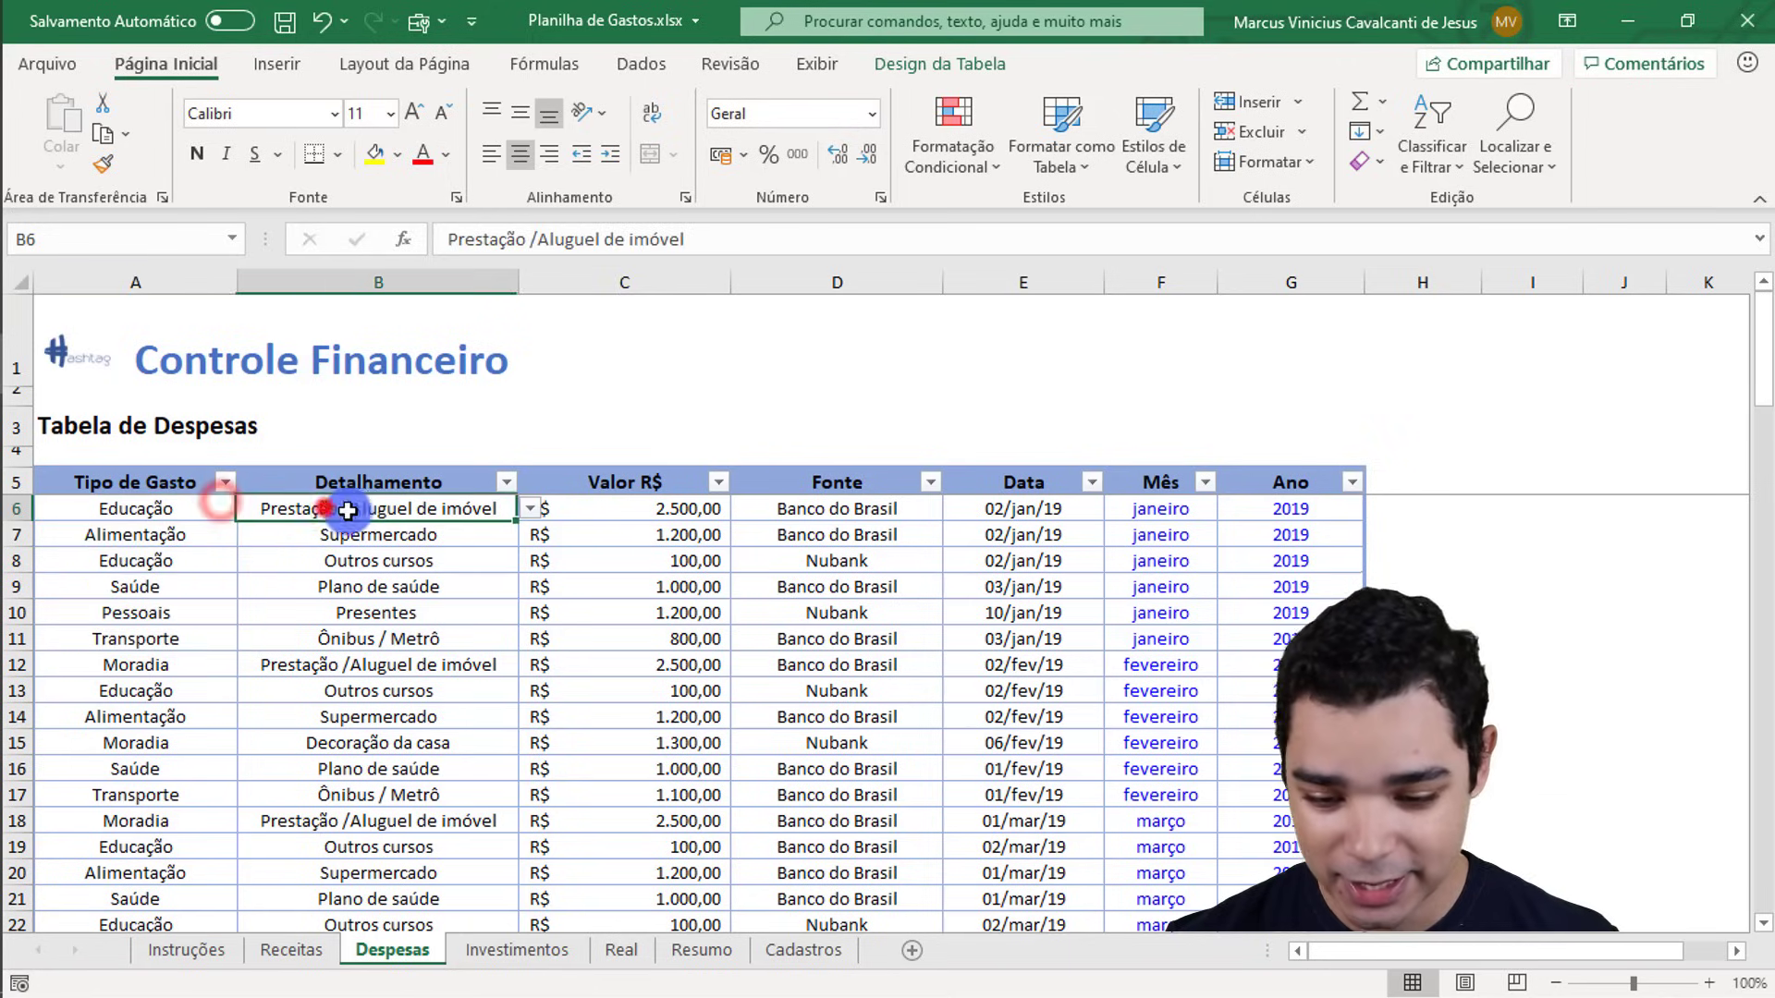
pyautogui.click(531, 508)
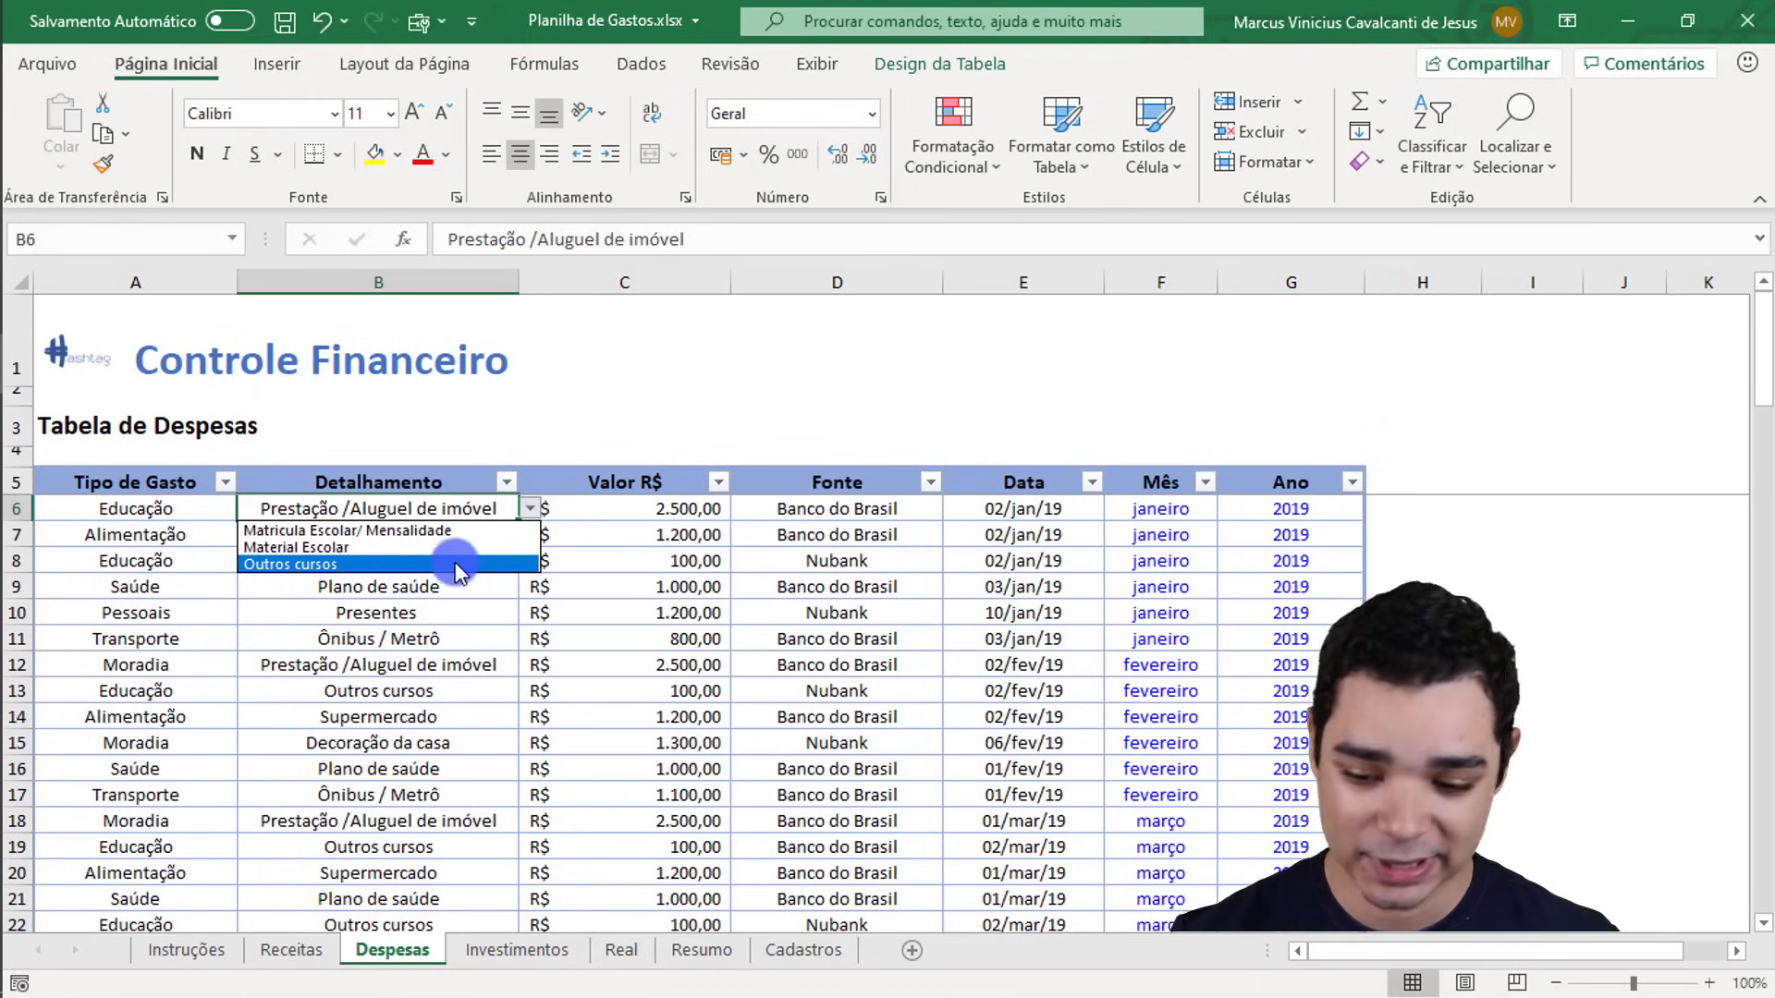
pyautogui.click(220, 506)
pyautogui.click(246, 507)
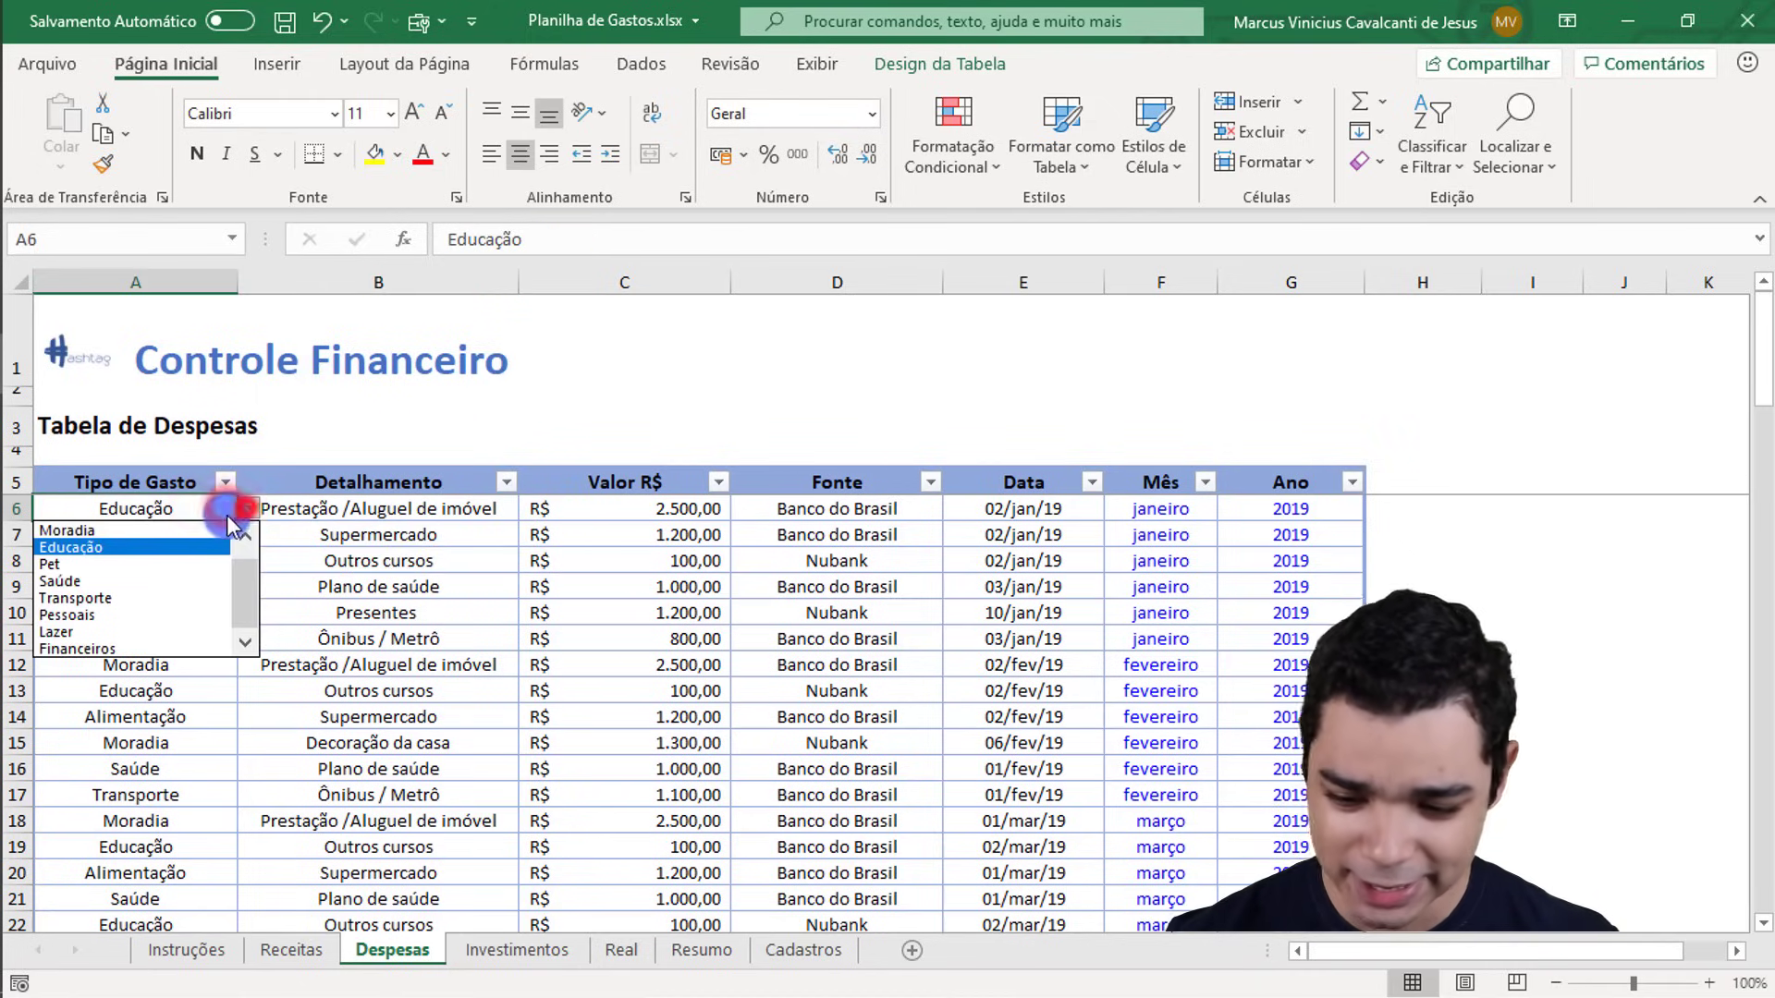
pyautogui.click(185, 528)
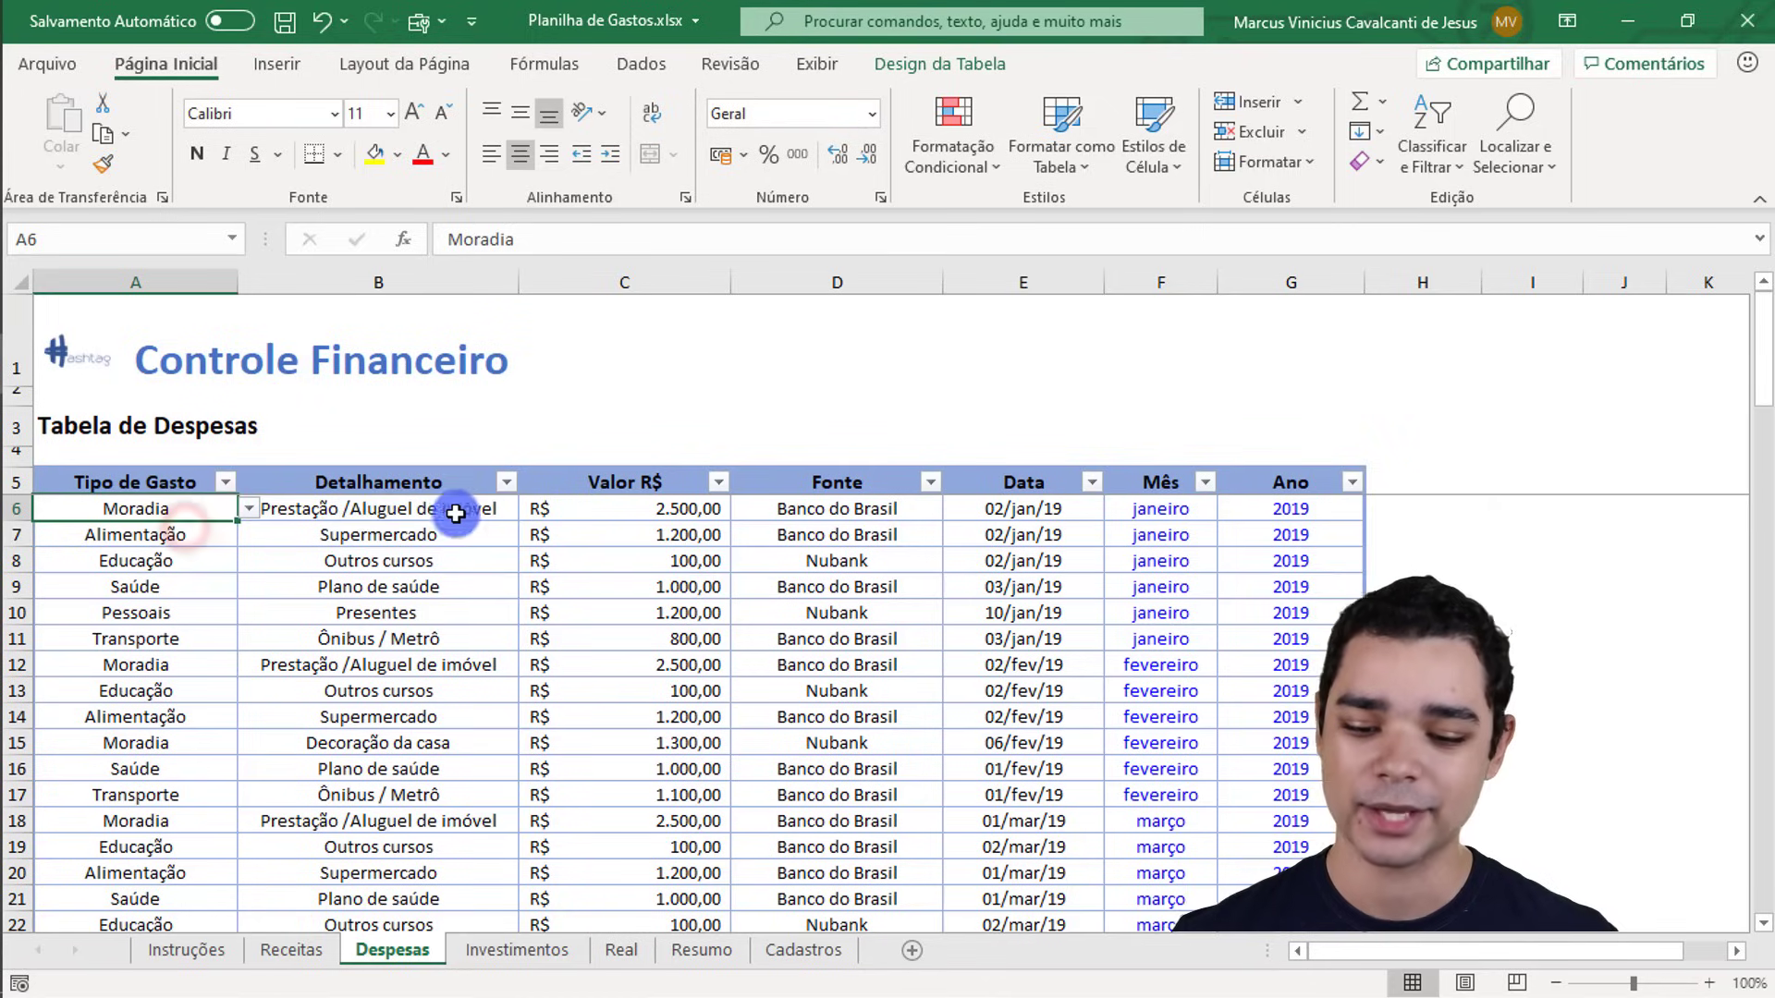
# Step: Step across row 6 from Detalhamento to Ano to view the =ANO year formula
pyautogui.click(374, 512)
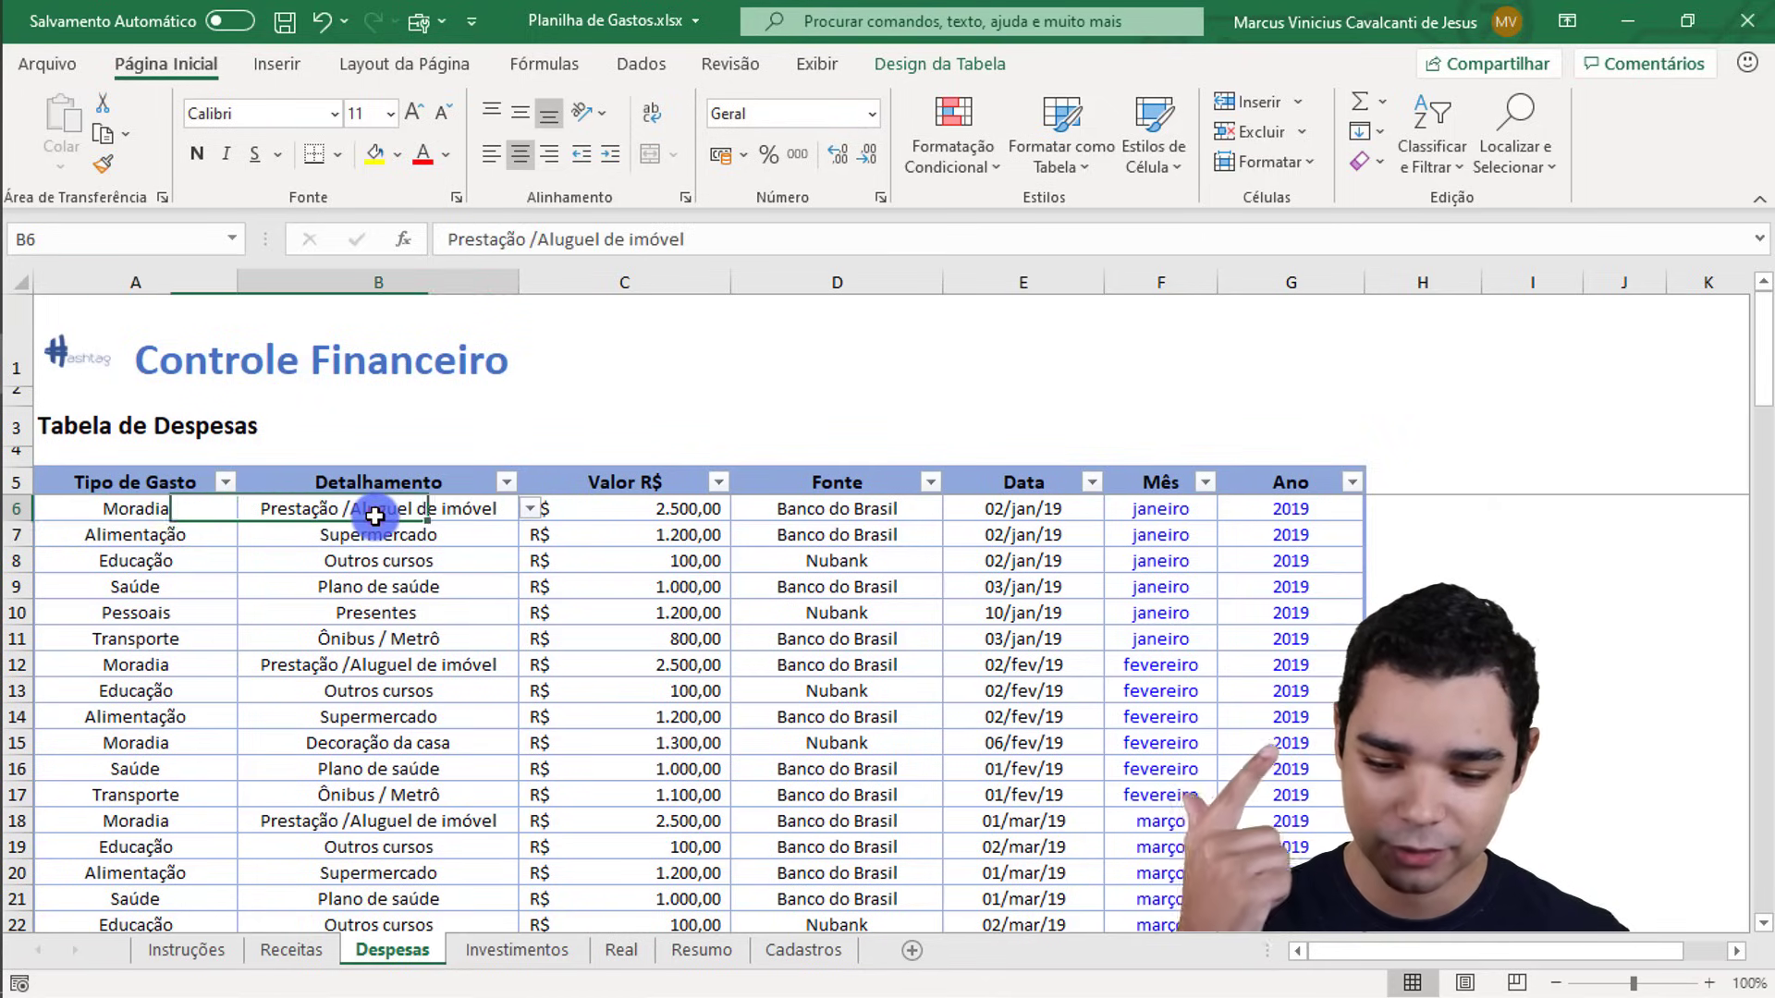
pyautogui.click(567, 514)
pyautogui.click(765, 511)
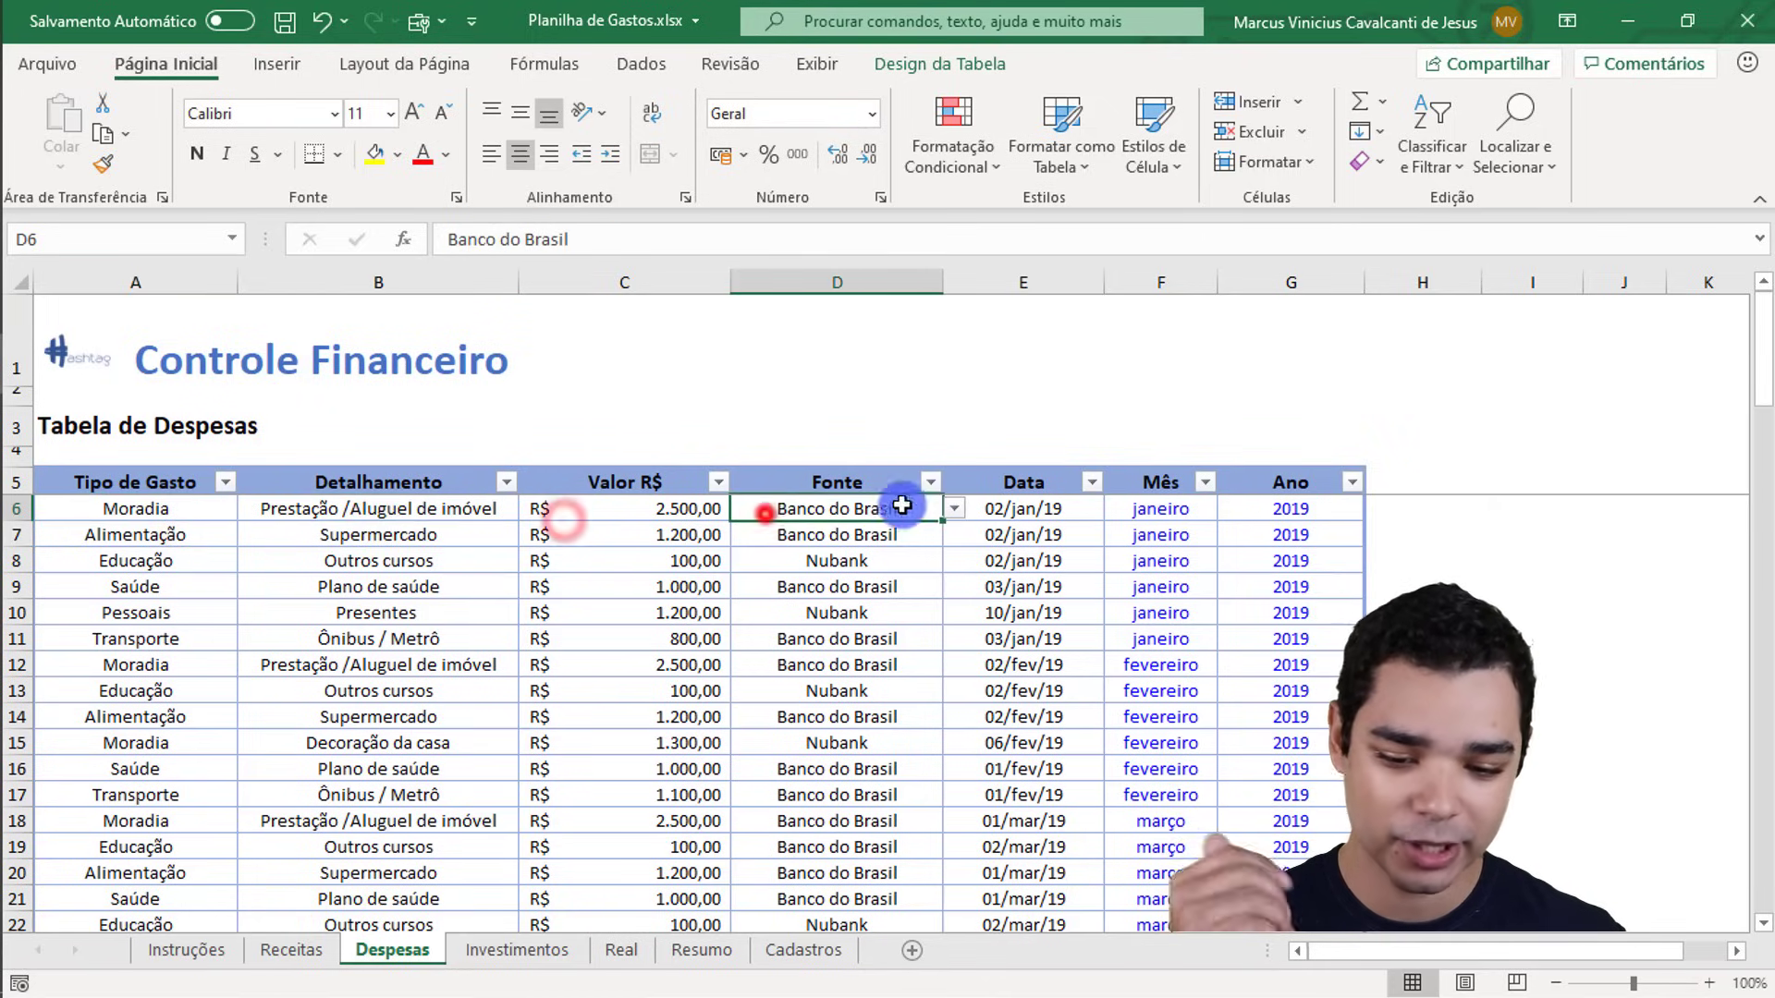
pyautogui.click(1047, 511)
pyautogui.click(1167, 512)
pyautogui.click(1250, 514)
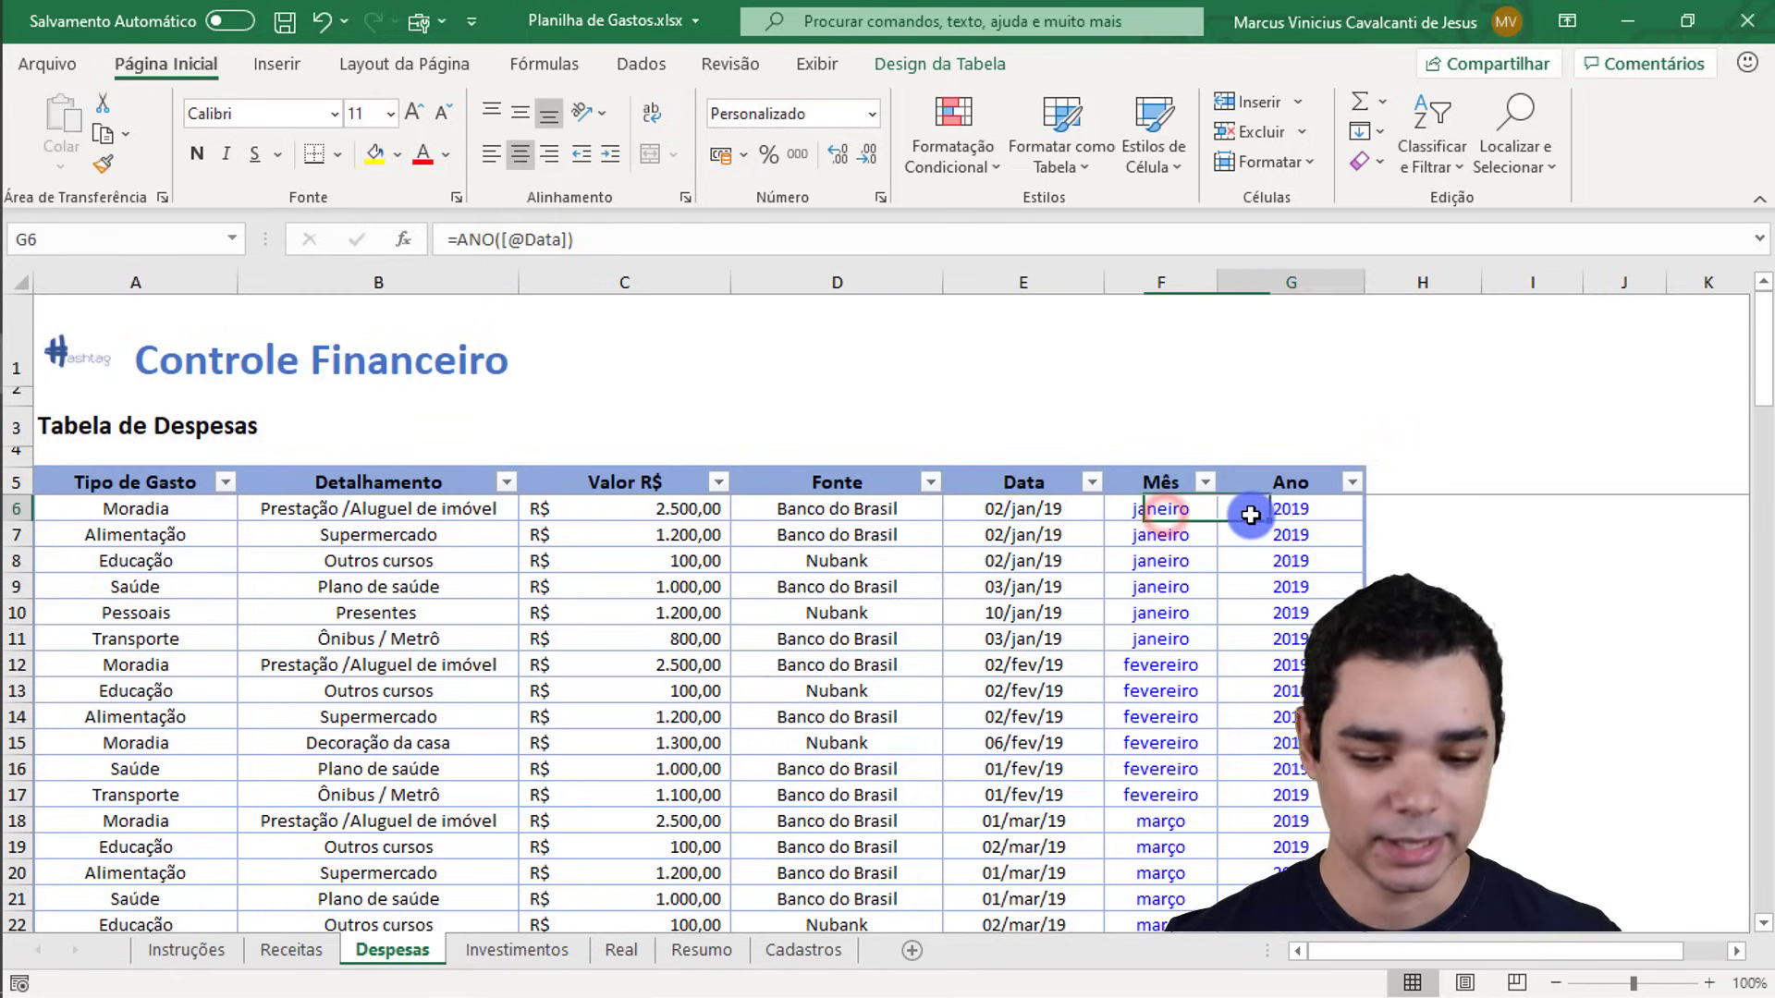
pyautogui.click(152, 508)
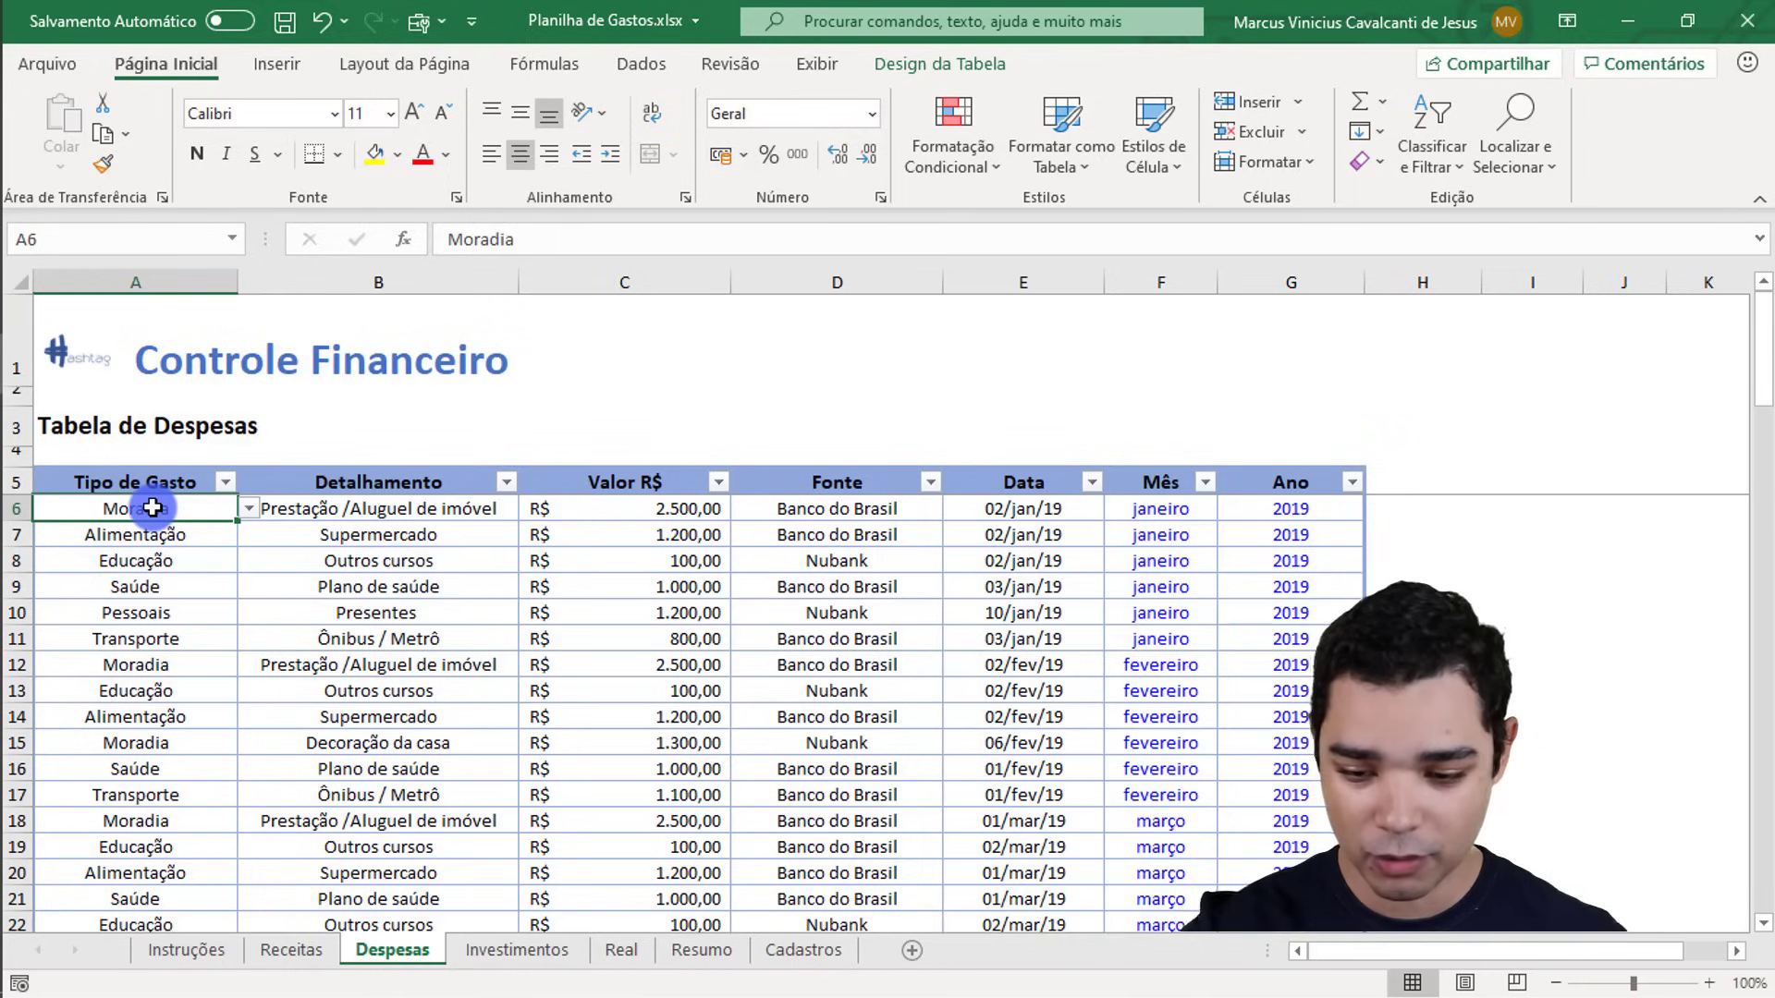
# Step: Jump to the Despesas table's last row and append a new row 91
pyautogui.hotkey('ctrl', 'Down')
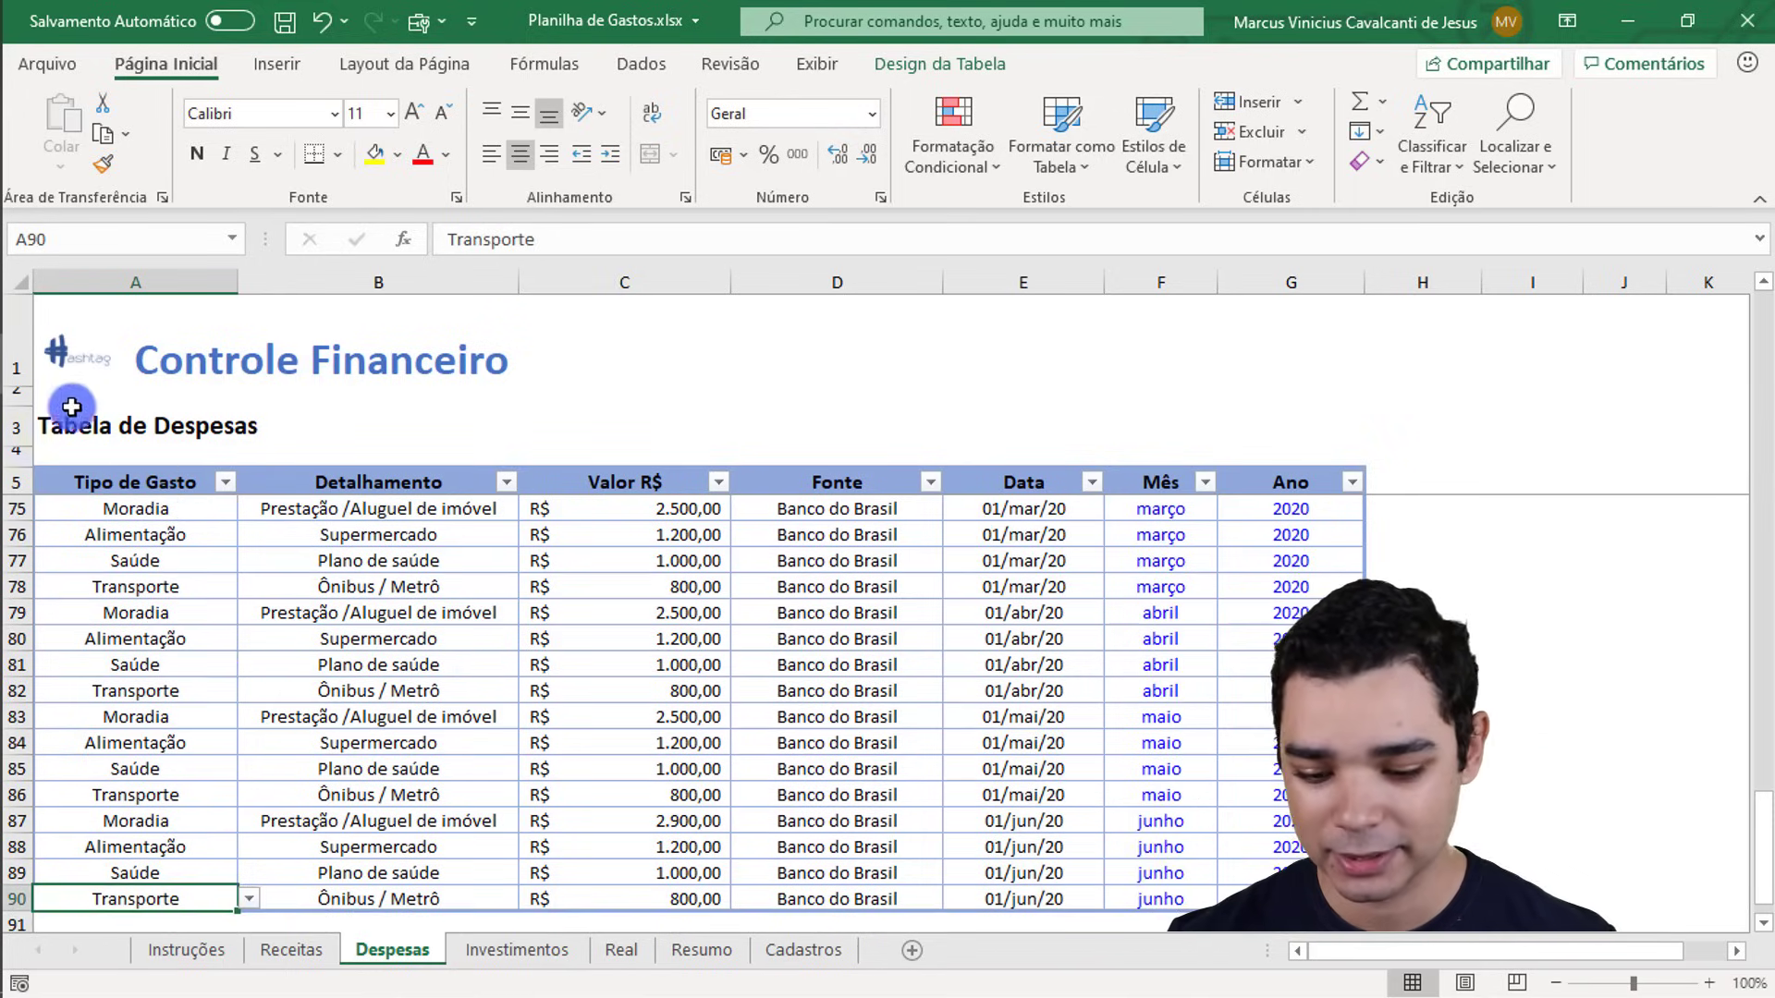
pyautogui.scroll(-1, 730, 834)
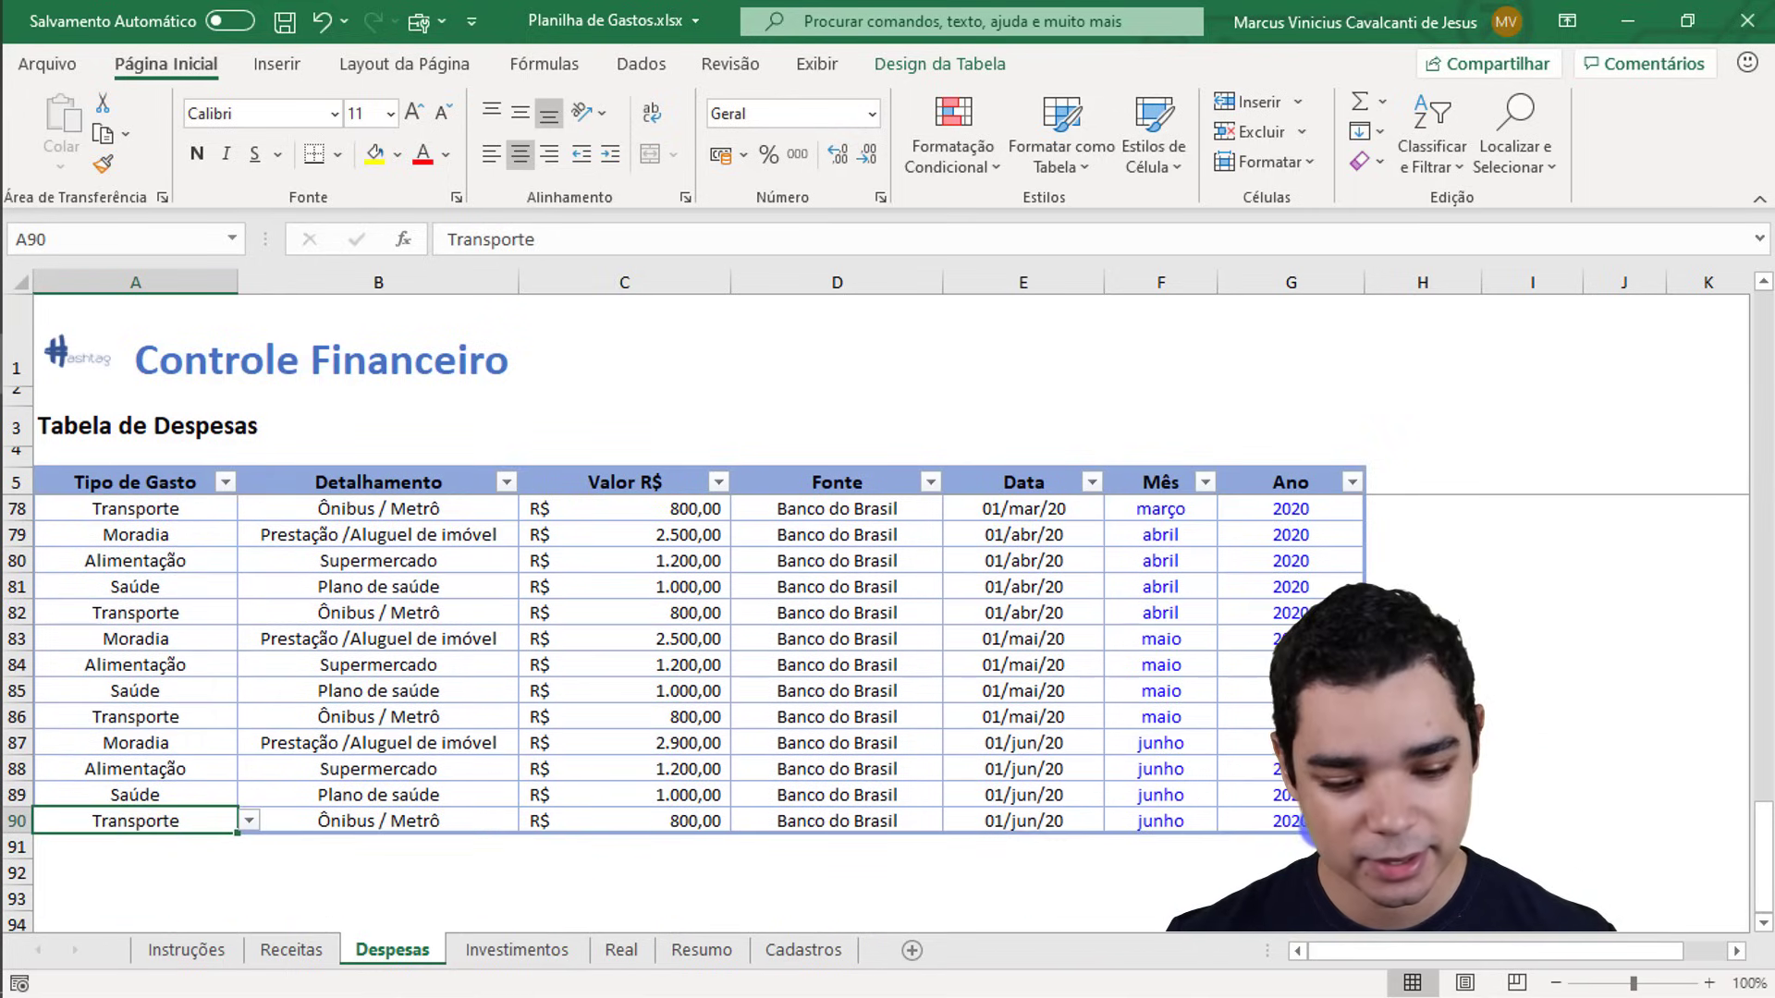
pyautogui.click(1307, 827)
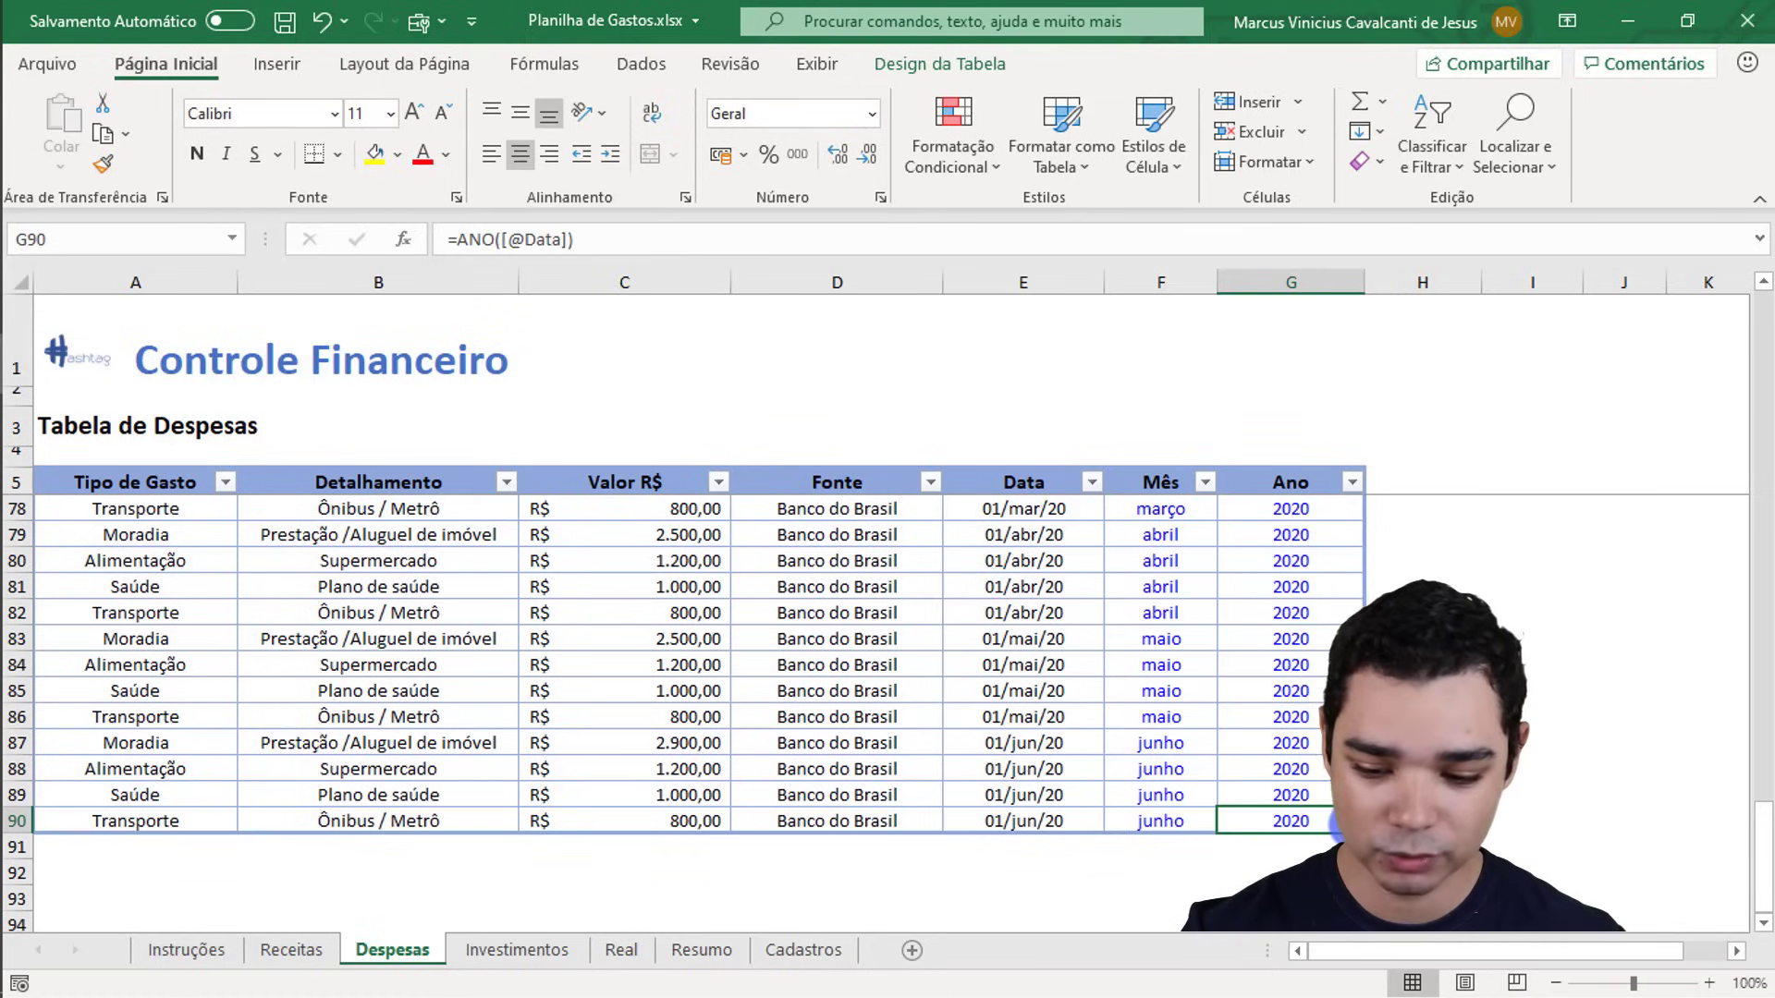
pyautogui.press('Tab')
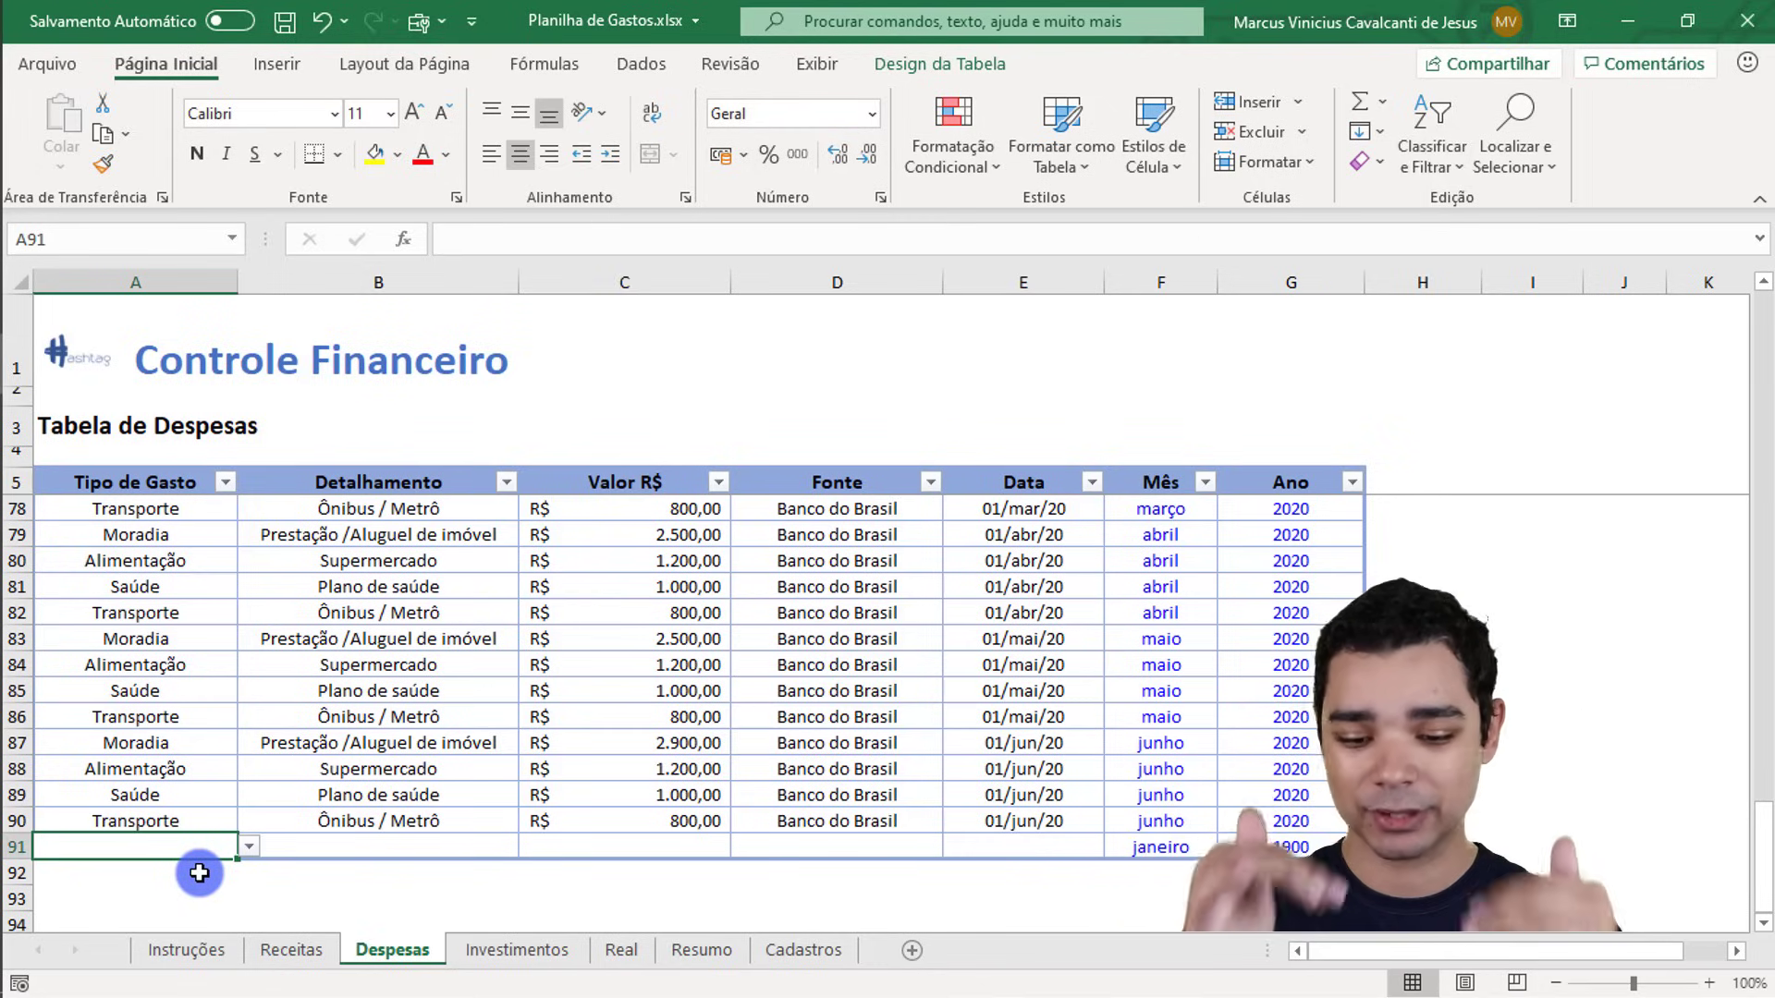
# Step: Set row 91's Tipo de Gasto to Educação with Detalhamento Outros cursos
pyautogui.click(246, 851)
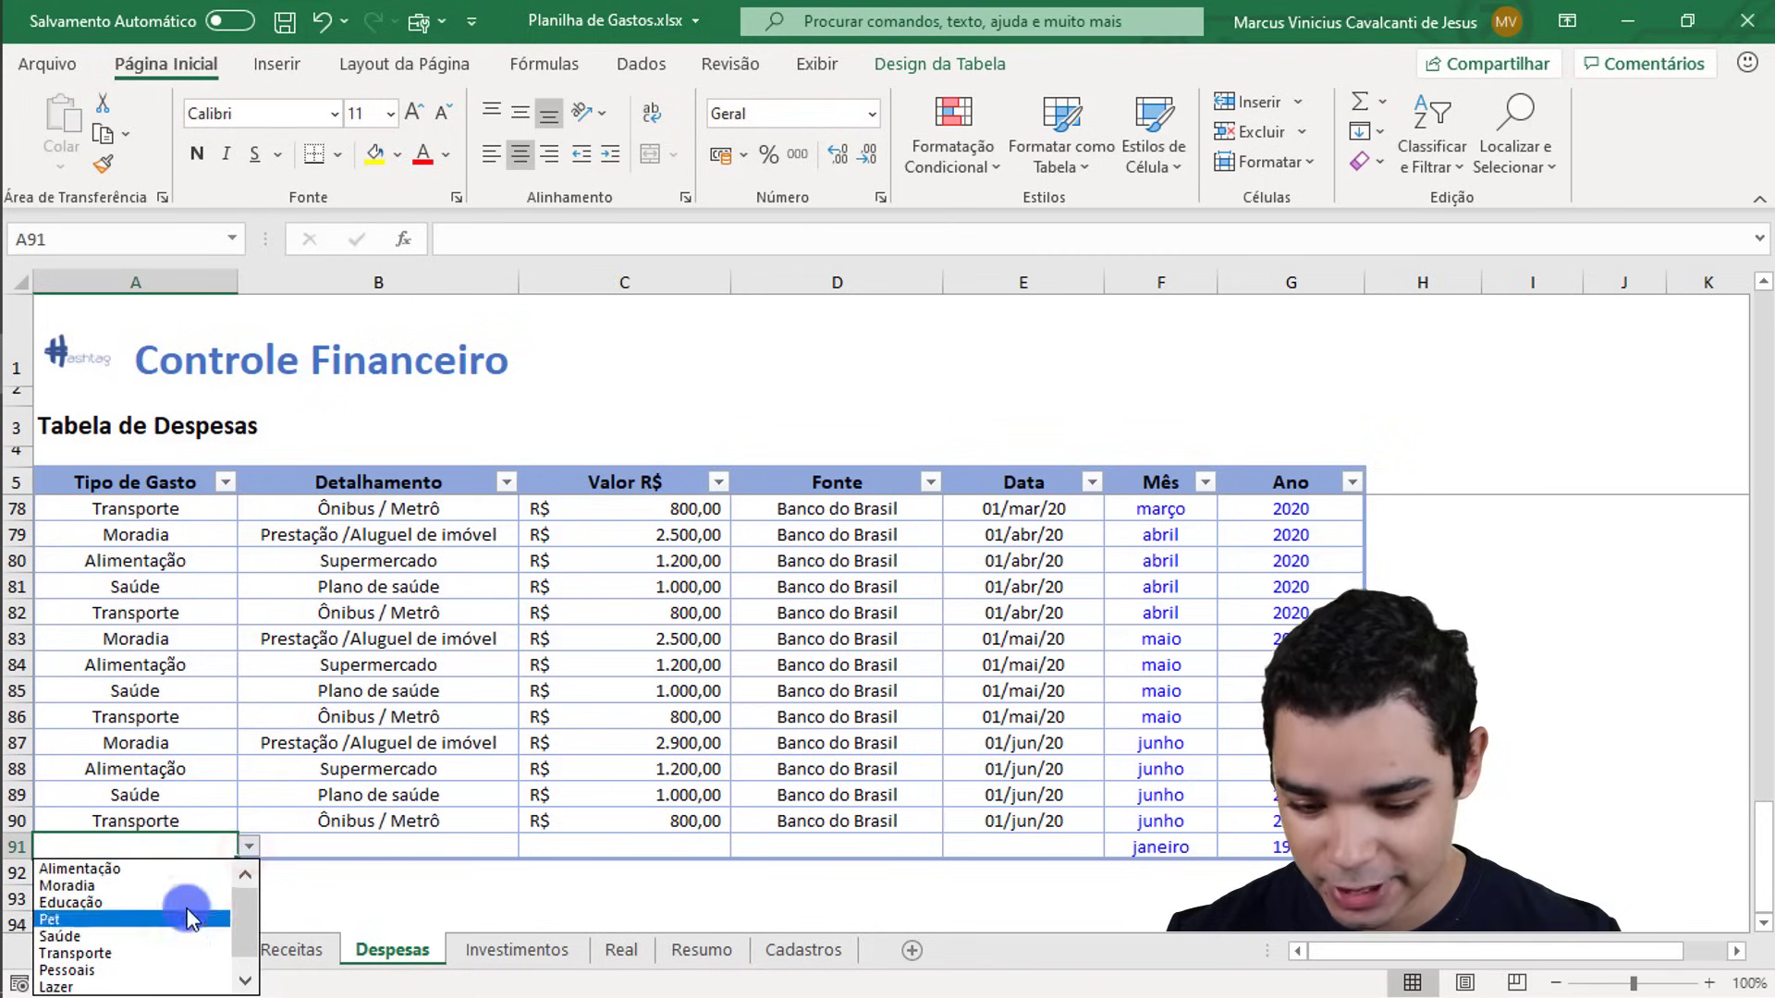
pyautogui.click(247, 843)
pyautogui.click(308, 843)
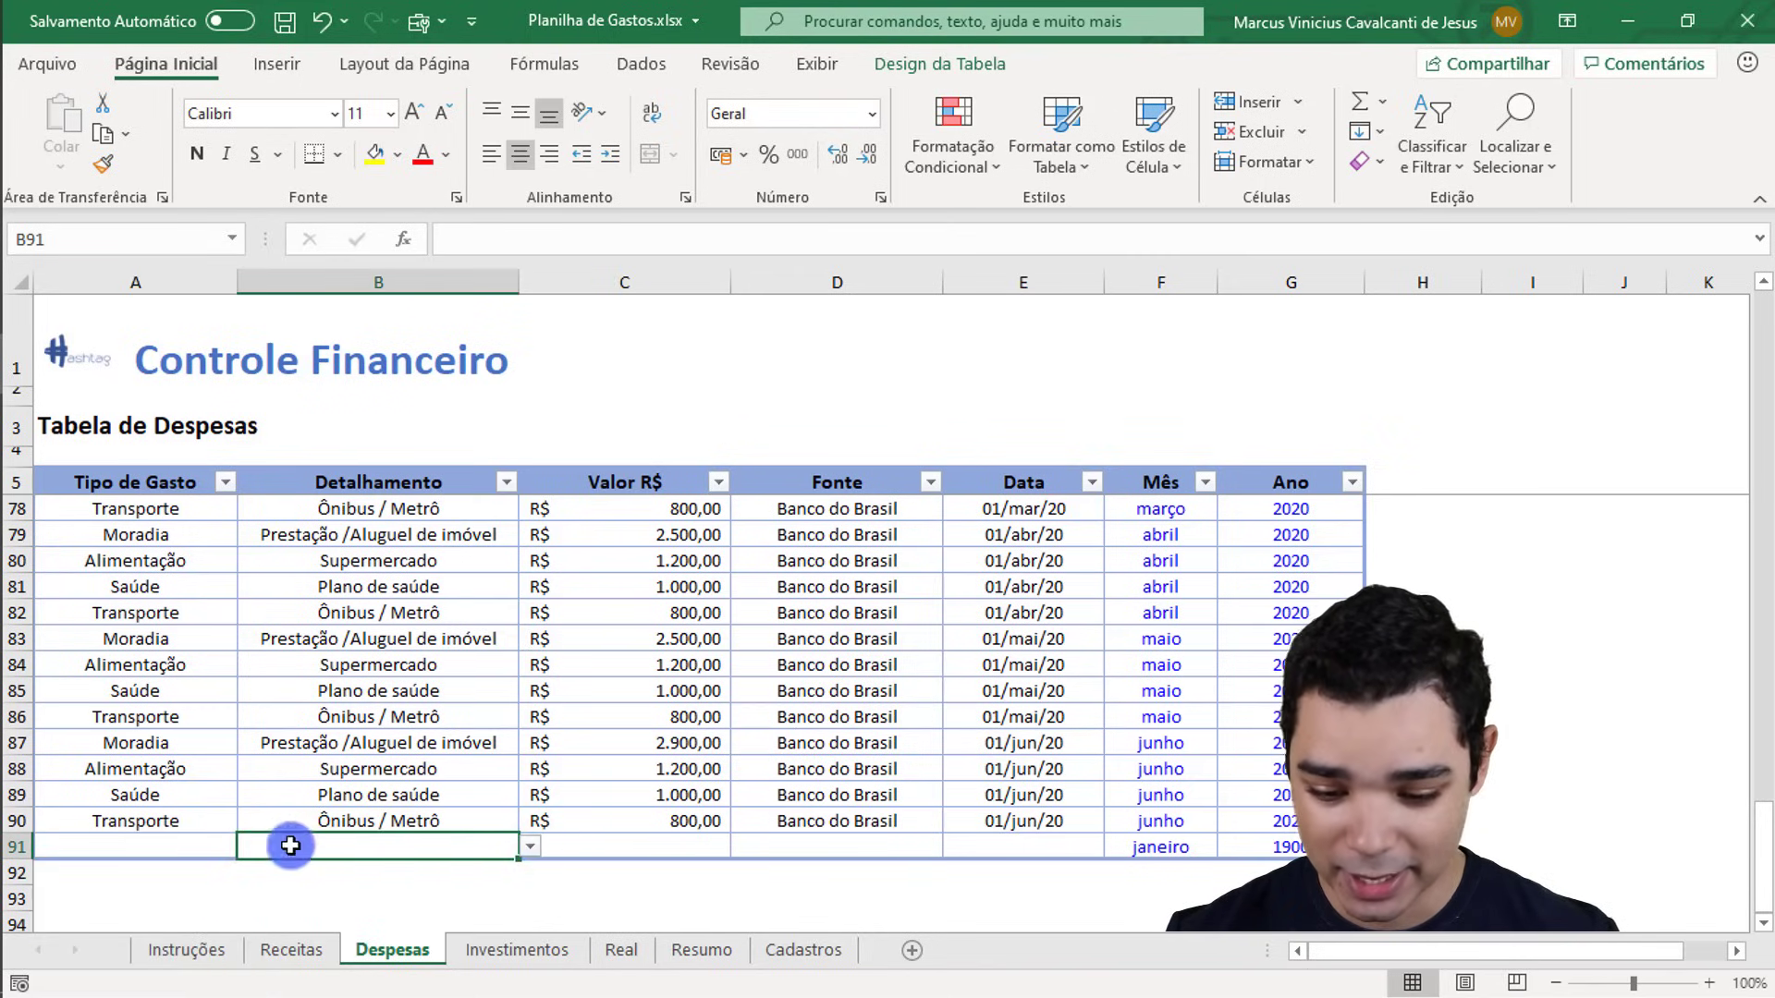
pyautogui.click(165, 843)
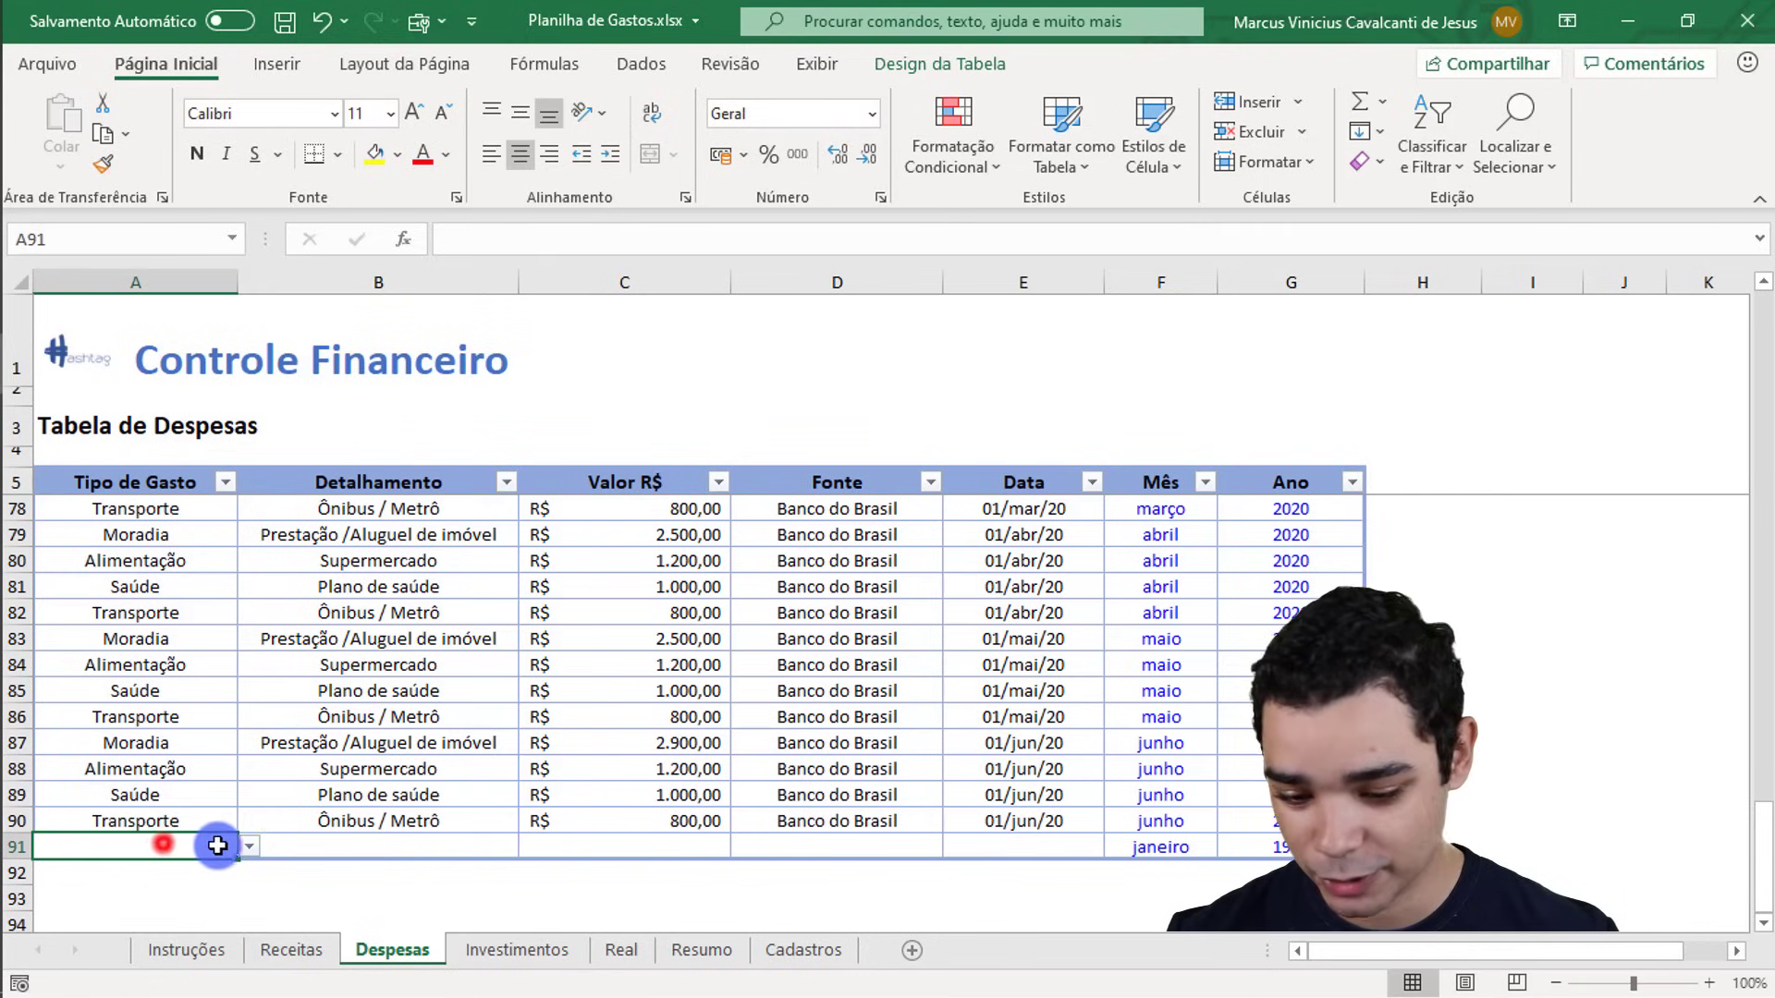
pyautogui.click(247, 845)
pyautogui.click(168, 903)
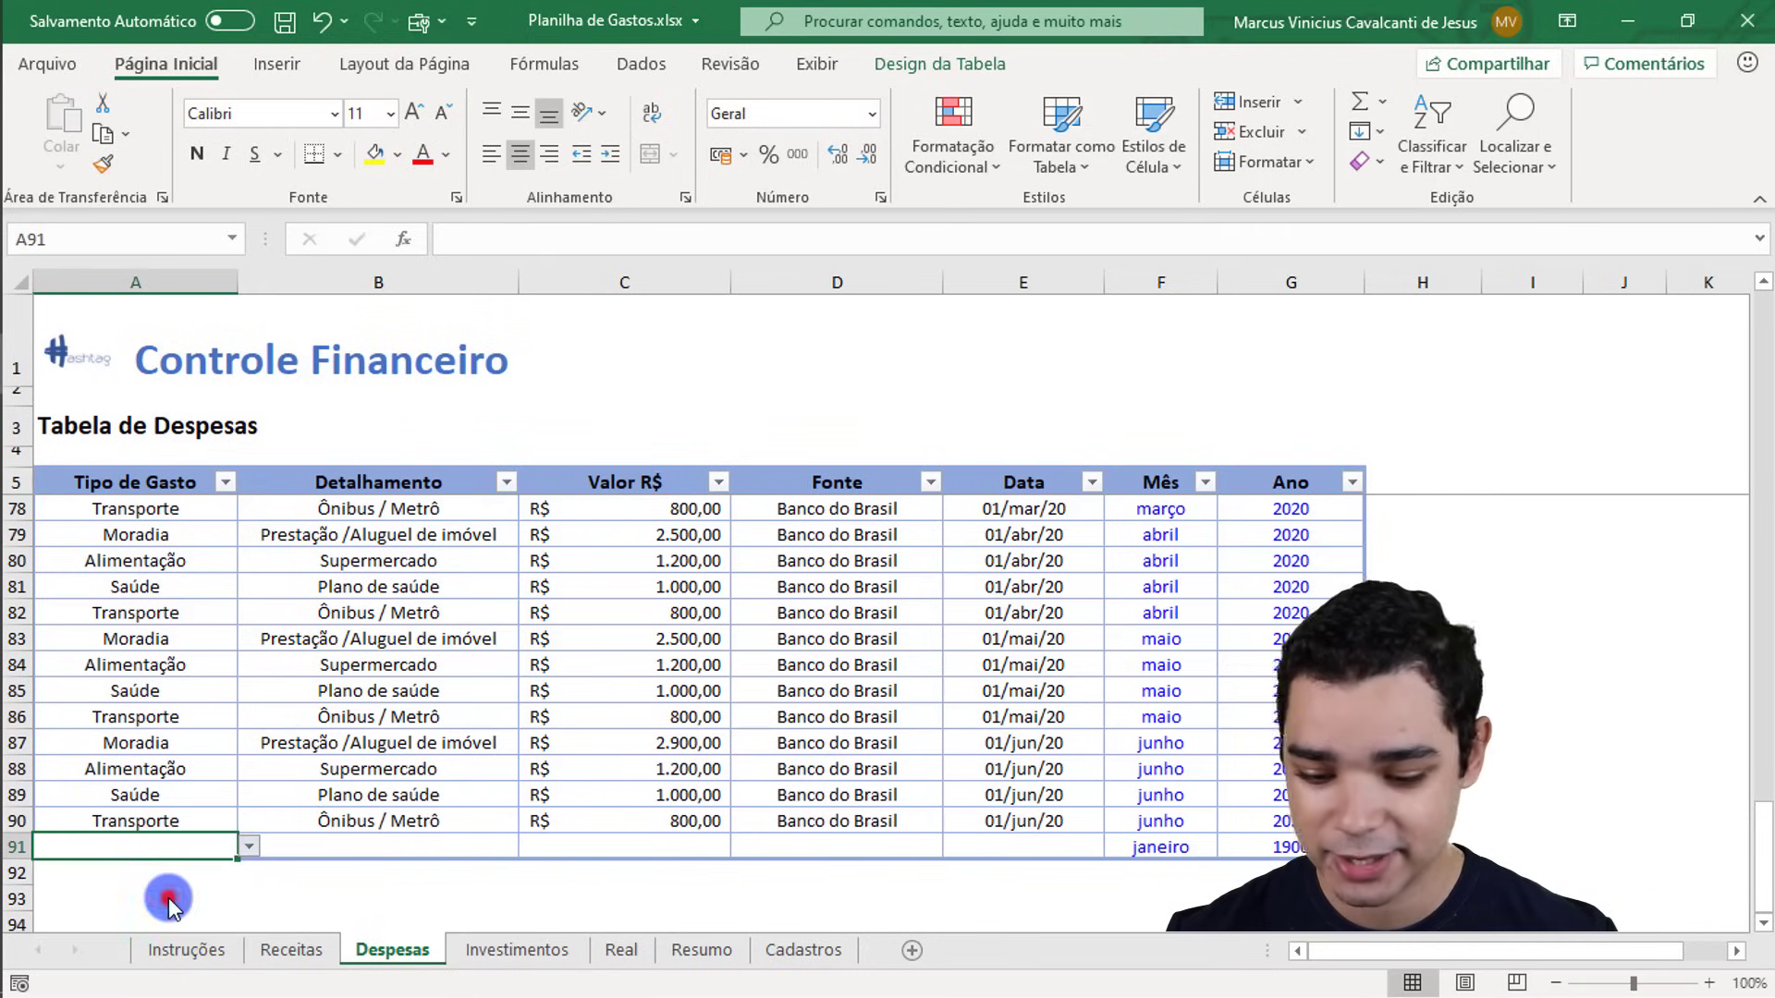
pyautogui.click(409, 849)
pyautogui.click(529, 847)
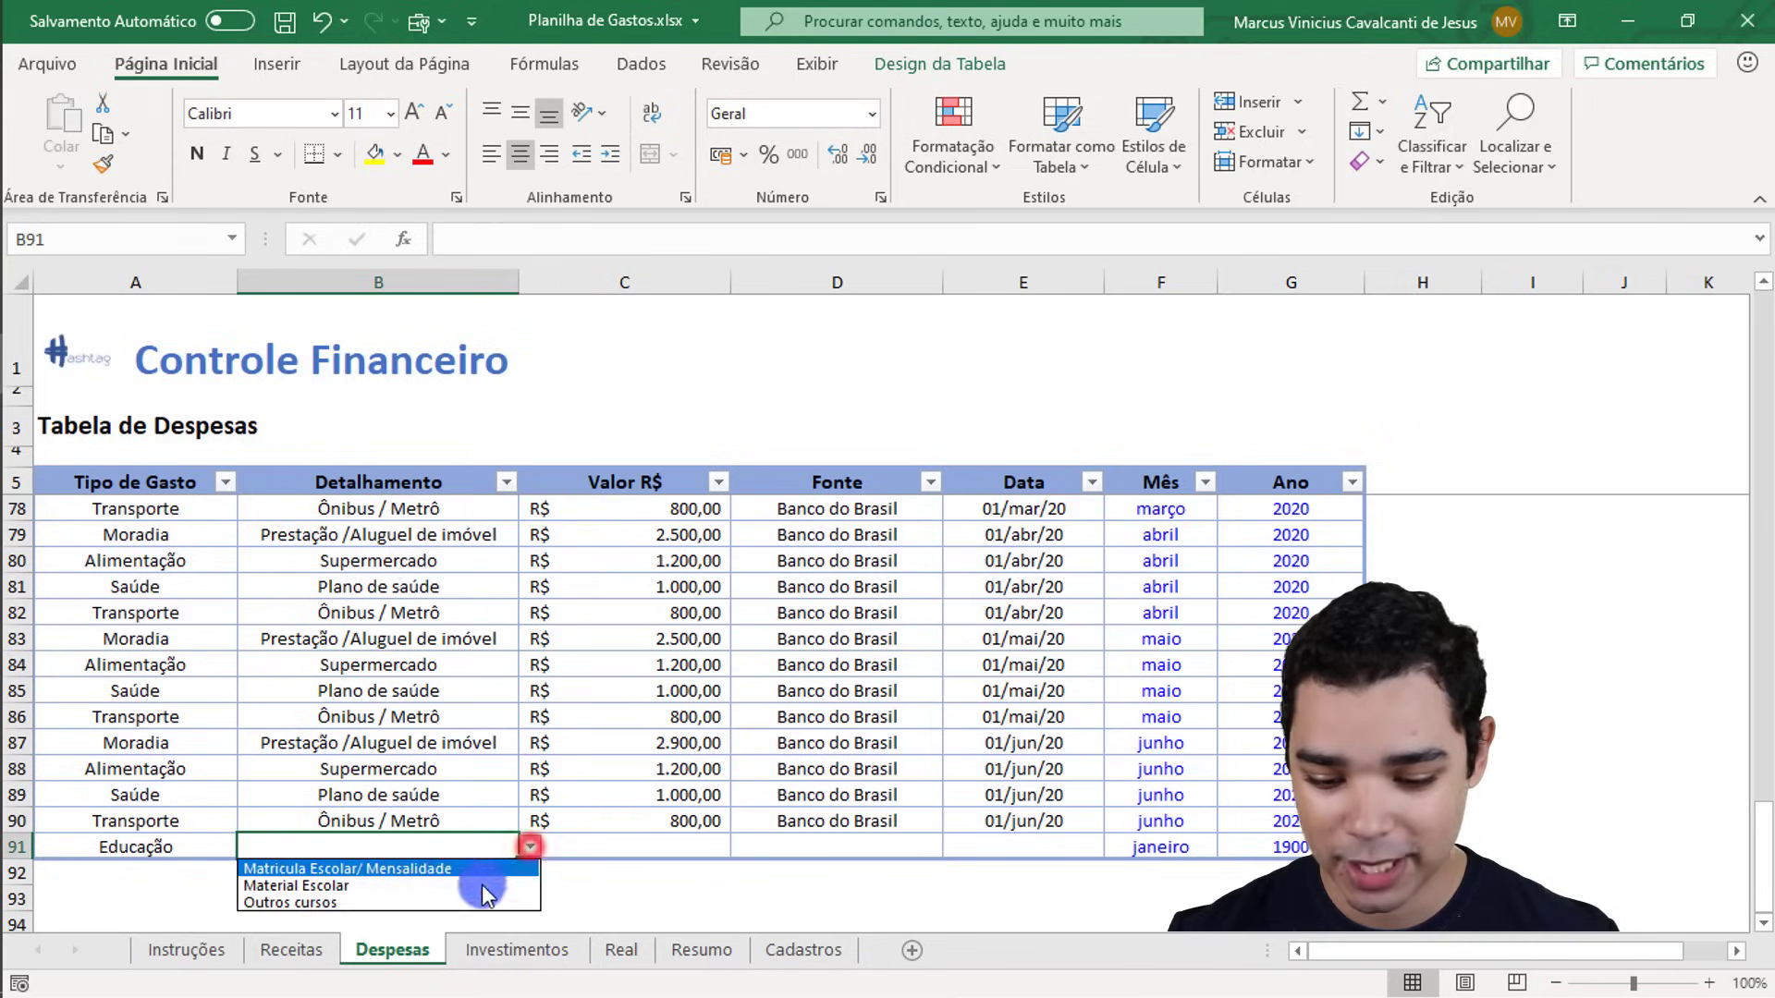
pyautogui.click(402, 901)
# Step: Enter value 1000 from Itaú and date 01/07/2020 for row 91
pyautogui.click(592, 845)
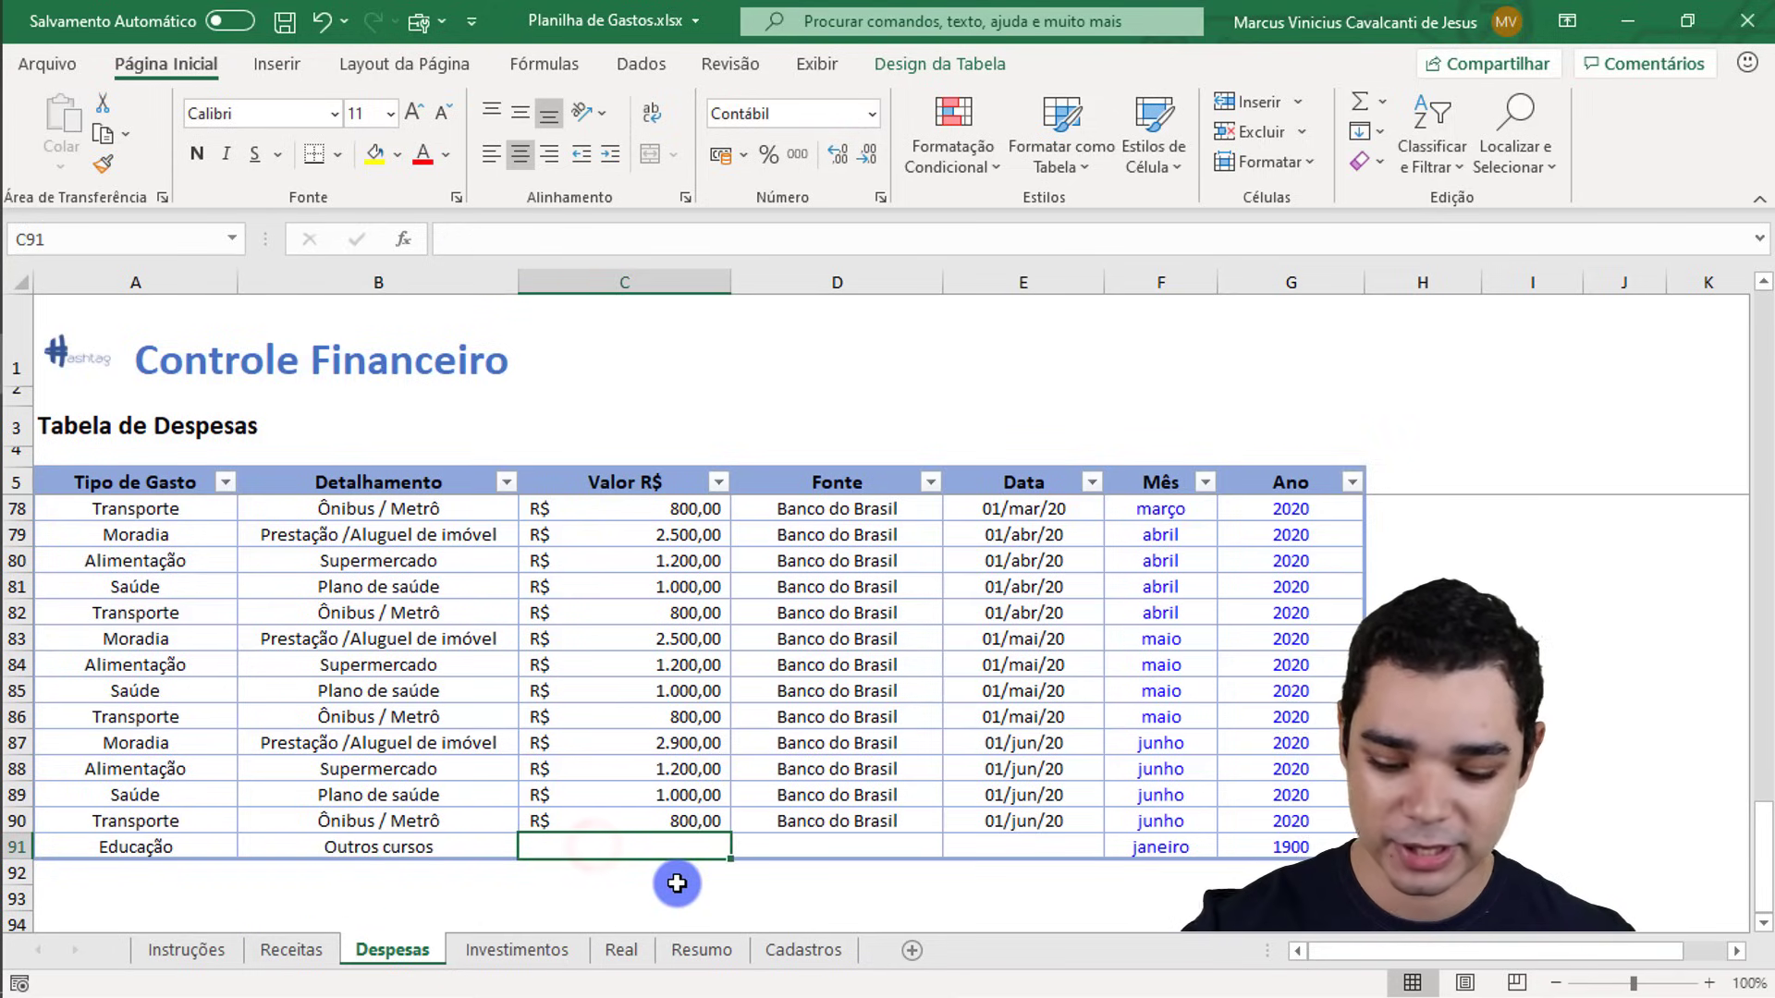
pyautogui.write('1000')
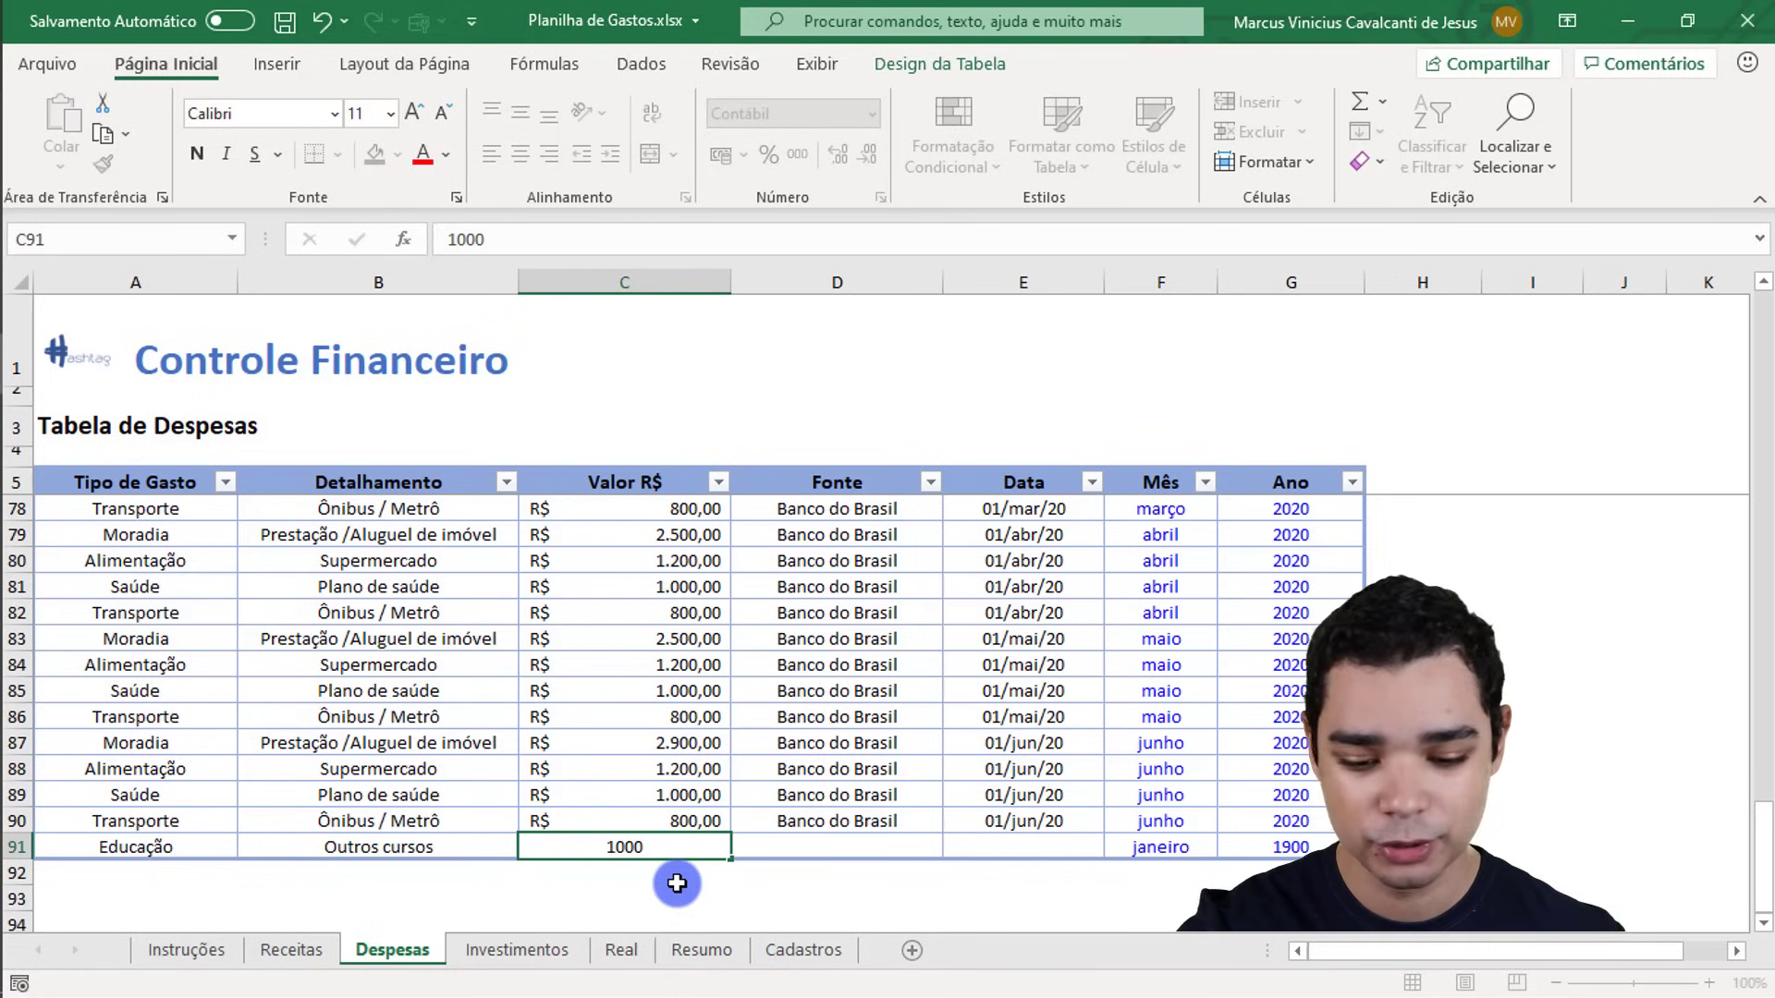
pyautogui.press('Tab')
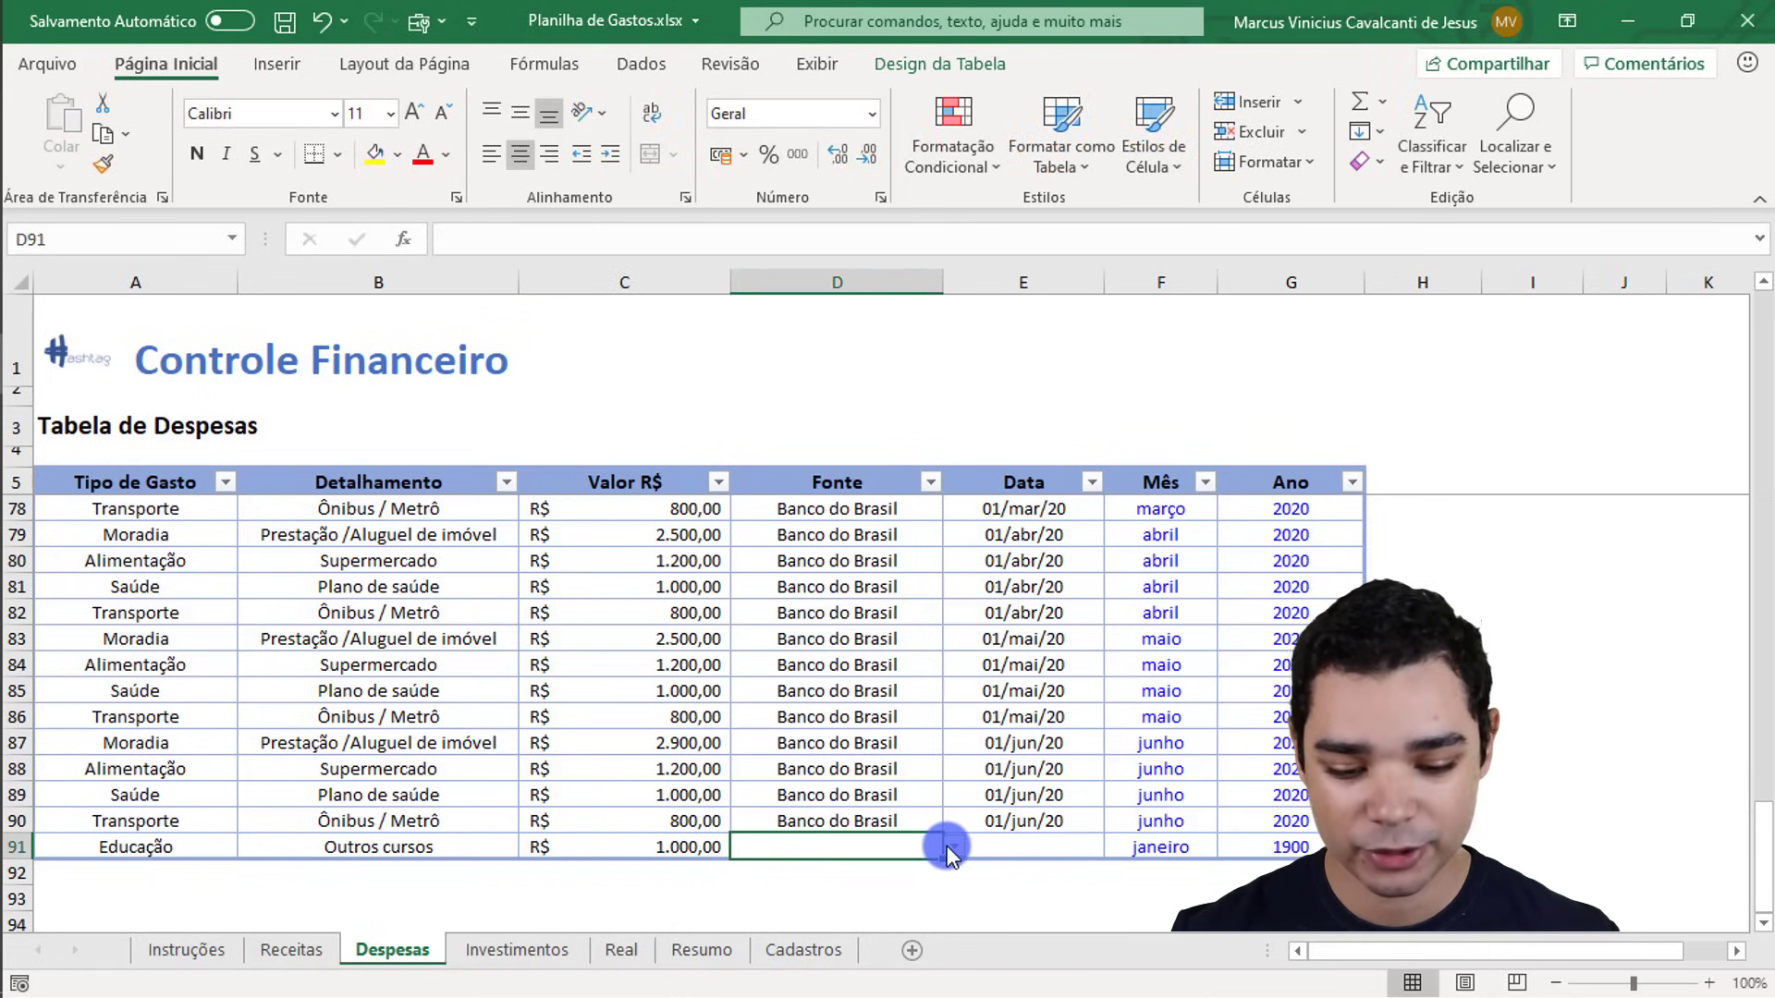
pyautogui.click(953, 847)
pyautogui.click(883, 888)
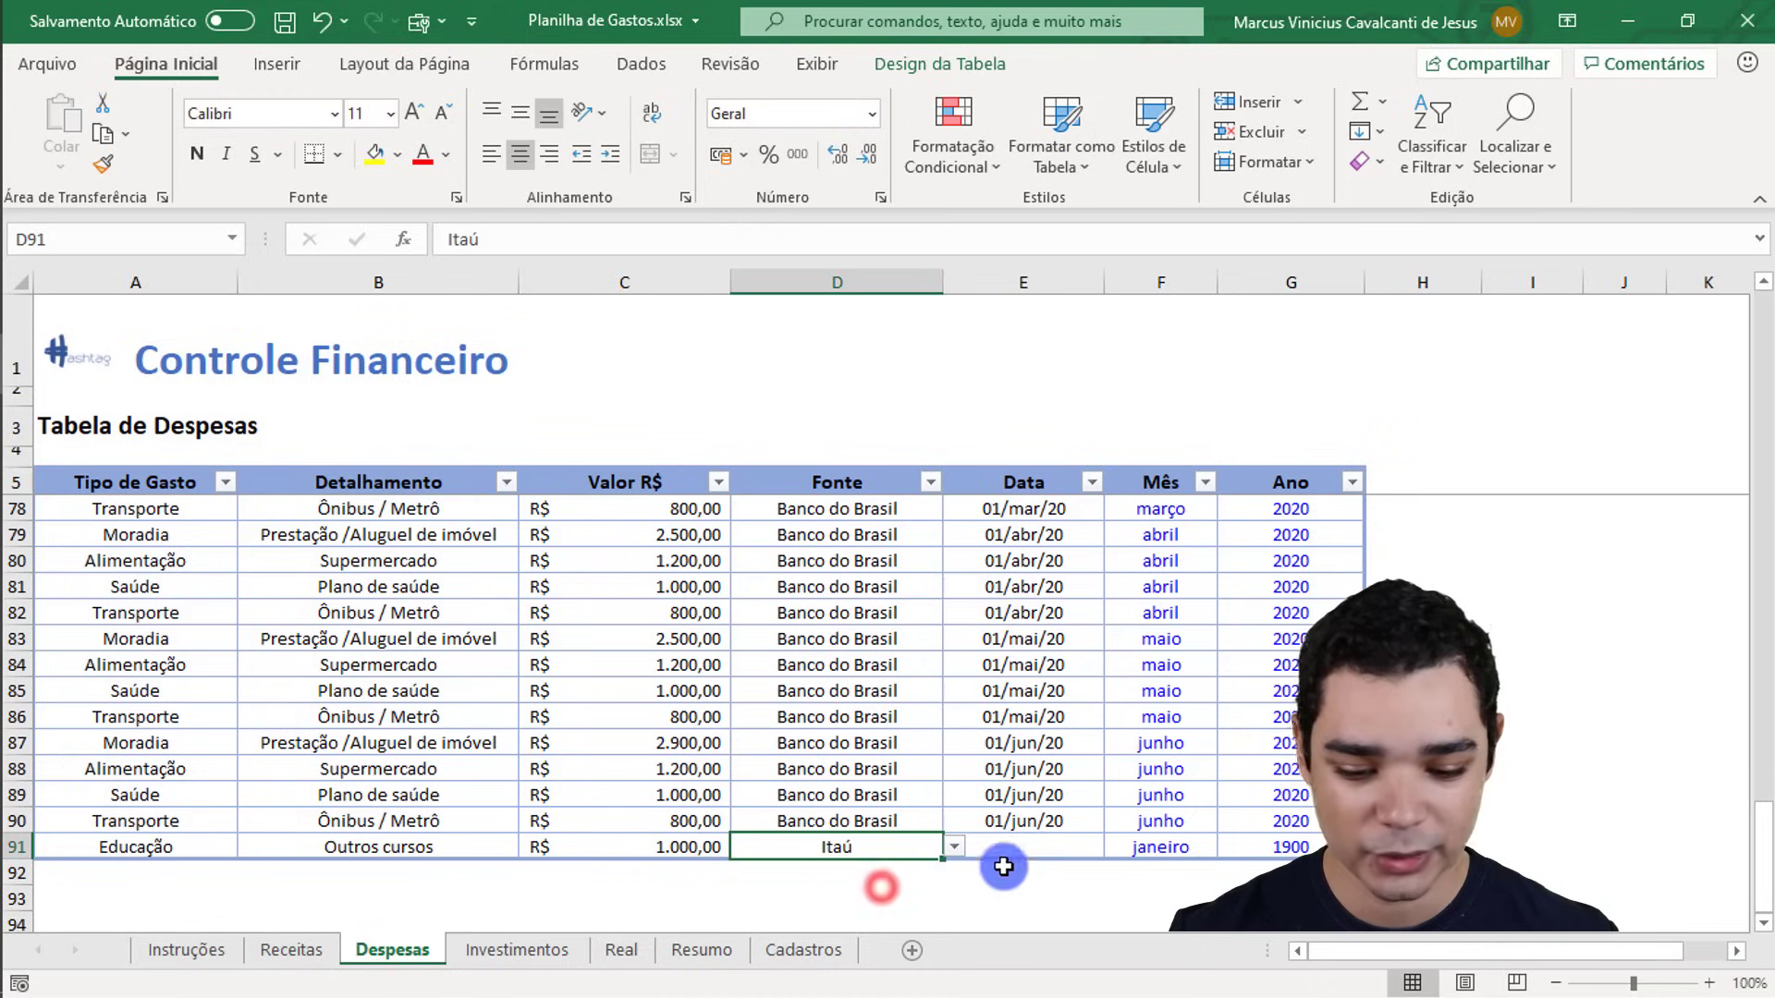
pyautogui.click(1006, 852)
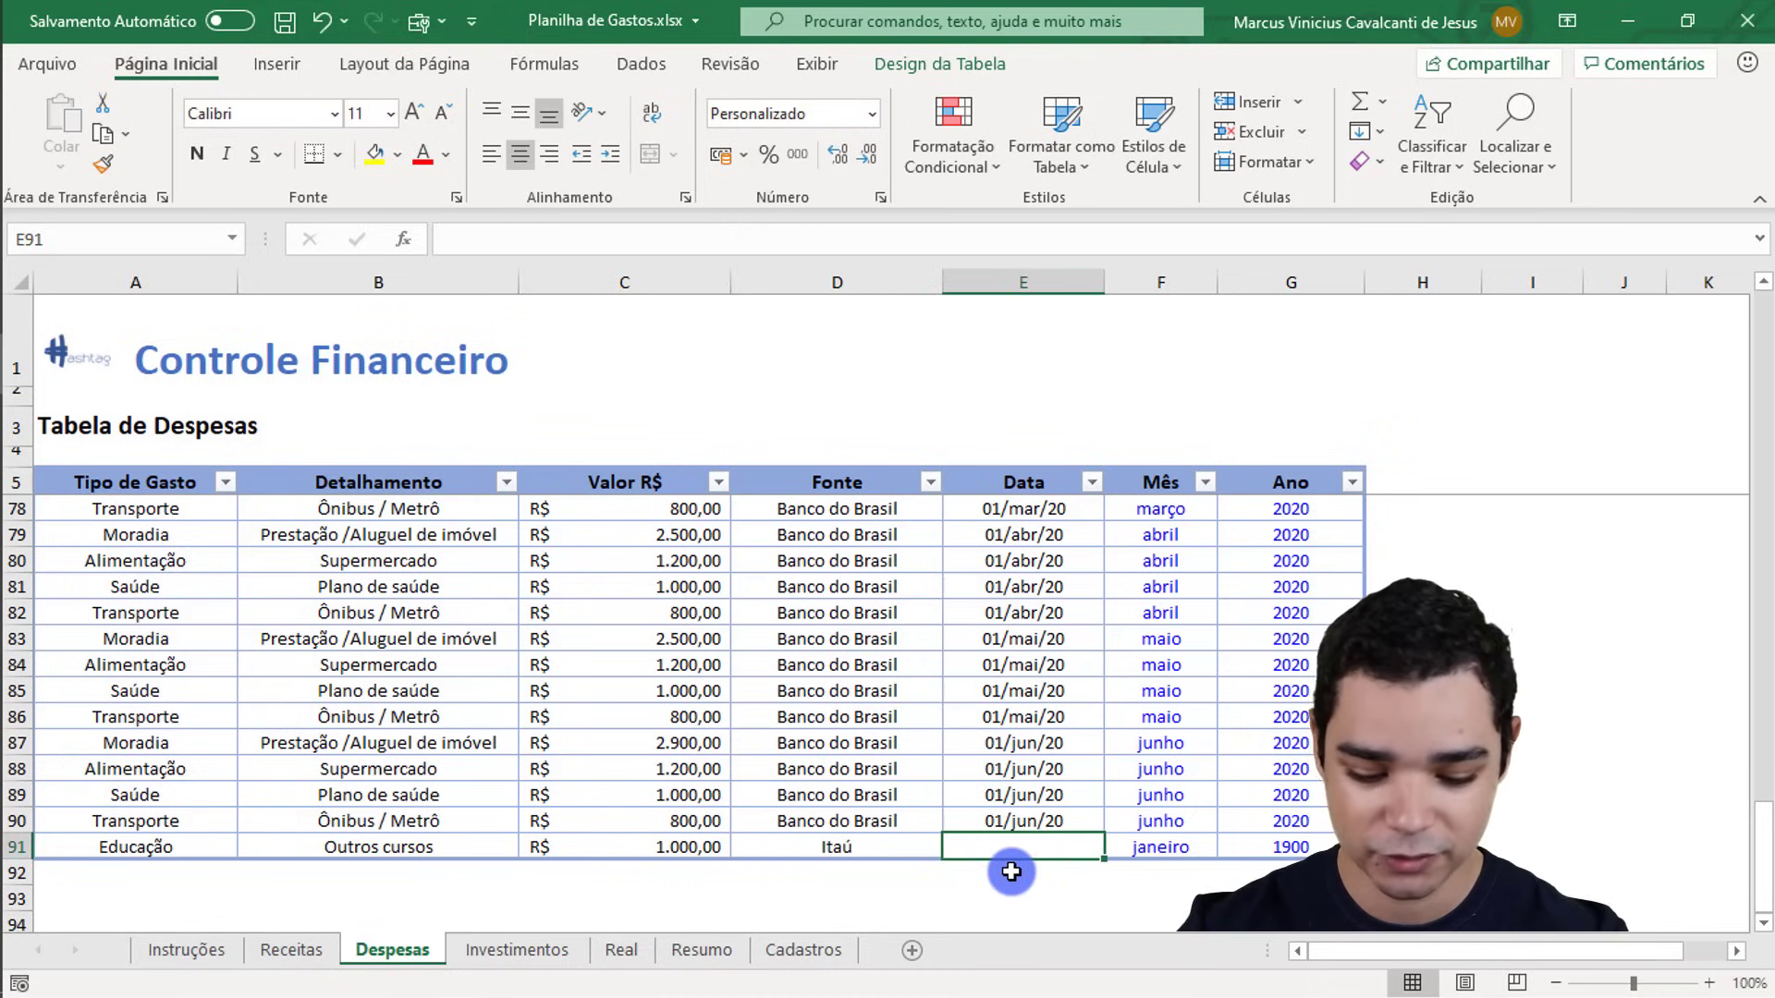
pyautogui.write('01/07/2022')
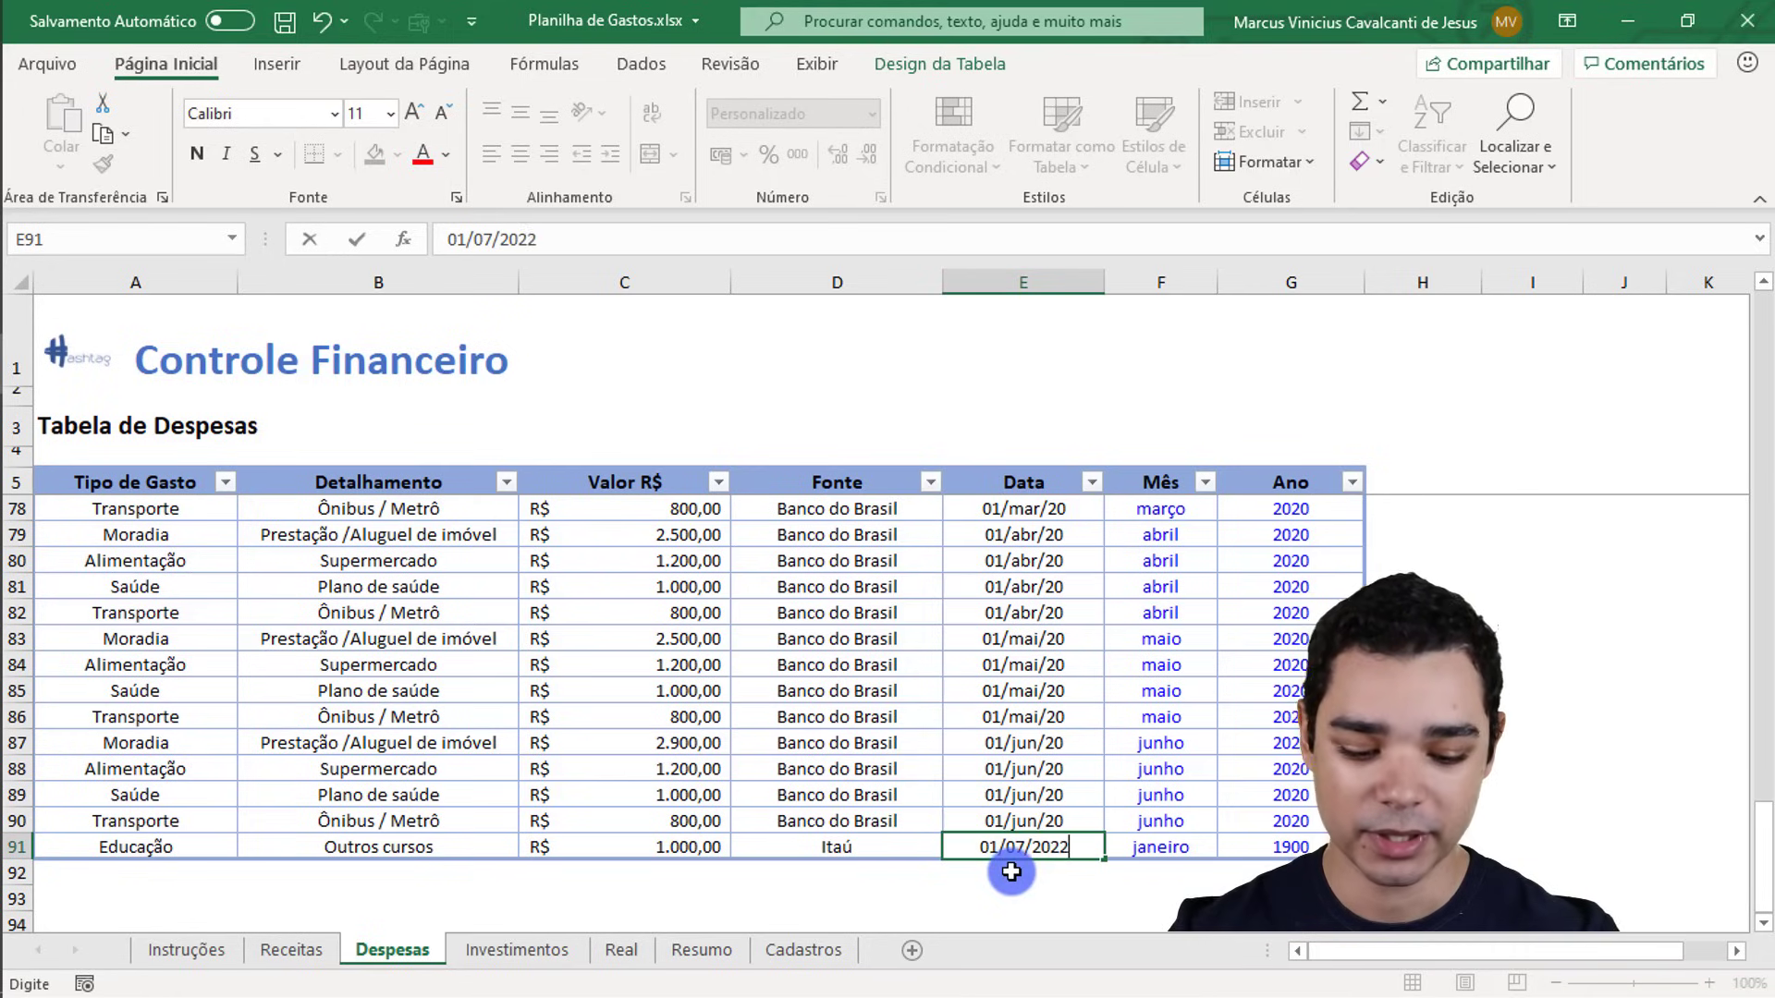
pyautogui.press('BackSpace')
pyautogui.press('BackSpace')
pyautogui.press('BackSpace')
pyautogui.press('BackSpace')
pyautogui.press('BackSpace')
pyautogui.press('BackSpace')
pyautogui.press('BackSpace')
pyautogui.write('jul/20')
pyautogui.hotkey('ctrl', 'Return')
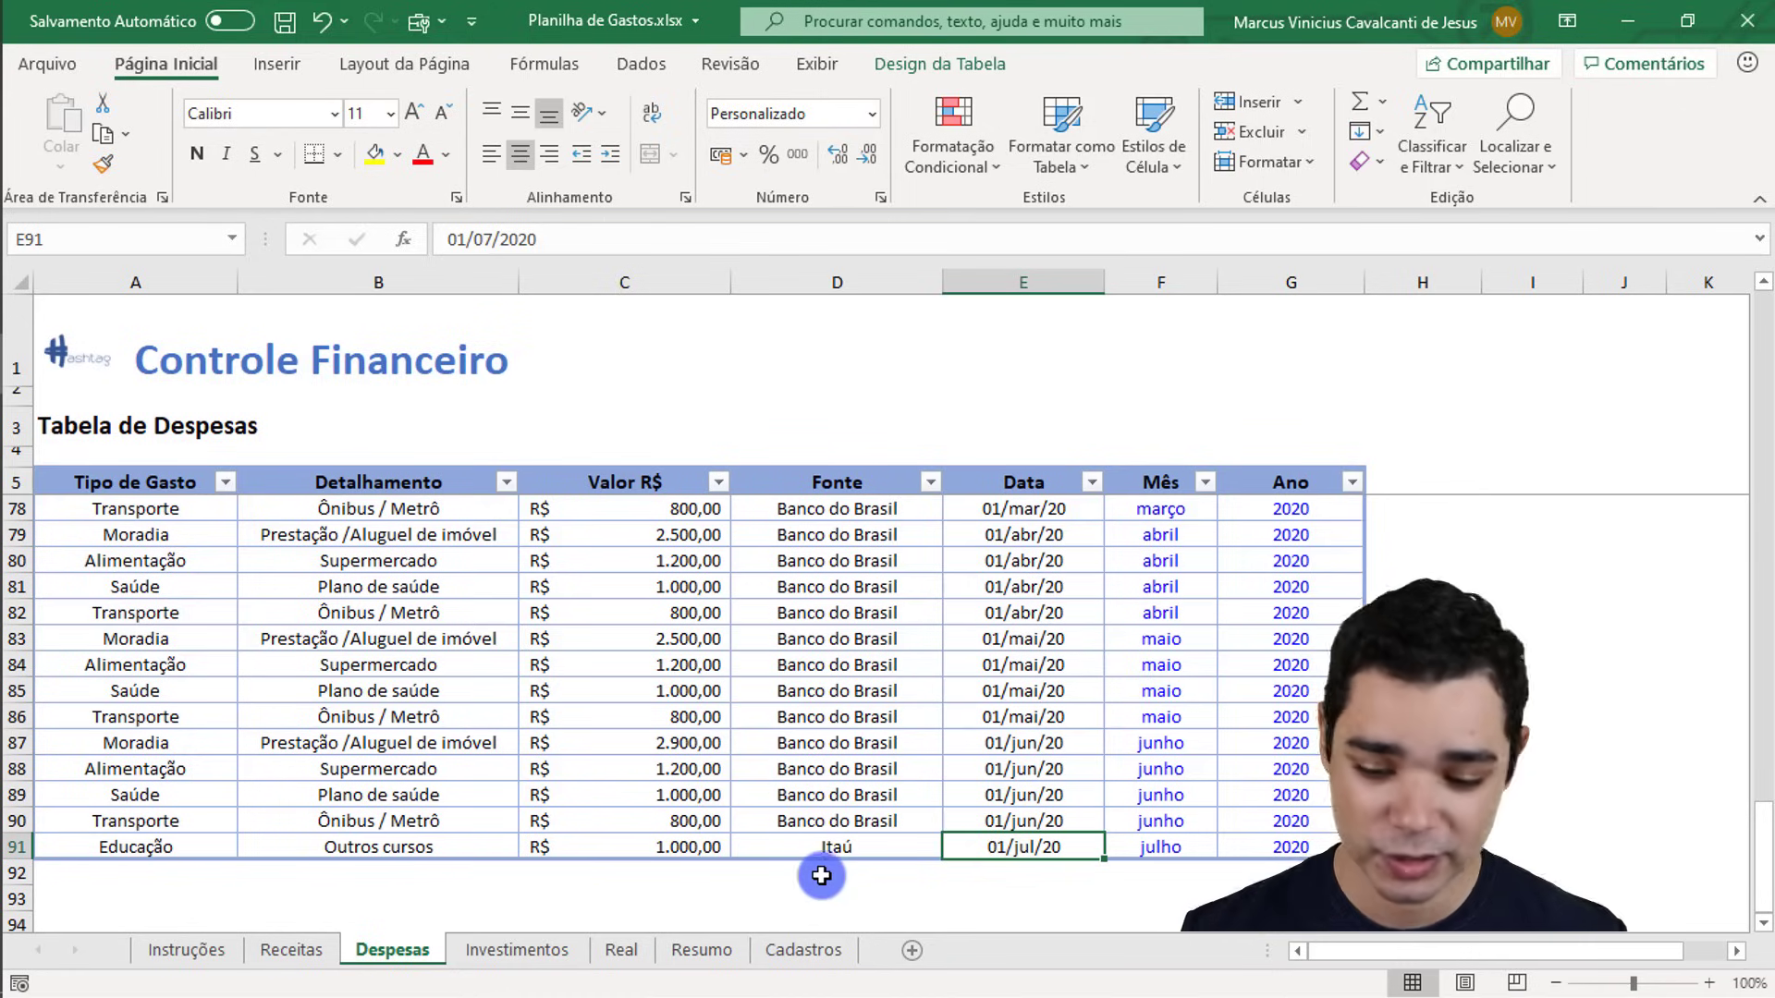
# Step: Open the Investimentos sheet and review the allowed investment types in A6
pyautogui.click(467, 951)
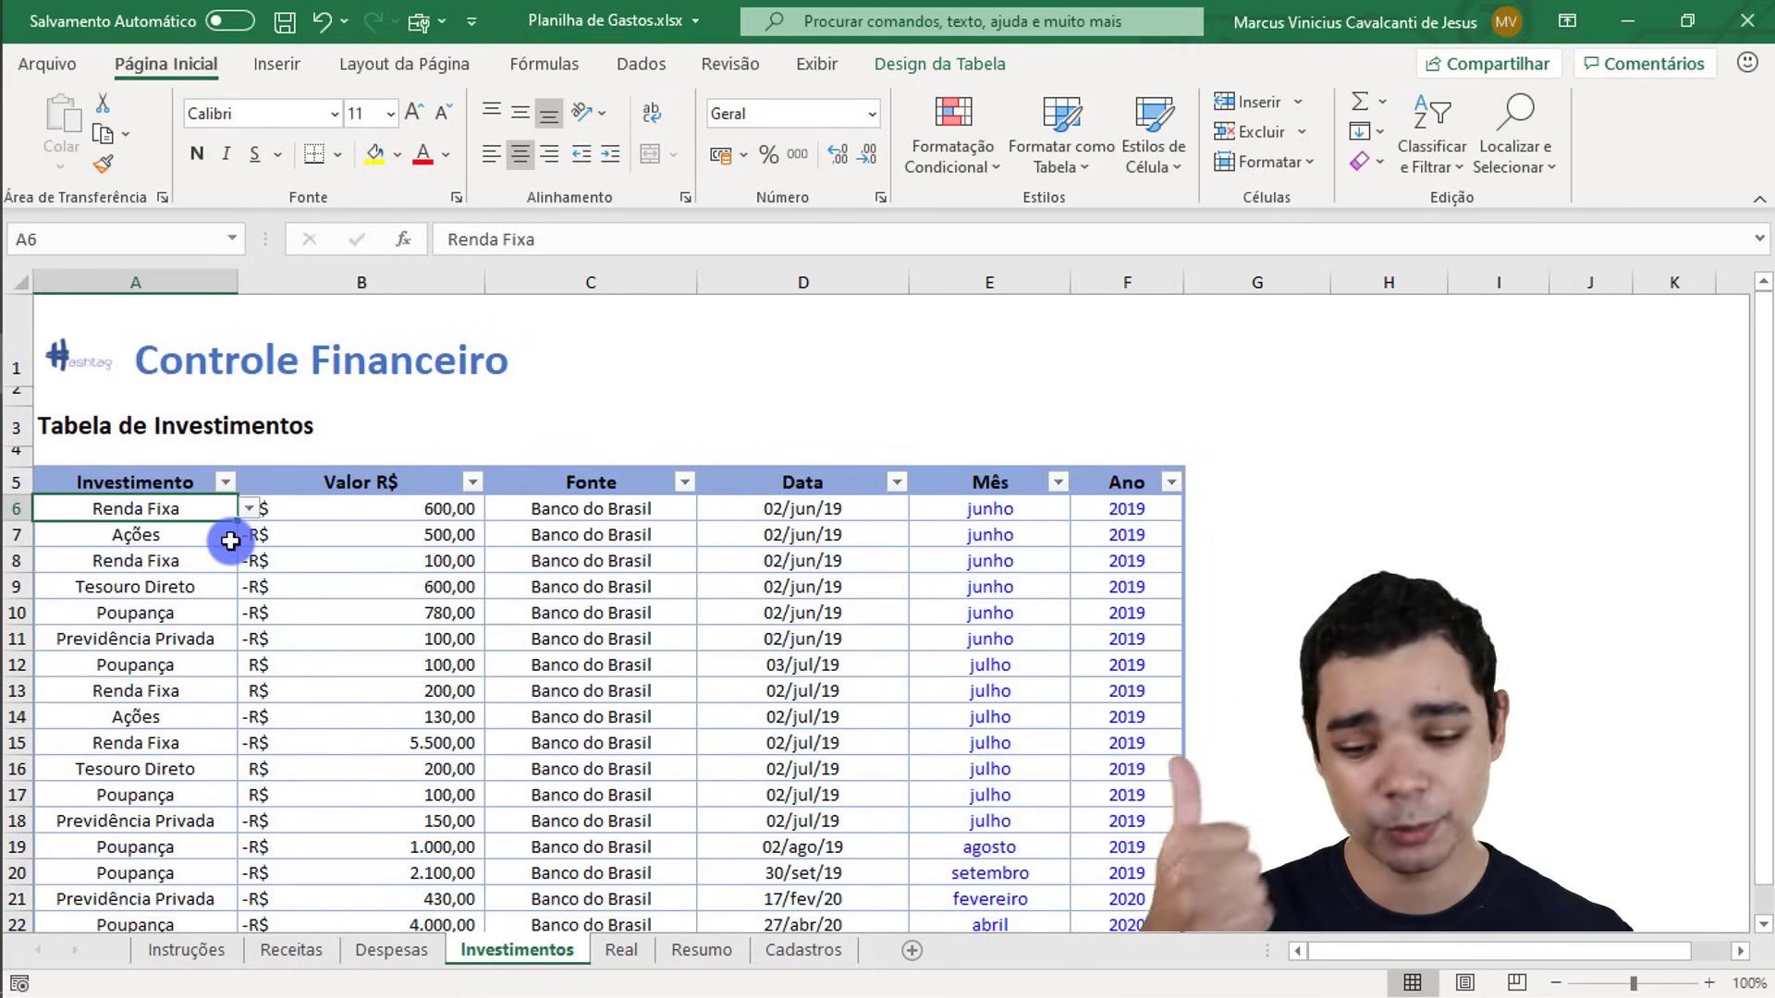
pyautogui.click(246, 510)
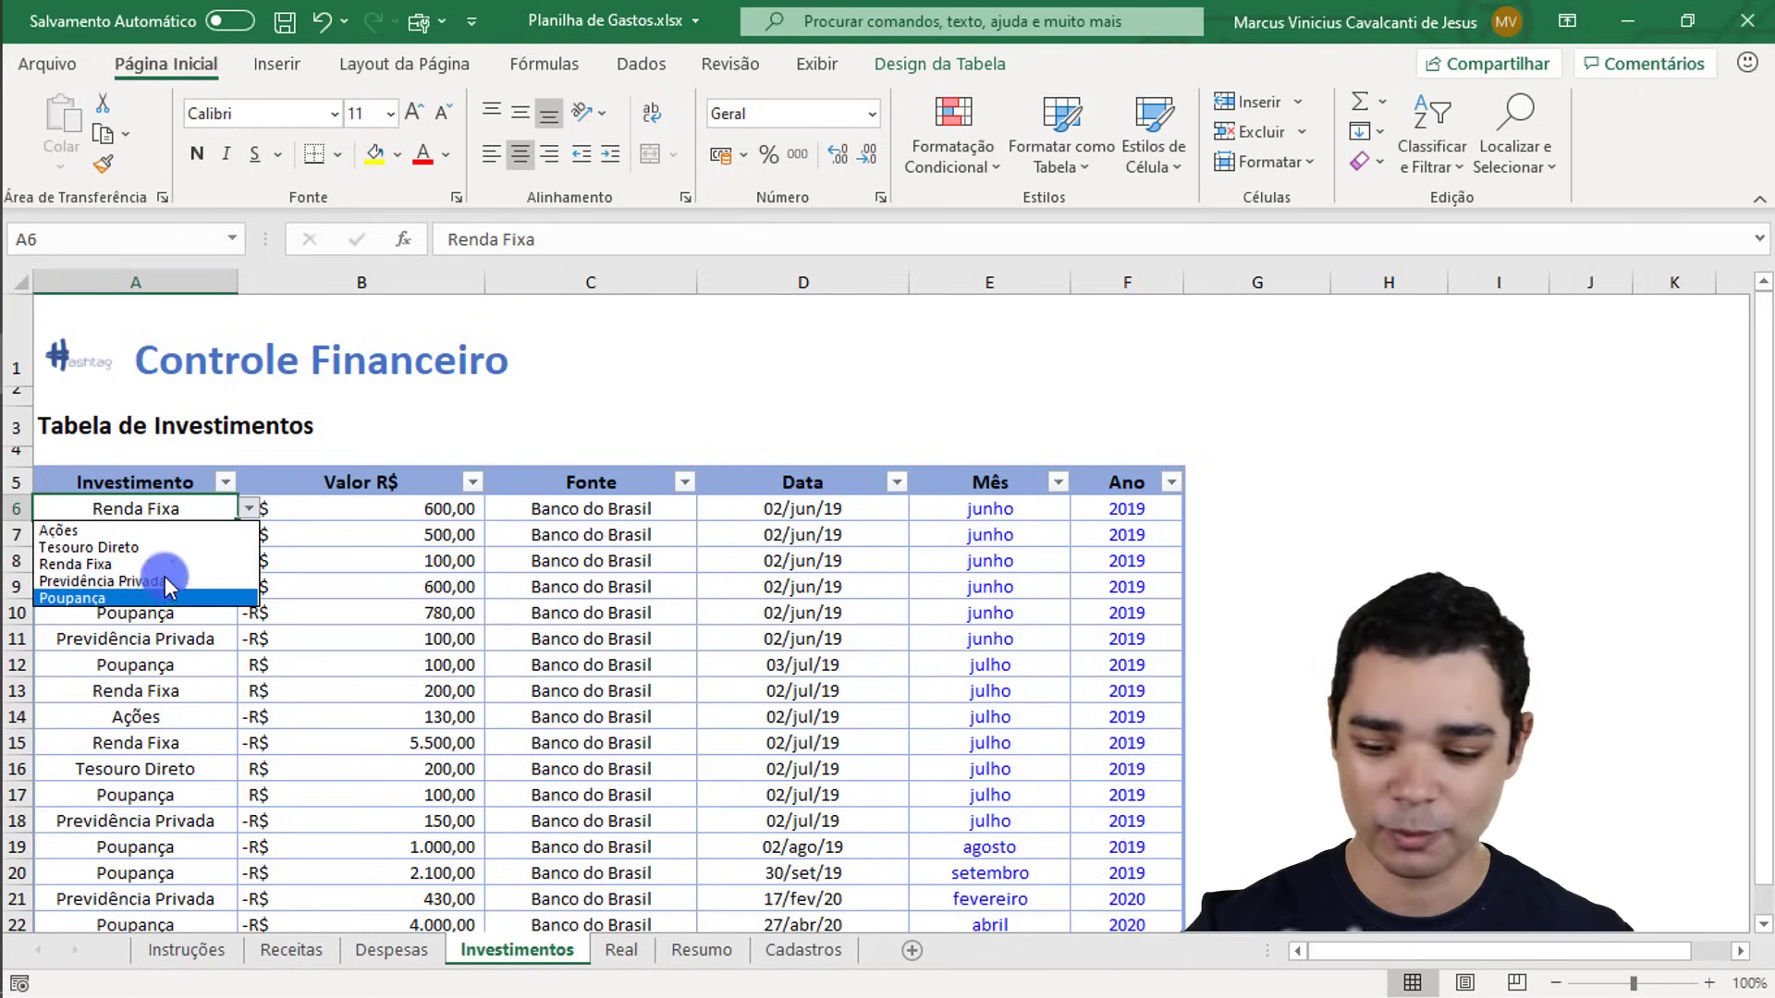
pyautogui.click(203, 513)
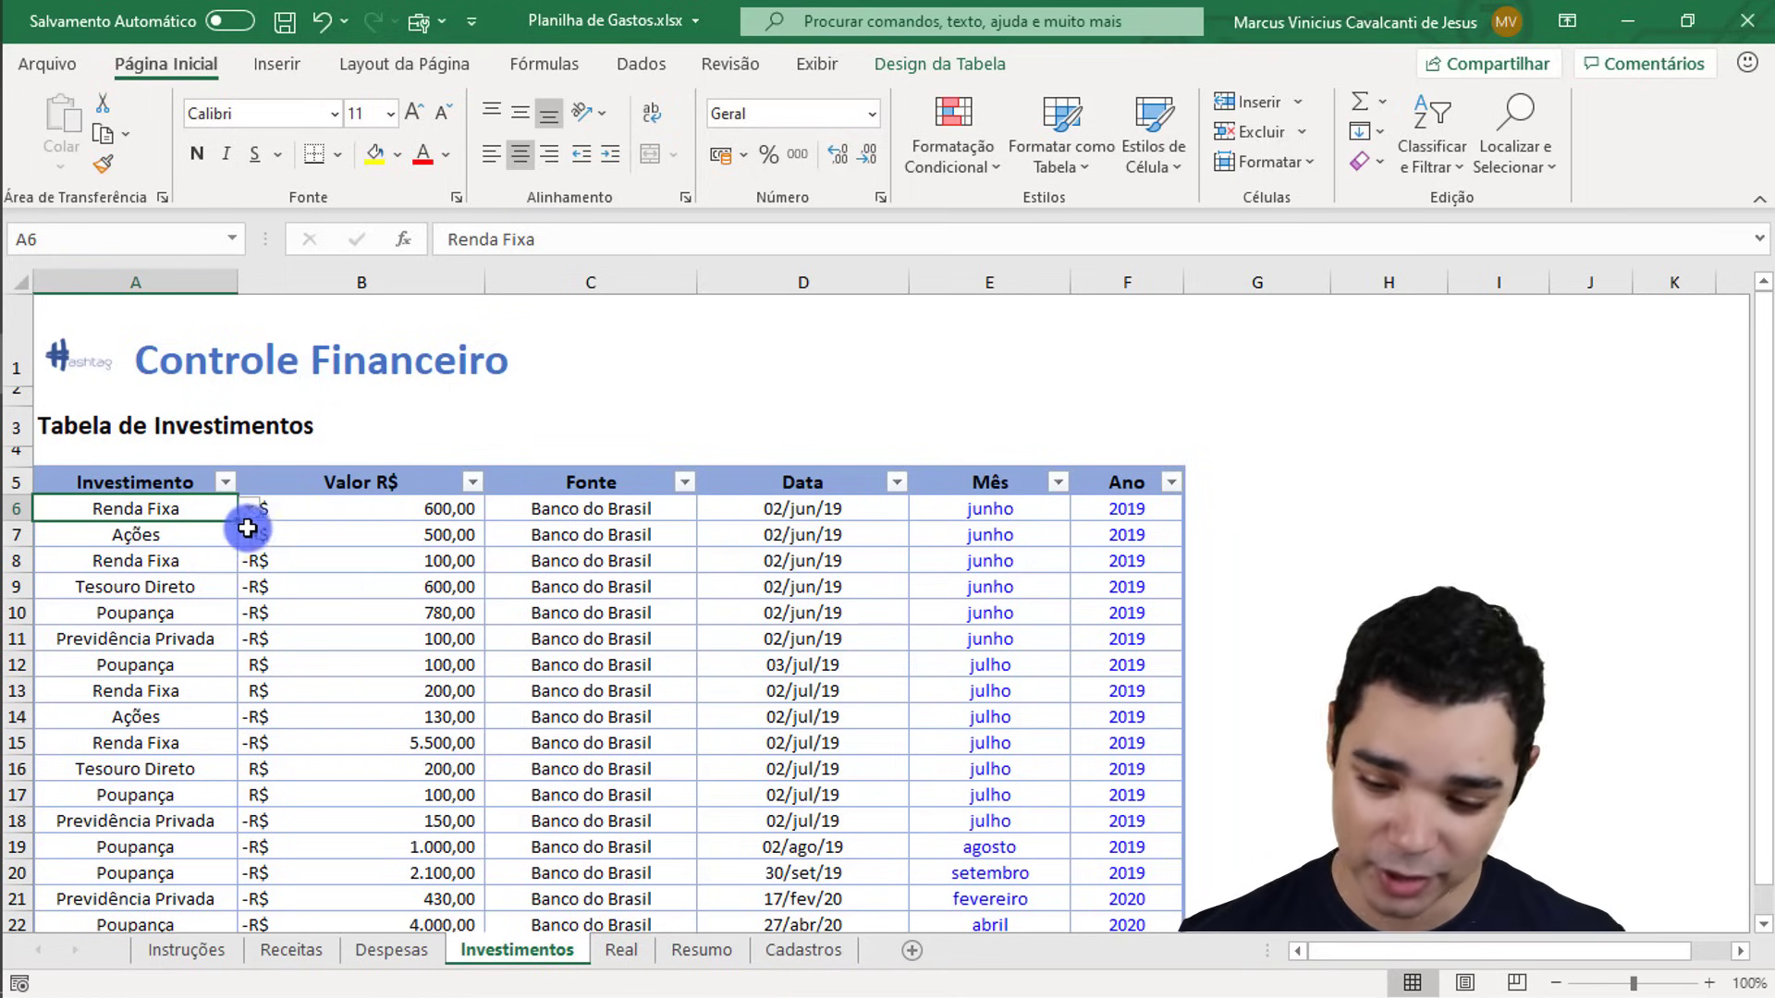
# Step: Select columns Investimento through Ano, then the first row's -600, Banco do Brasil and Renda Fixa cells
pyautogui.click(169, 271)
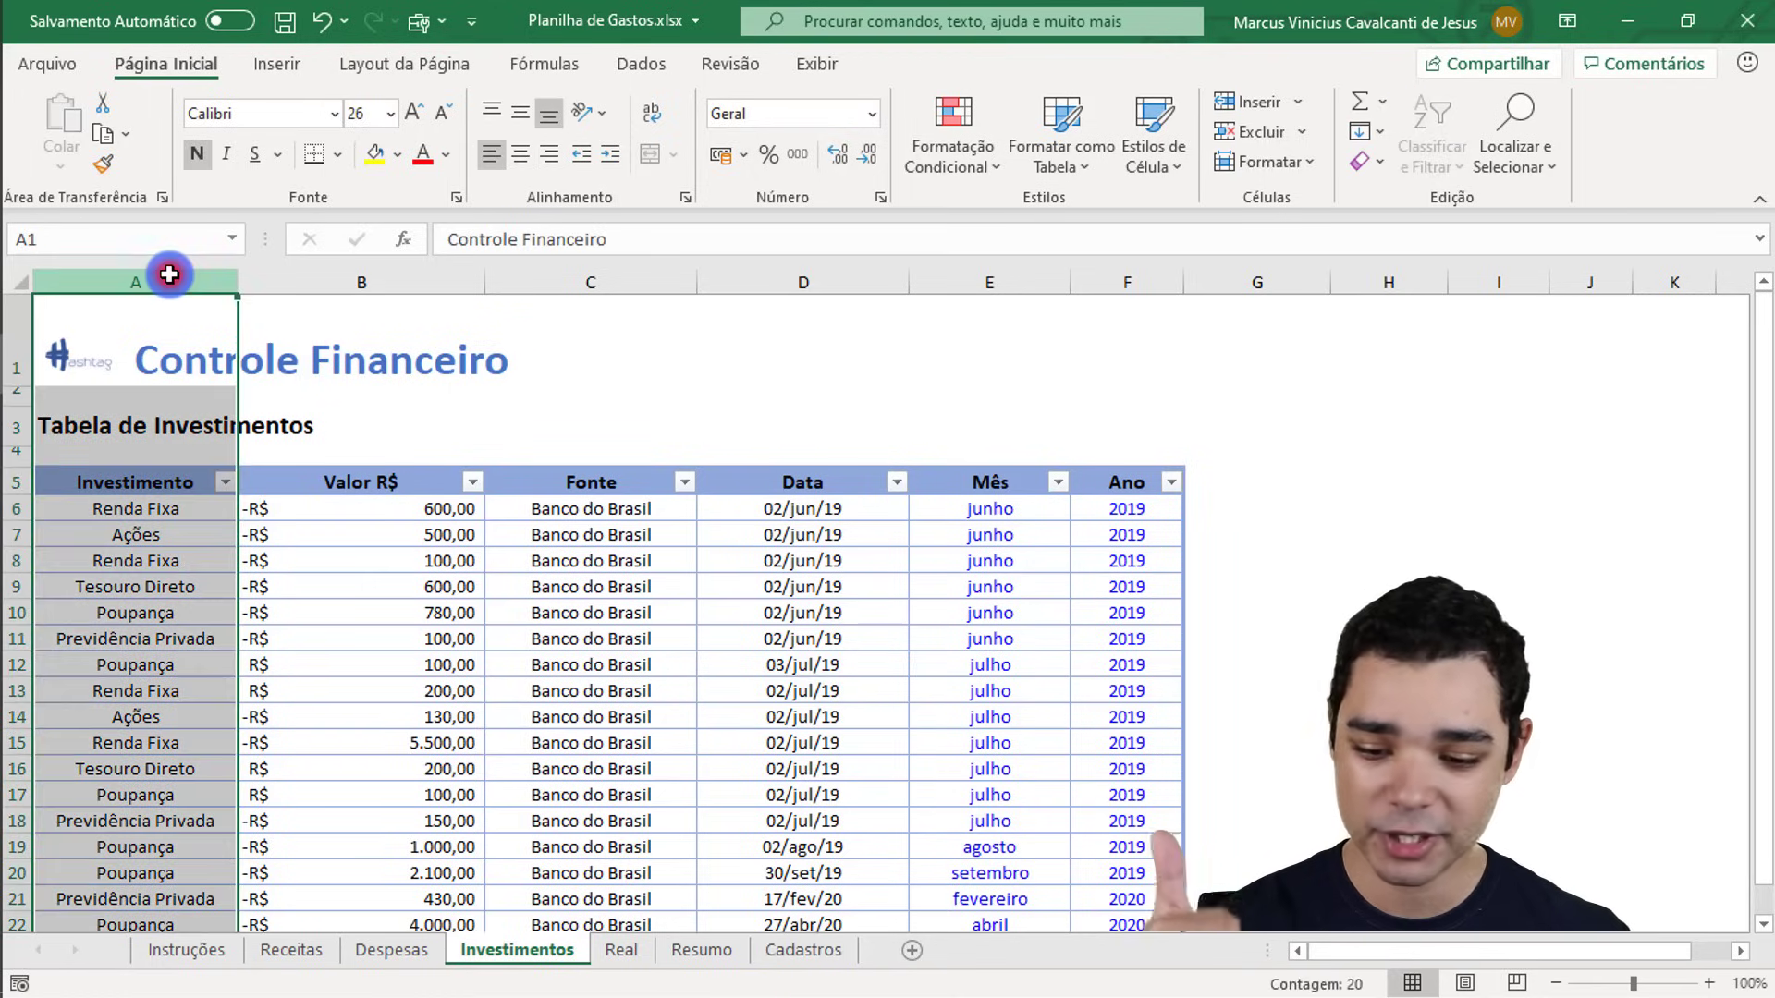
pyautogui.click(300, 280)
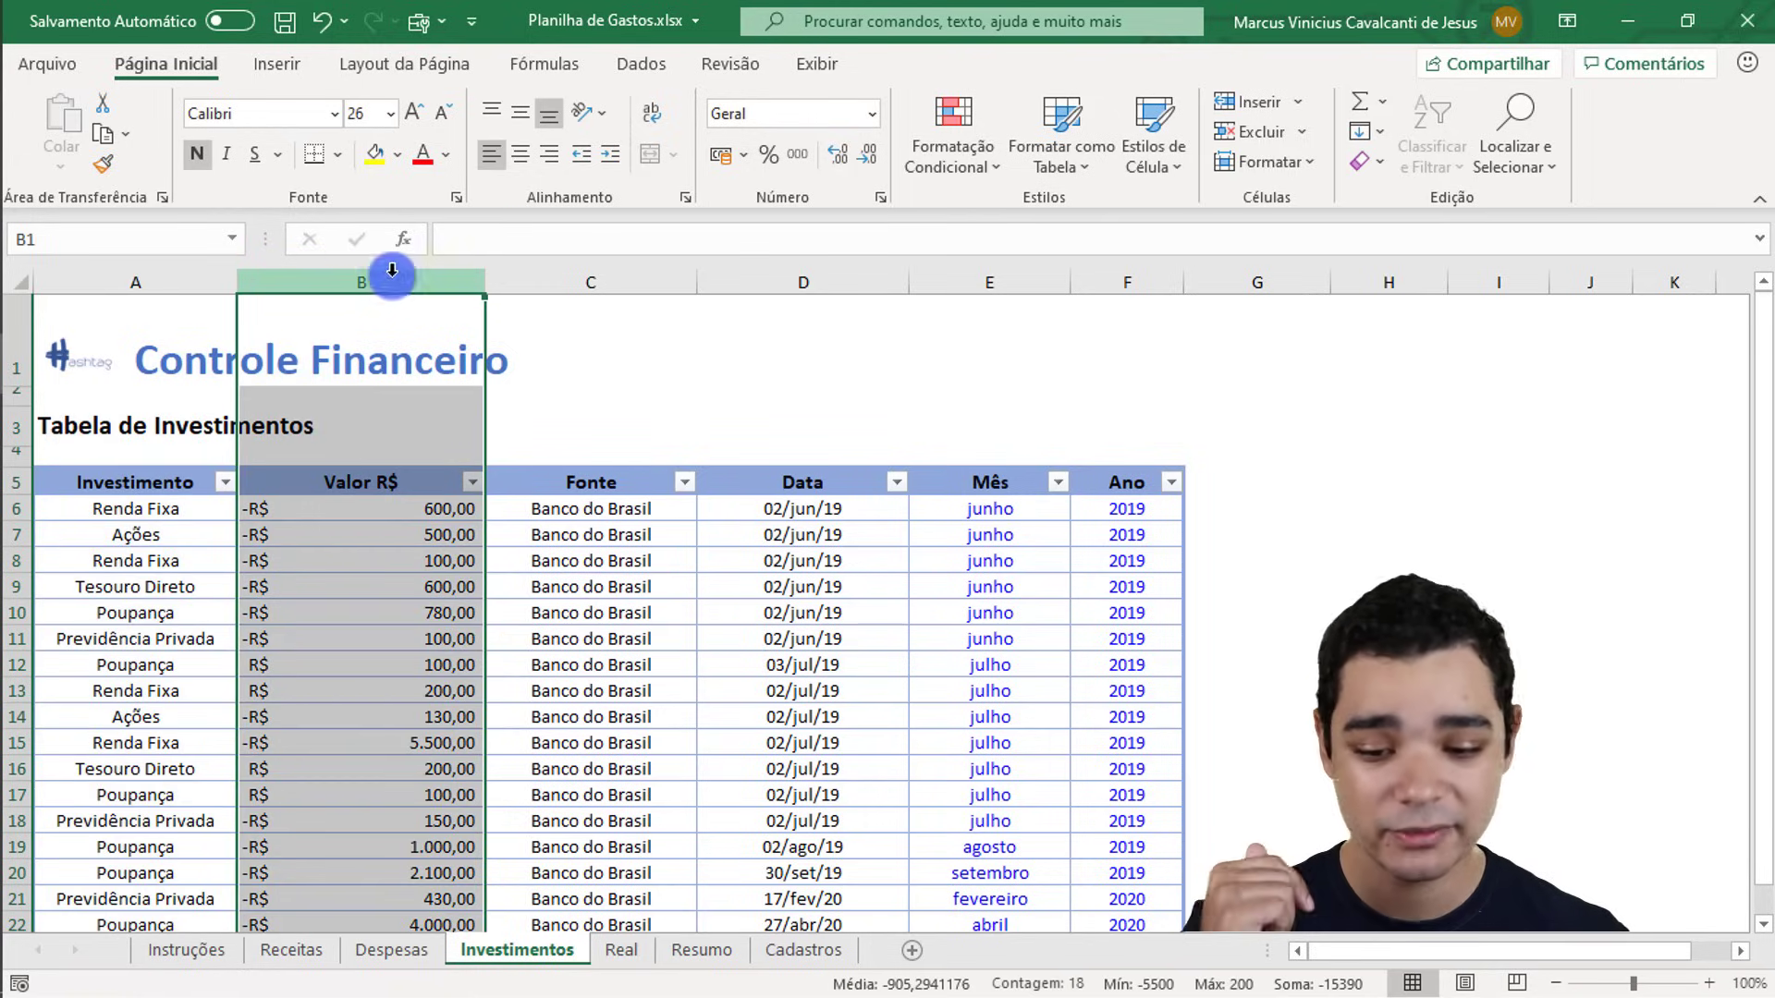
pyautogui.click(522, 281)
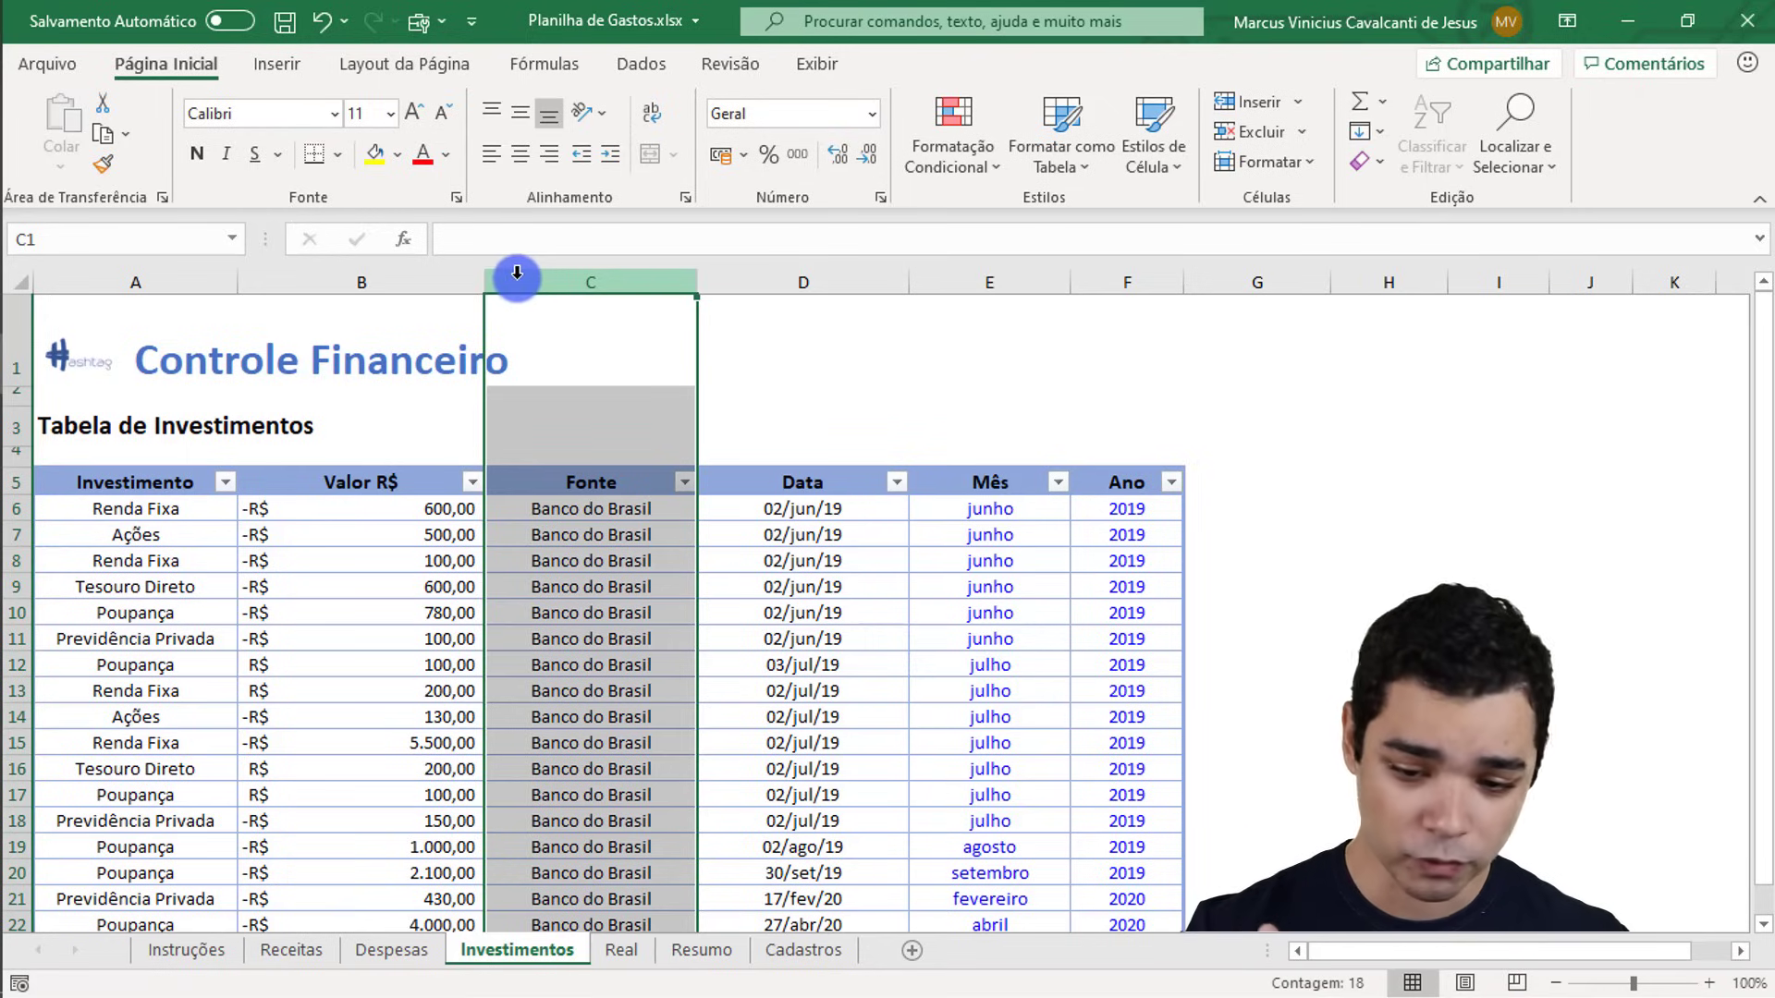
pyautogui.click(819, 276)
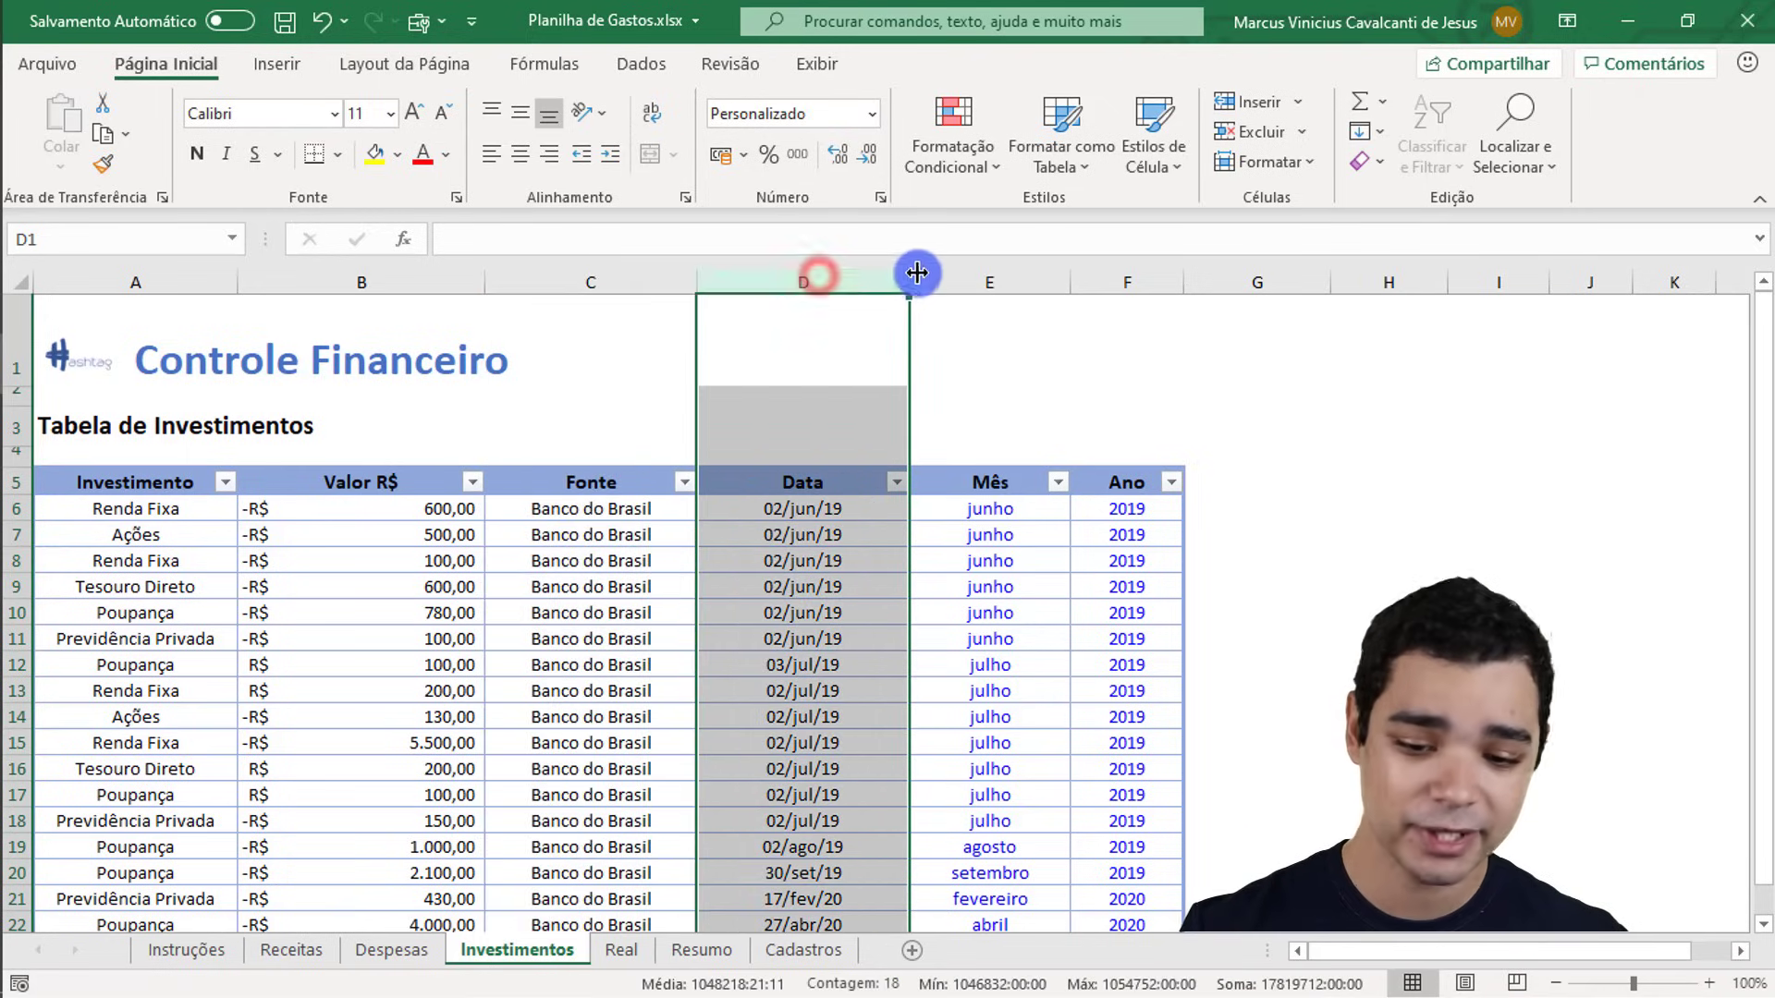
pyautogui.click(957, 275)
pyautogui.click(1119, 275)
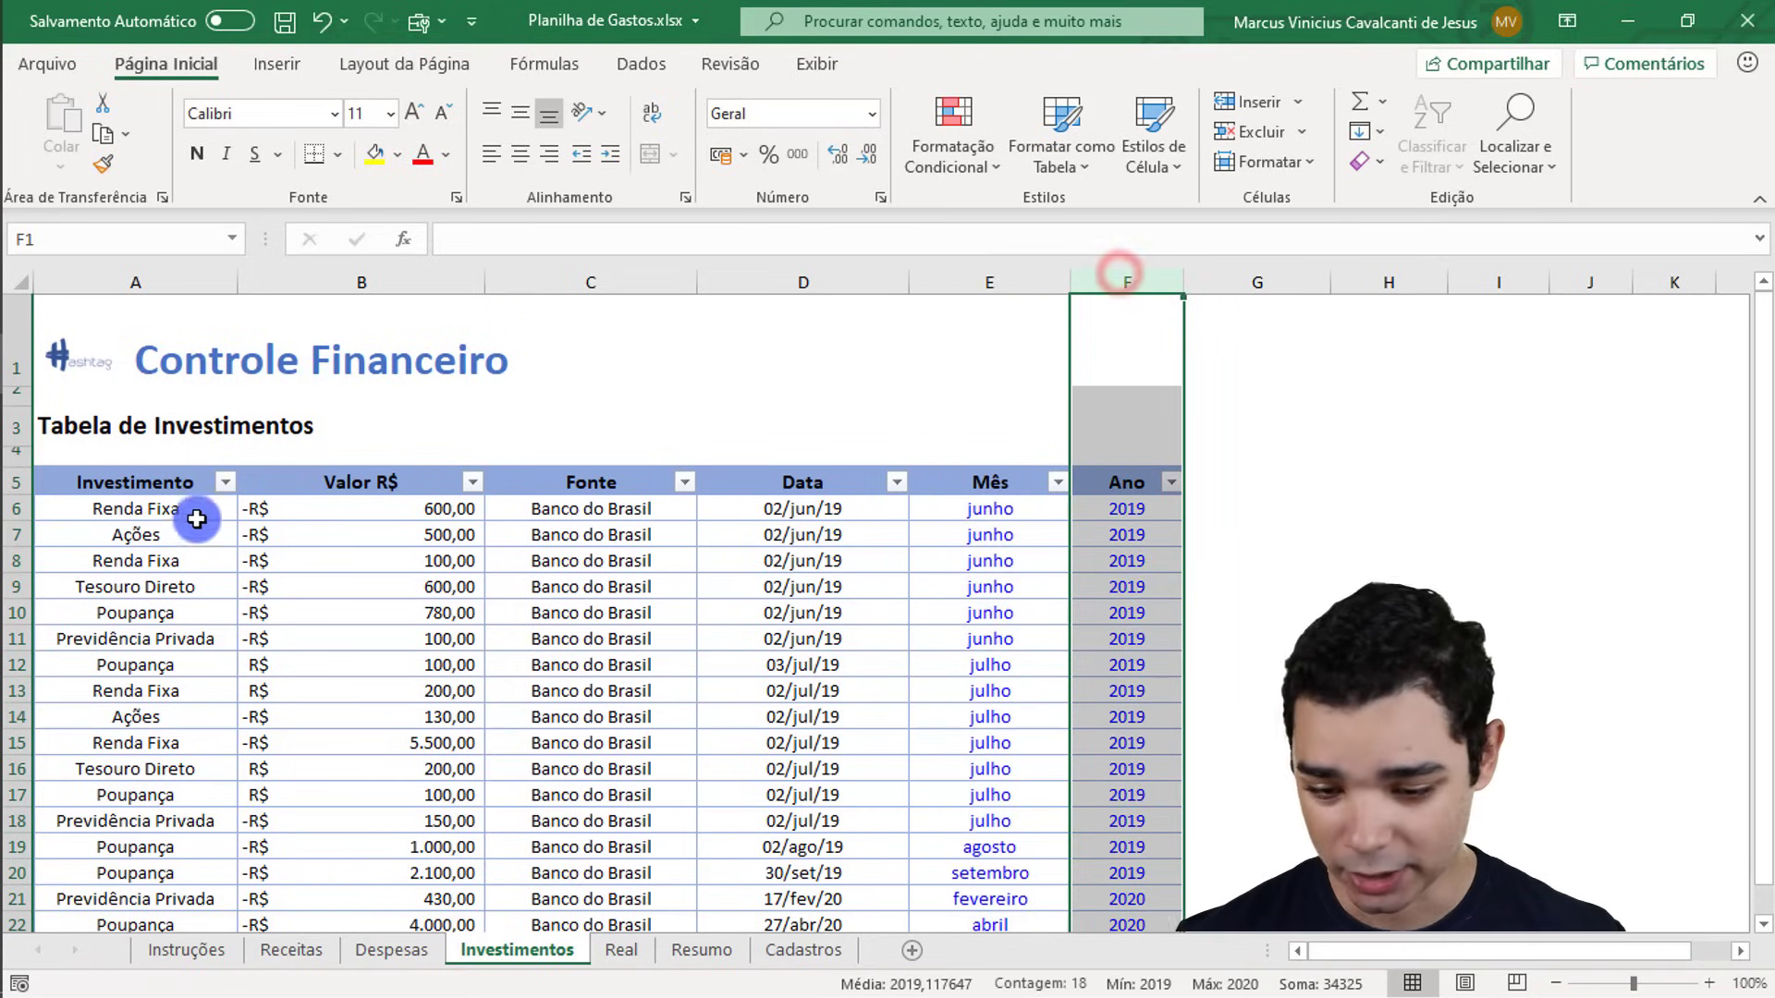
pyautogui.click(266, 508)
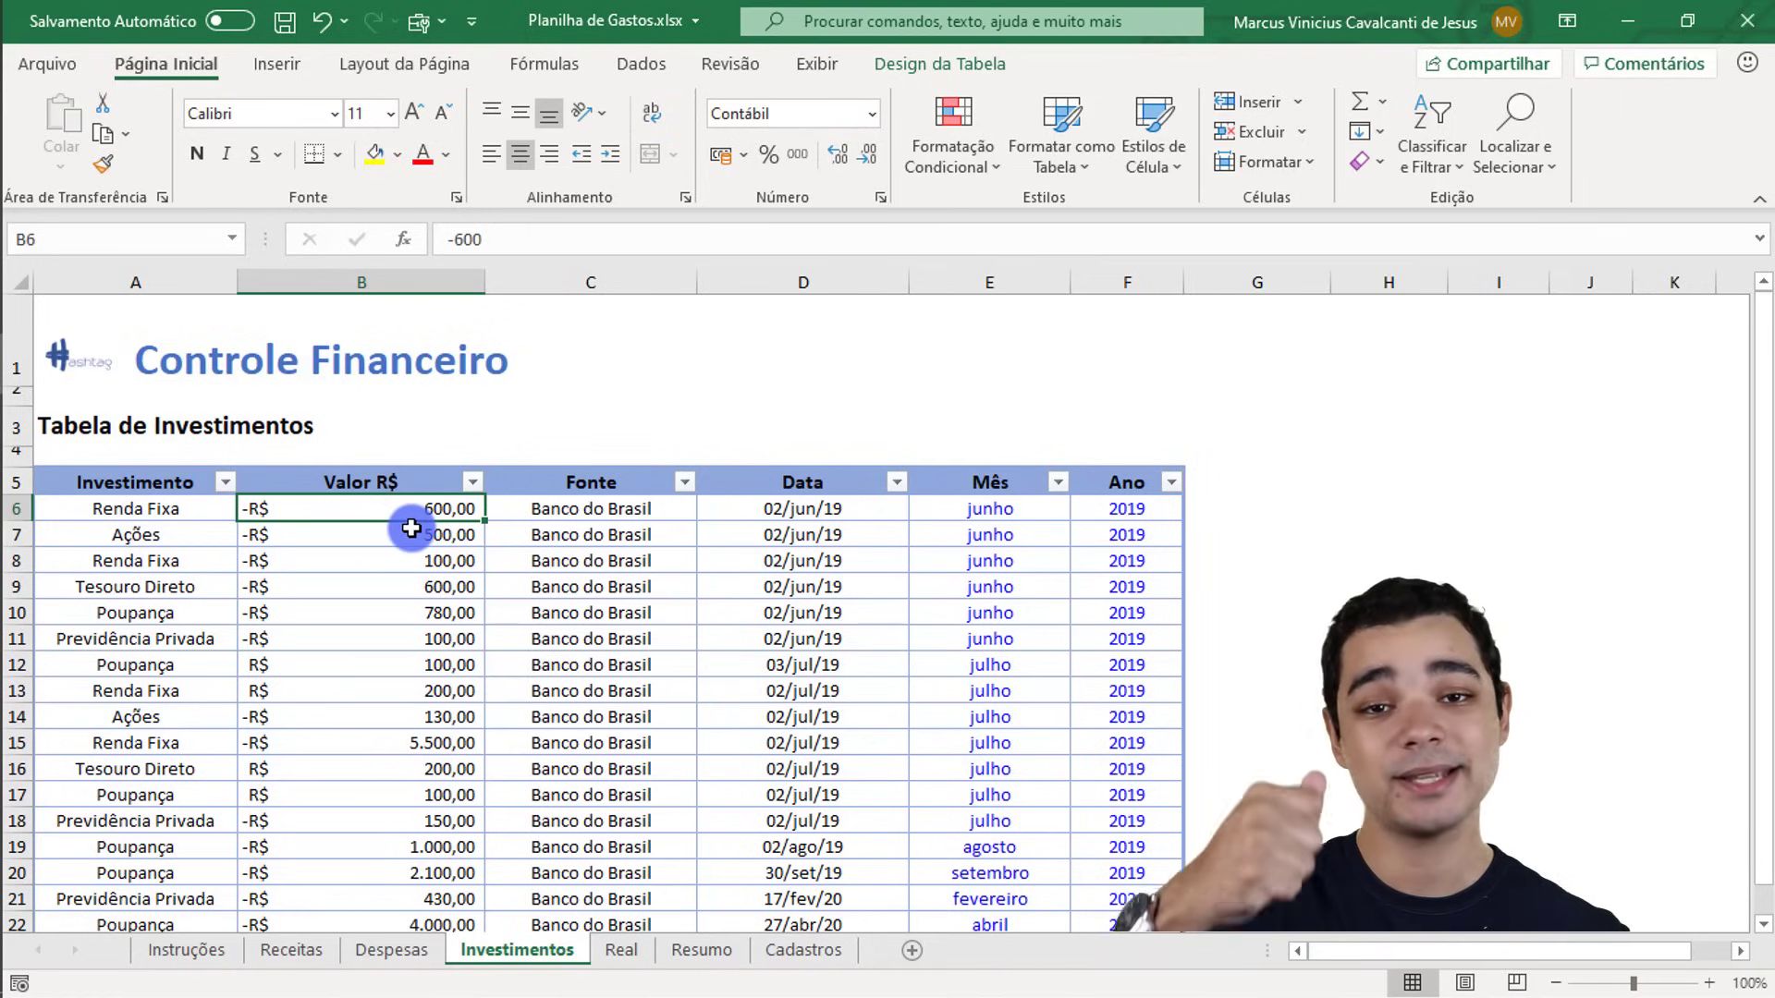
pyautogui.click(628, 505)
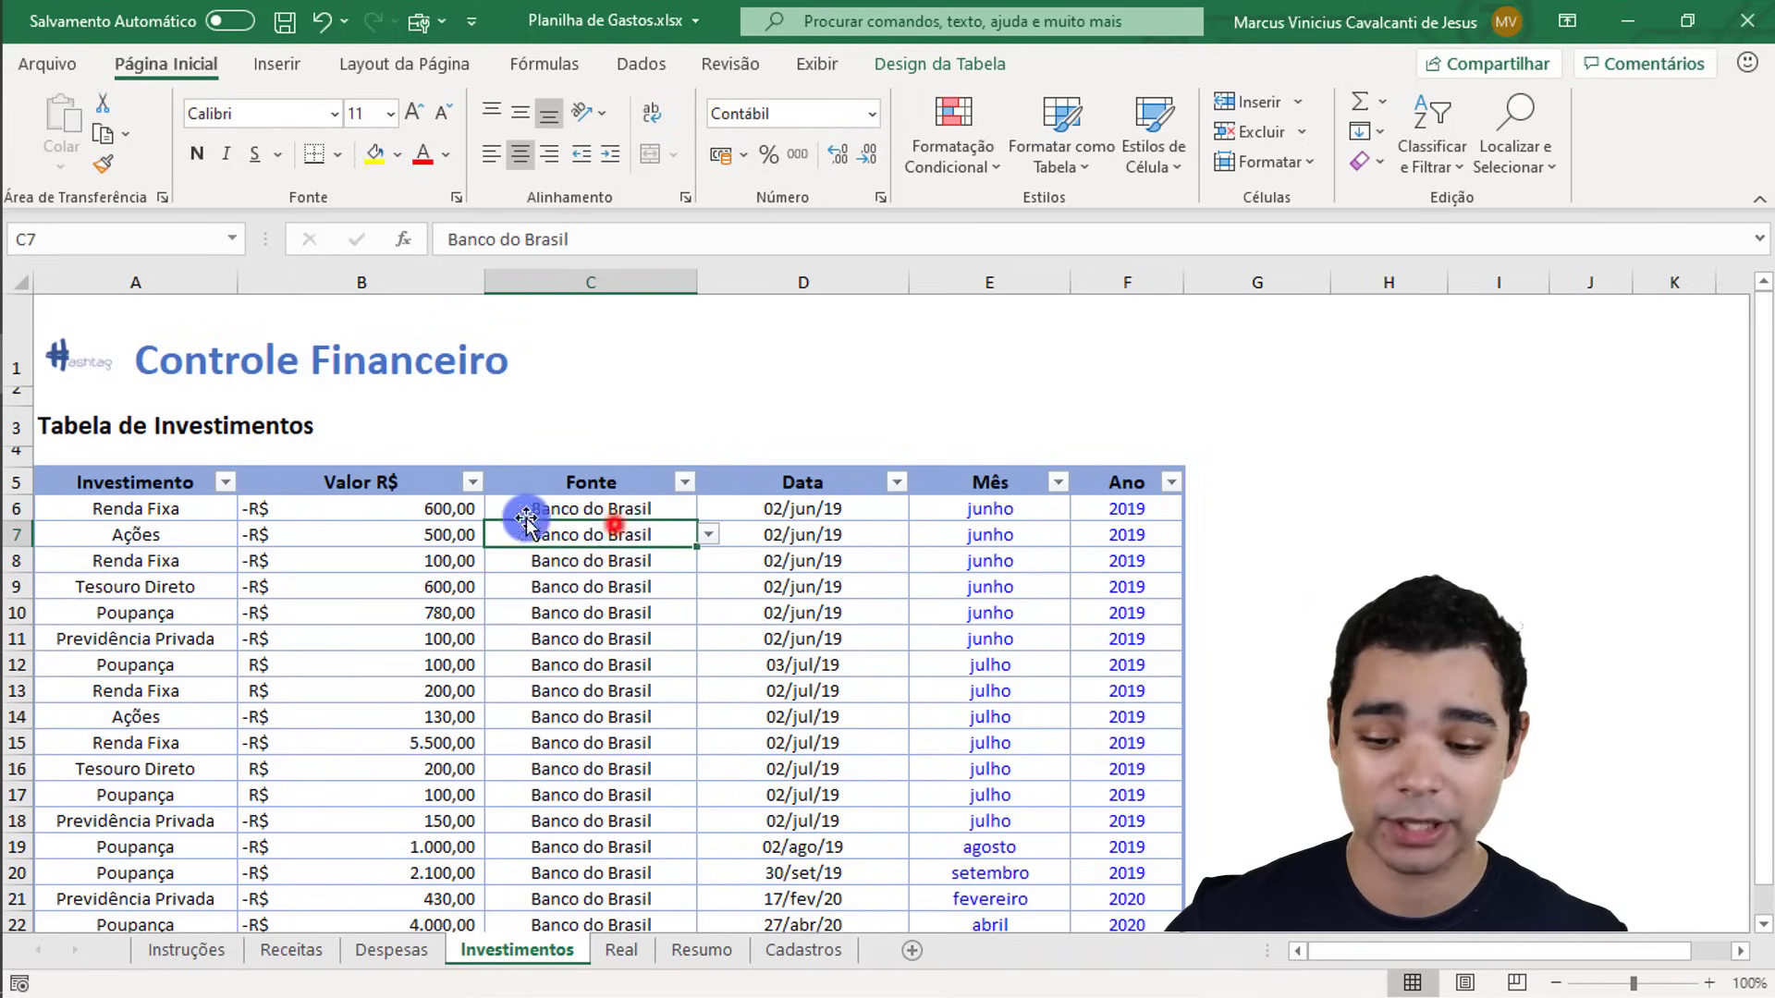
pyautogui.click(208, 508)
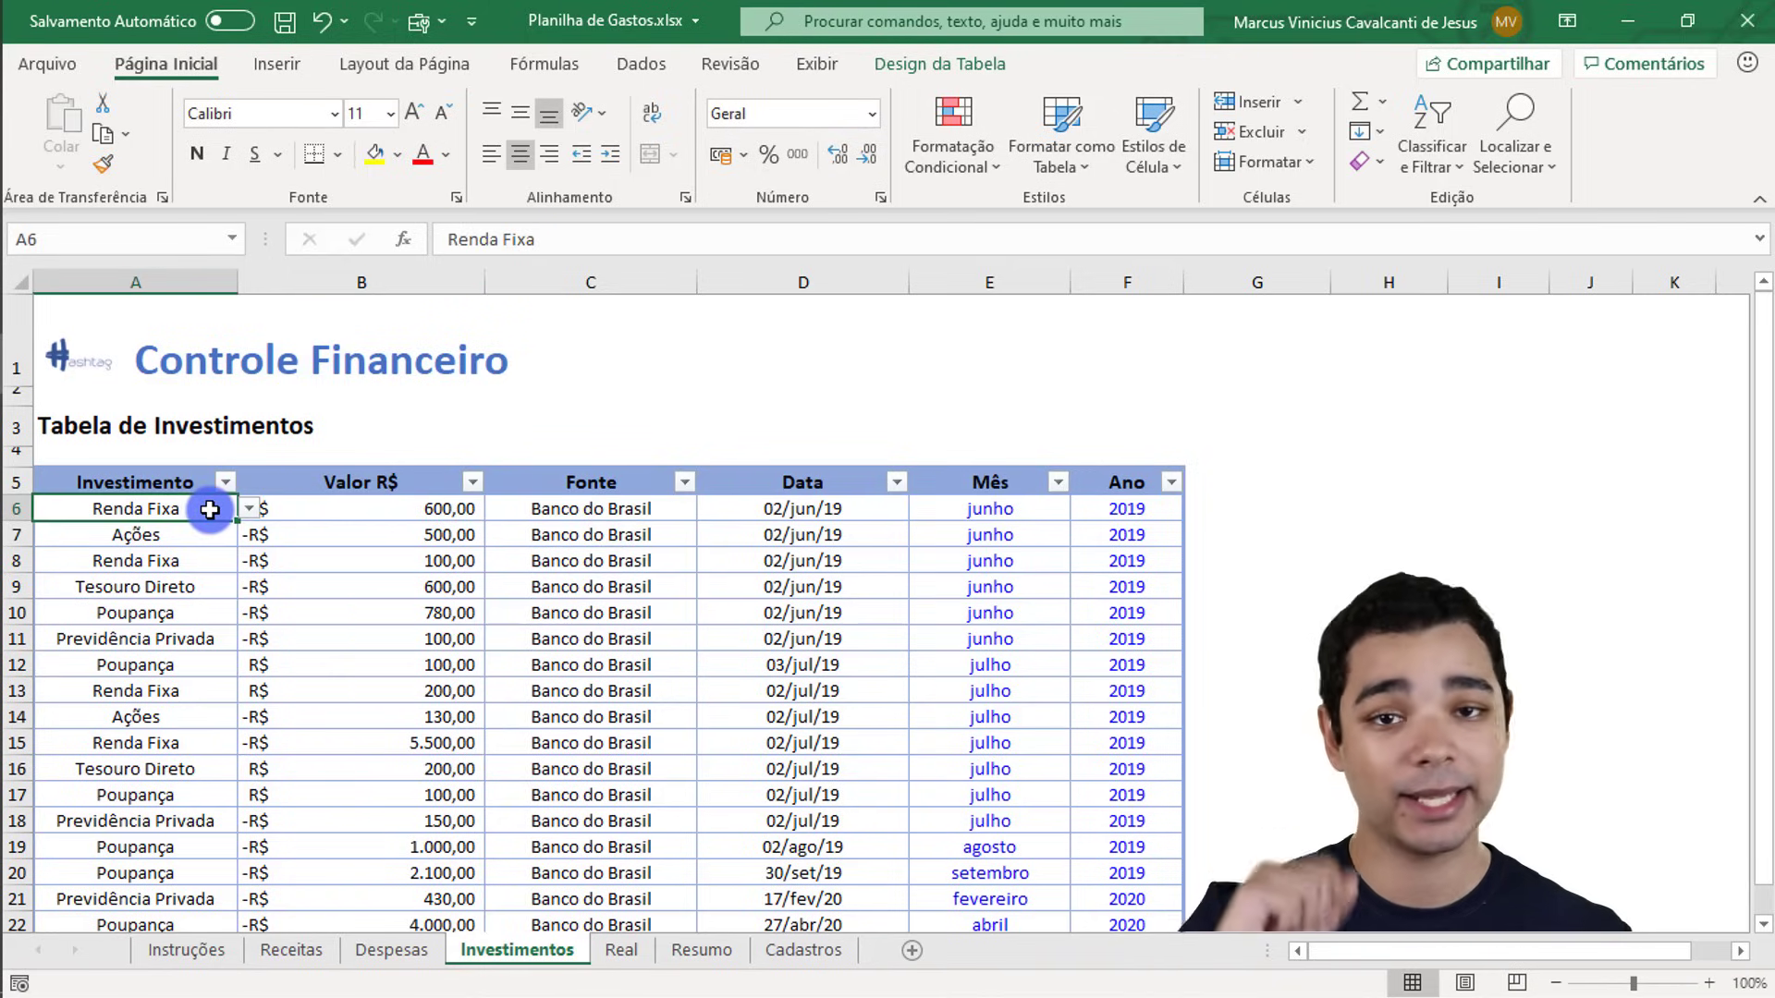
pyautogui.click(351, 503)
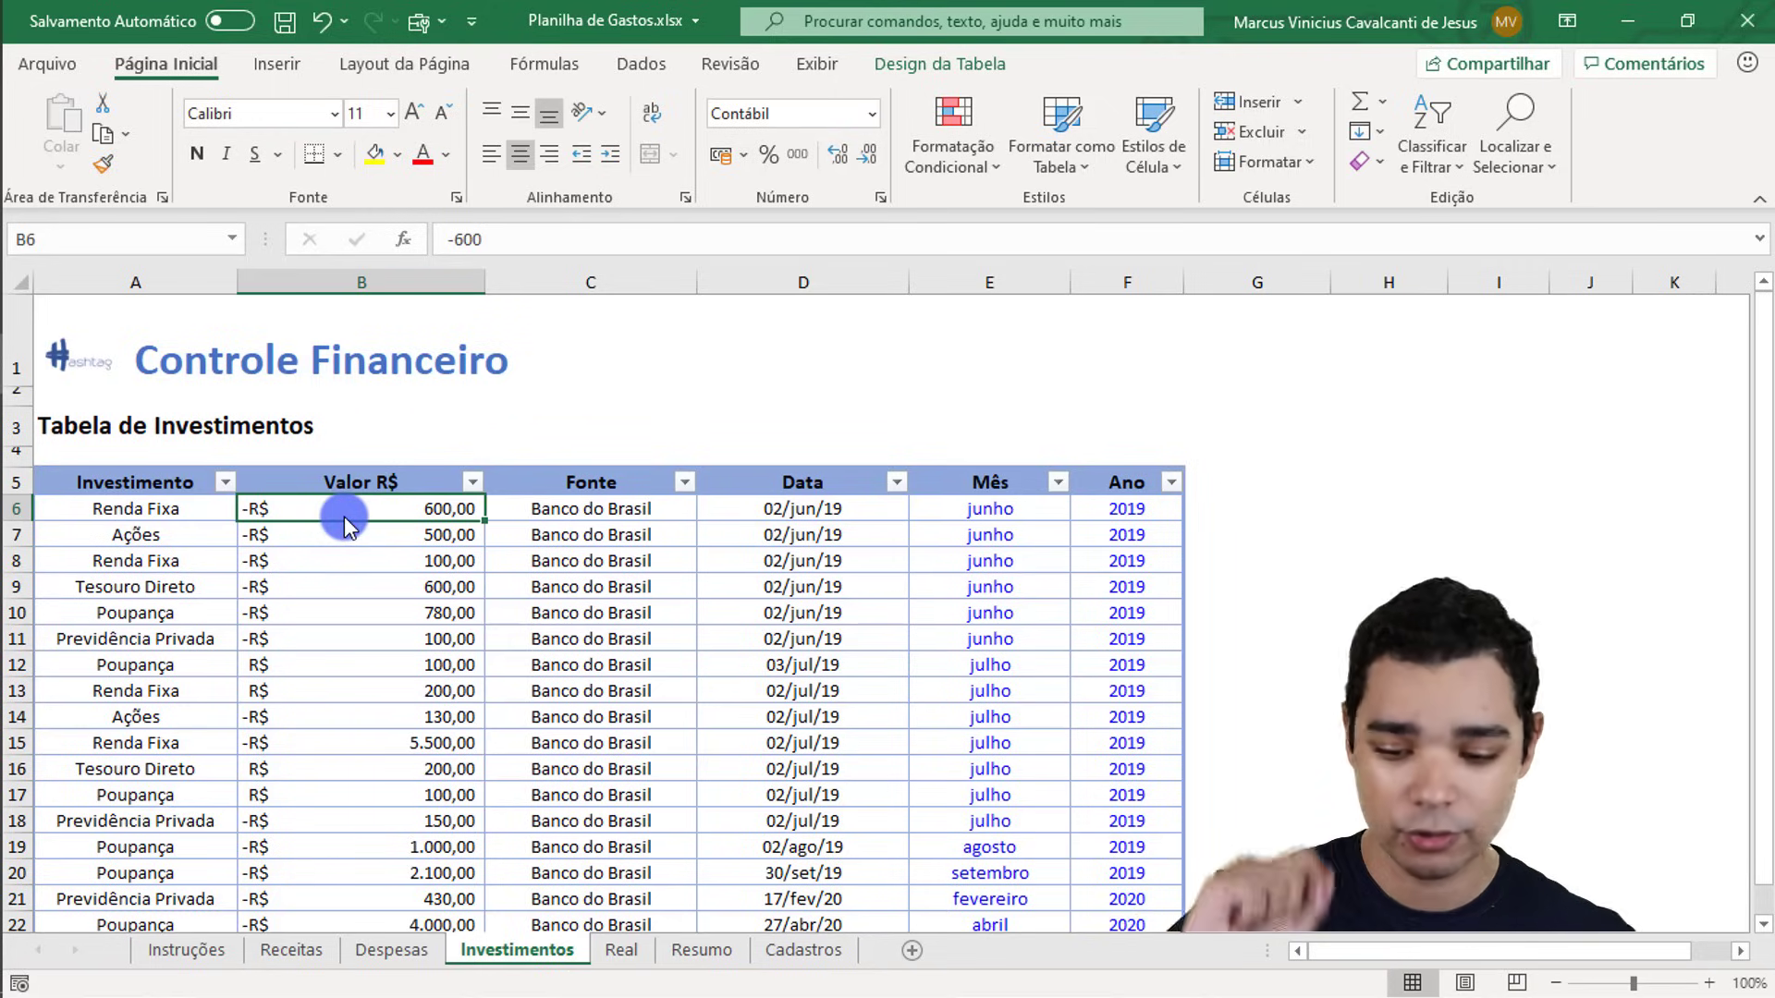
pyautogui.scroll(-1, 349, 555)
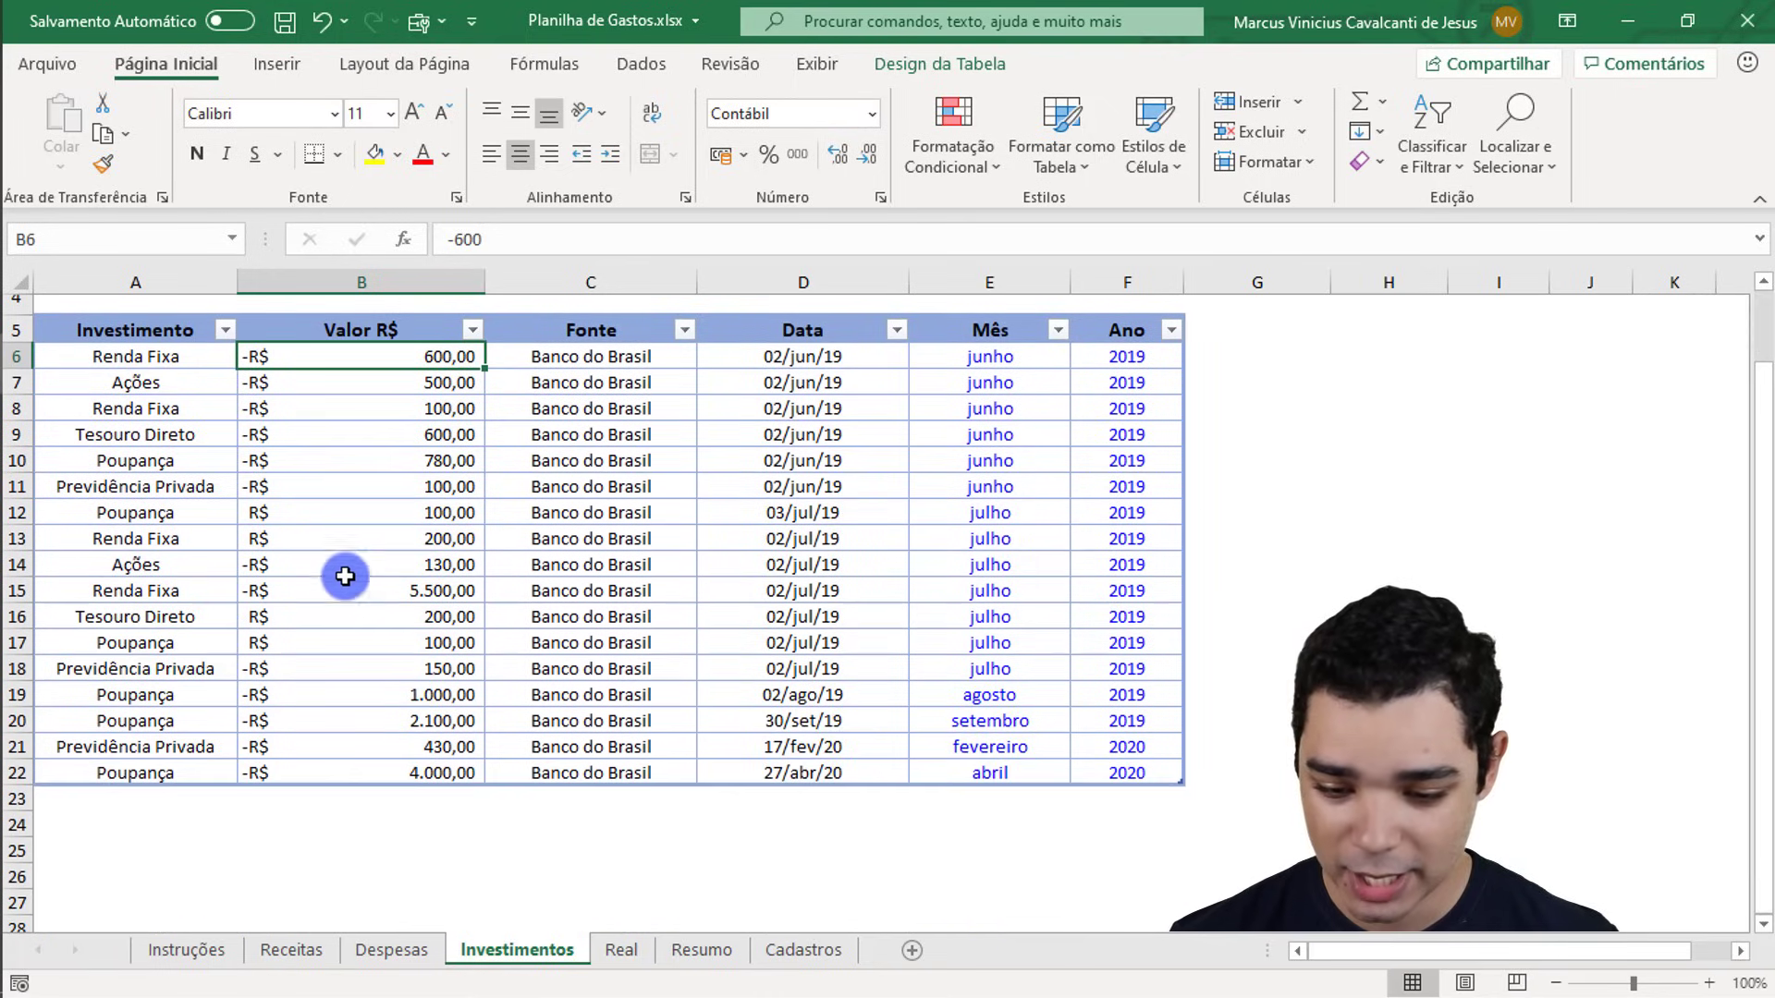
pyautogui.click(316, 620)
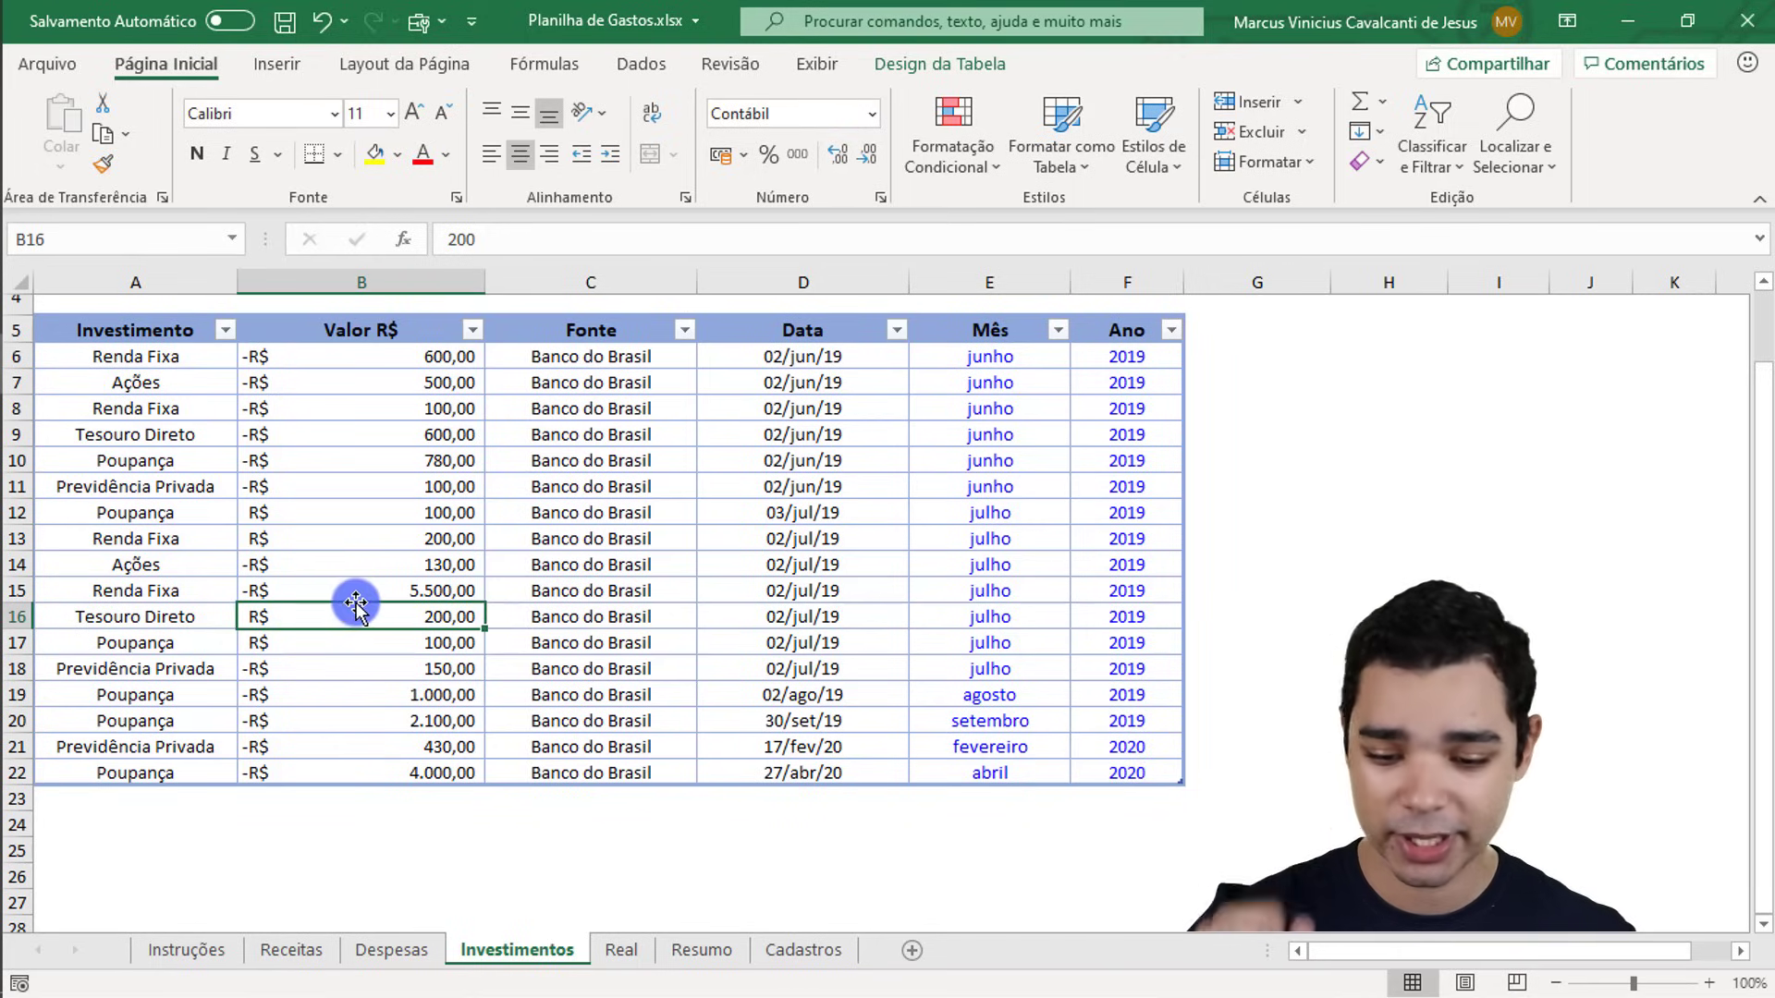
pyautogui.click(524, 616)
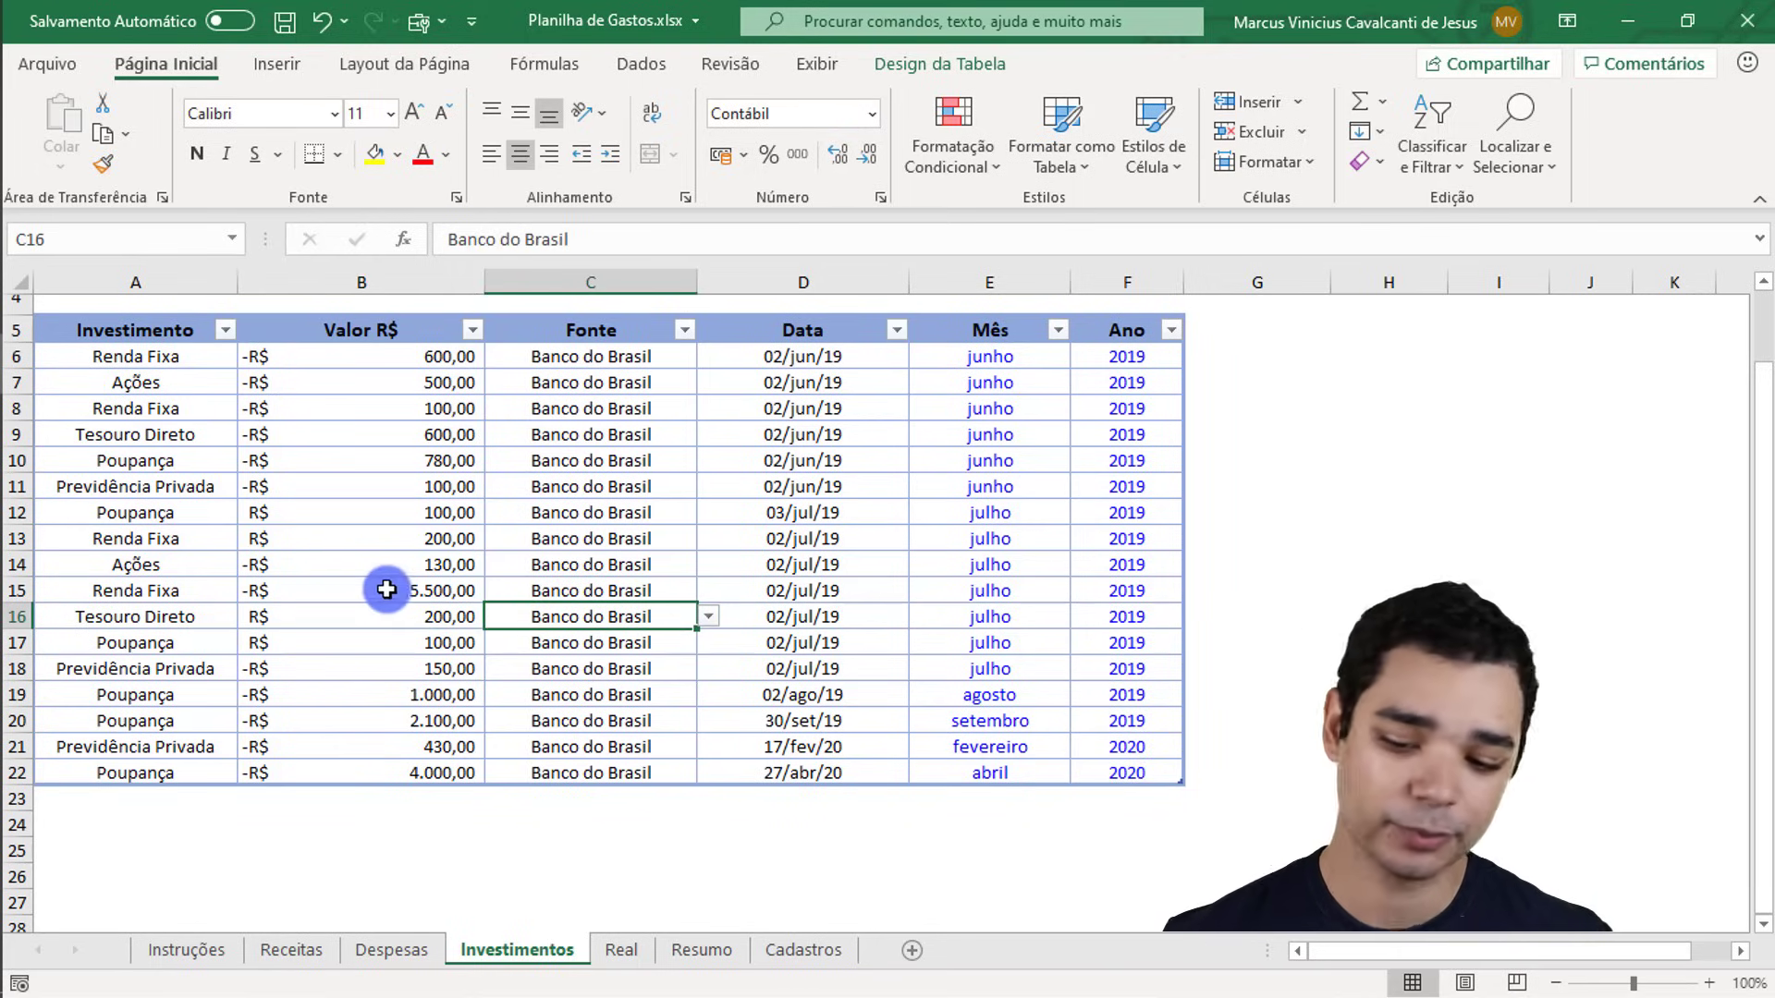
pyautogui.scroll(1, 400, 588)
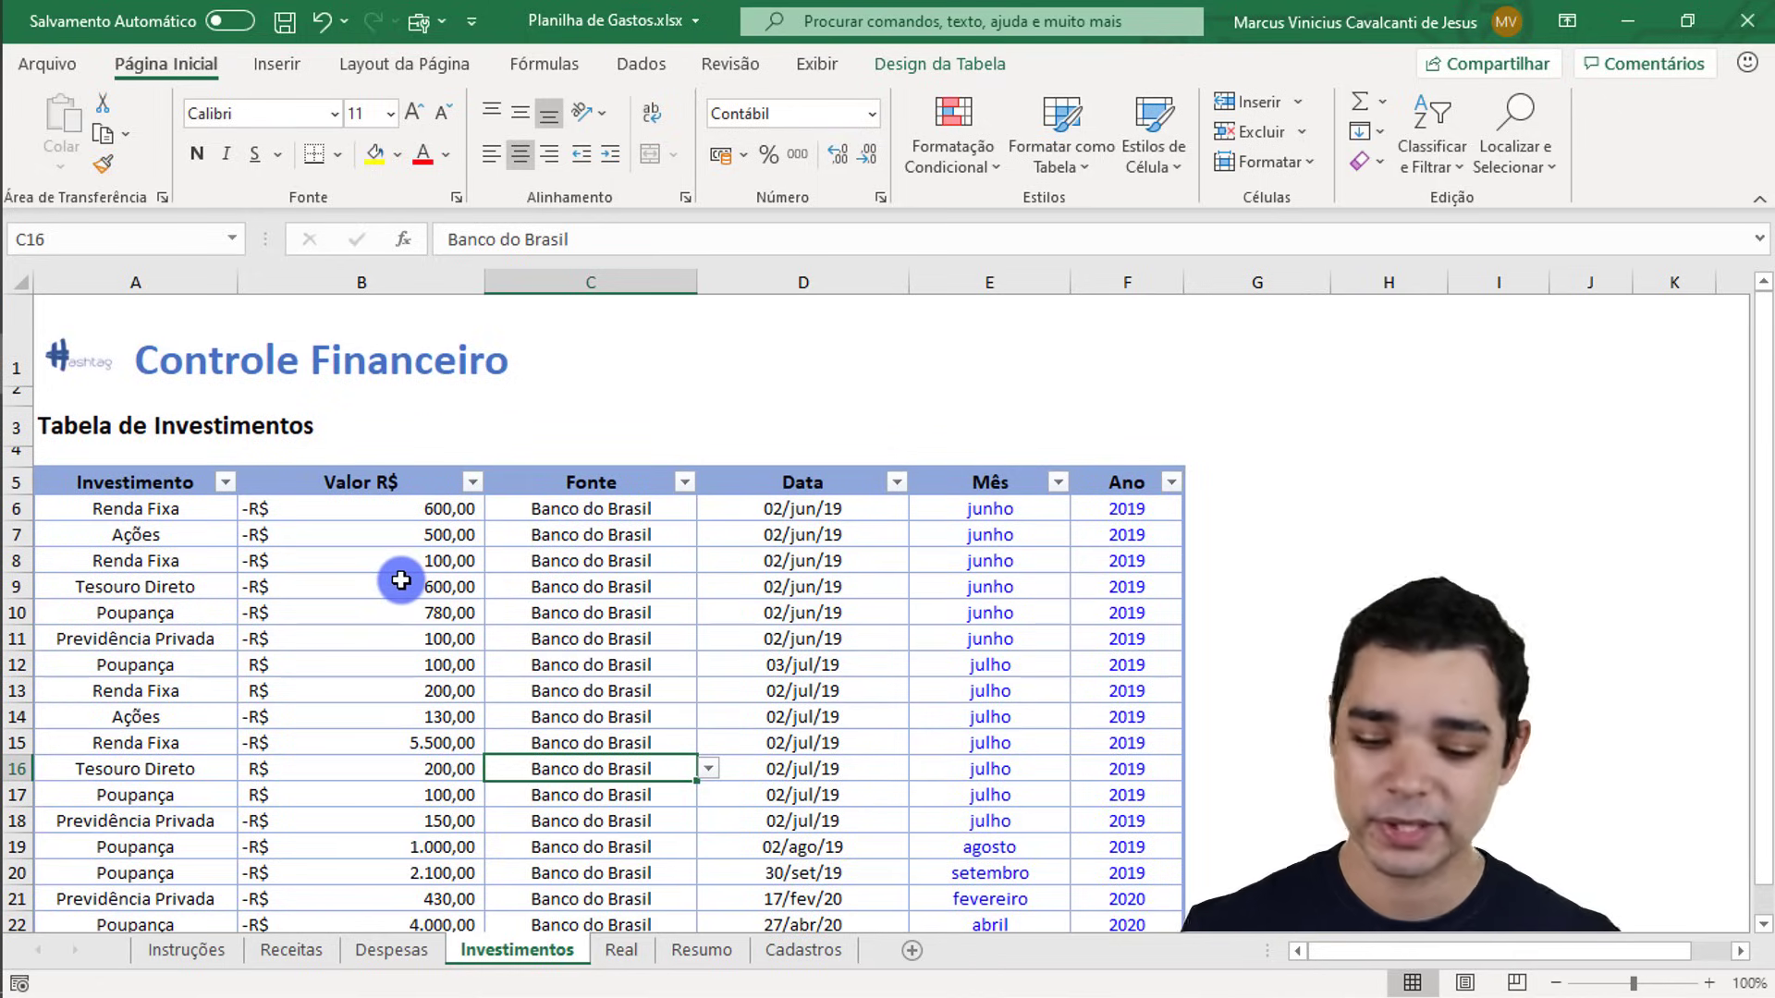
pyautogui.scroll(-1, 321, 649)
pyautogui.click(180, 797)
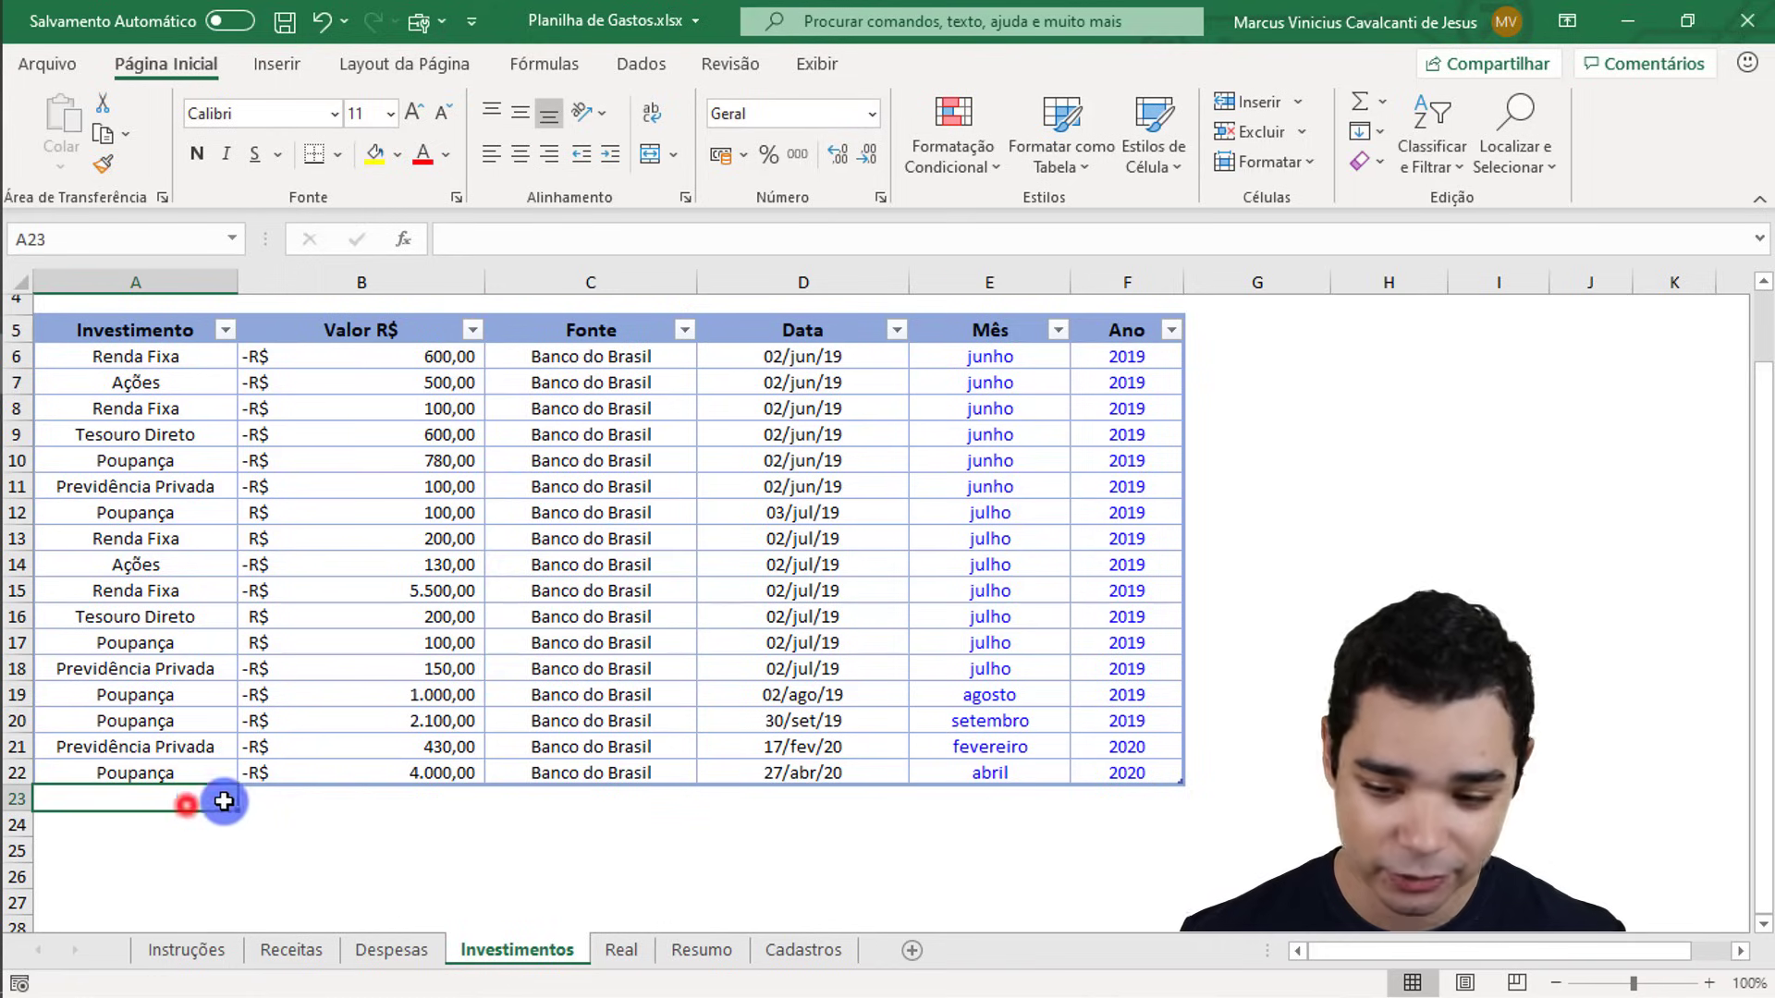
pyautogui.click(335, 793)
pyautogui.click(611, 805)
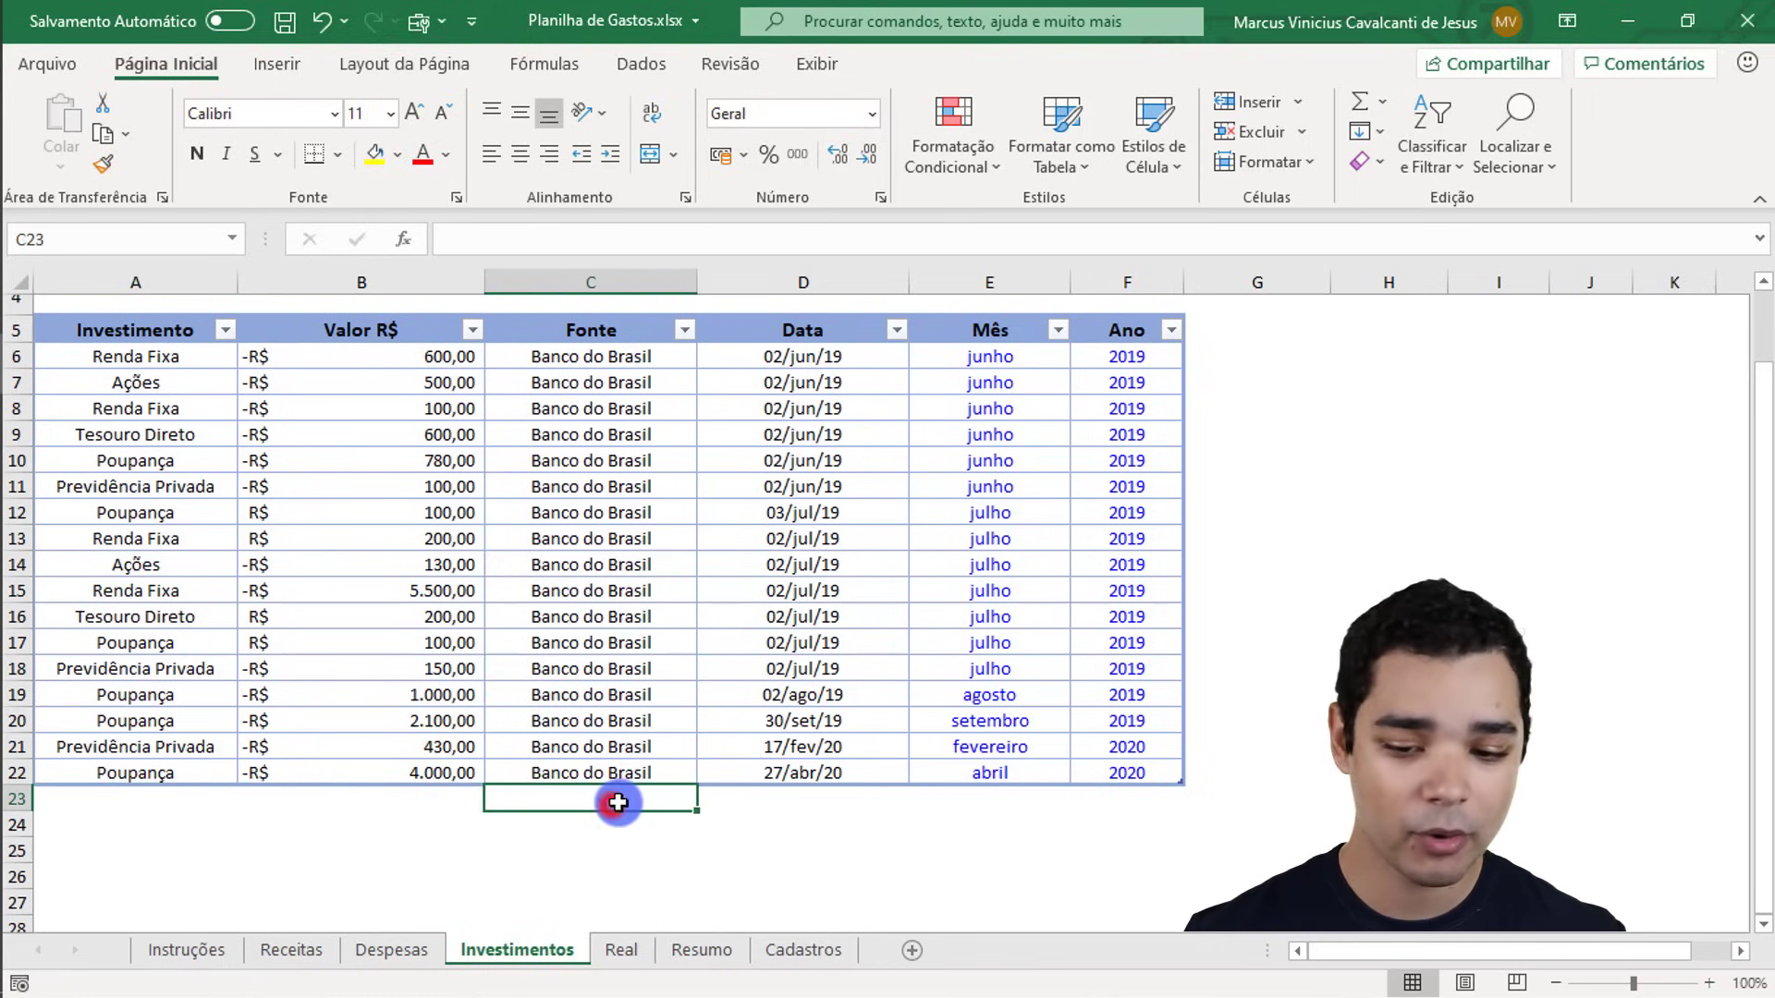
pyautogui.click(765, 806)
pyautogui.click(935, 803)
pyautogui.click(1084, 805)
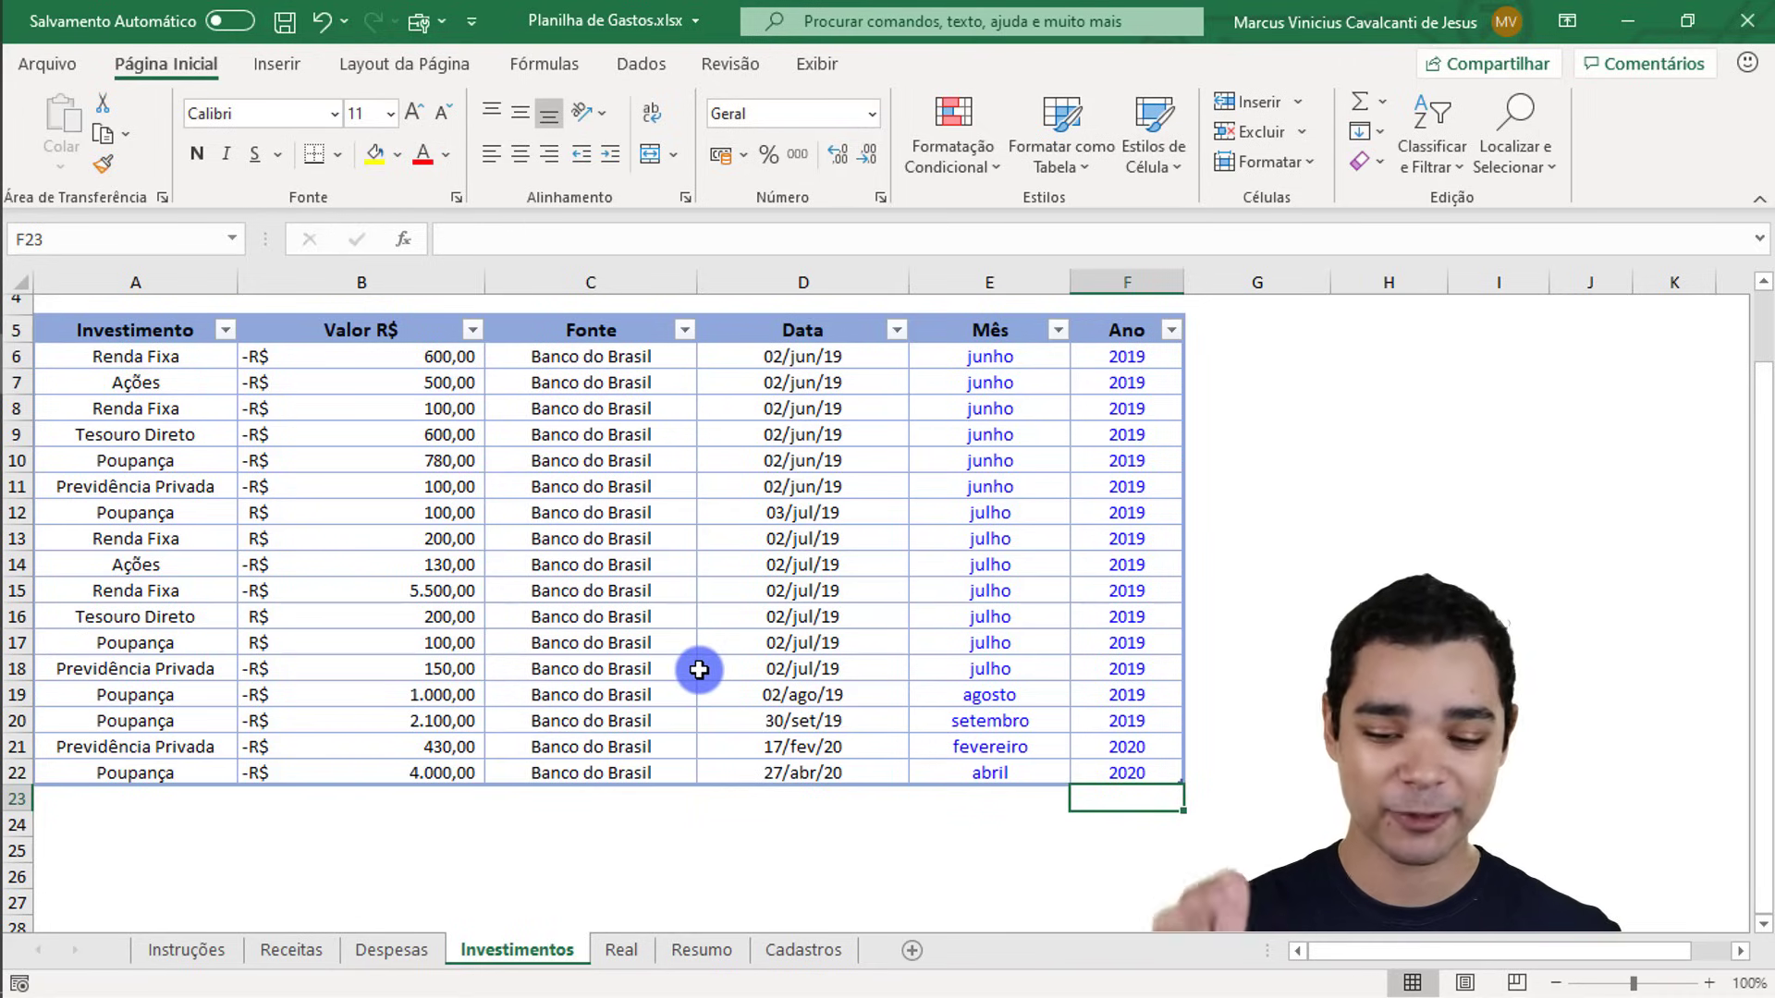
pyautogui.scroll(1, 700, 664)
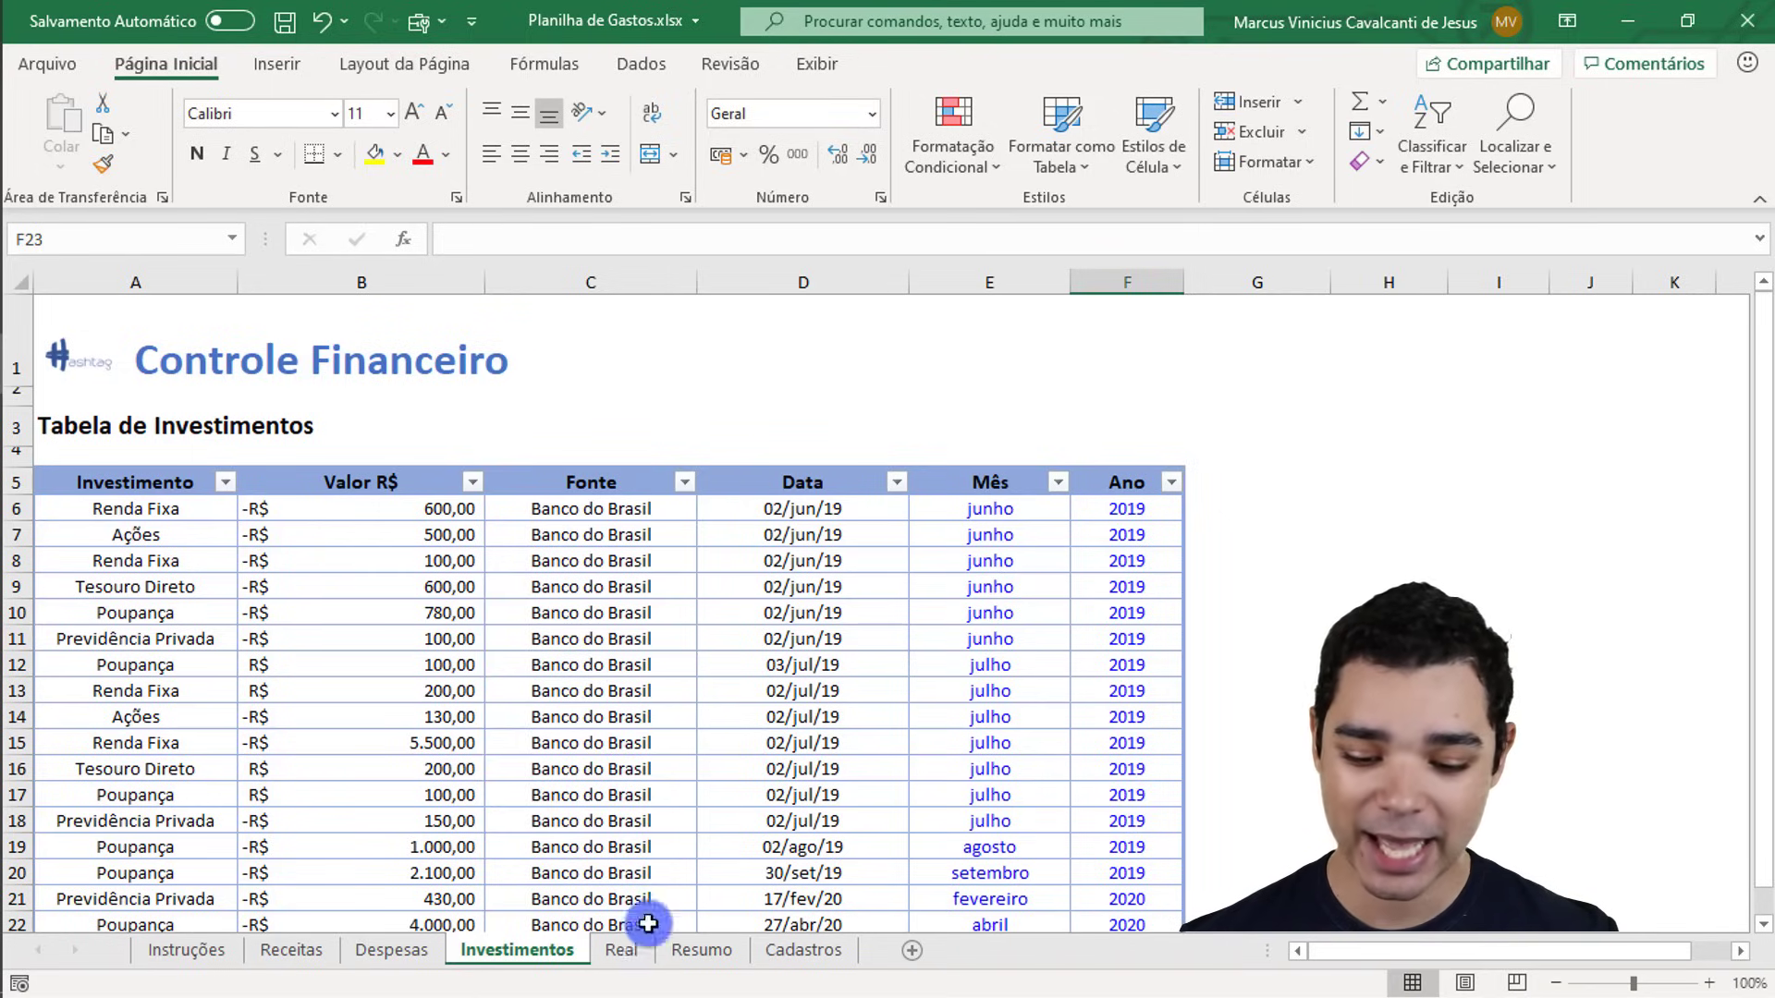
# Step: Open the Real sheet, preview year 2020 in J2, then set it back to 2019
pyautogui.click(620, 950)
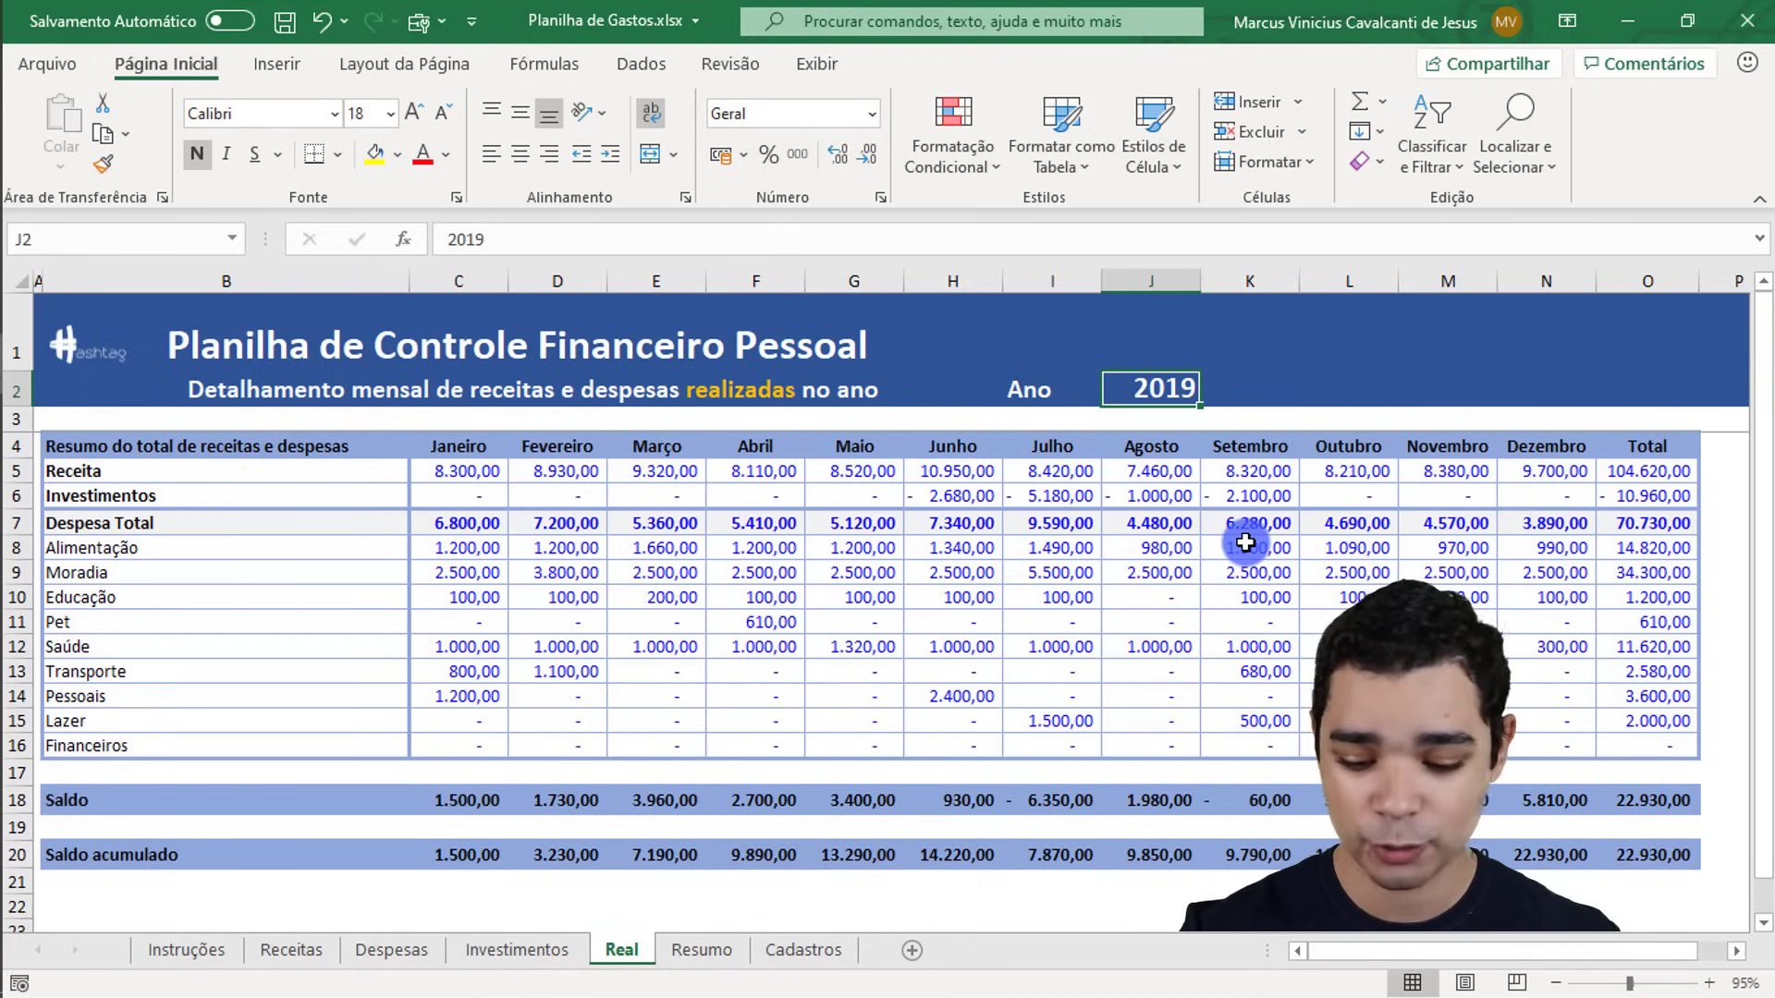
pyautogui.write('20')
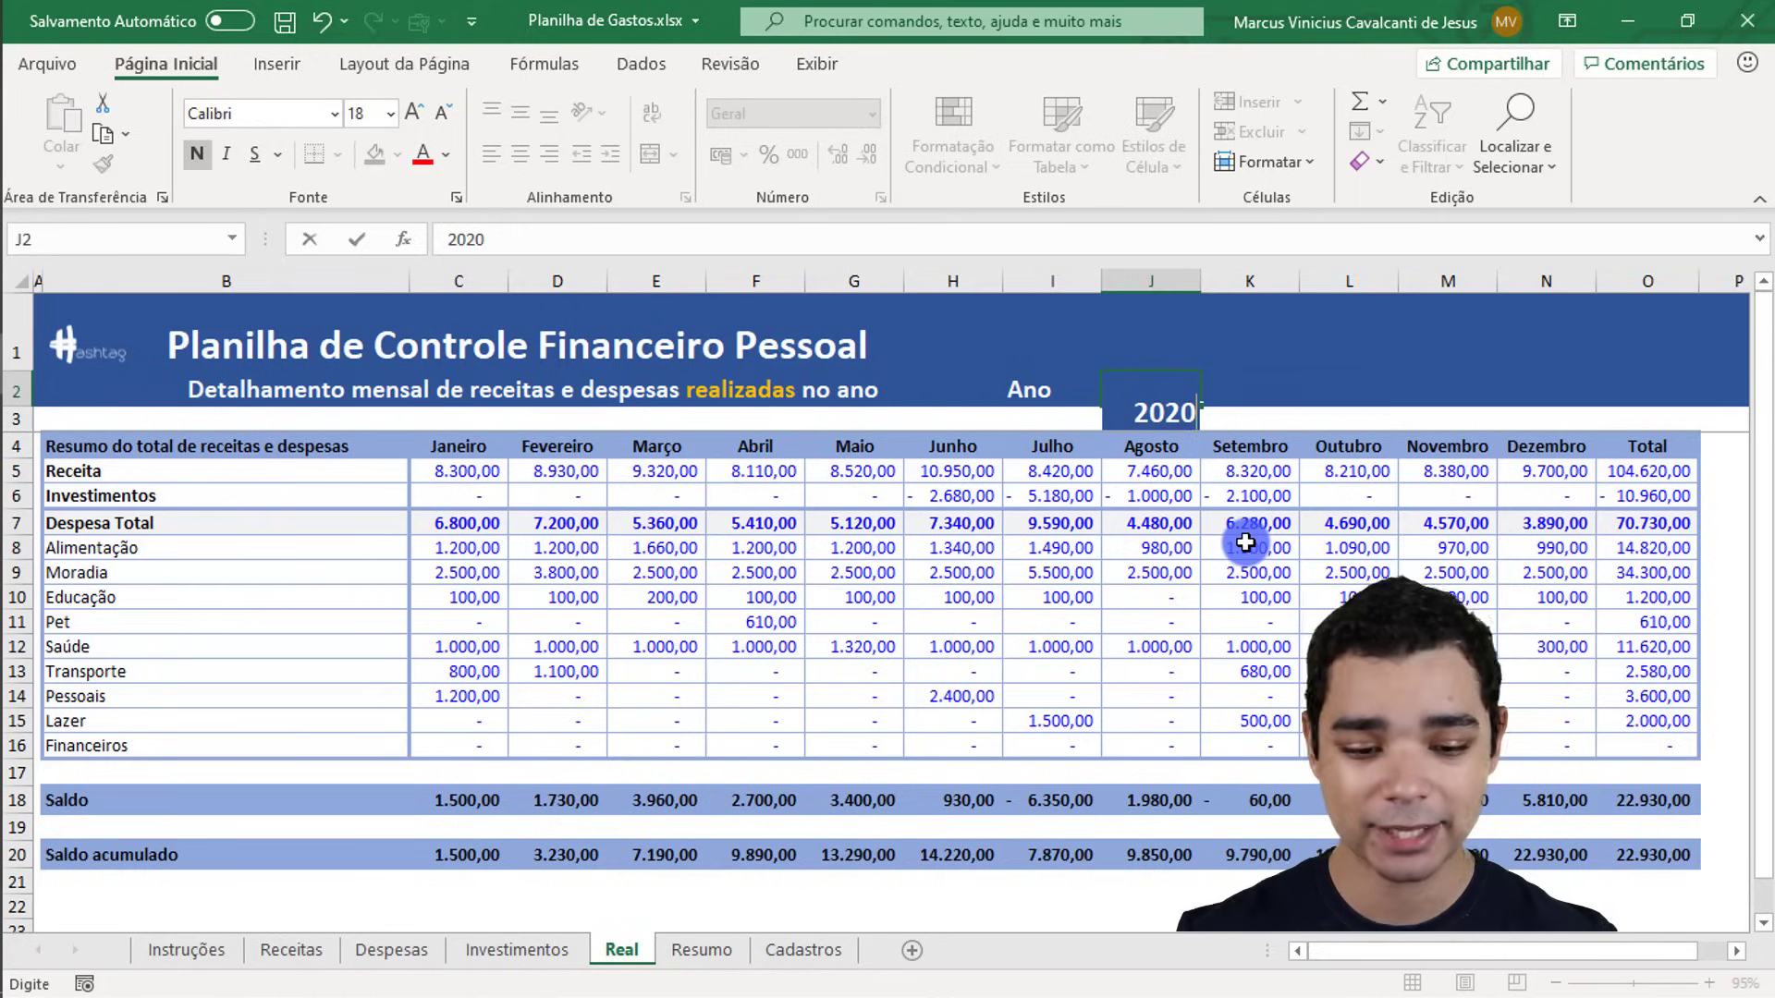
pyautogui.press('Return')
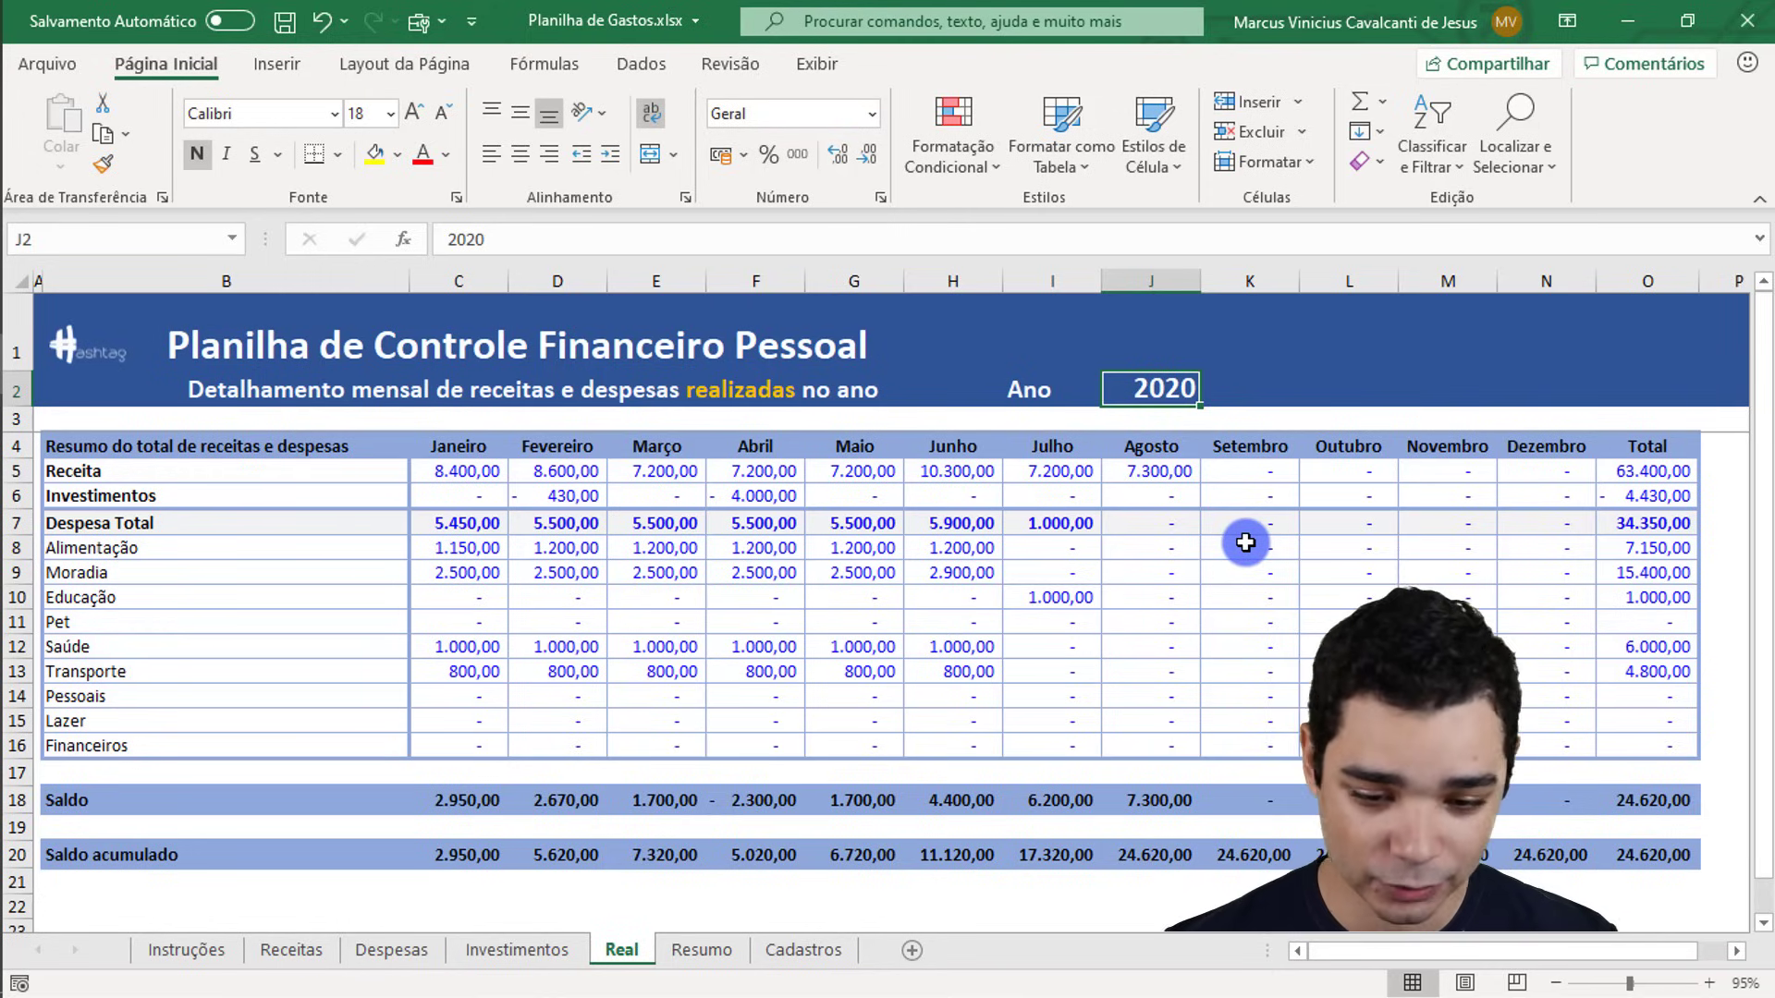
pyautogui.write('2')
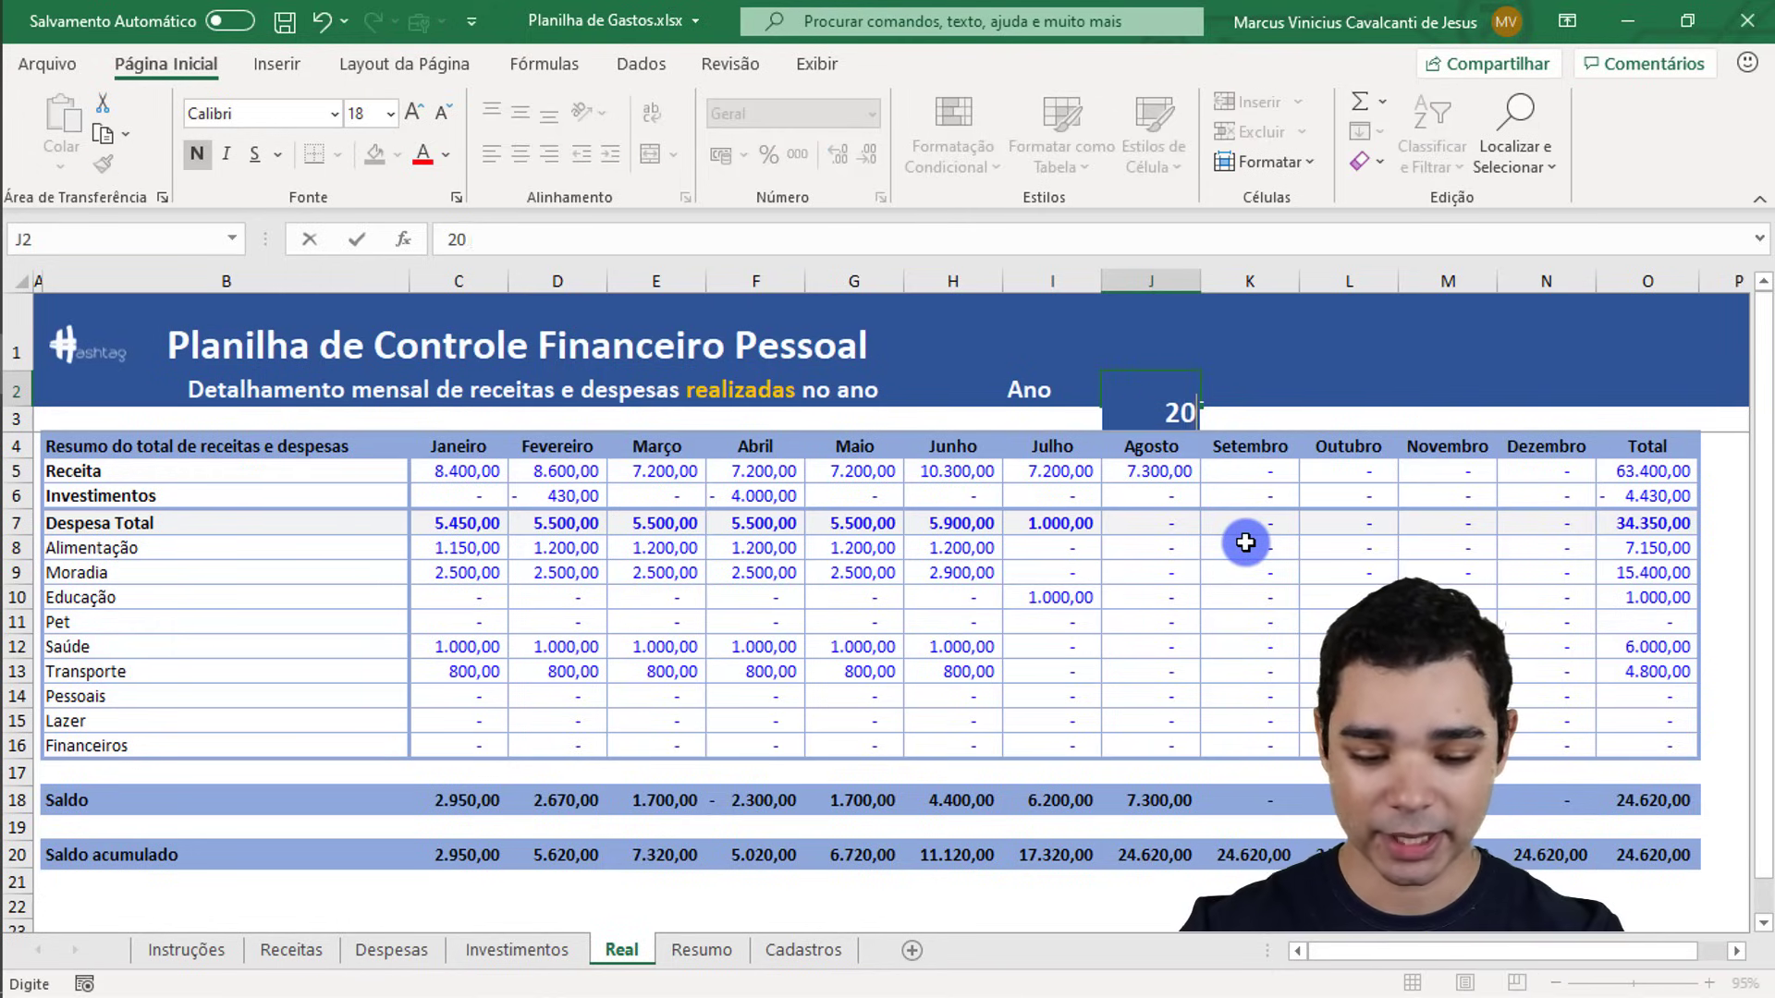
pyautogui.write('19')
pyautogui.press('Return')
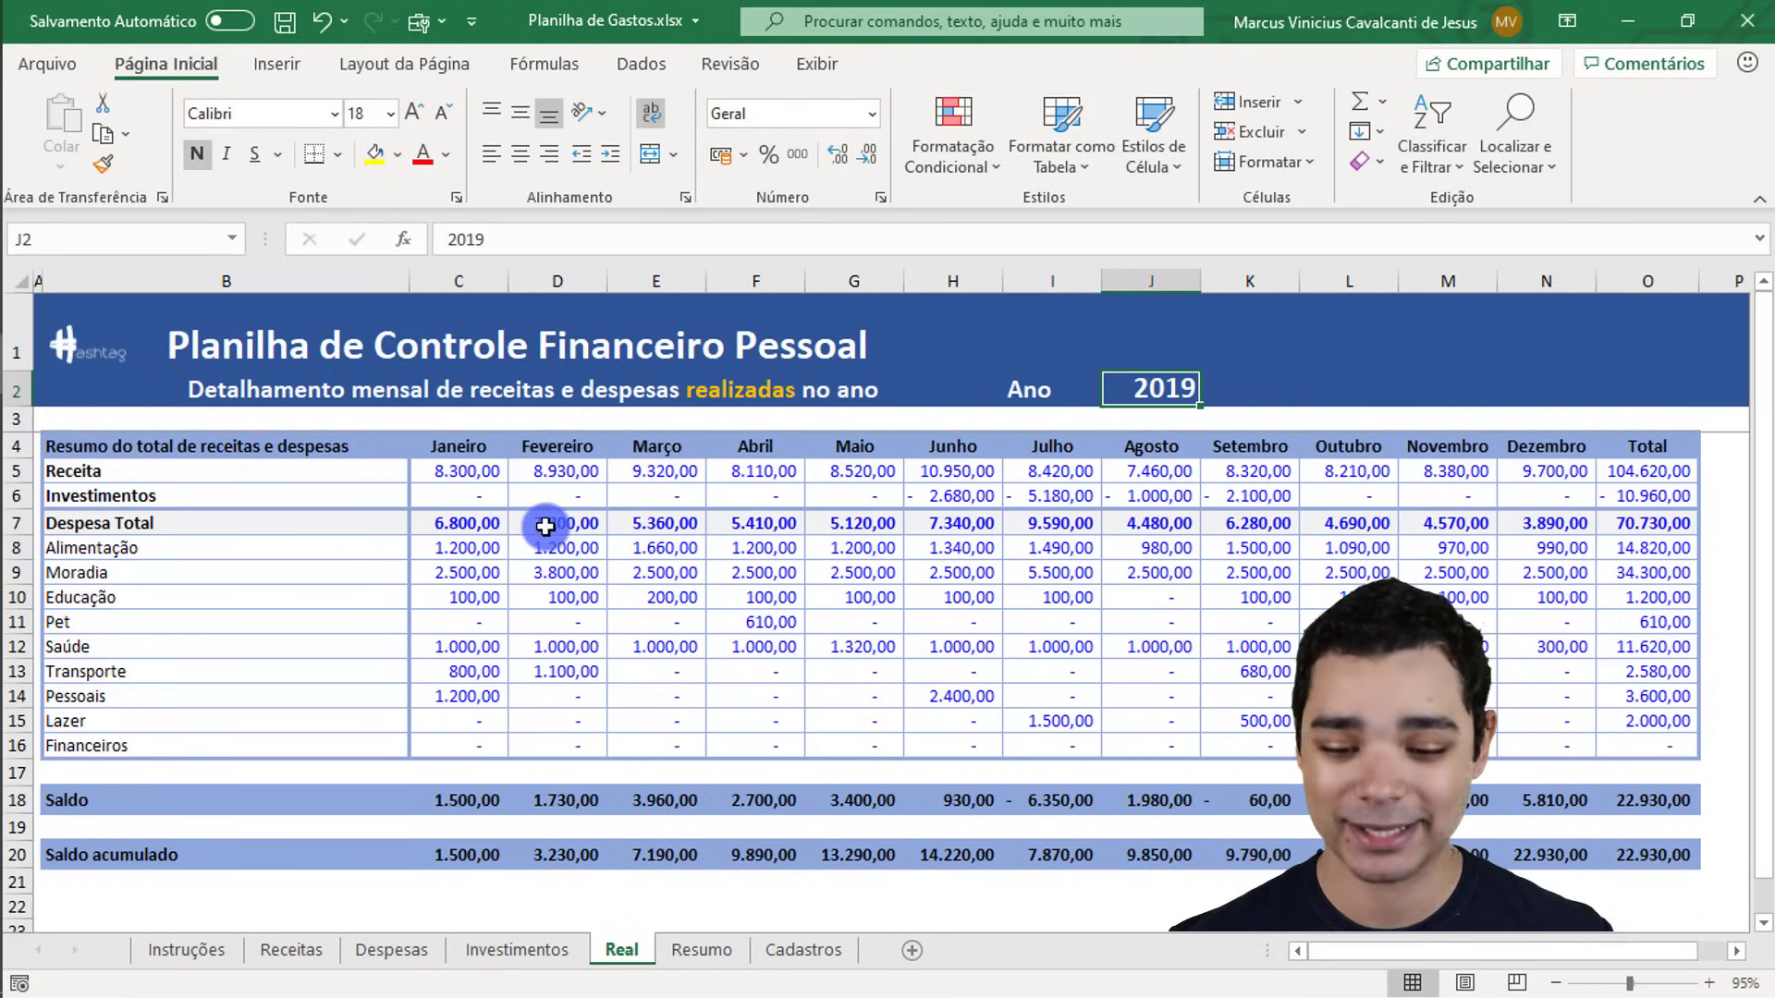
pyautogui.click(463, 480)
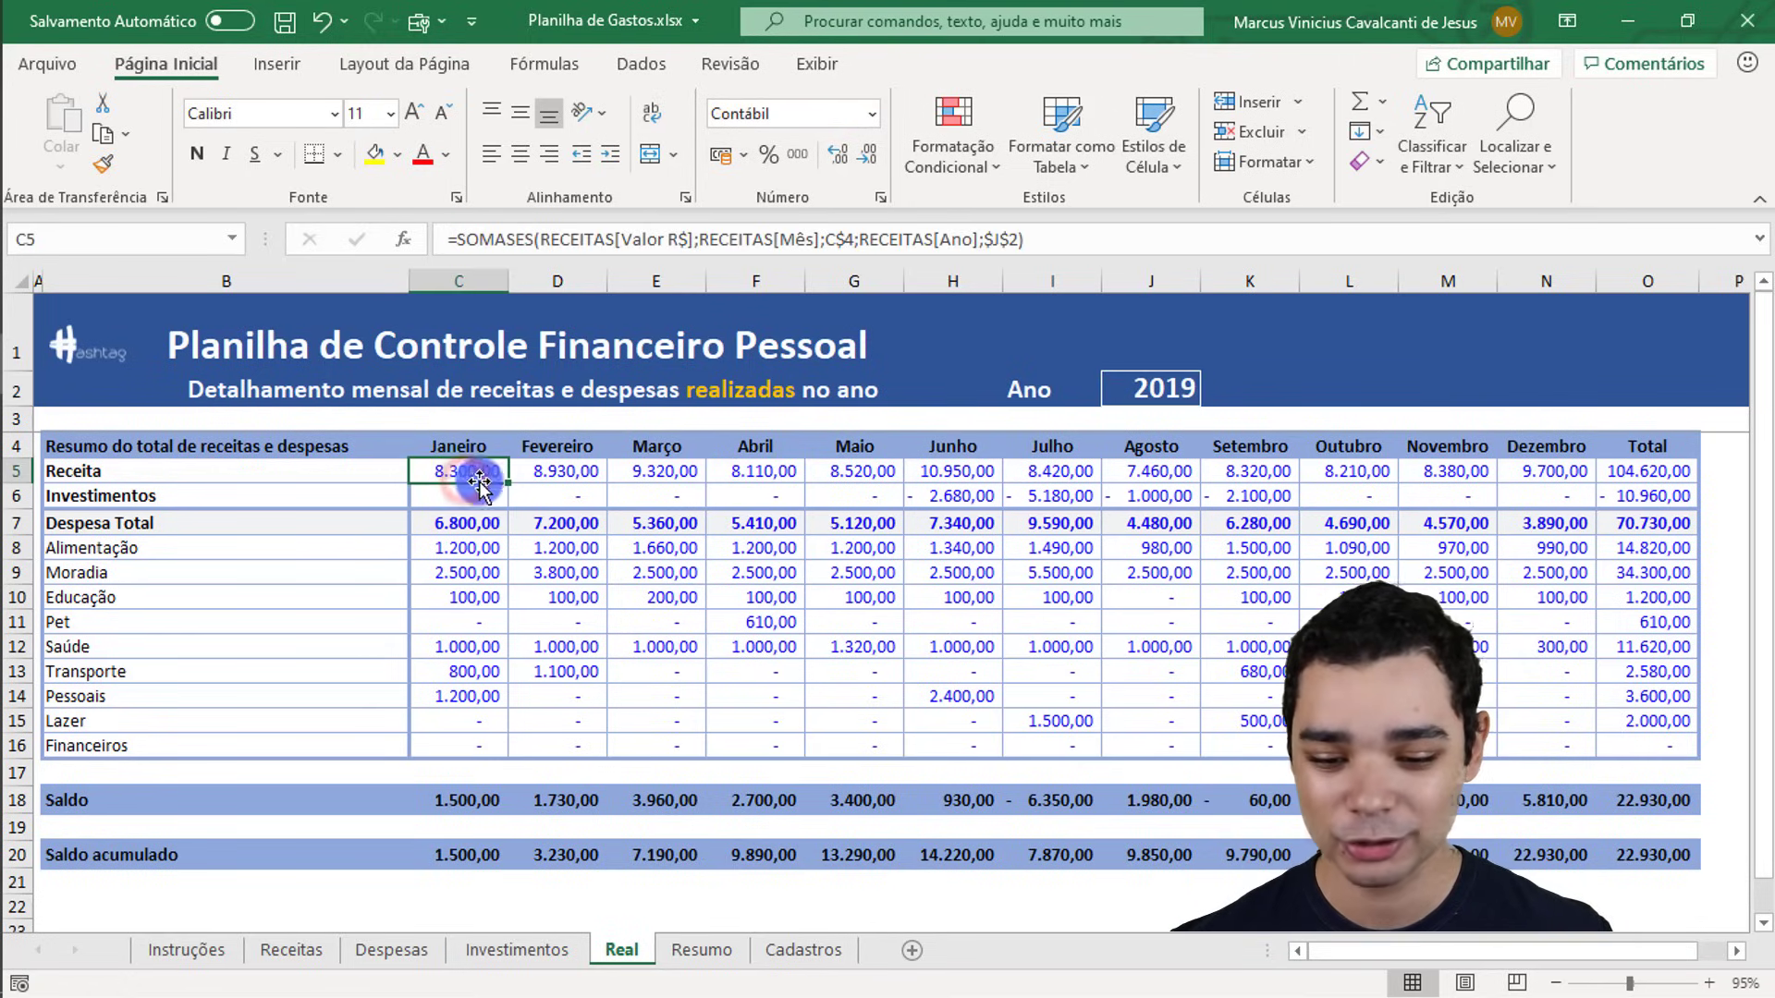
pyautogui.click(590, 470)
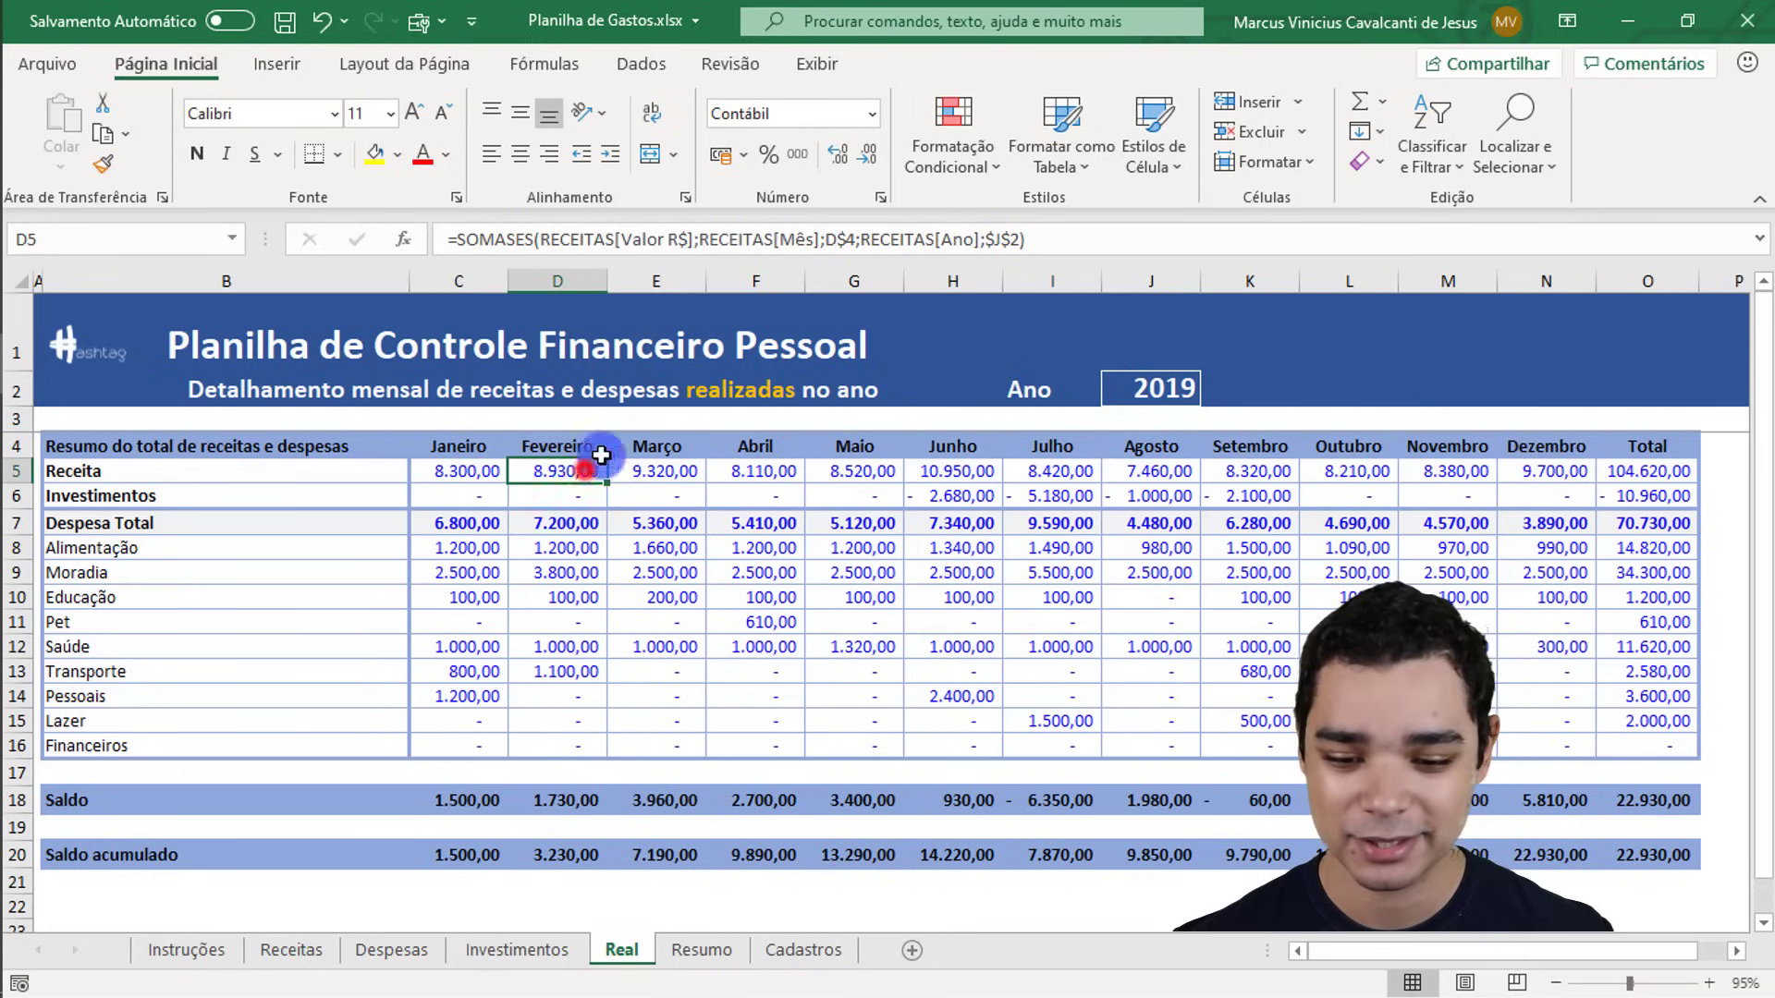
pyautogui.click(492, 546)
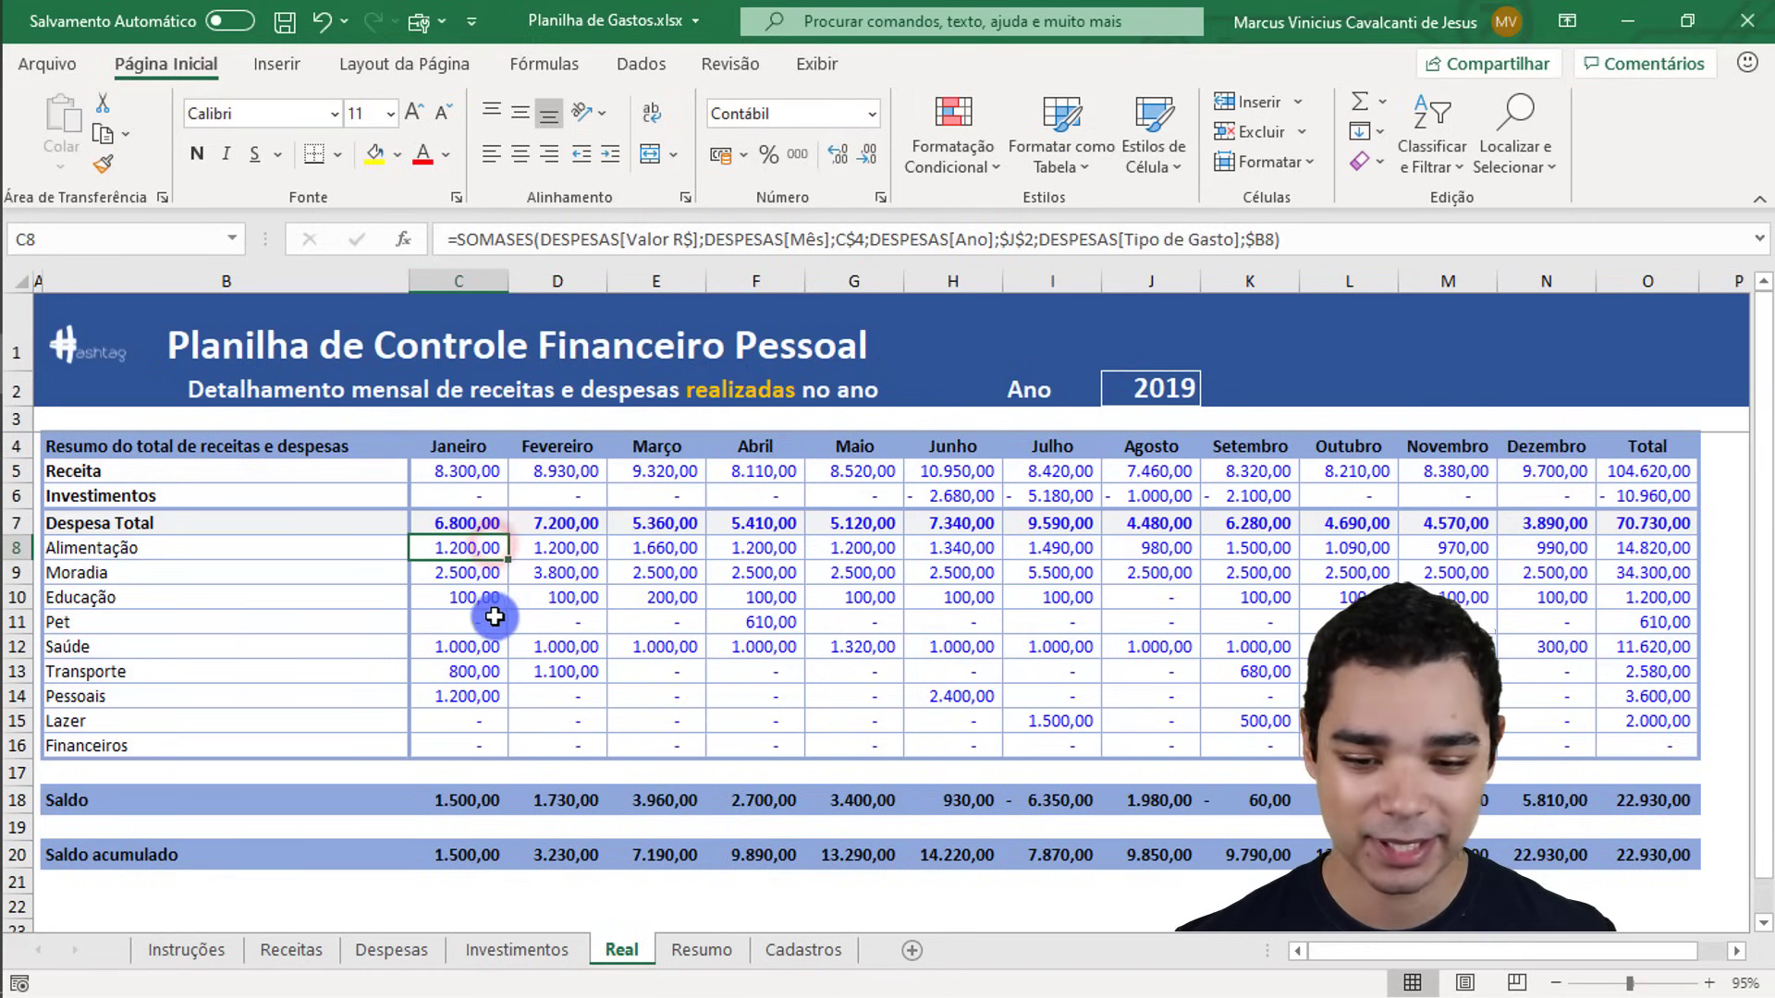
pyautogui.click(557, 573)
pyautogui.click(476, 538)
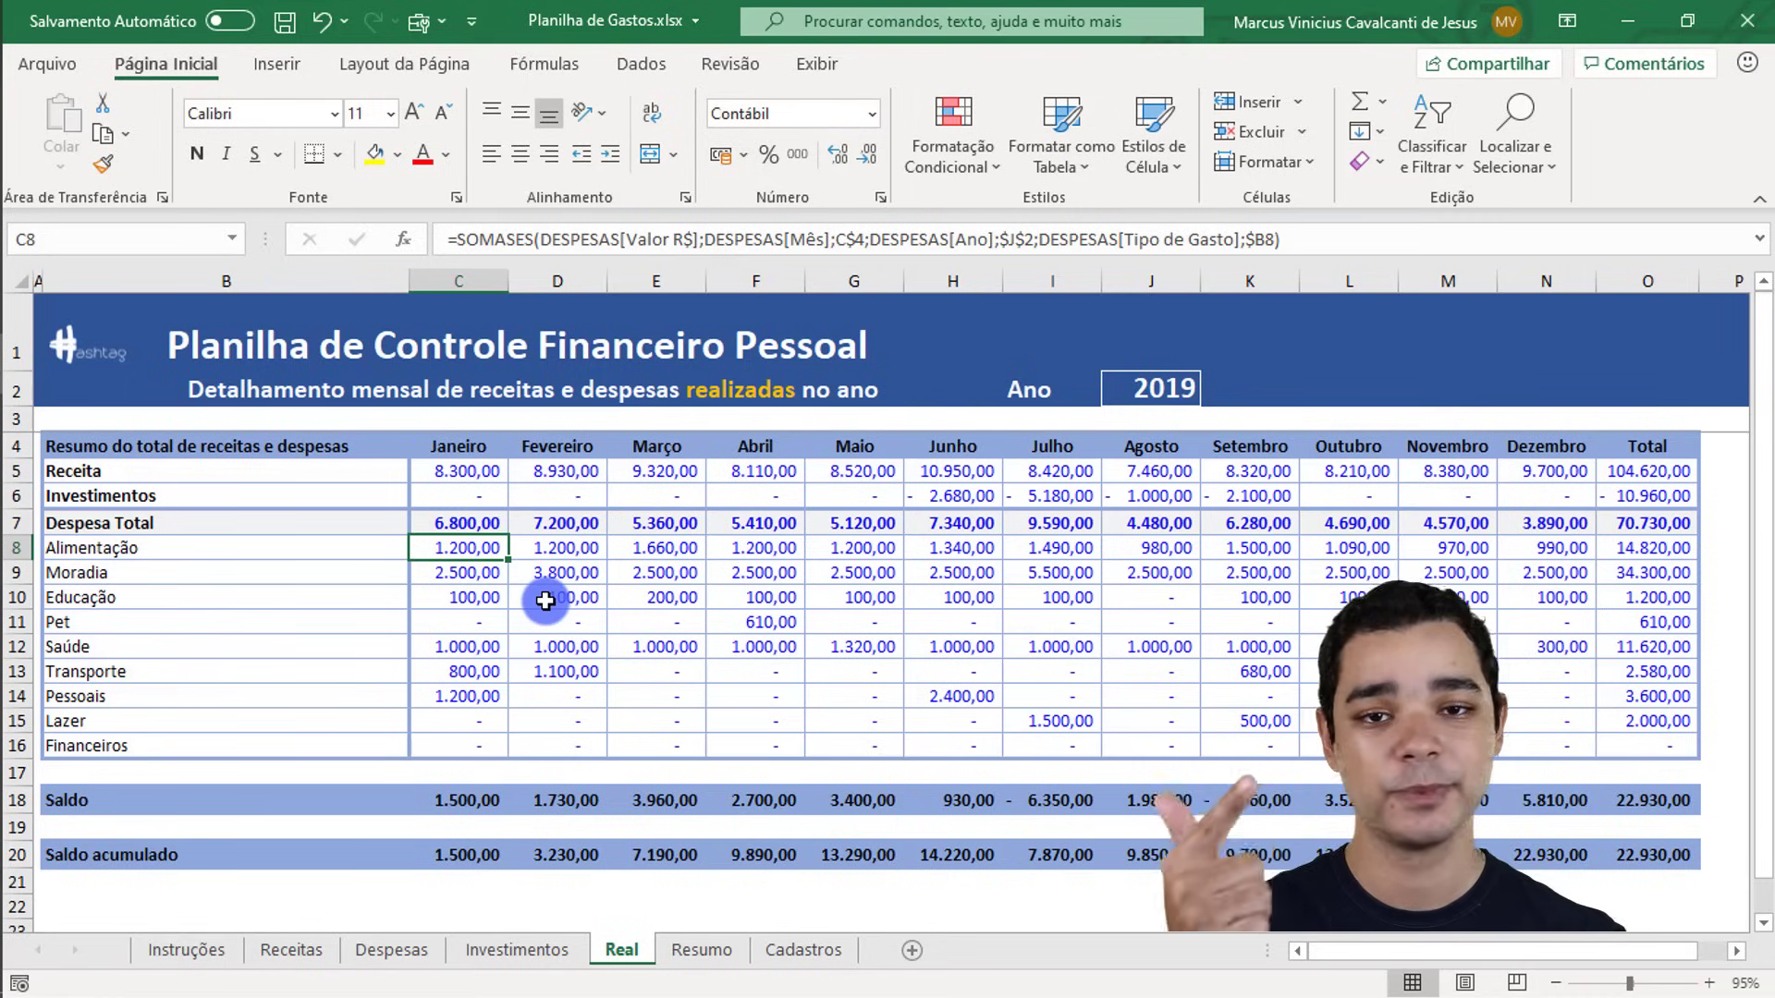
pyautogui.click(465, 472)
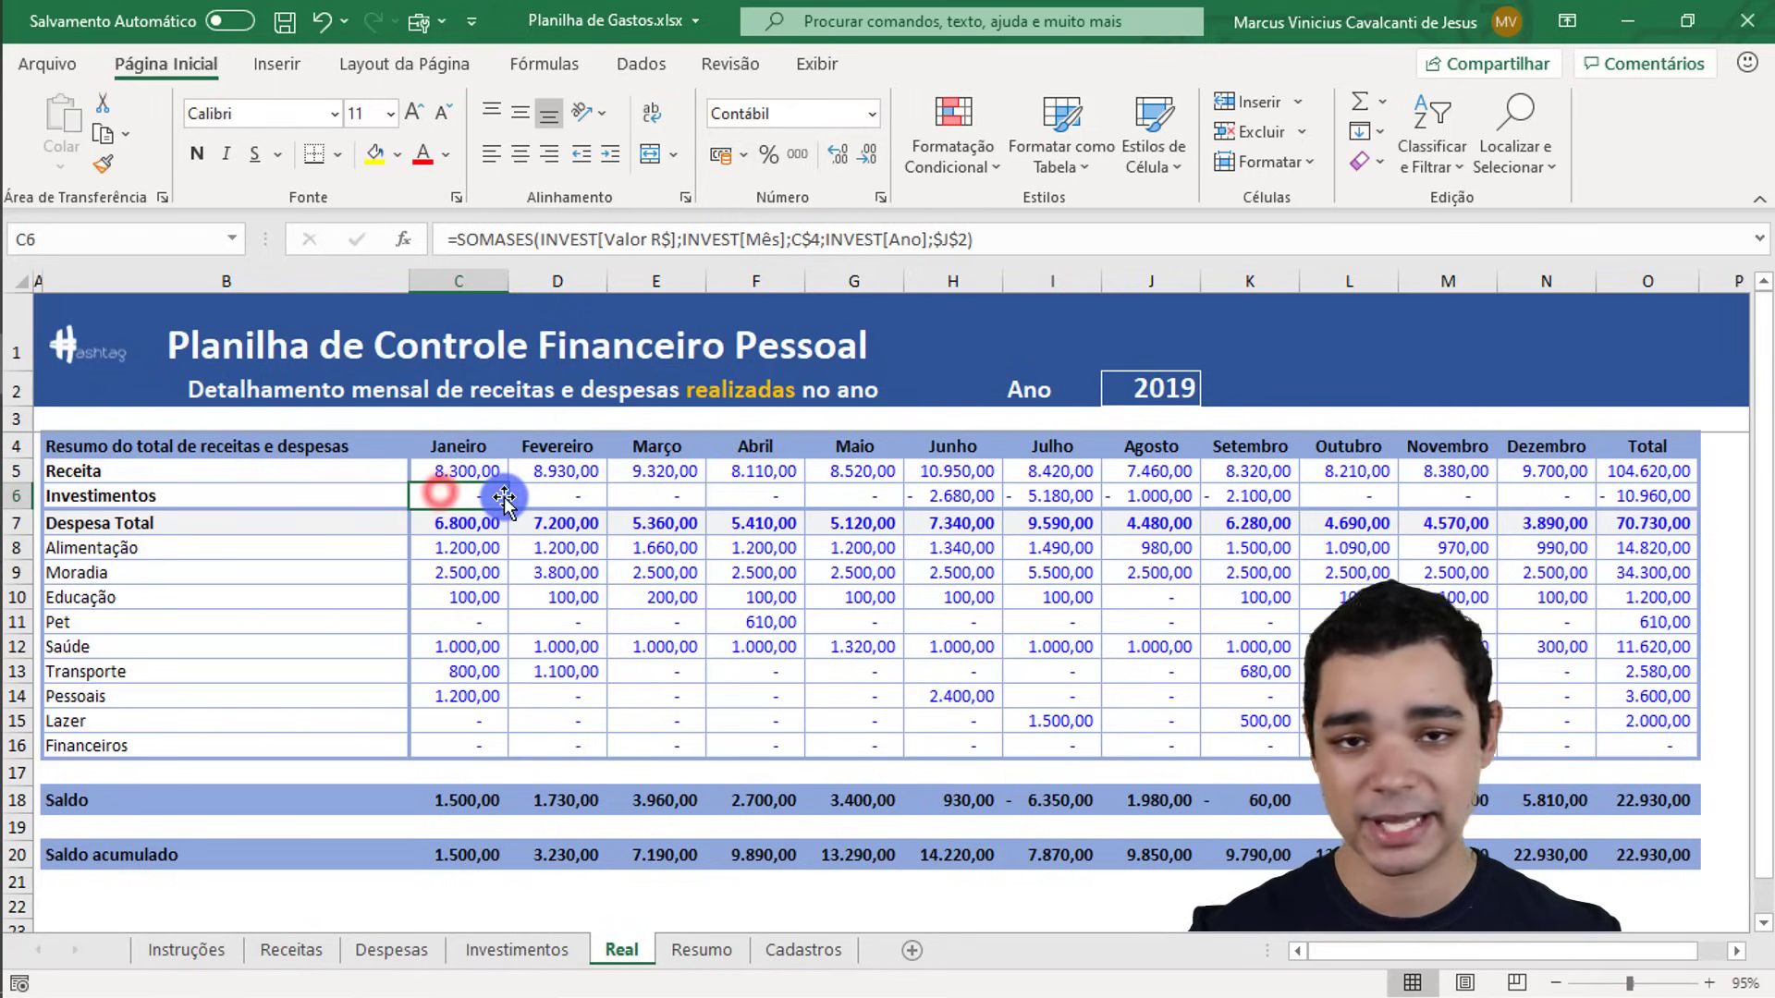
pyautogui.click(465, 547)
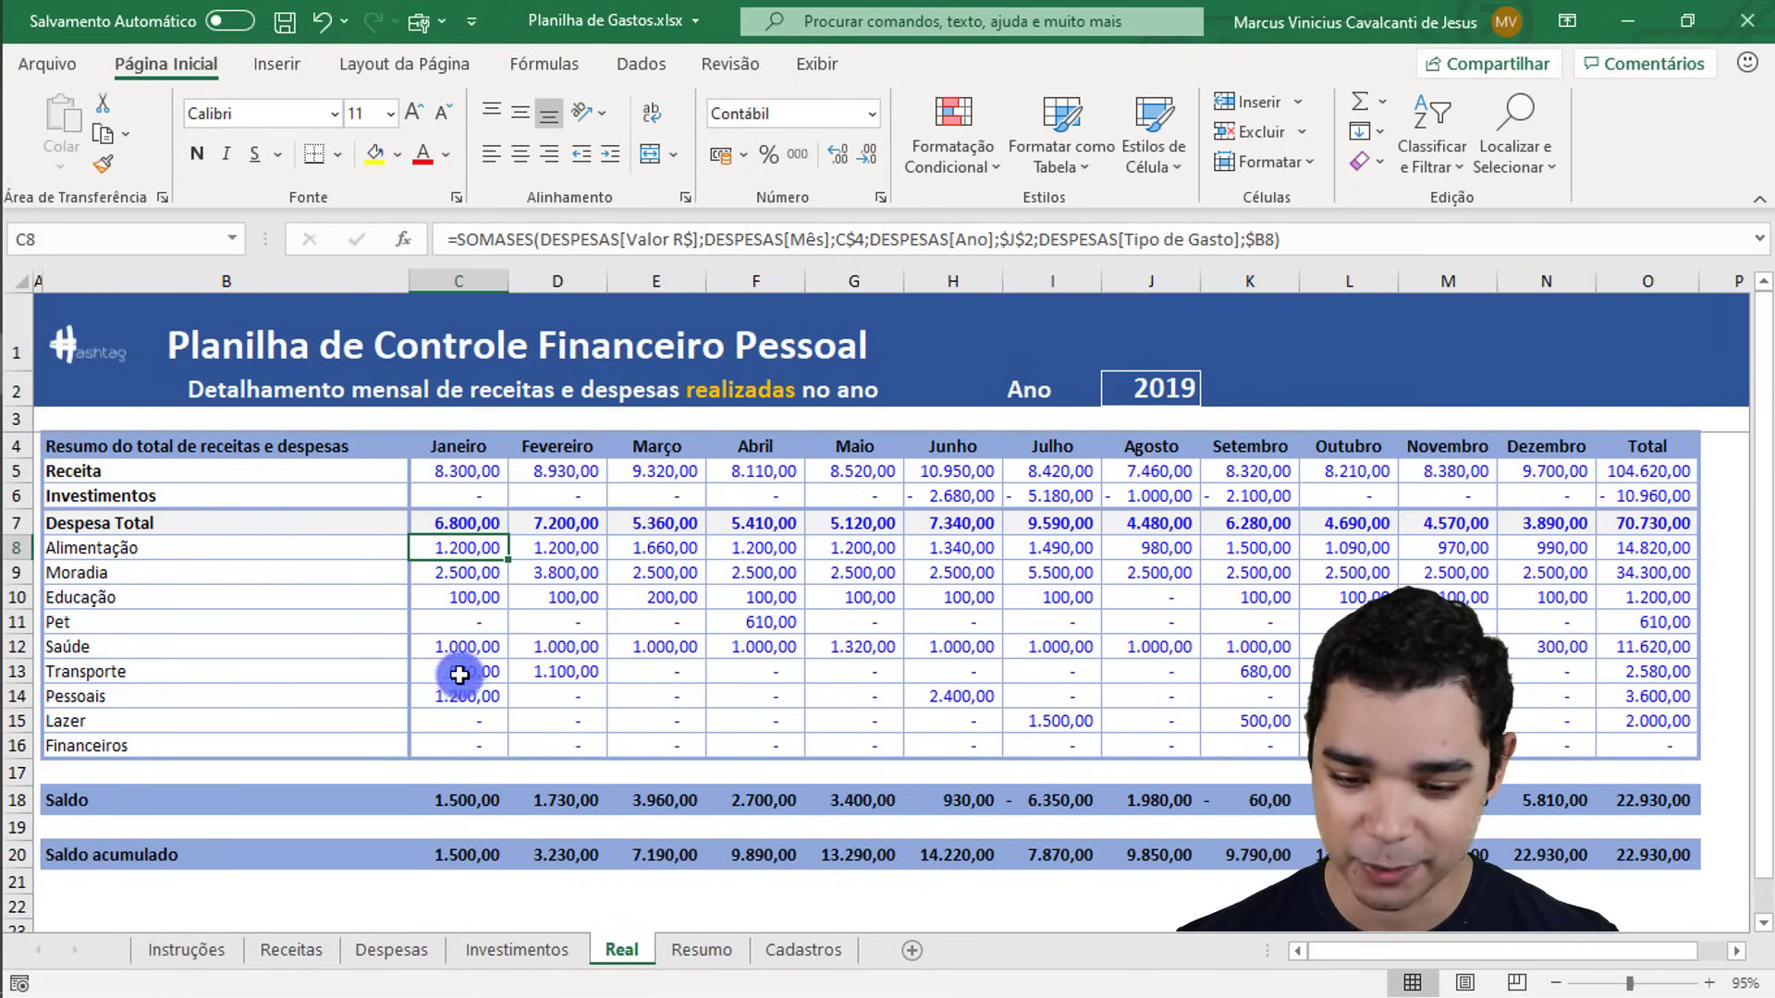
pyautogui.click(472, 522)
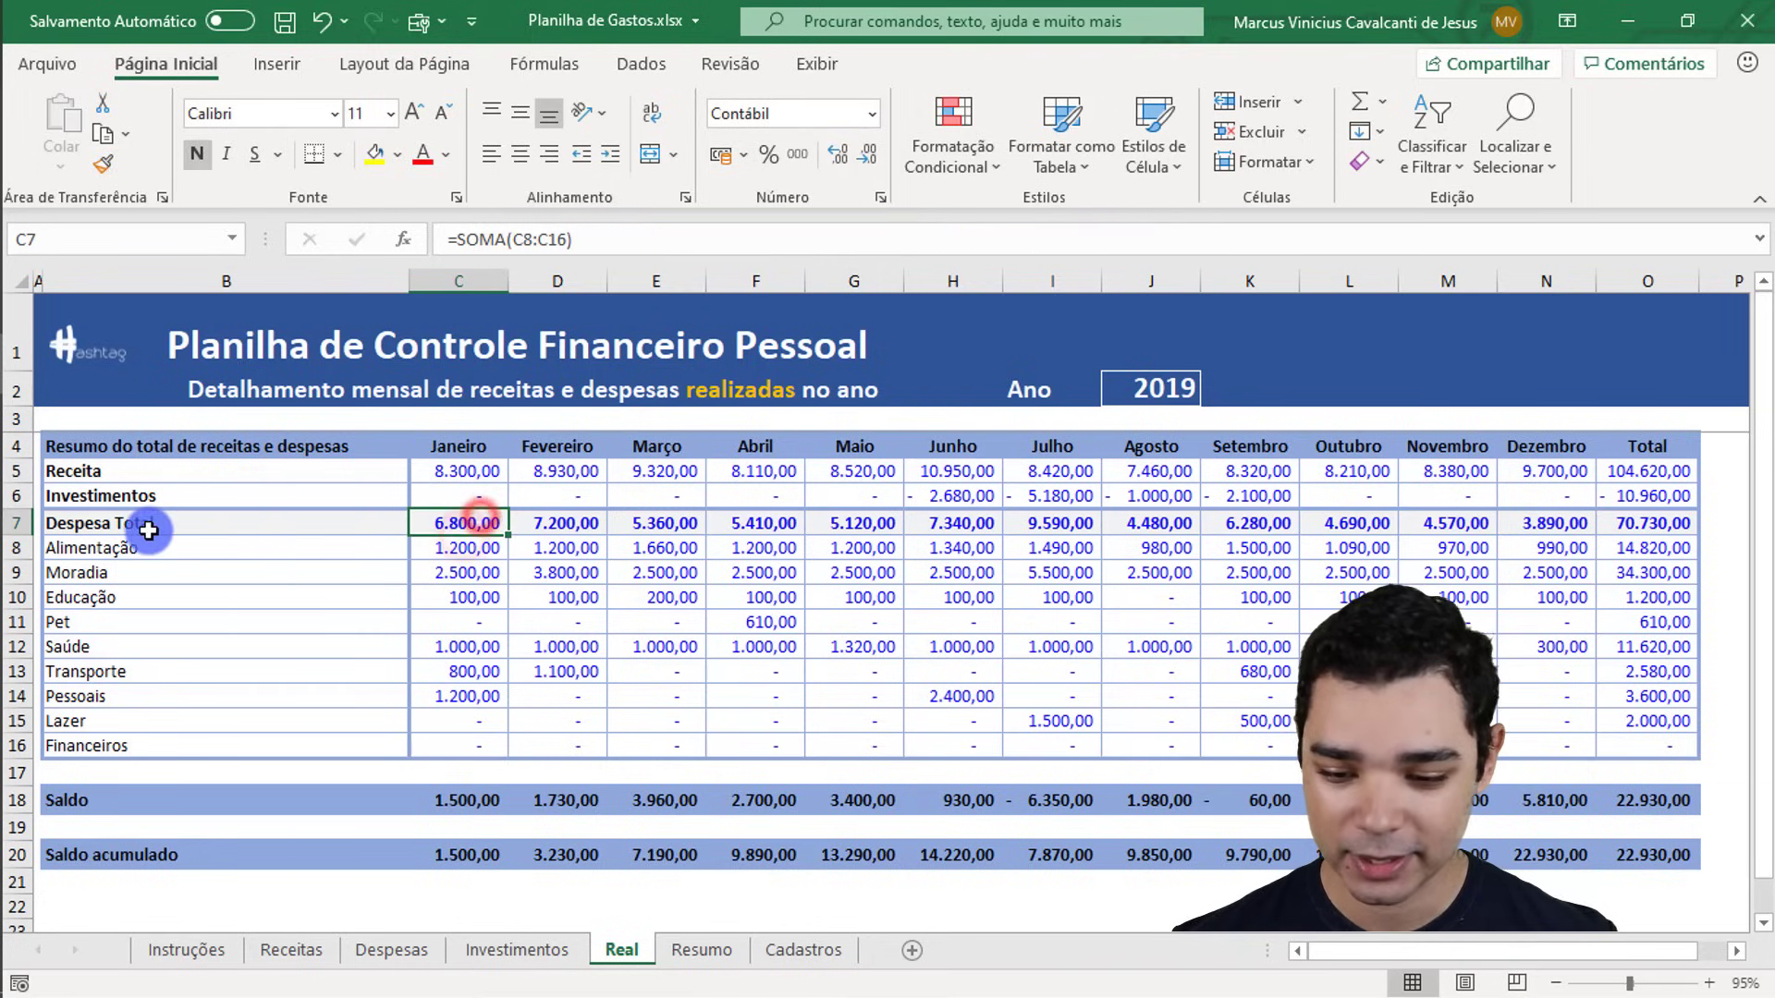
pyautogui.click(453, 548)
pyautogui.click(448, 574)
pyautogui.click(458, 599)
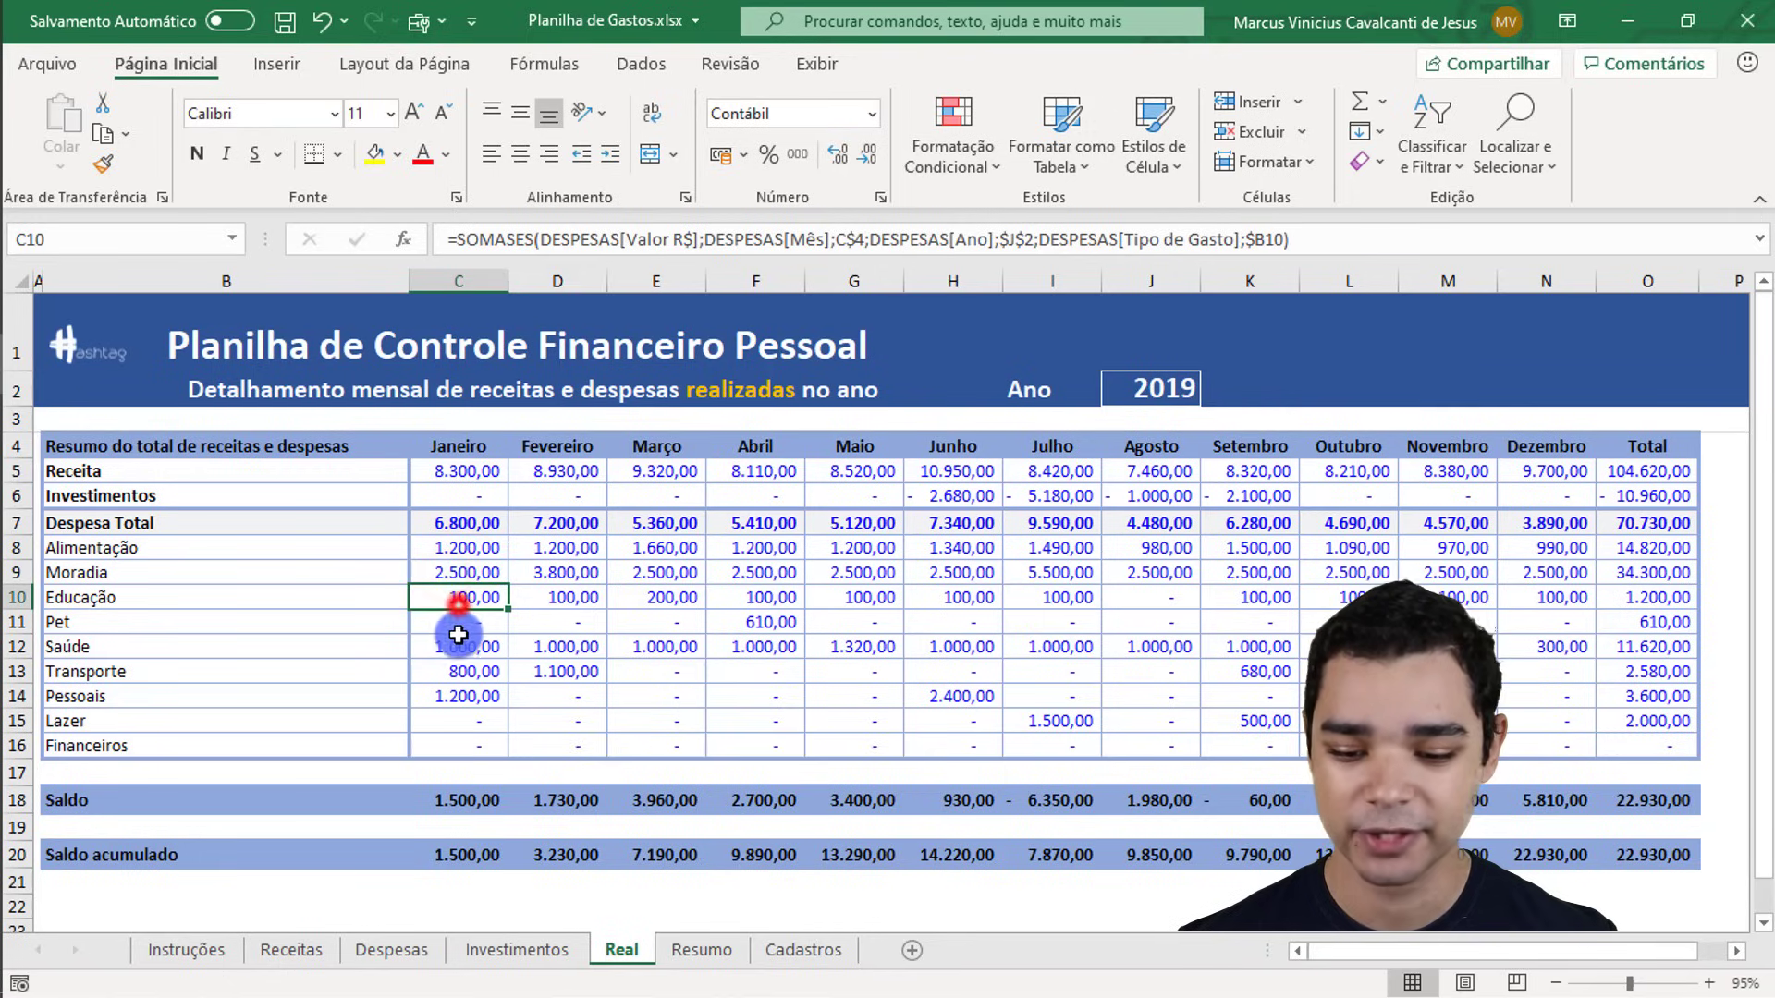
pyautogui.click(461, 623)
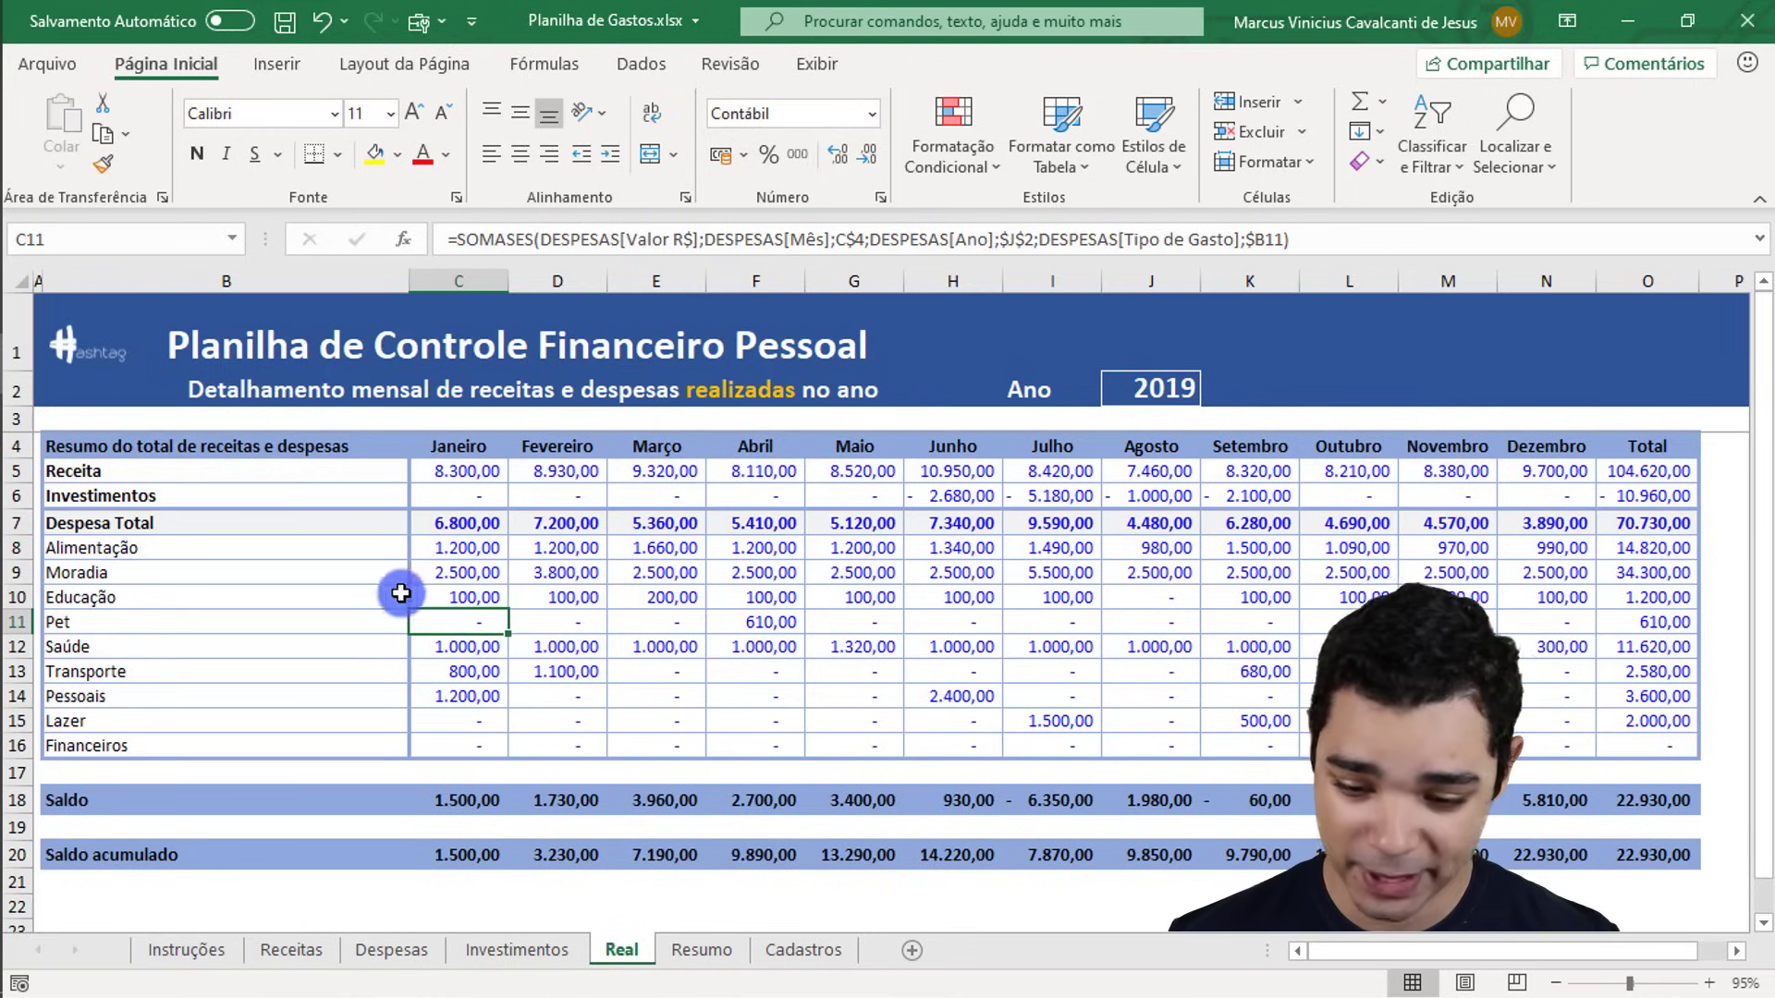
pyautogui.click(114, 622)
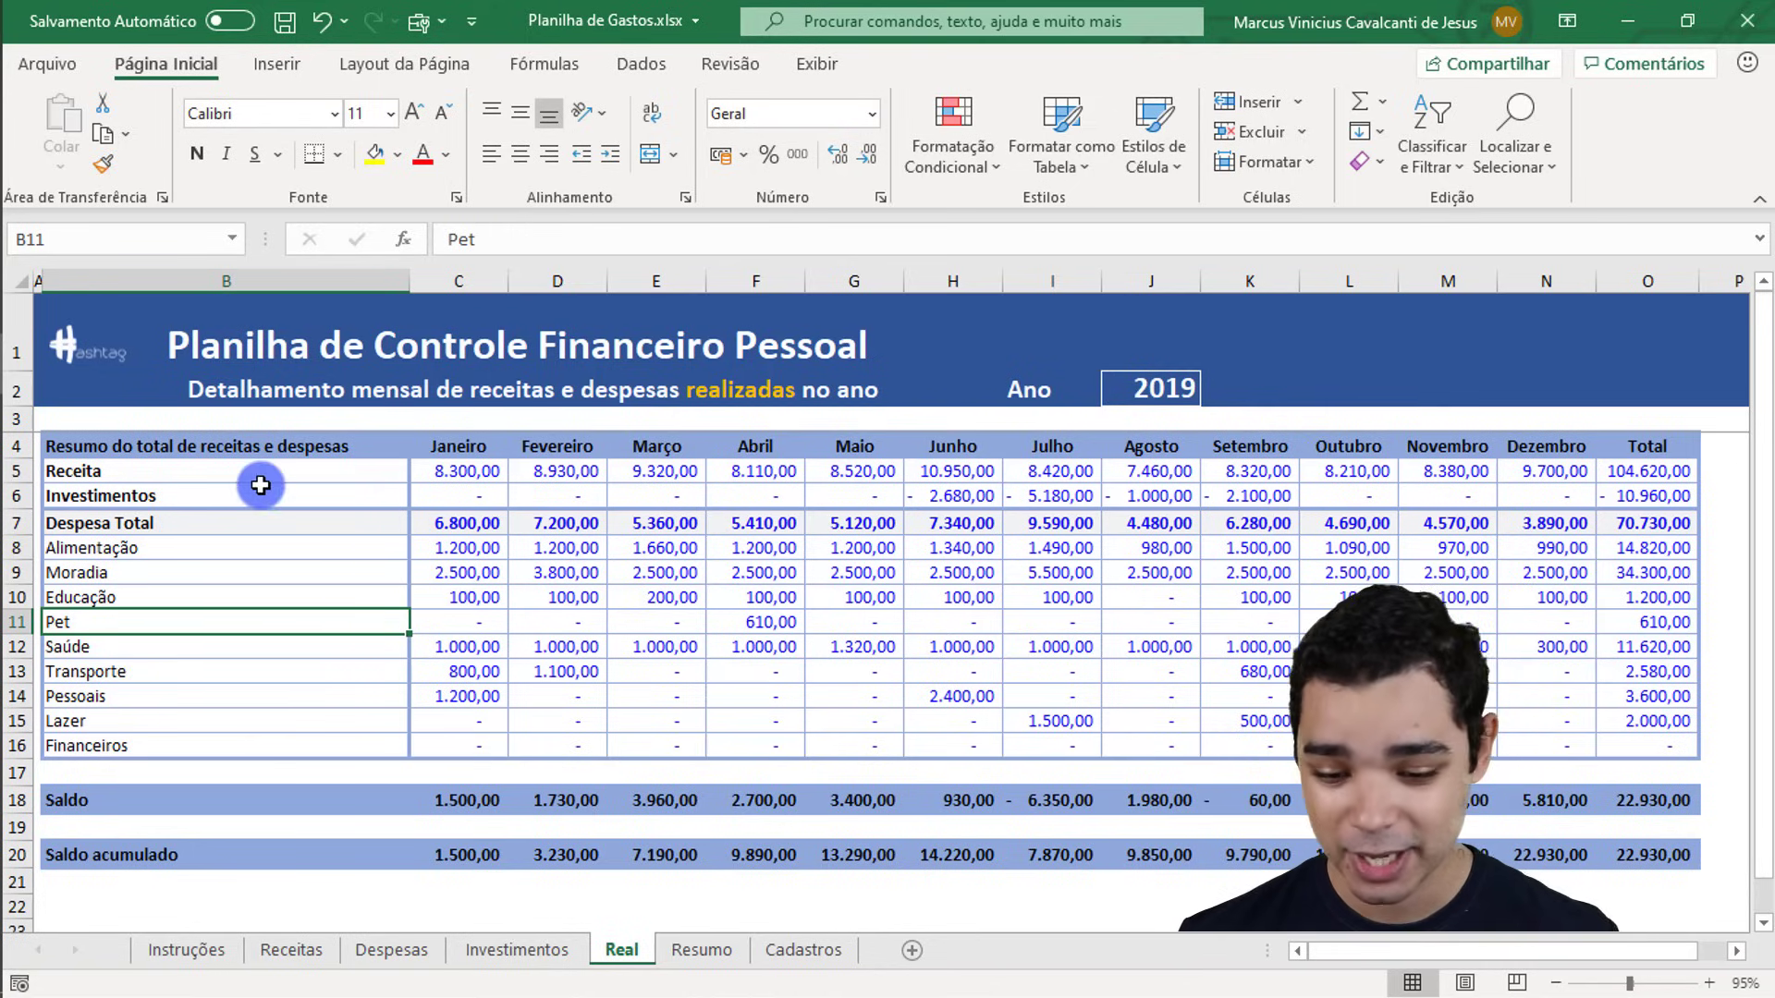
pyautogui.click(356, 574)
pyautogui.click(305, 637)
pyautogui.click(307, 707)
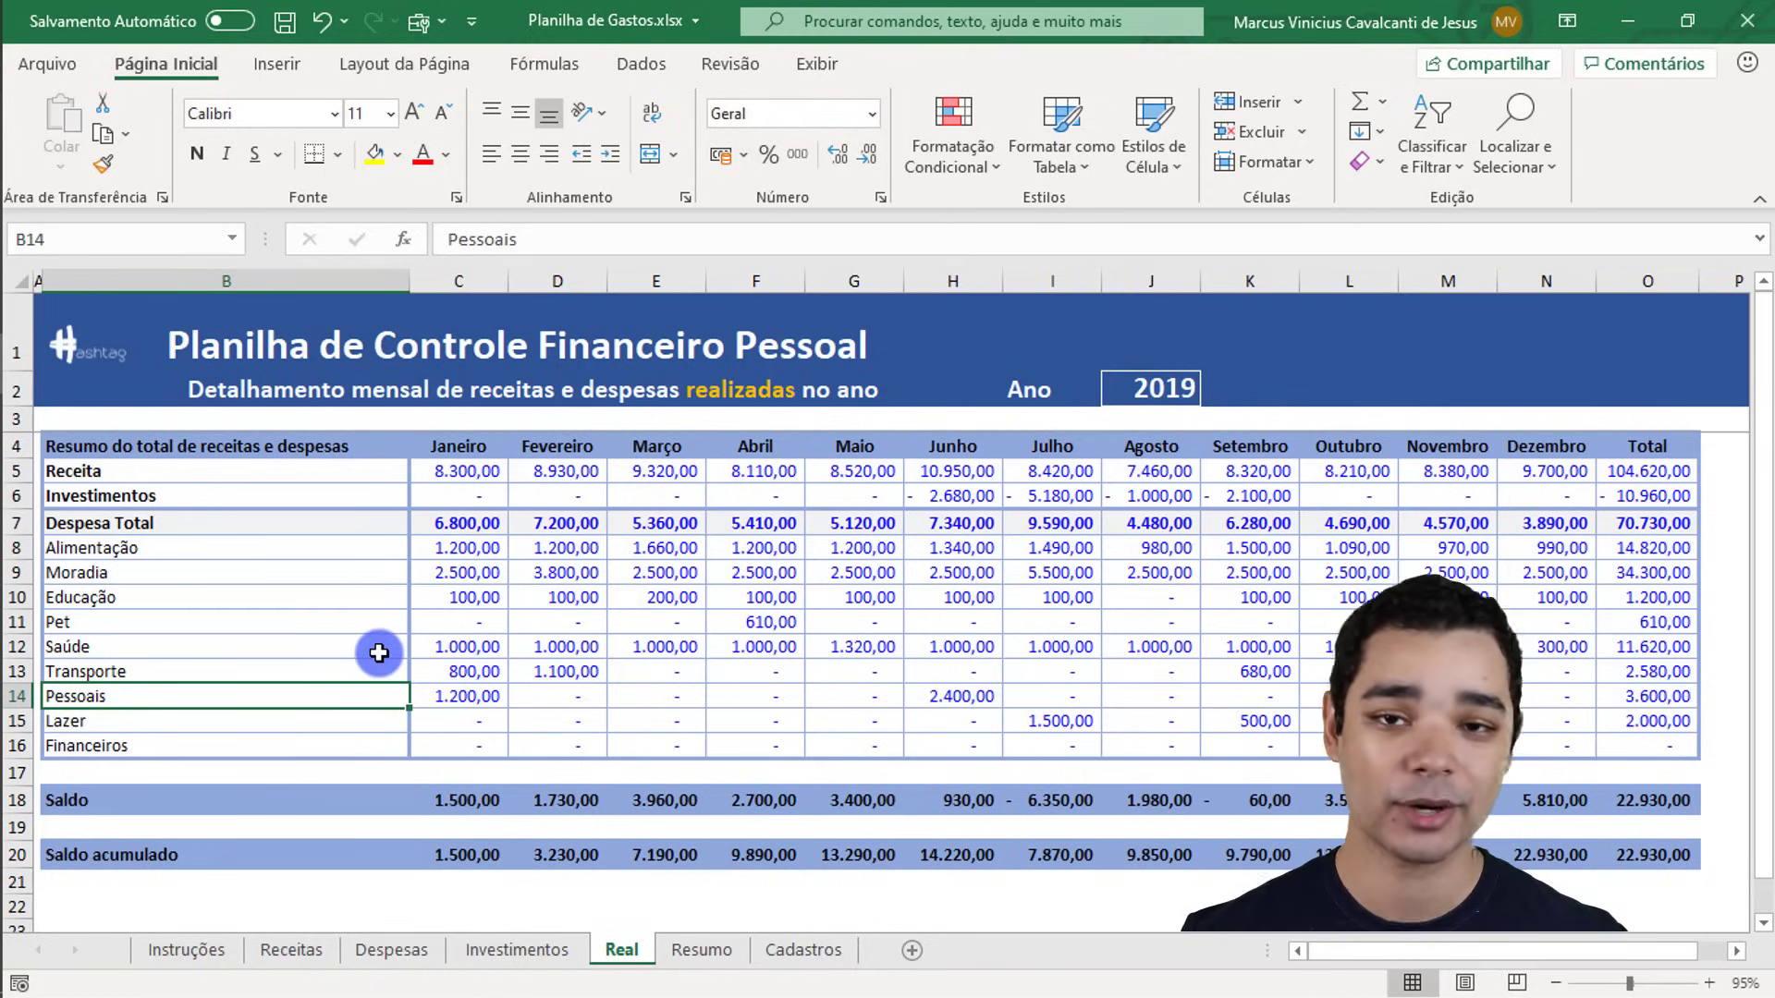
pyautogui.click(453, 691)
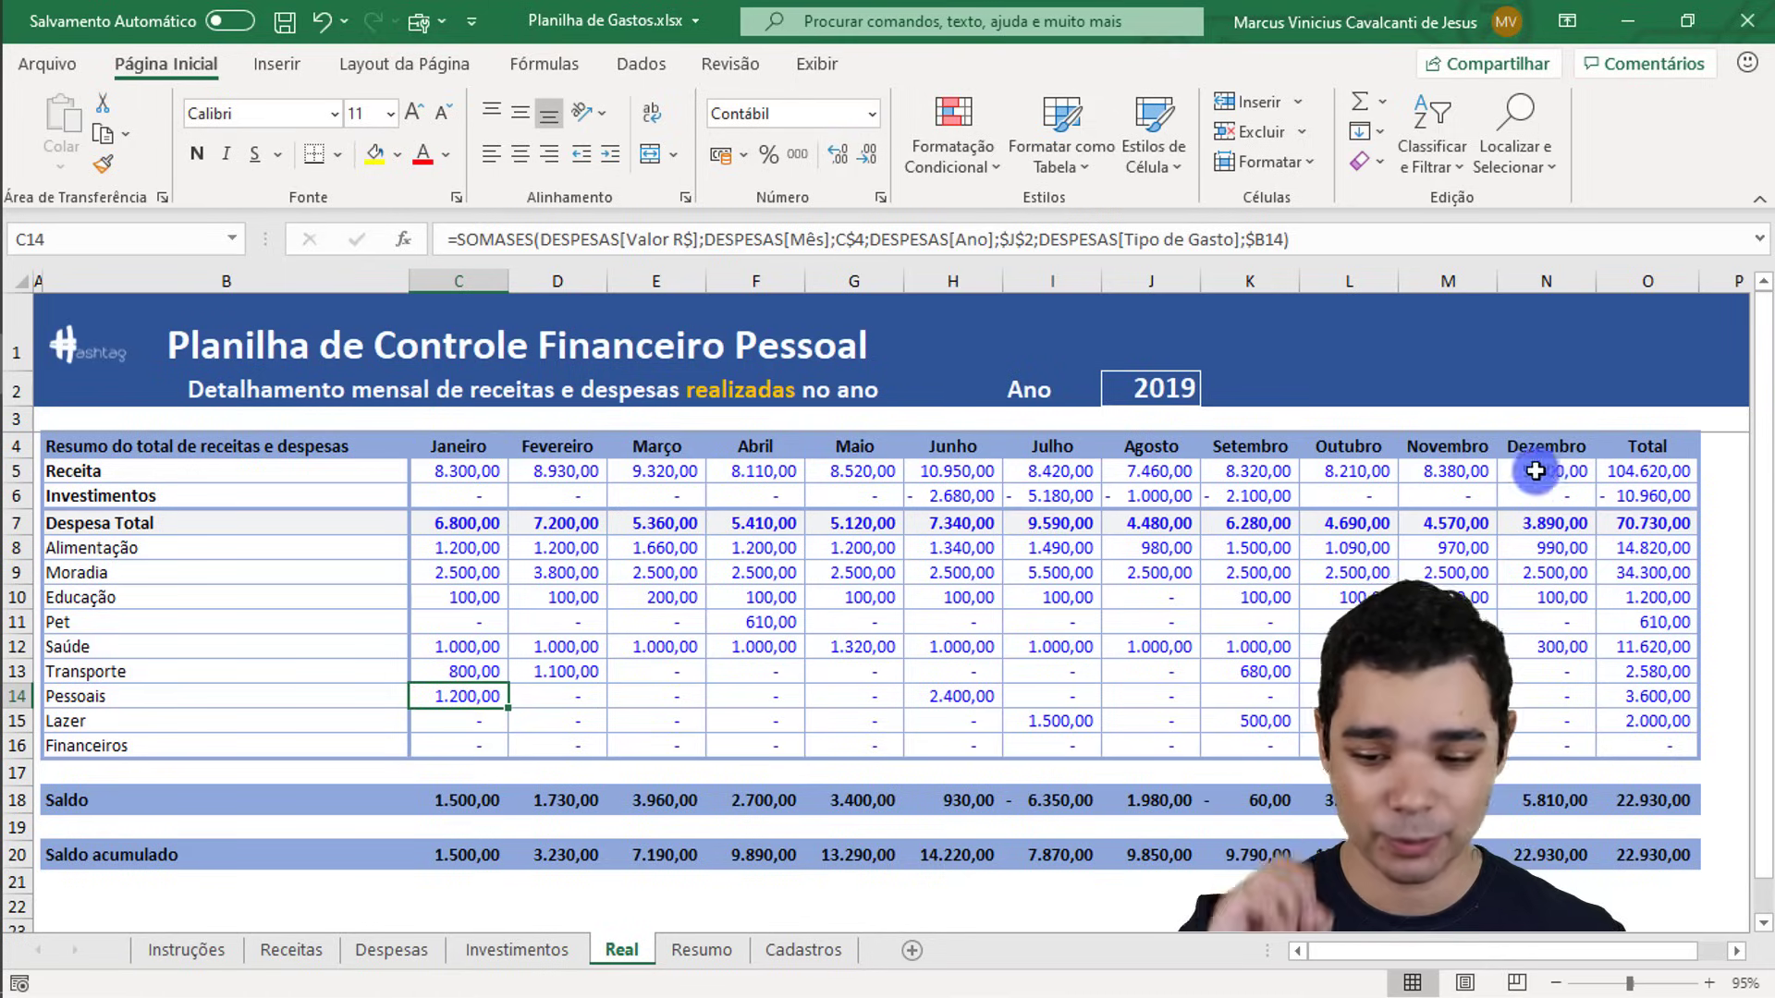
# Step: Inspect the January and February Saldo formulas and January's Receita and Despesa Total formulas
pyautogui.click(486, 800)
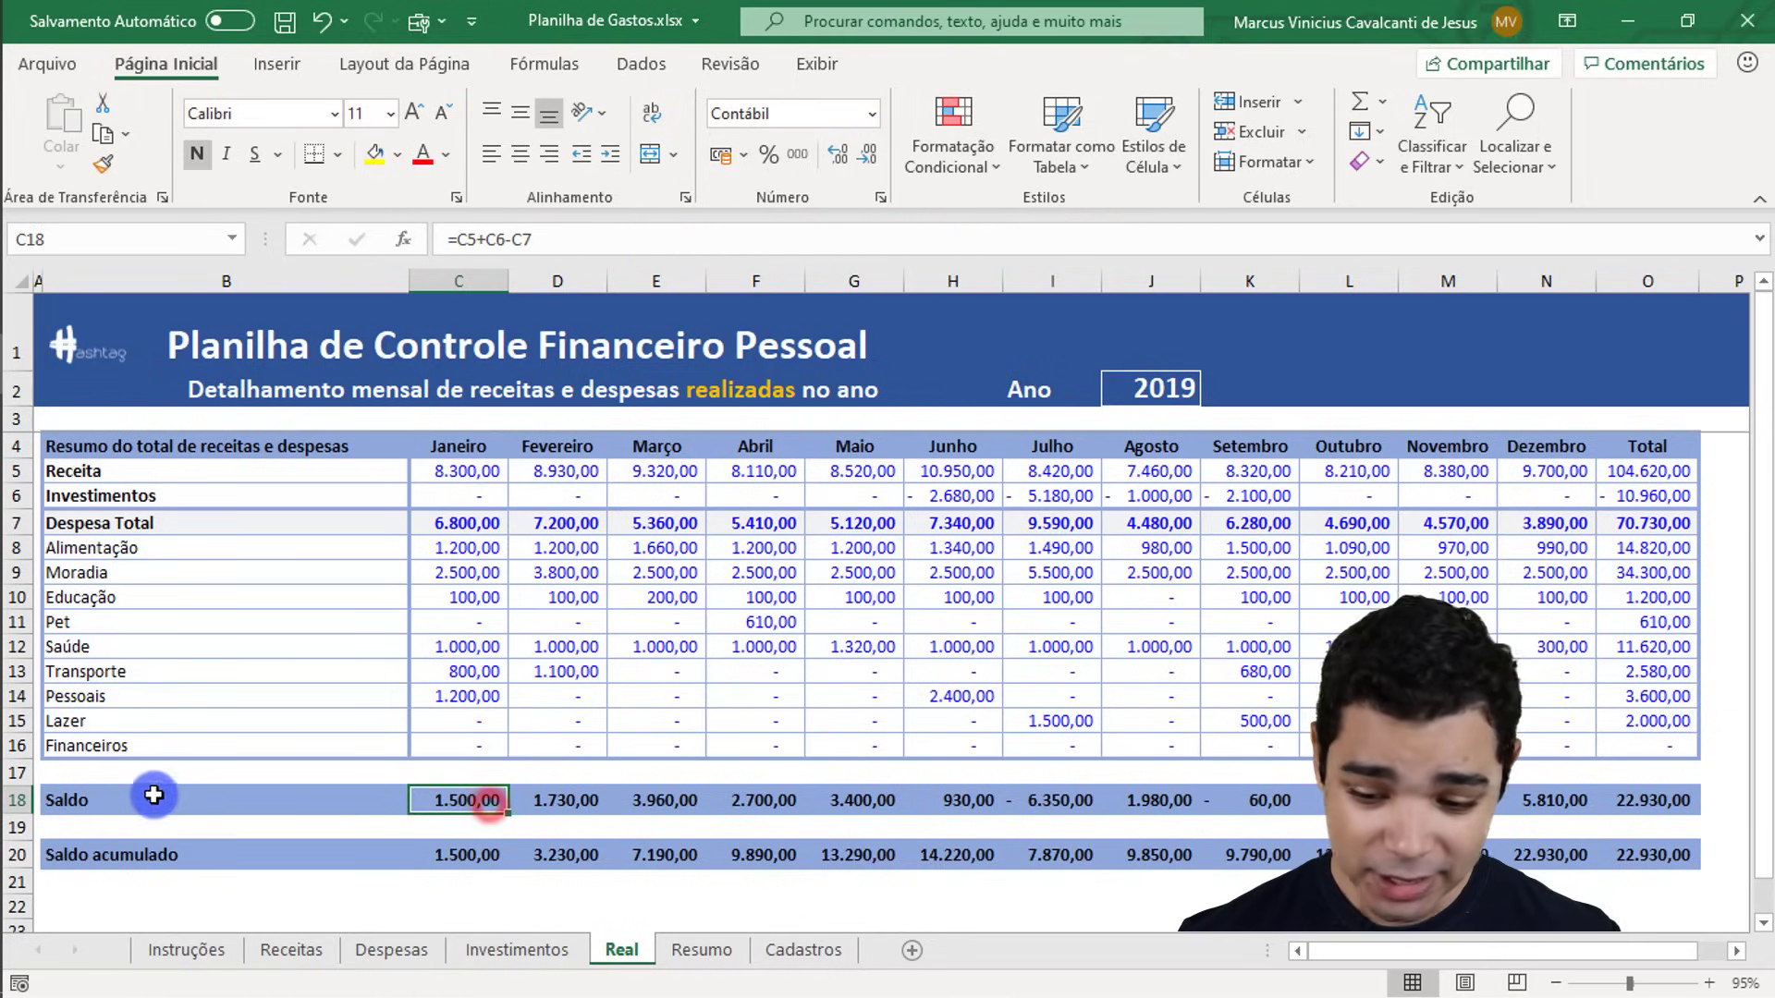
pyautogui.click(203, 804)
pyautogui.click(461, 801)
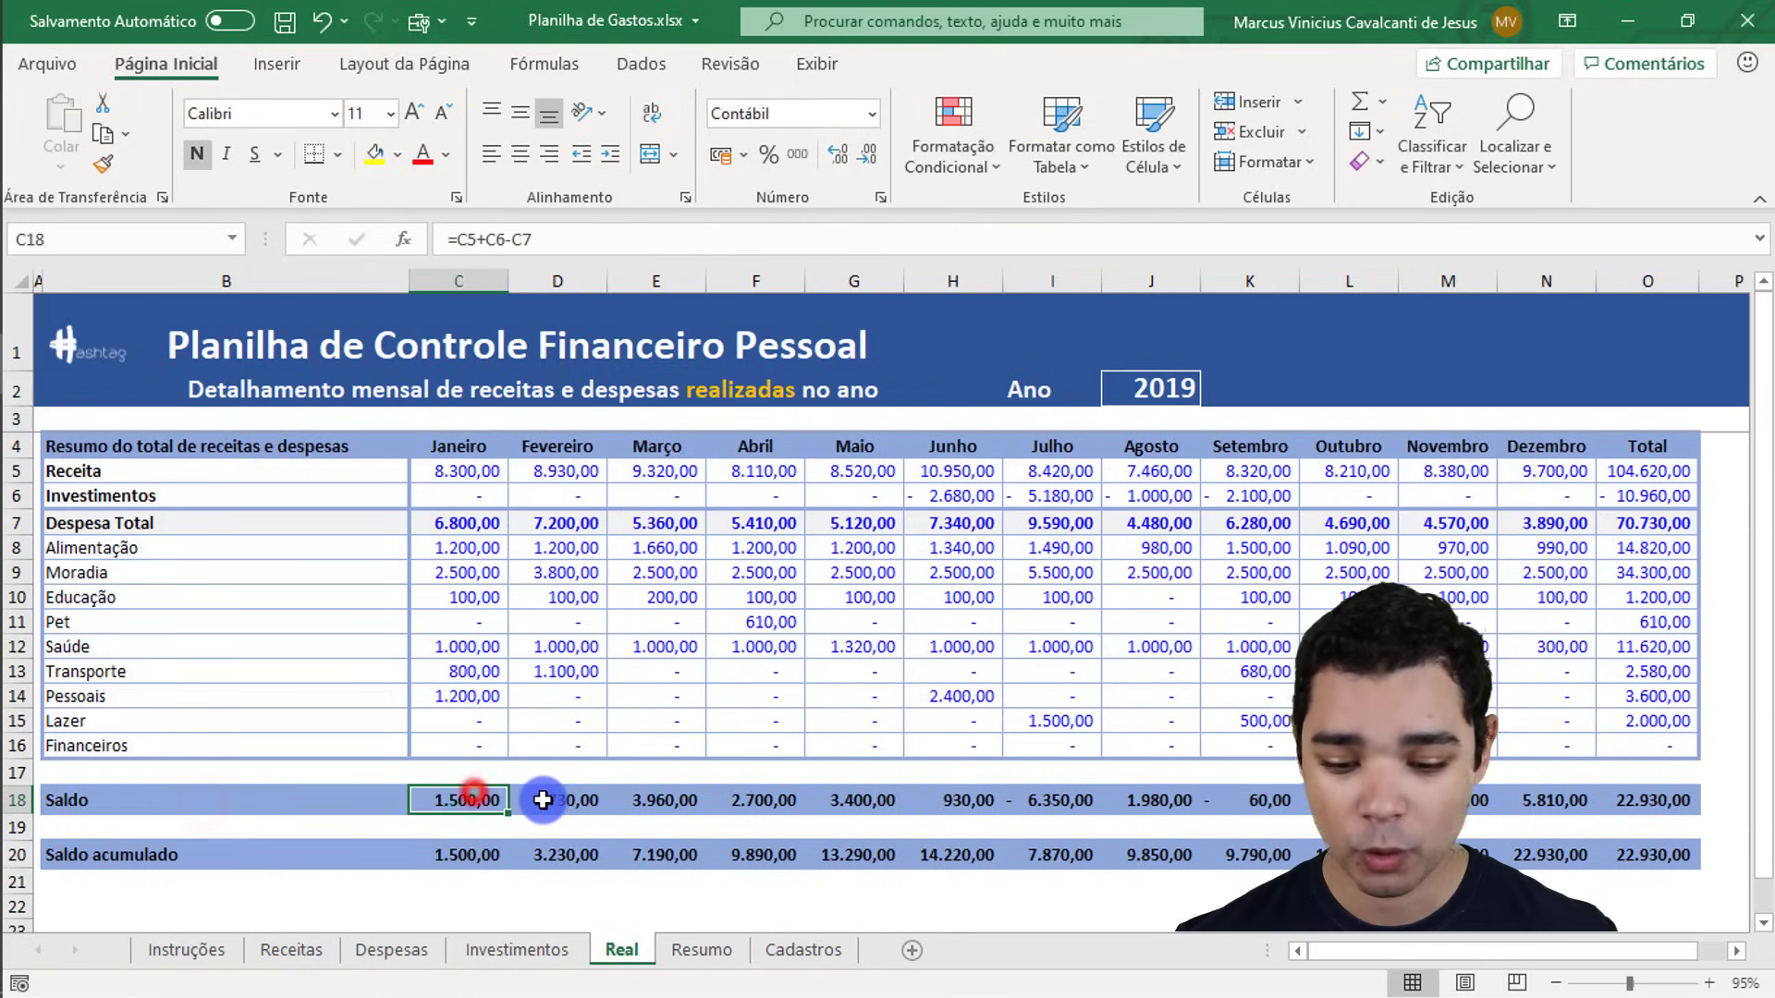
pyautogui.click(545, 801)
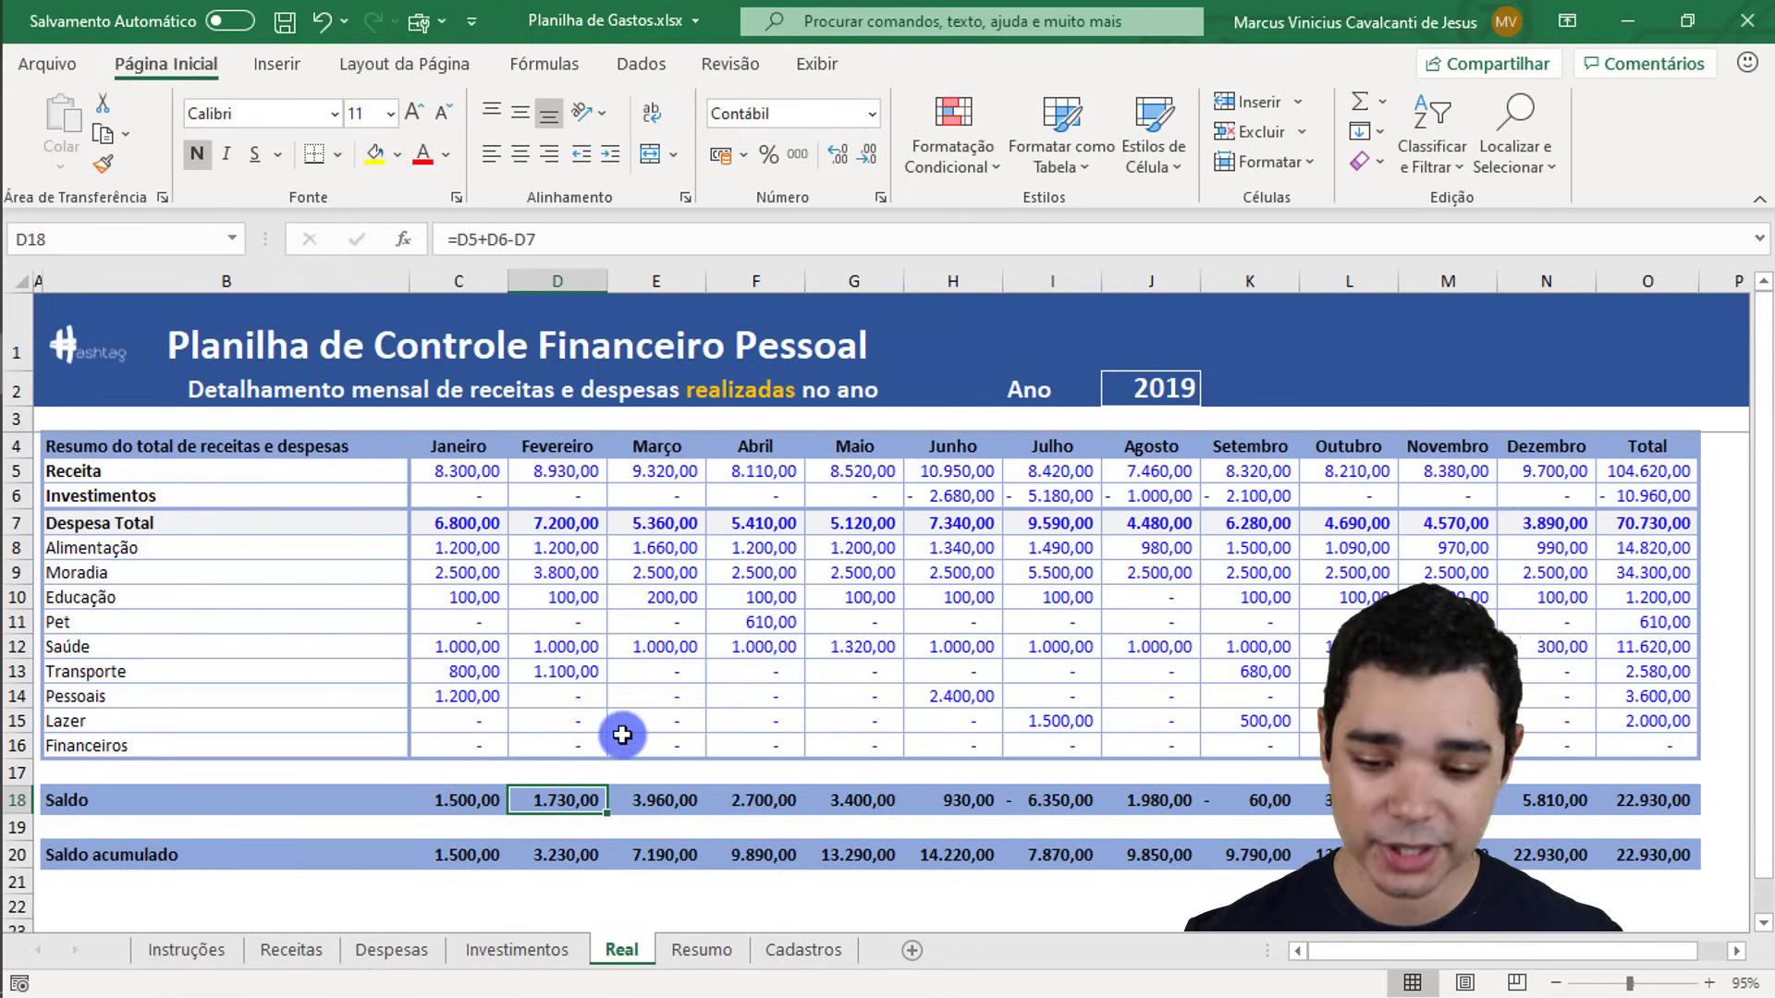
pyautogui.click(490, 481)
pyautogui.click(467, 522)
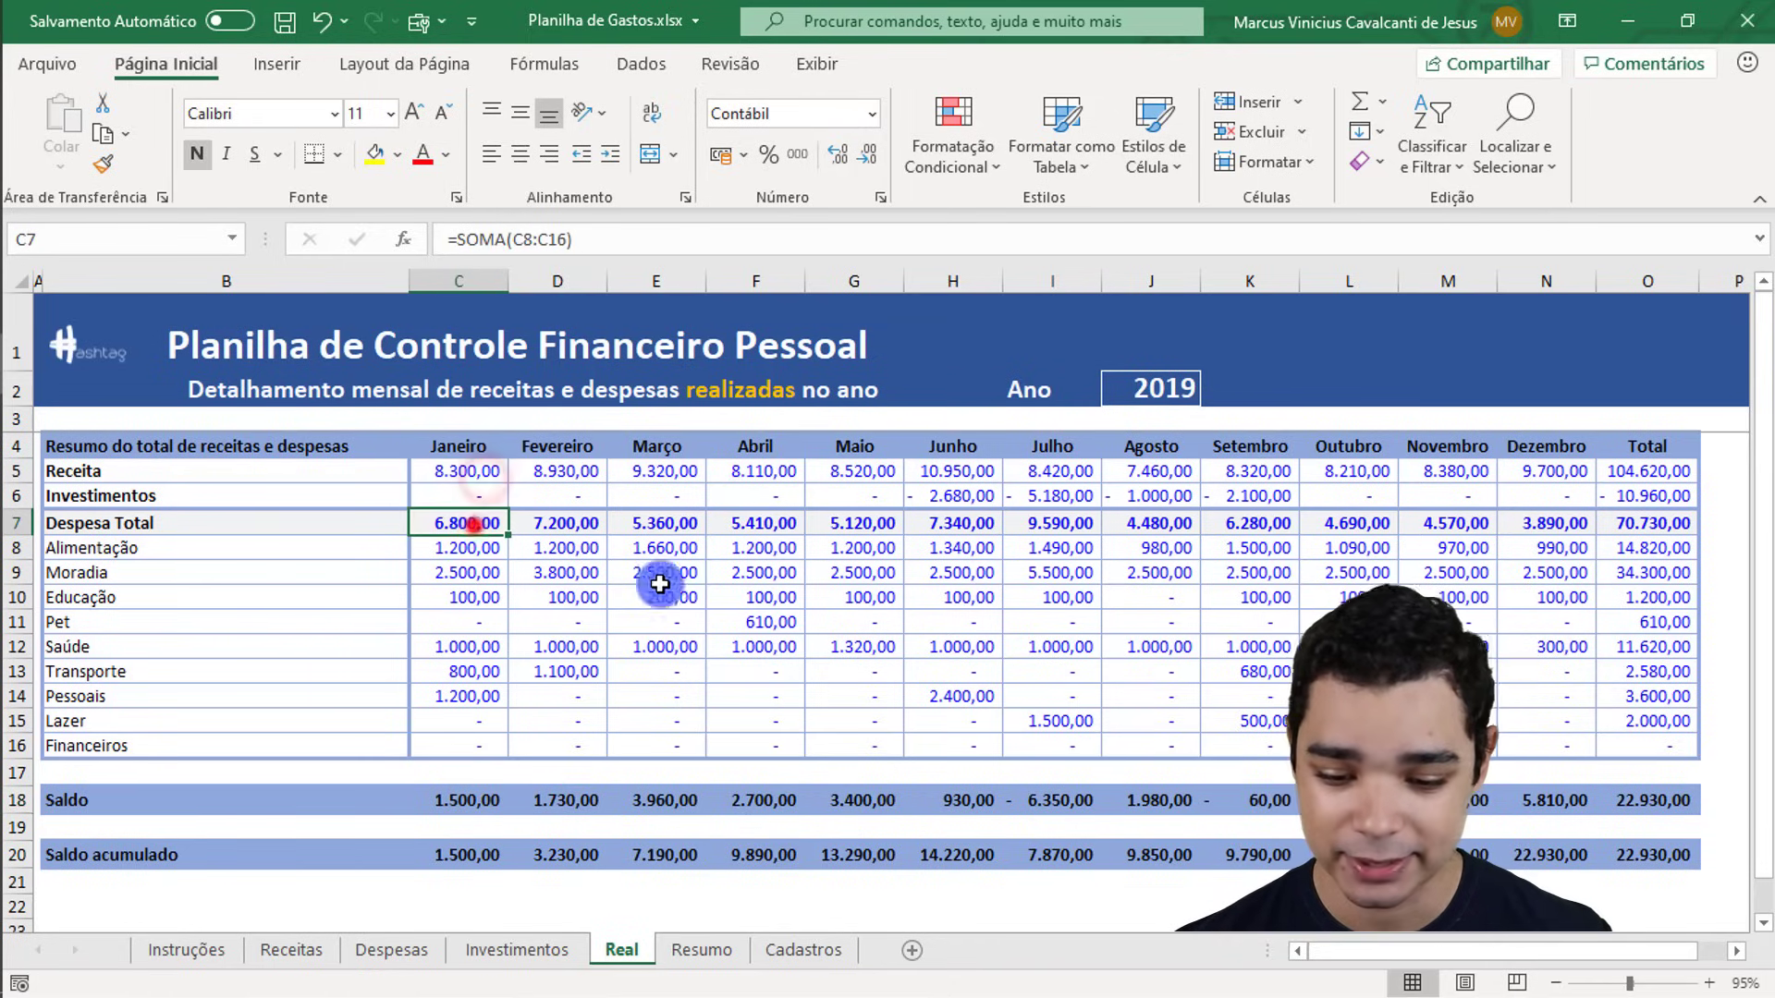
# Step: Check the Saldo acumulado formula, its Total, and July's negative Saldo, then view the Resumo dashboard
pyautogui.click(459, 852)
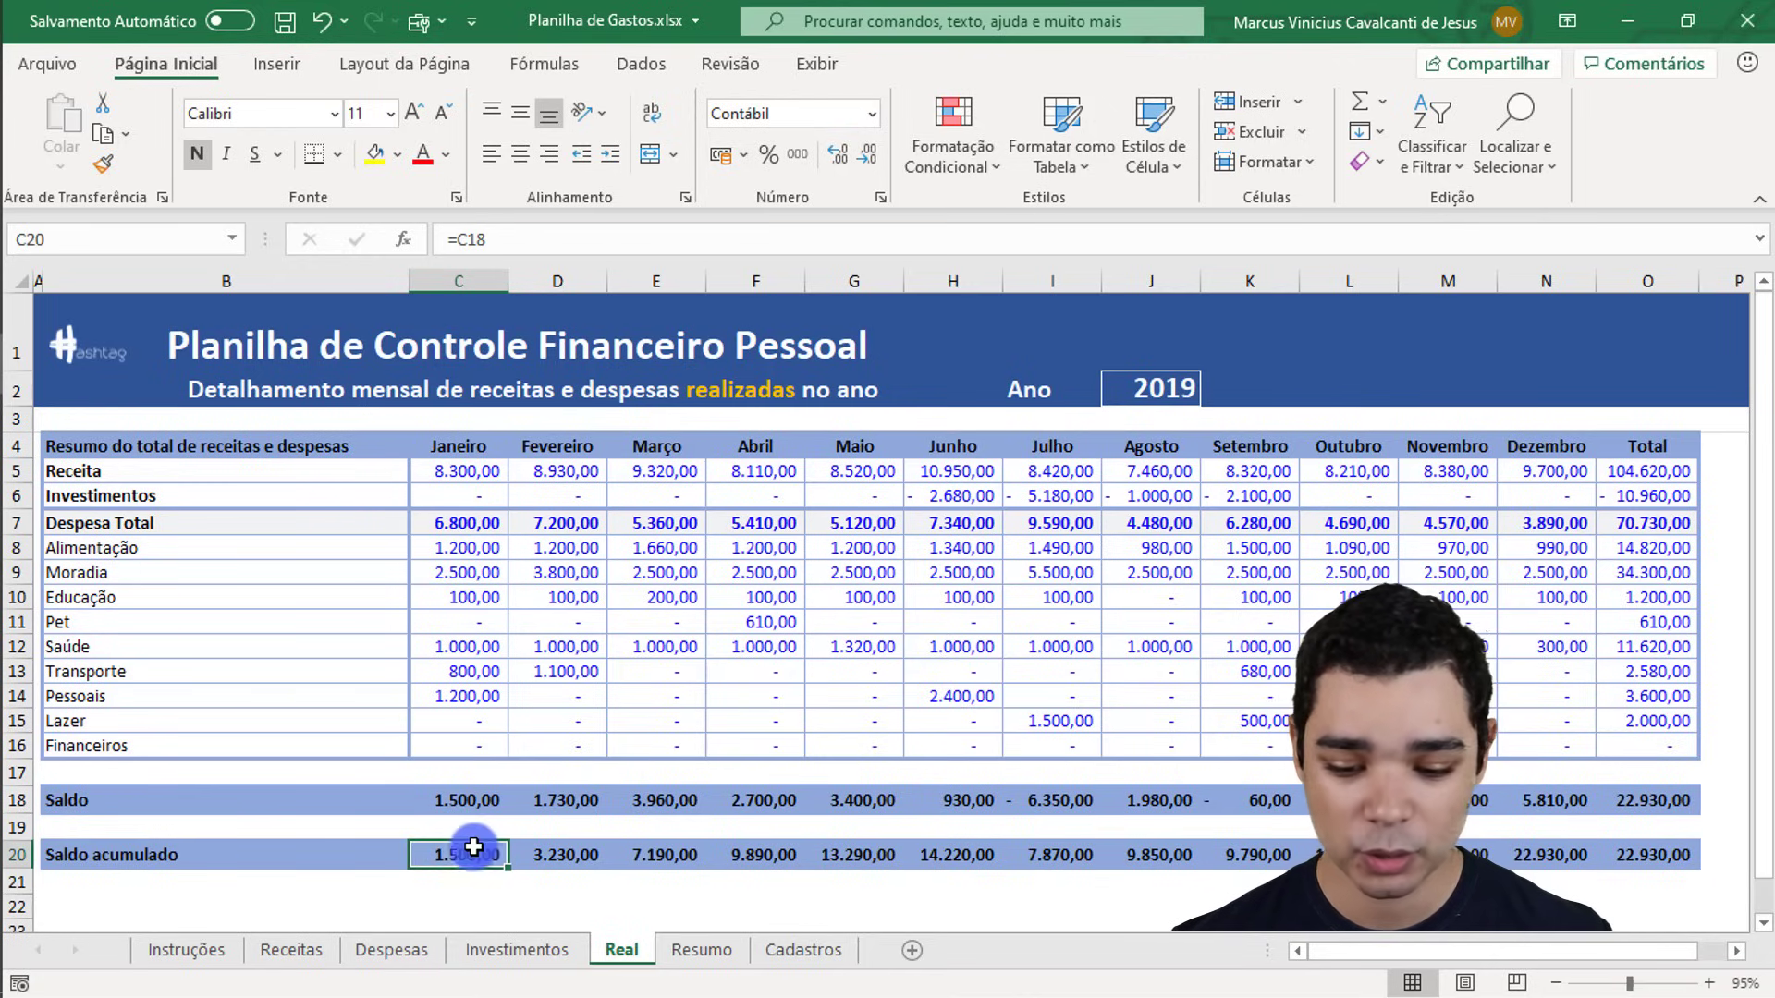
pyautogui.click(1646, 855)
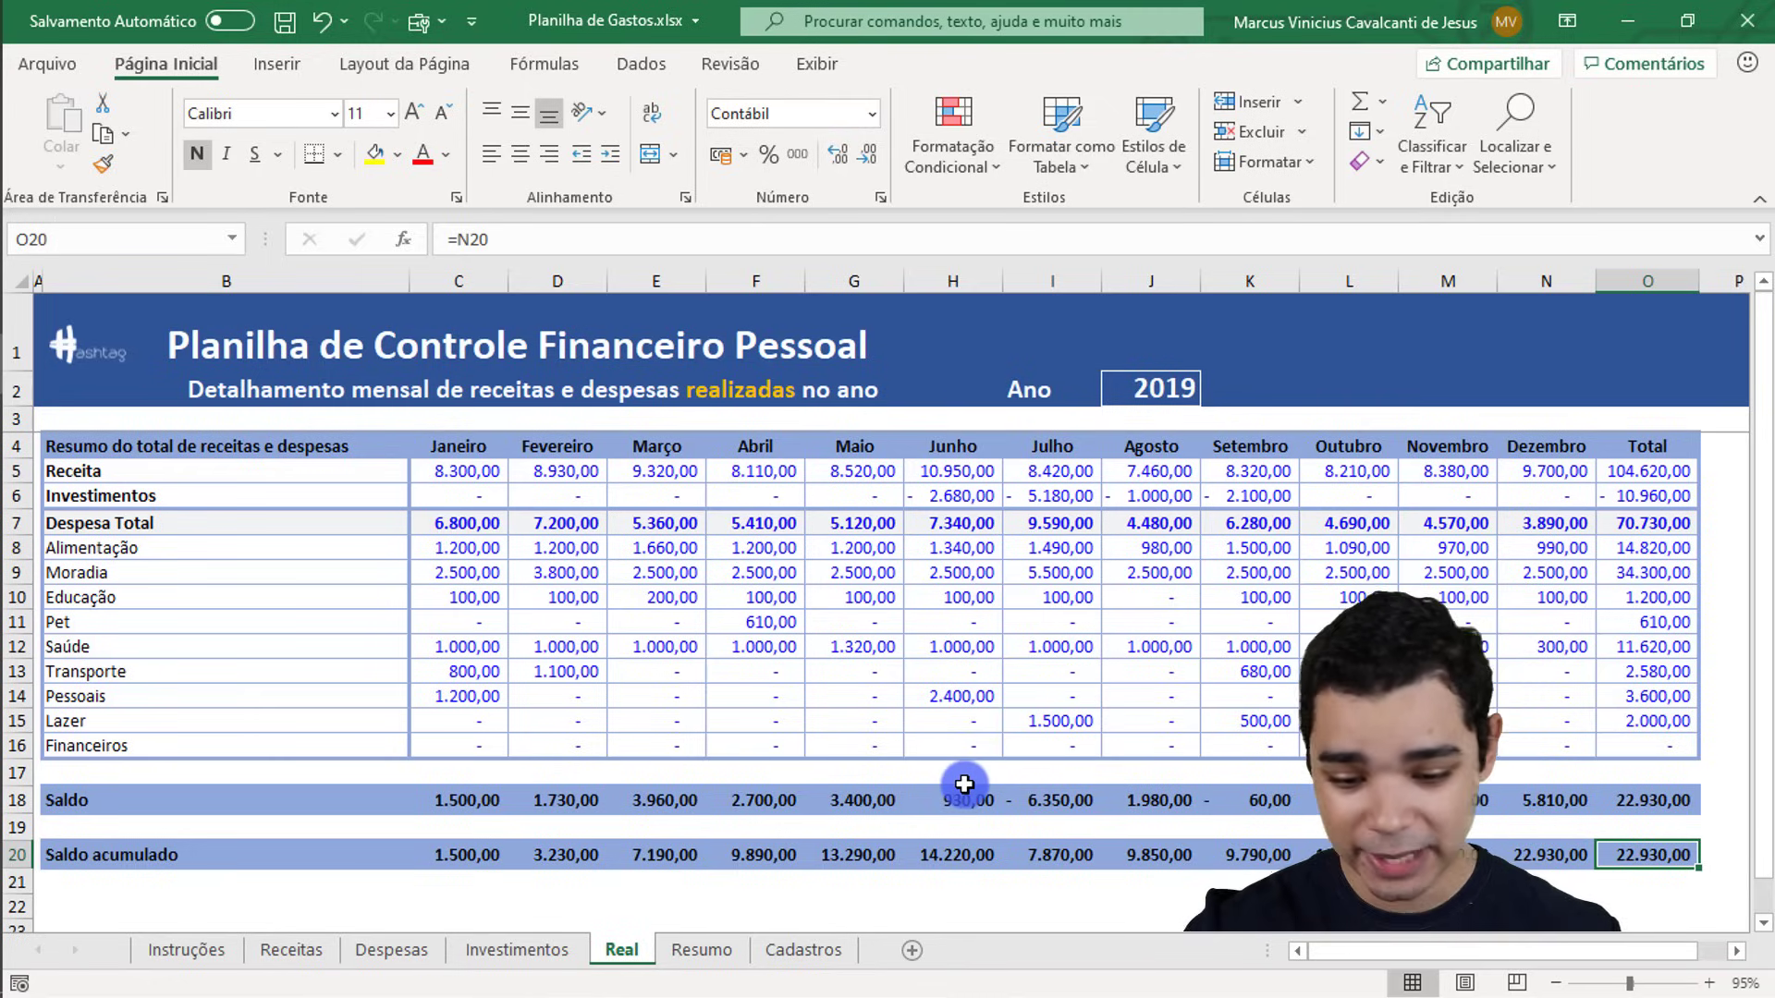
pyautogui.click(472, 820)
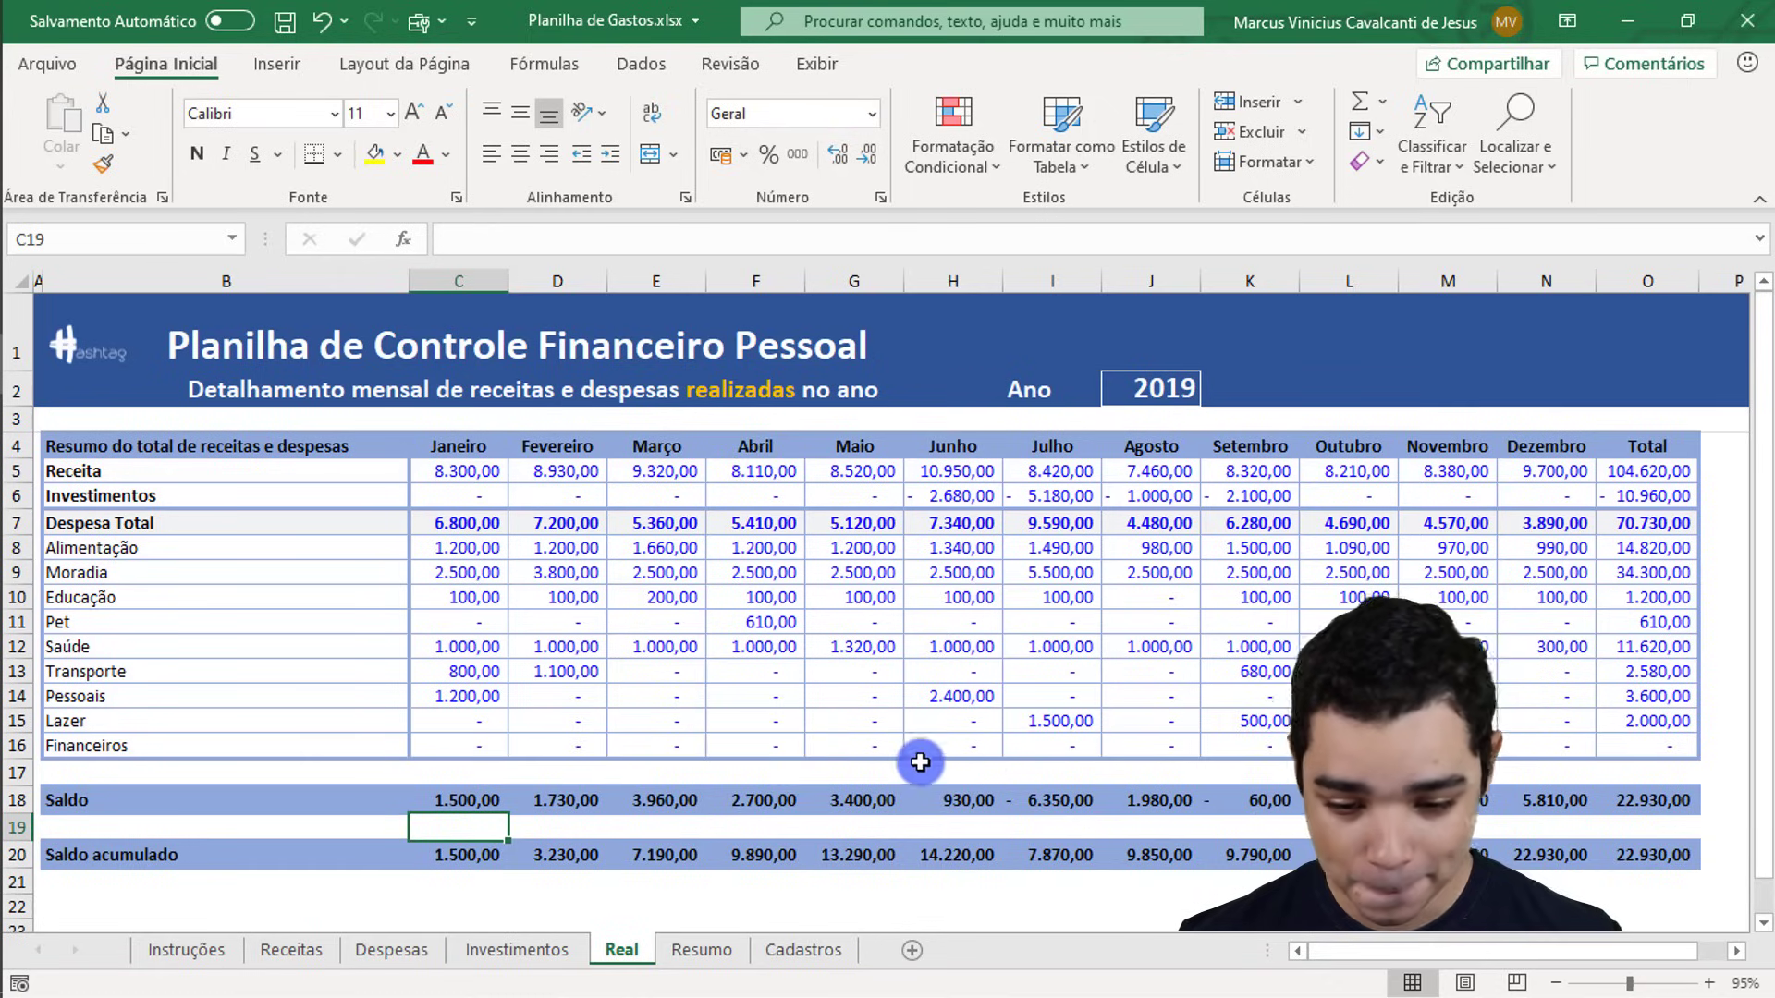
pyautogui.click(1040, 798)
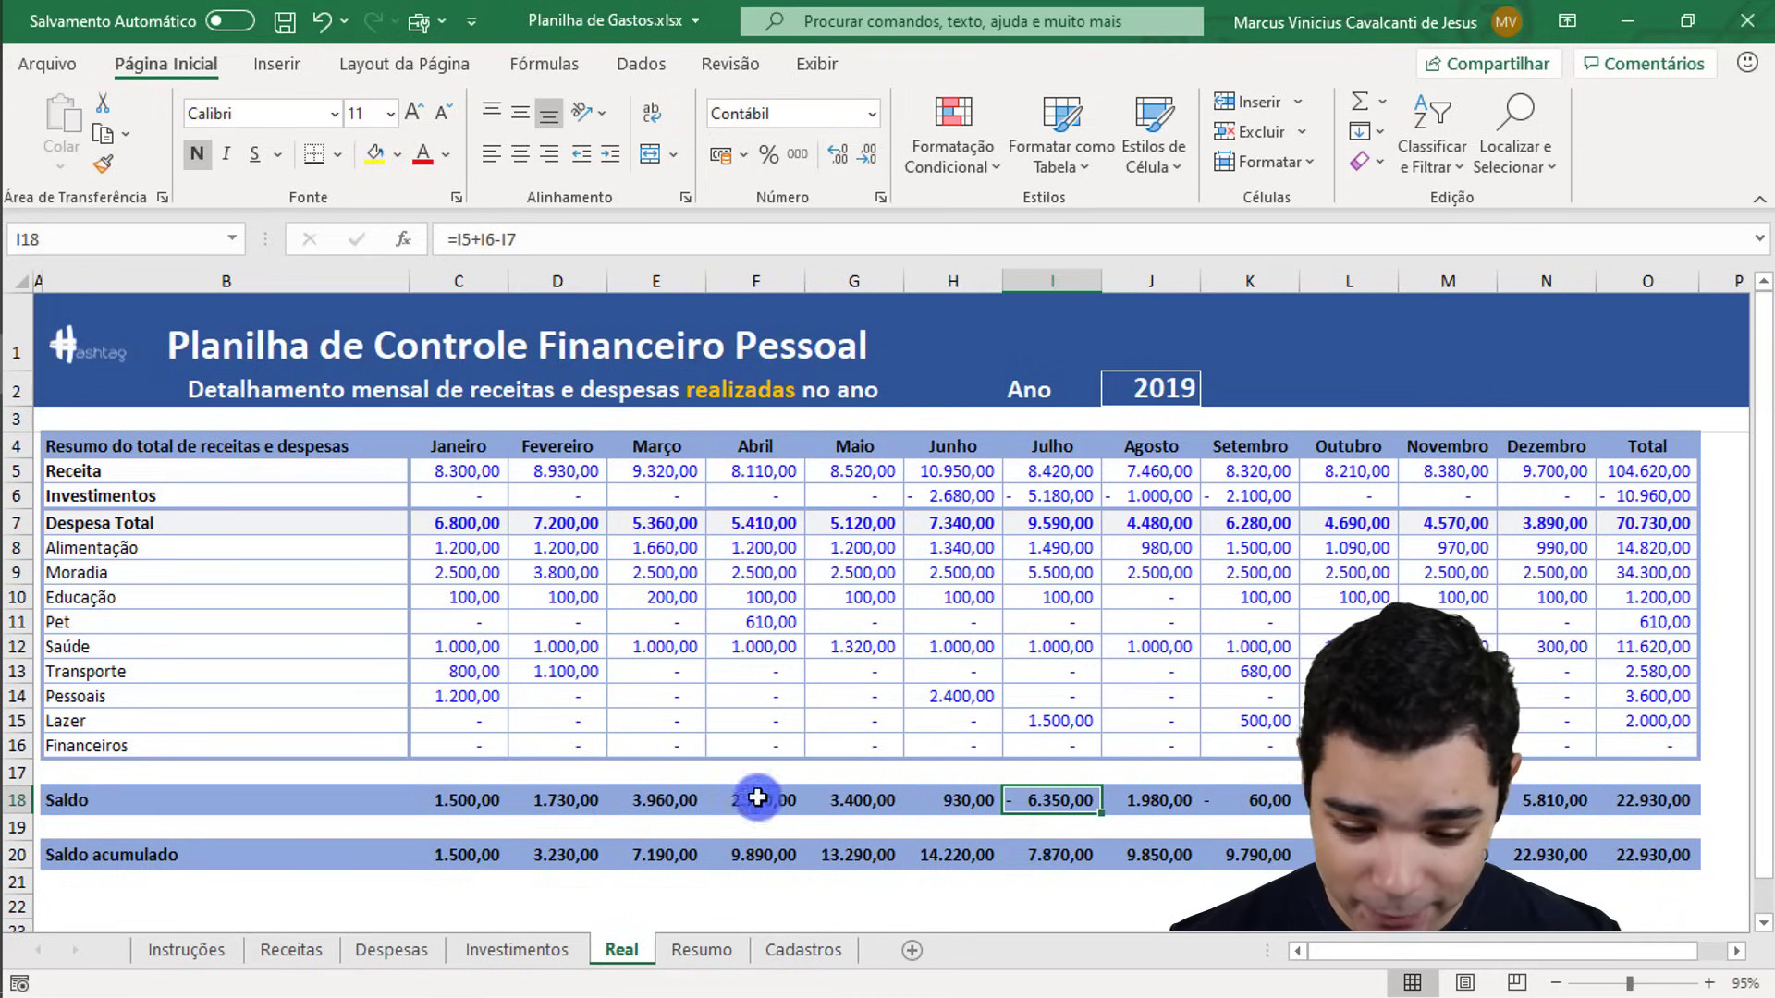
pyautogui.click(700, 951)
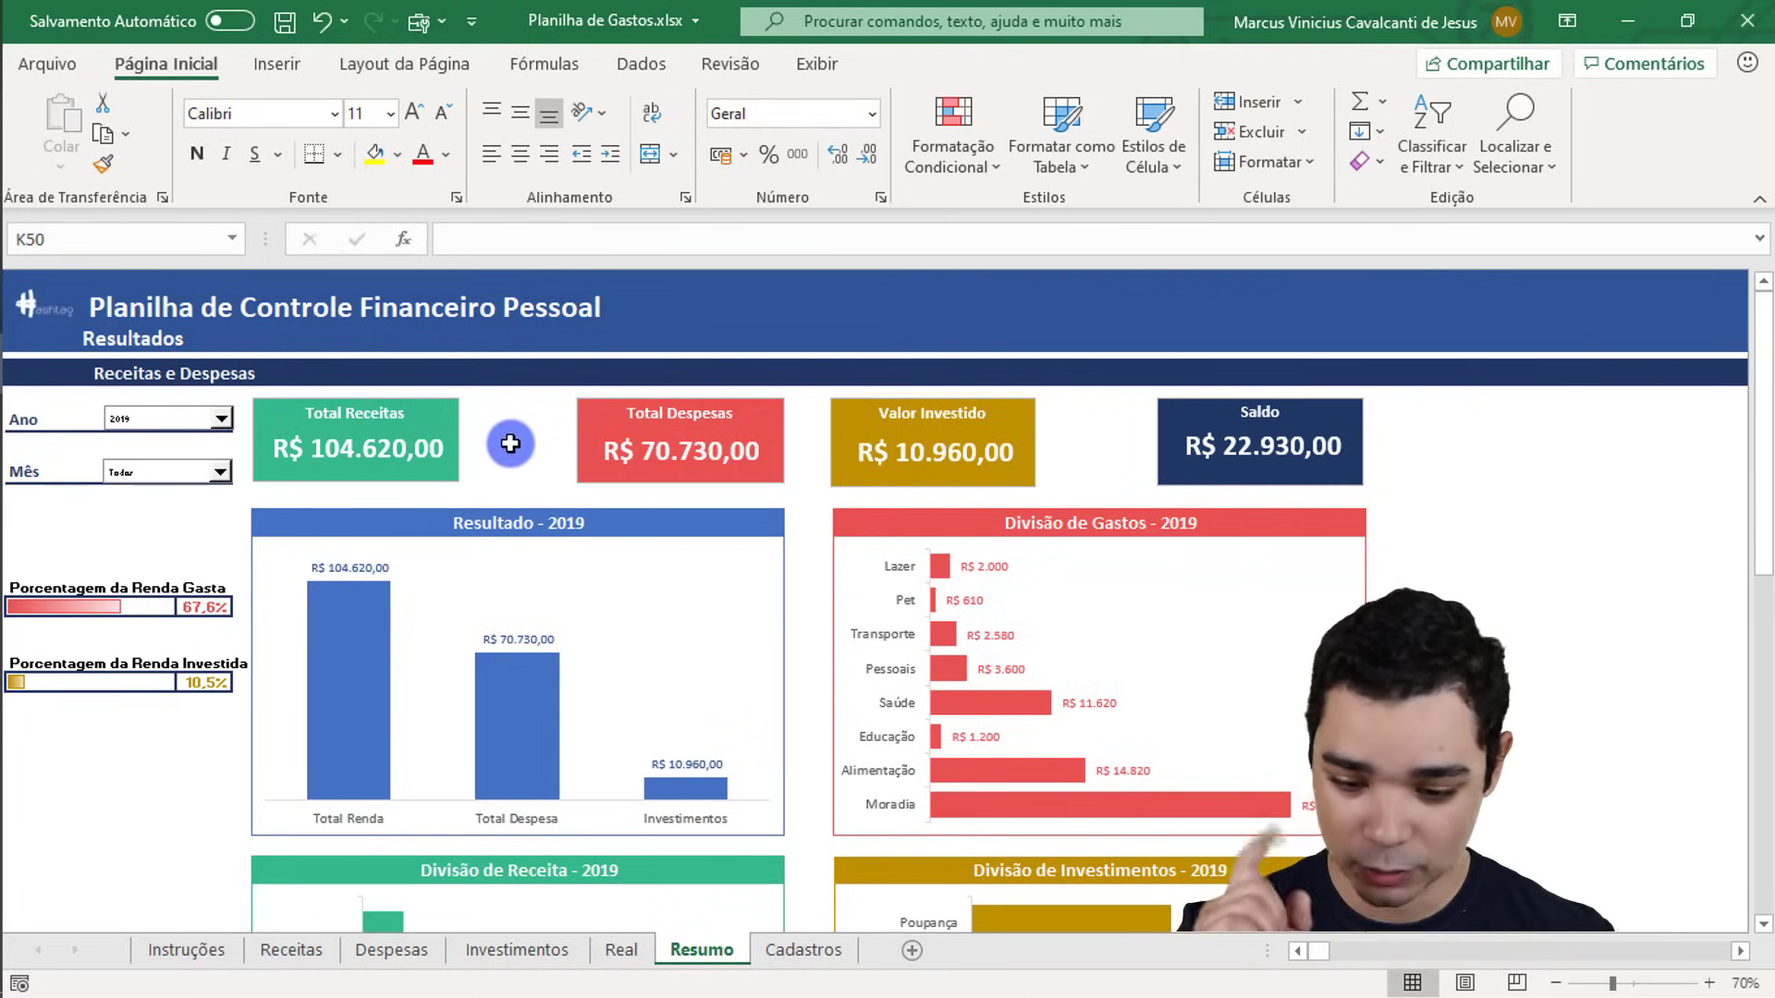
pyautogui.click(1710, 984)
pyautogui.click(1710, 984)
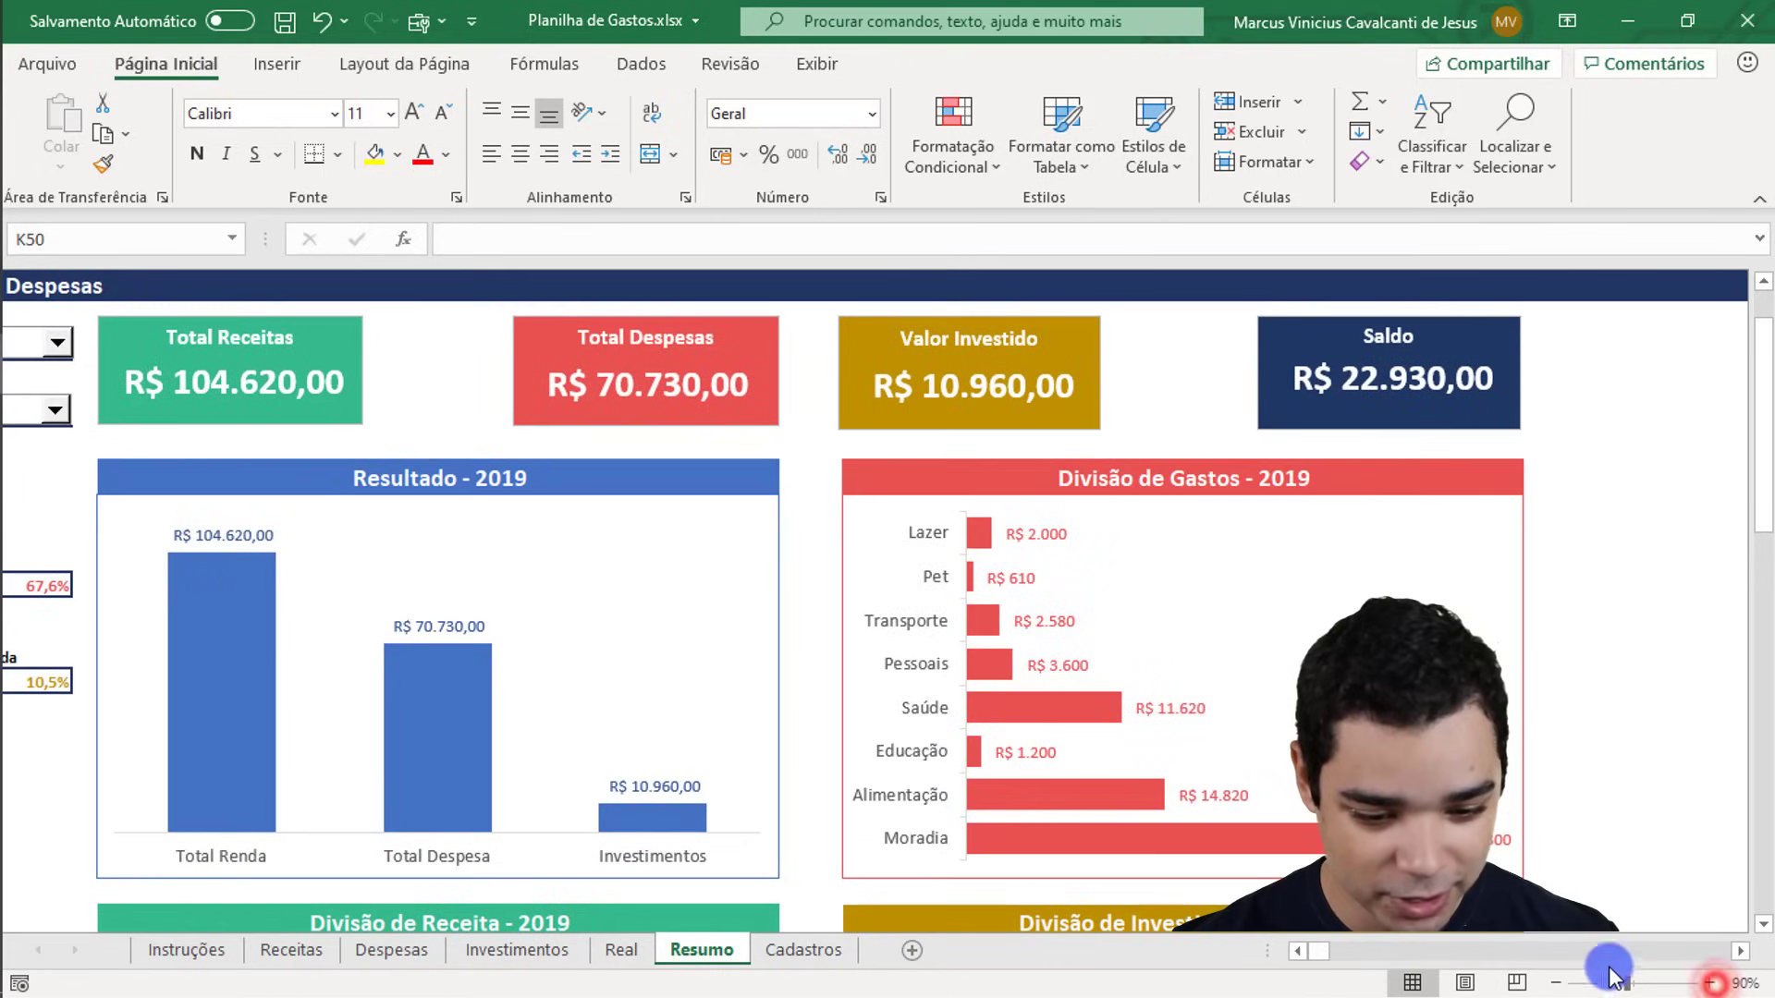
pyautogui.click(1299, 952)
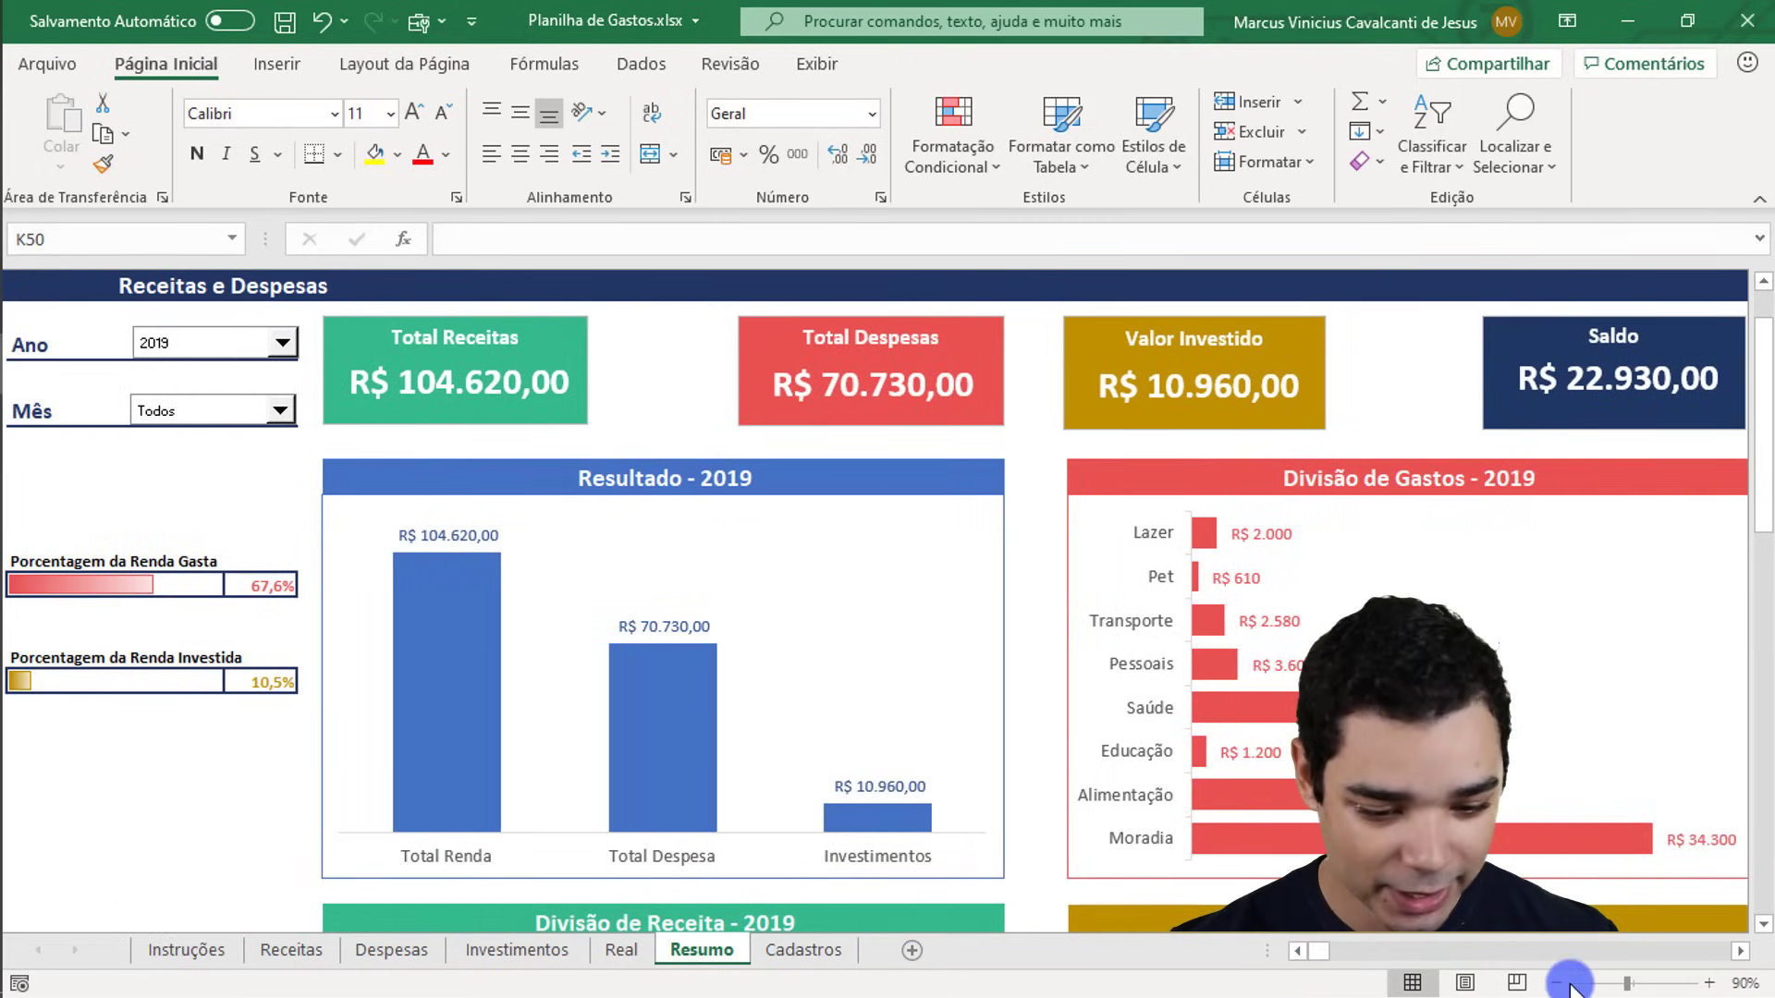
pyautogui.click(1556, 984)
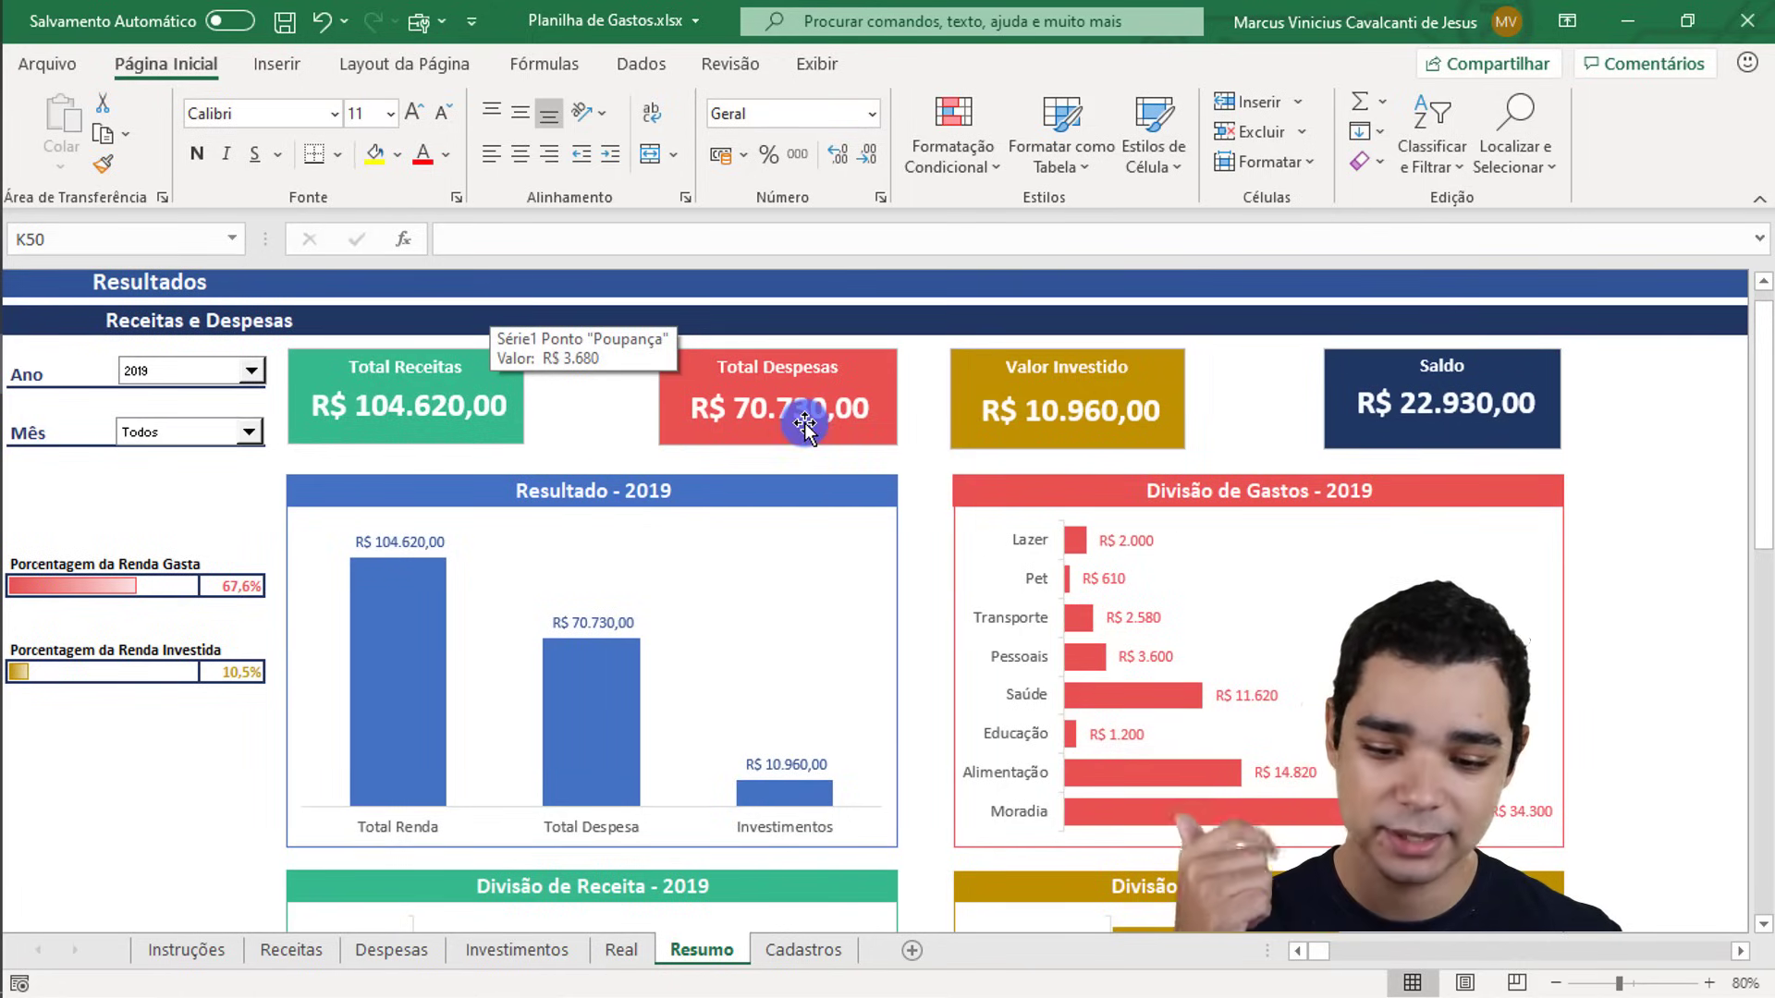
pyautogui.click(1222, 404)
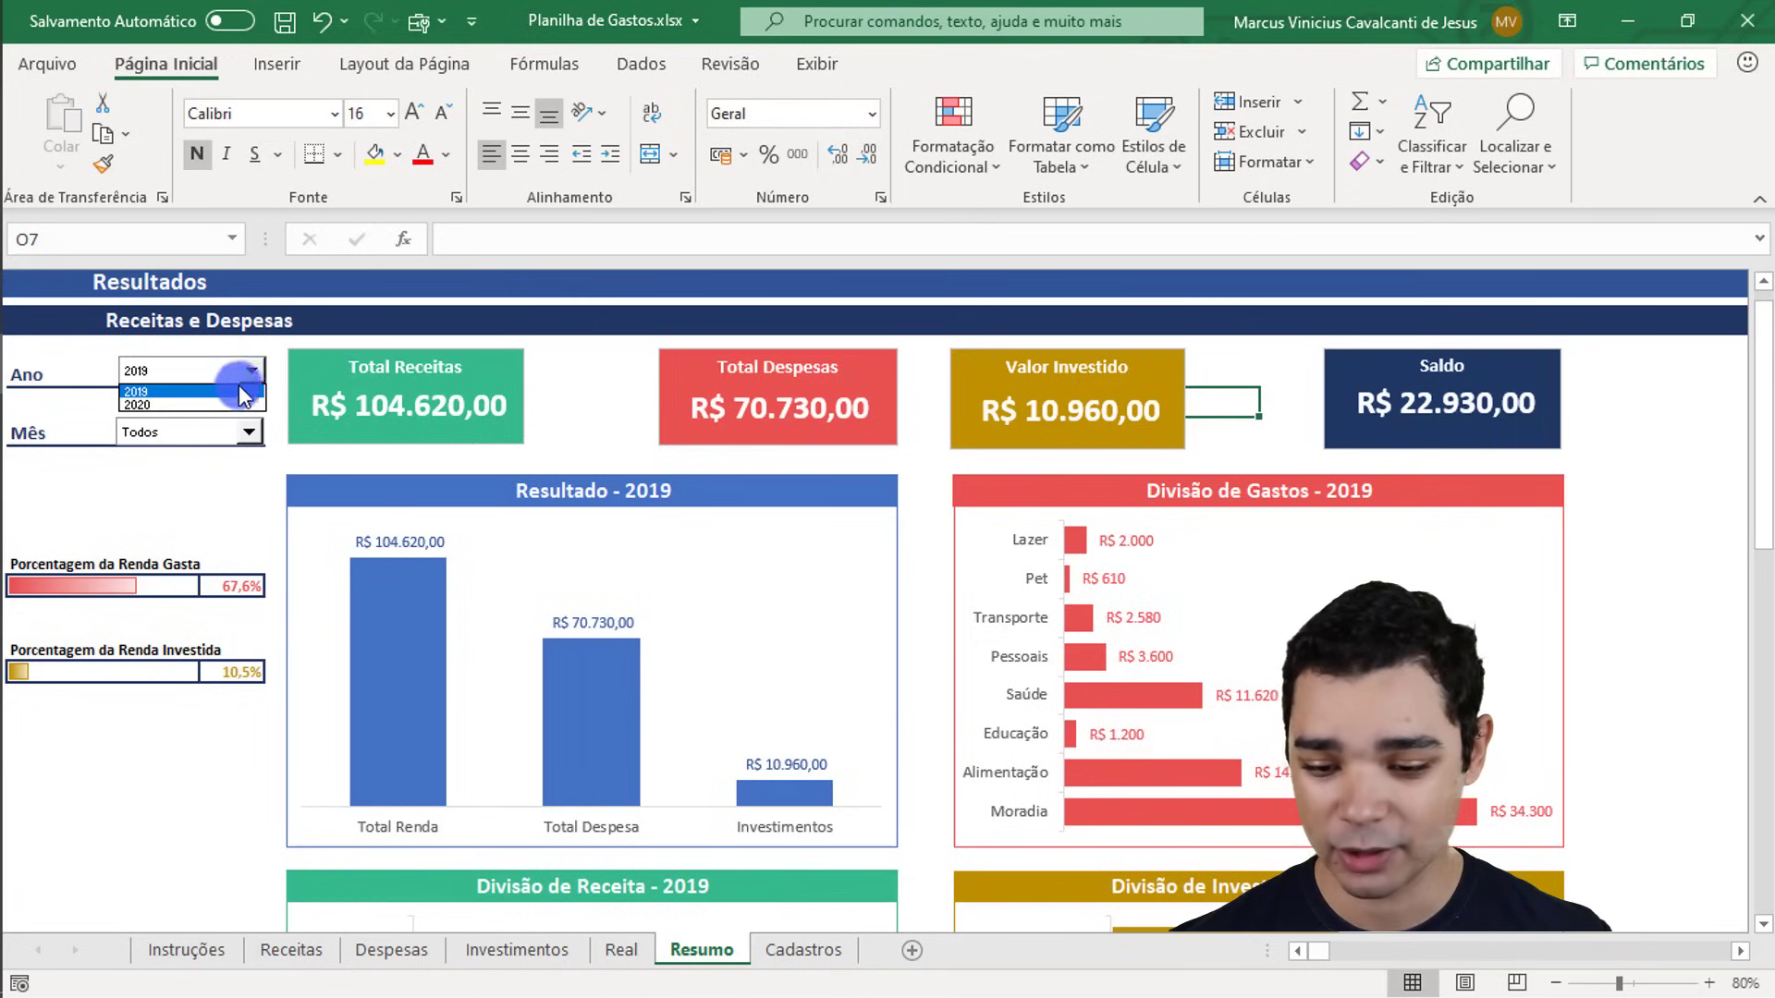
# Step: Filter the Resumo dashboard to Janeiro 2019 using the year and month filters
pyautogui.click(241, 384)
pyautogui.click(252, 430)
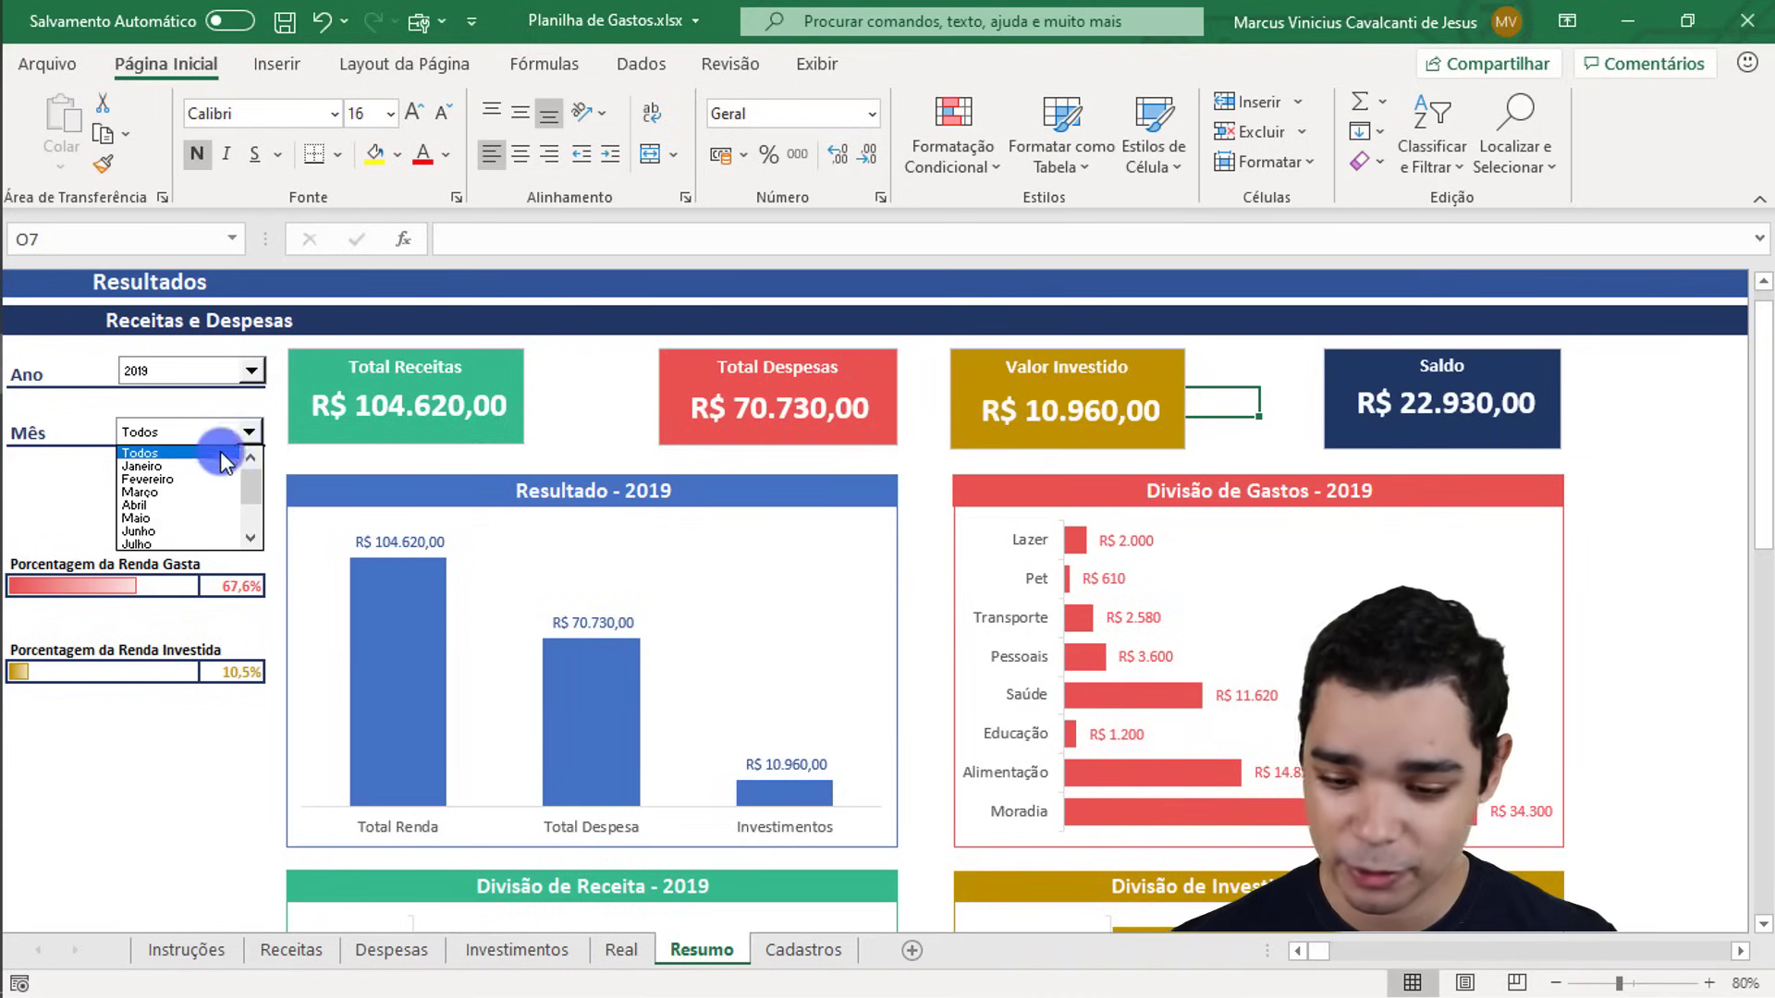
pyautogui.click(185, 460)
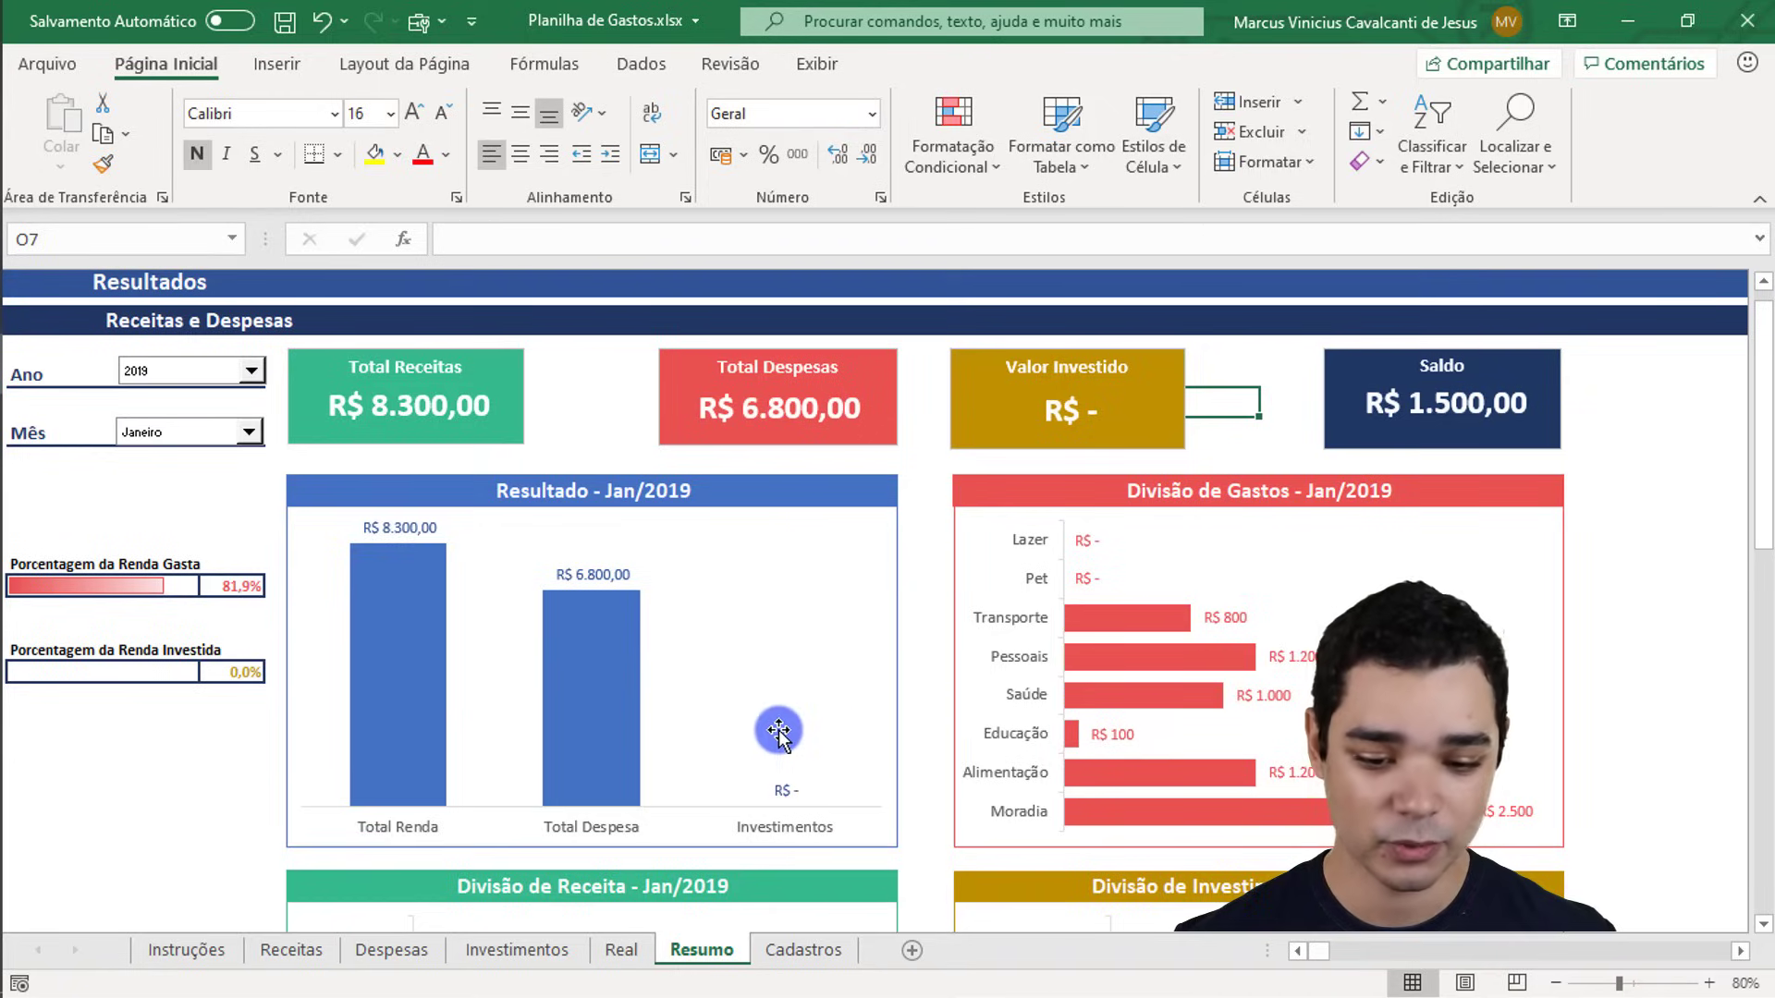
# Step: Scroll through the January dashboard and reopen the Mês month list
pyautogui.scroll(-1, 1205, 647)
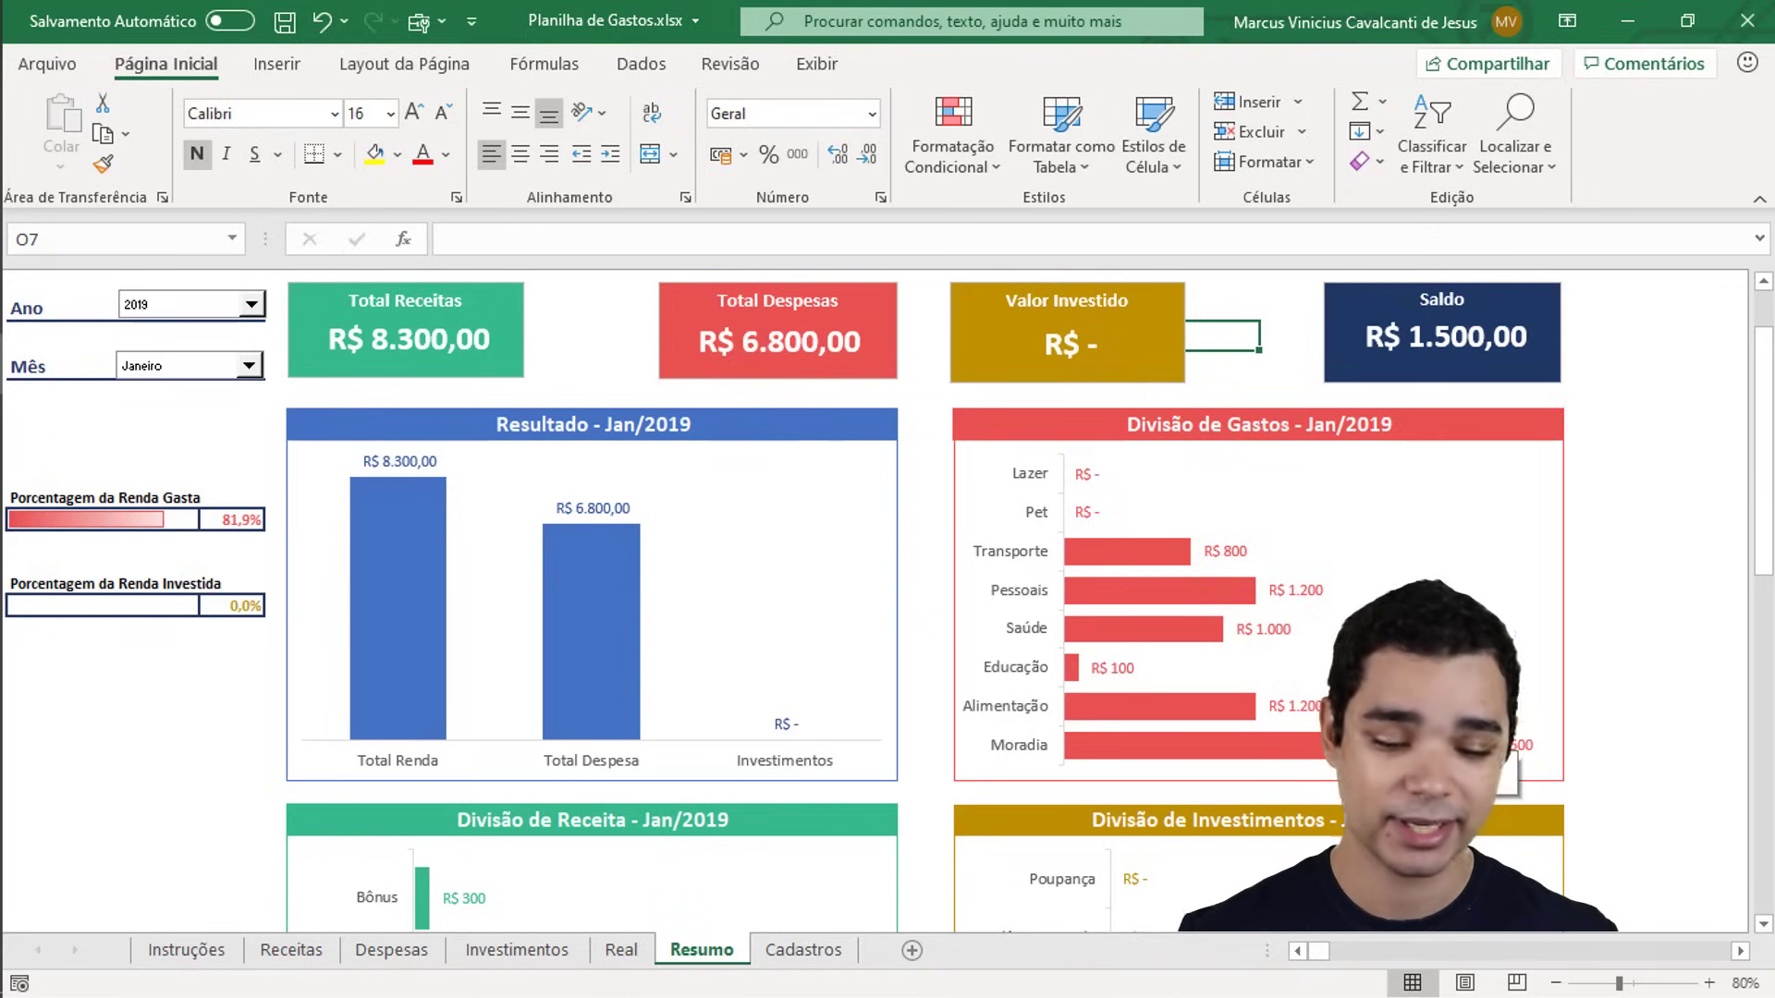
pyautogui.scroll(-3, 1386, 647)
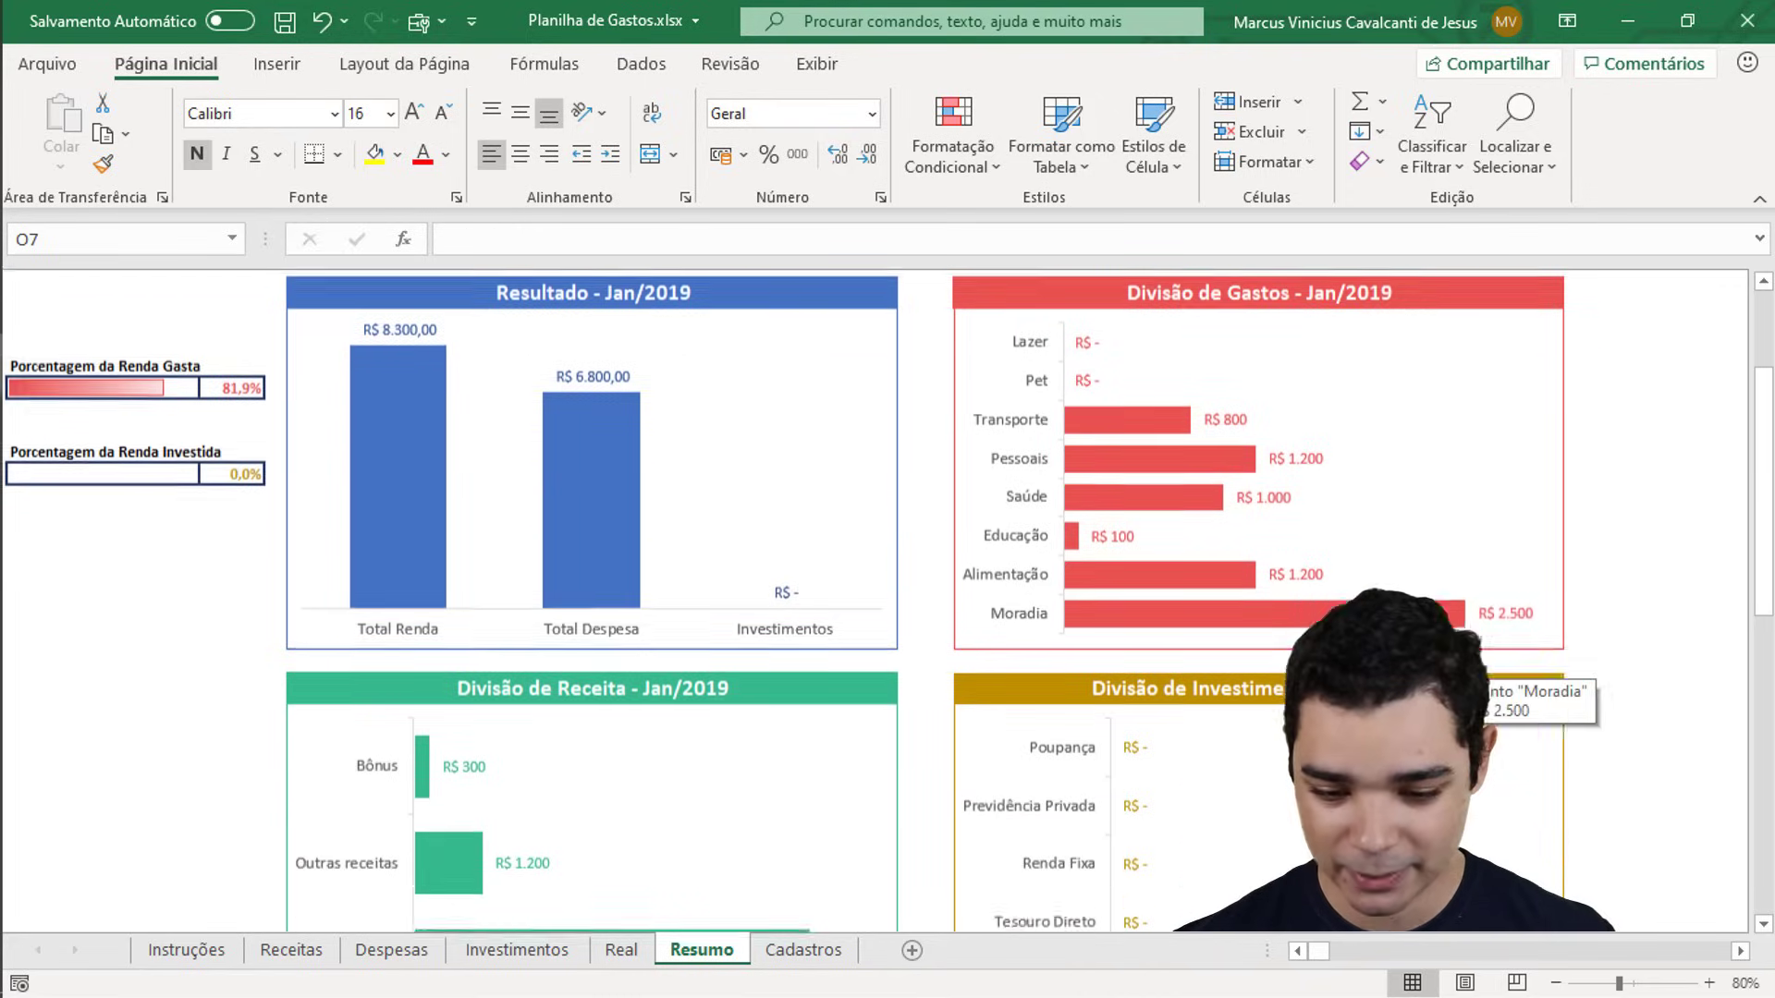
pyautogui.scroll(-3, 1470, 628)
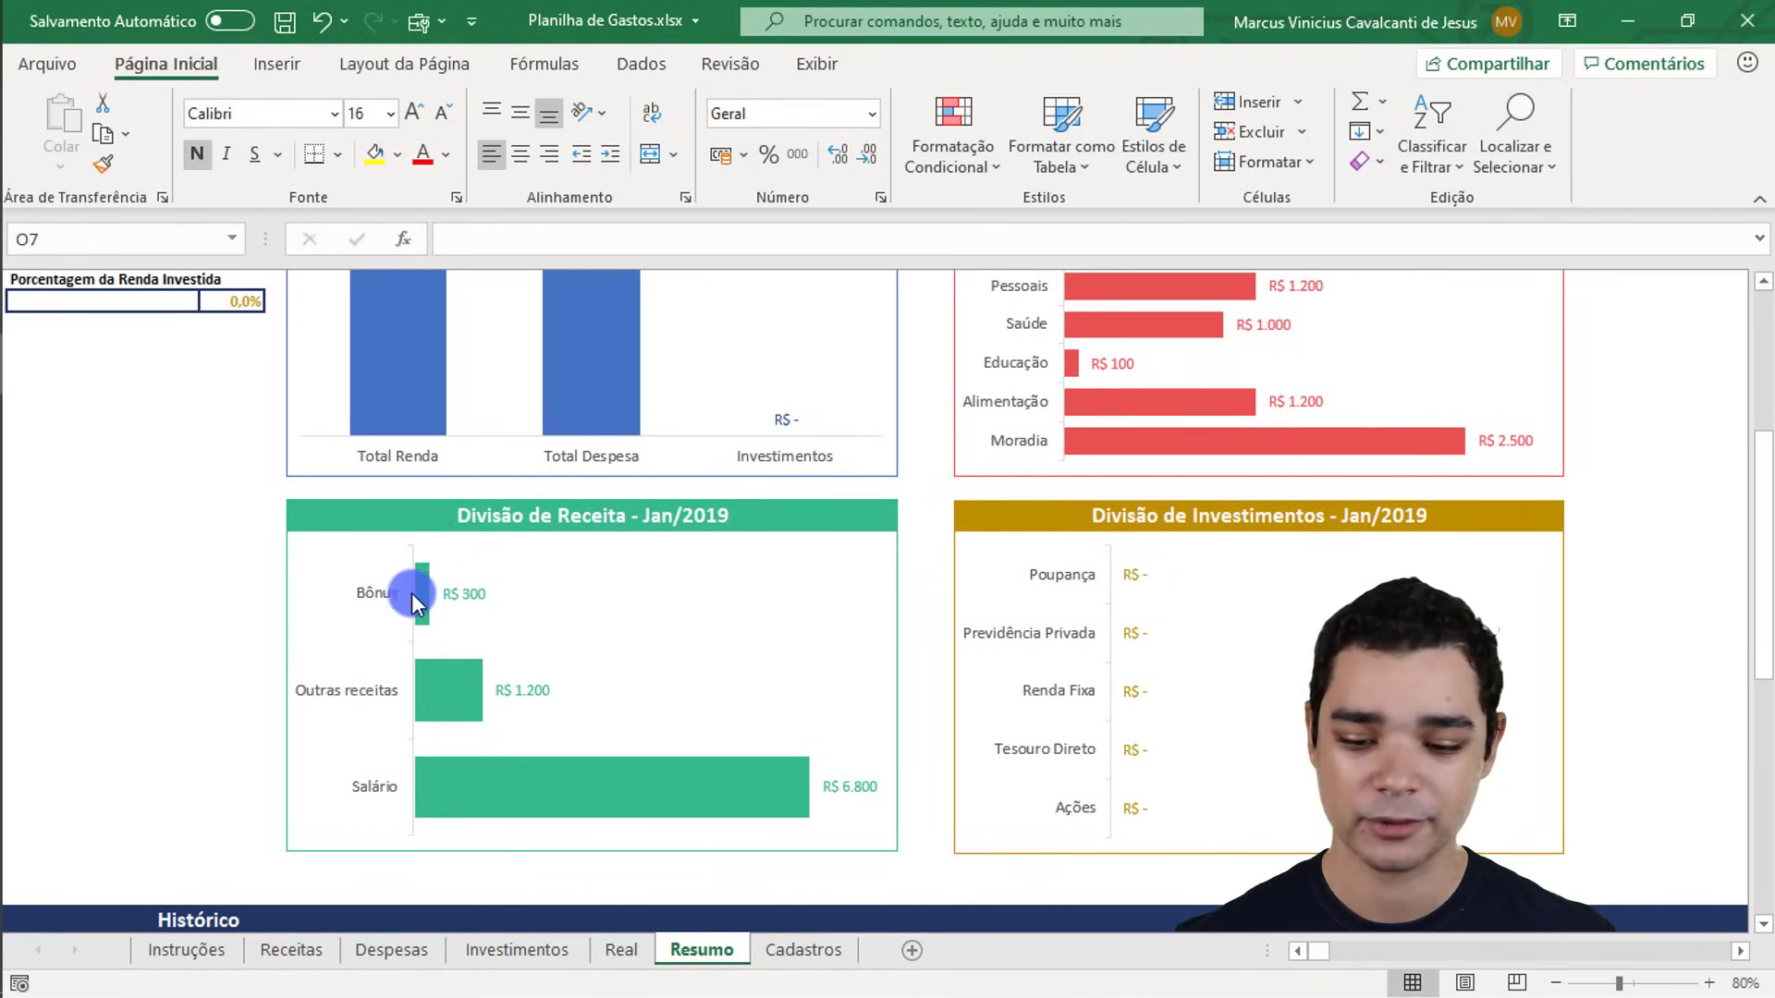
pyautogui.moveTo(612, 786)
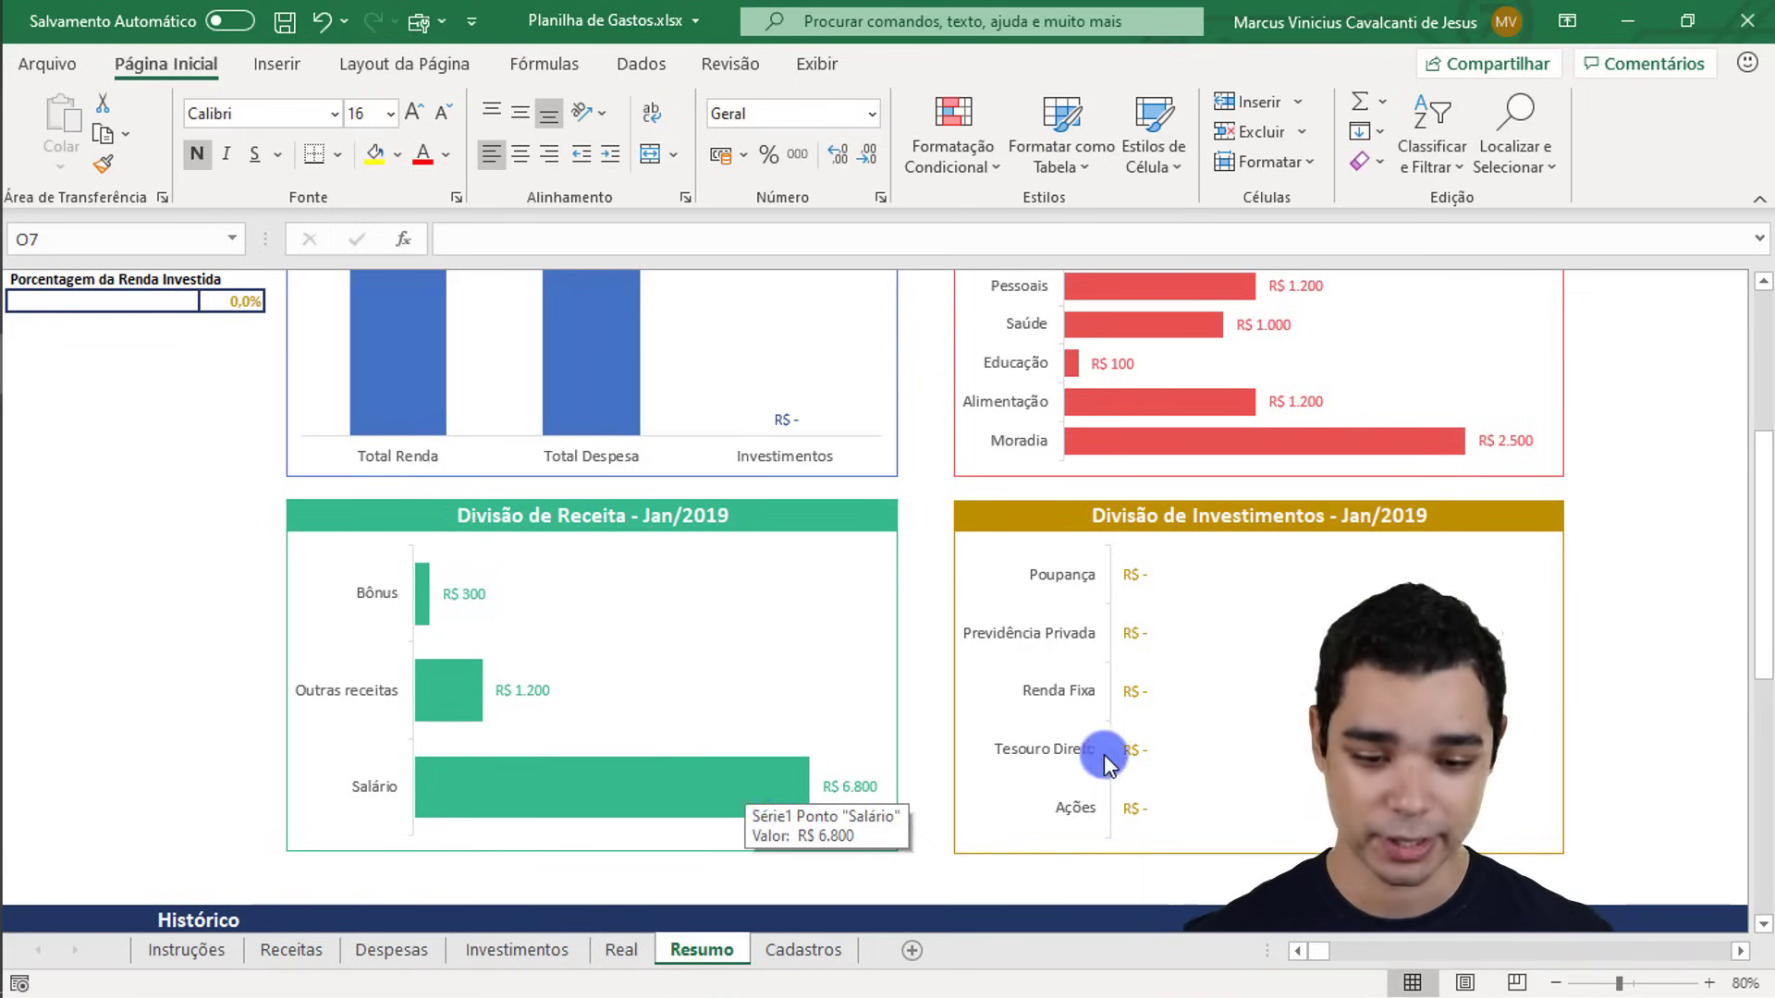
pyautogui.scroll(1, 1153, 721)
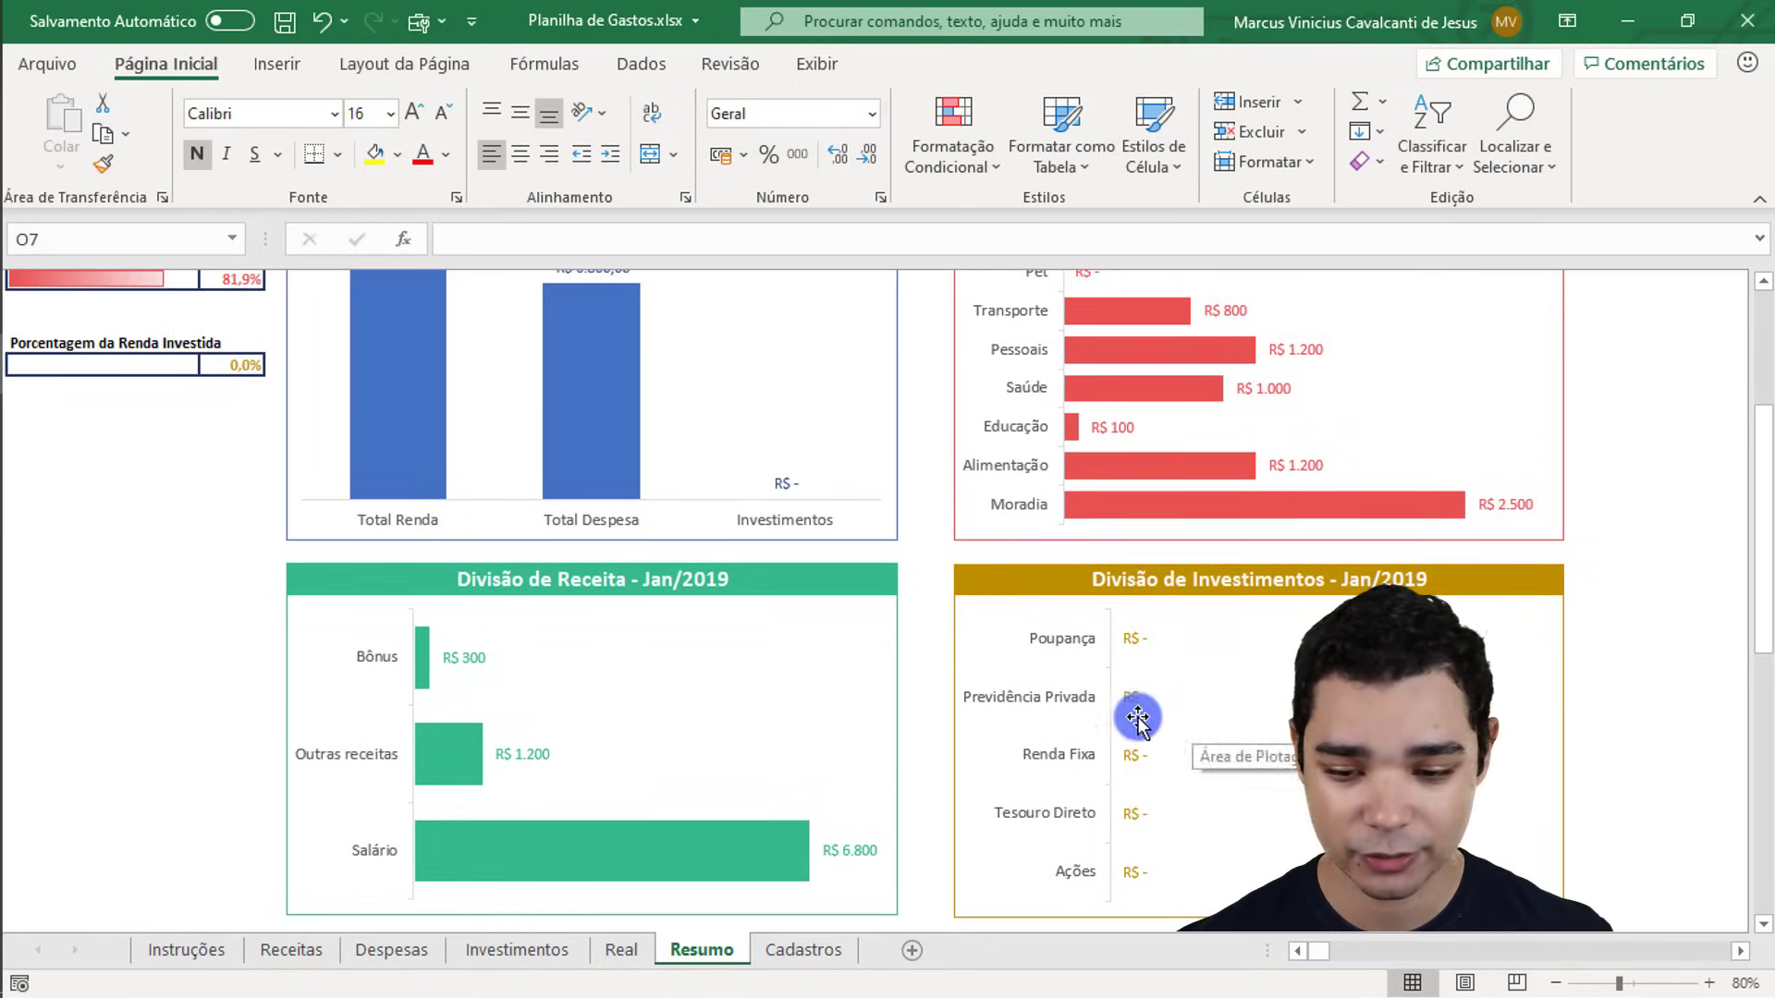
pyautogui.scroll(1, 1137, 713)
pyautogui.scroll(5, 987, 709)
pyautogui.click(248, 430)
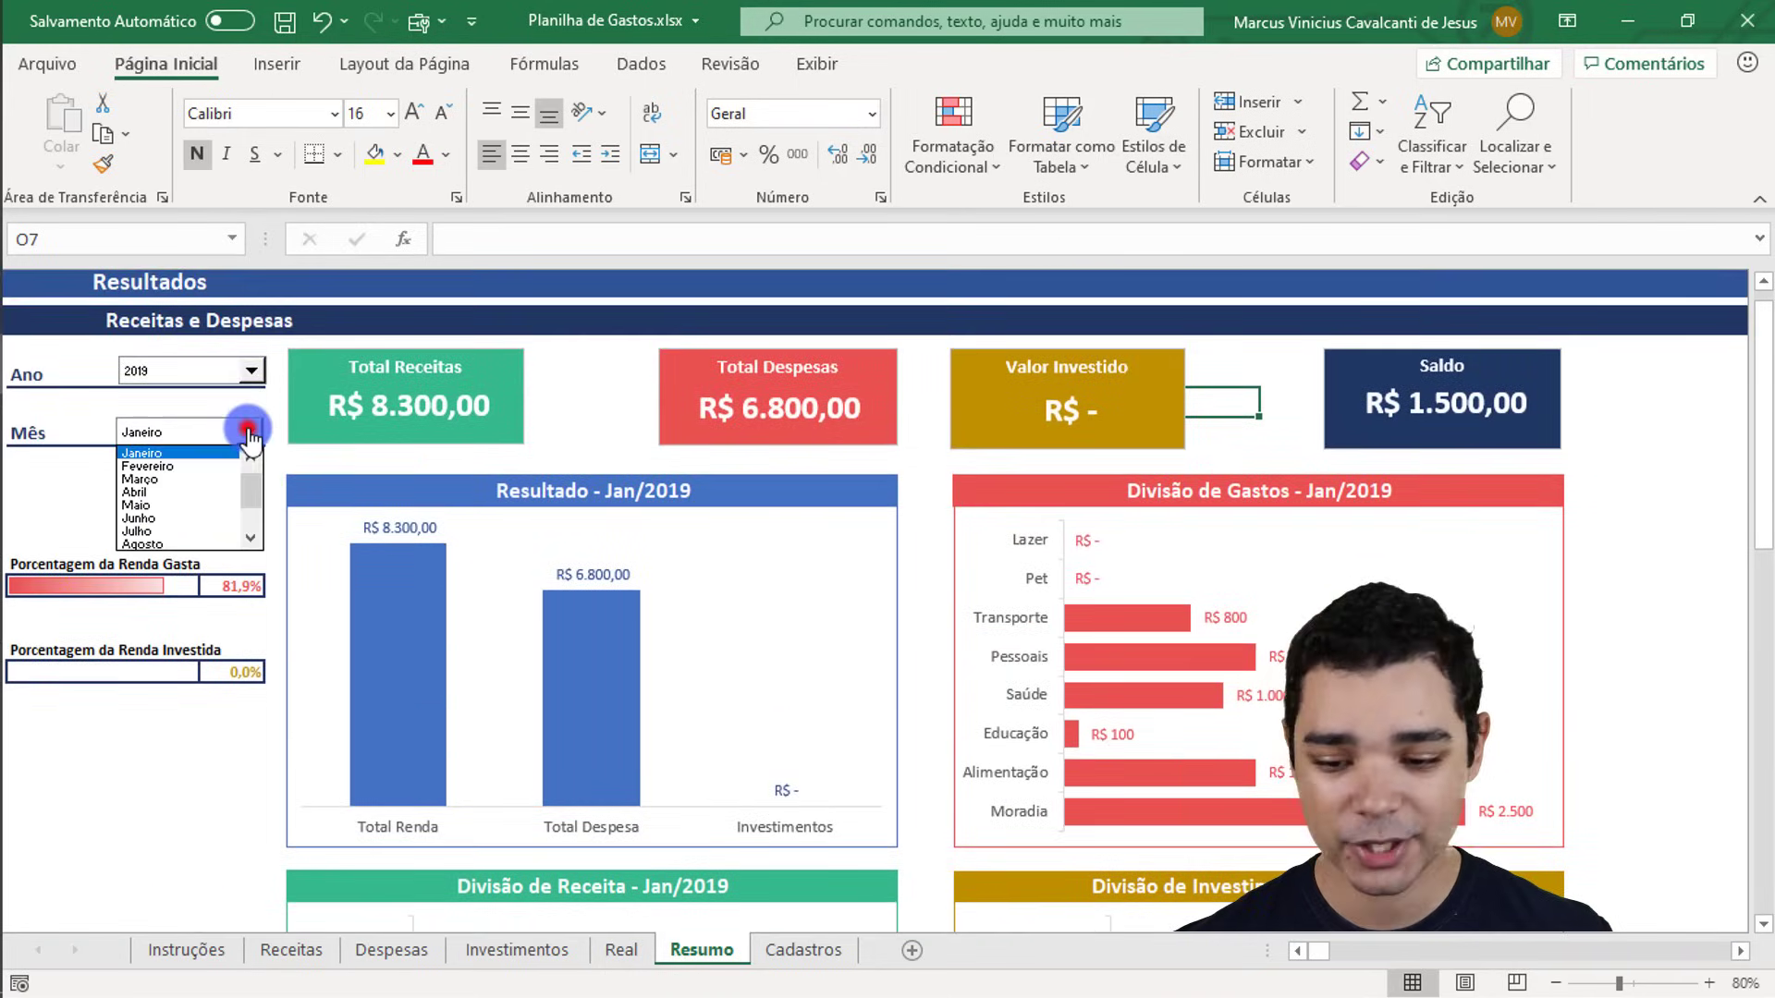
# Step: Show Junho on the dashboard and inspect the invested-income percentage cell B18
pyautogui.click(215, 518)
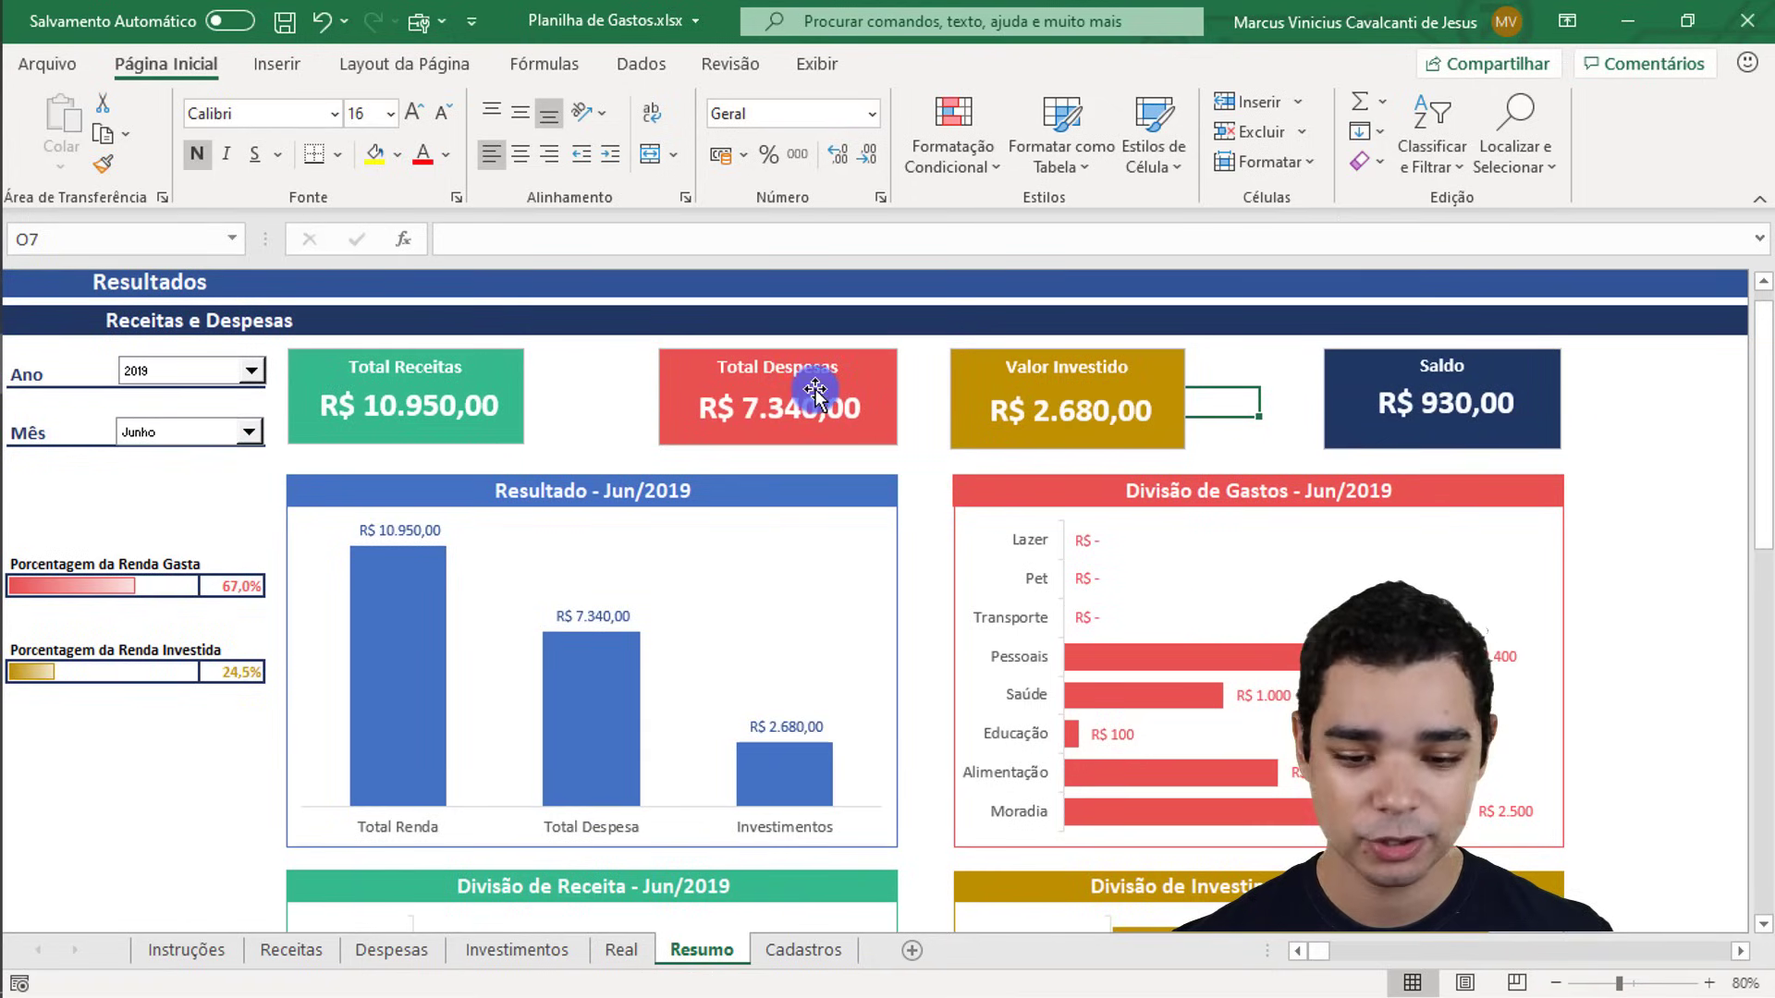
pyautogui.moveTo(398, 680)
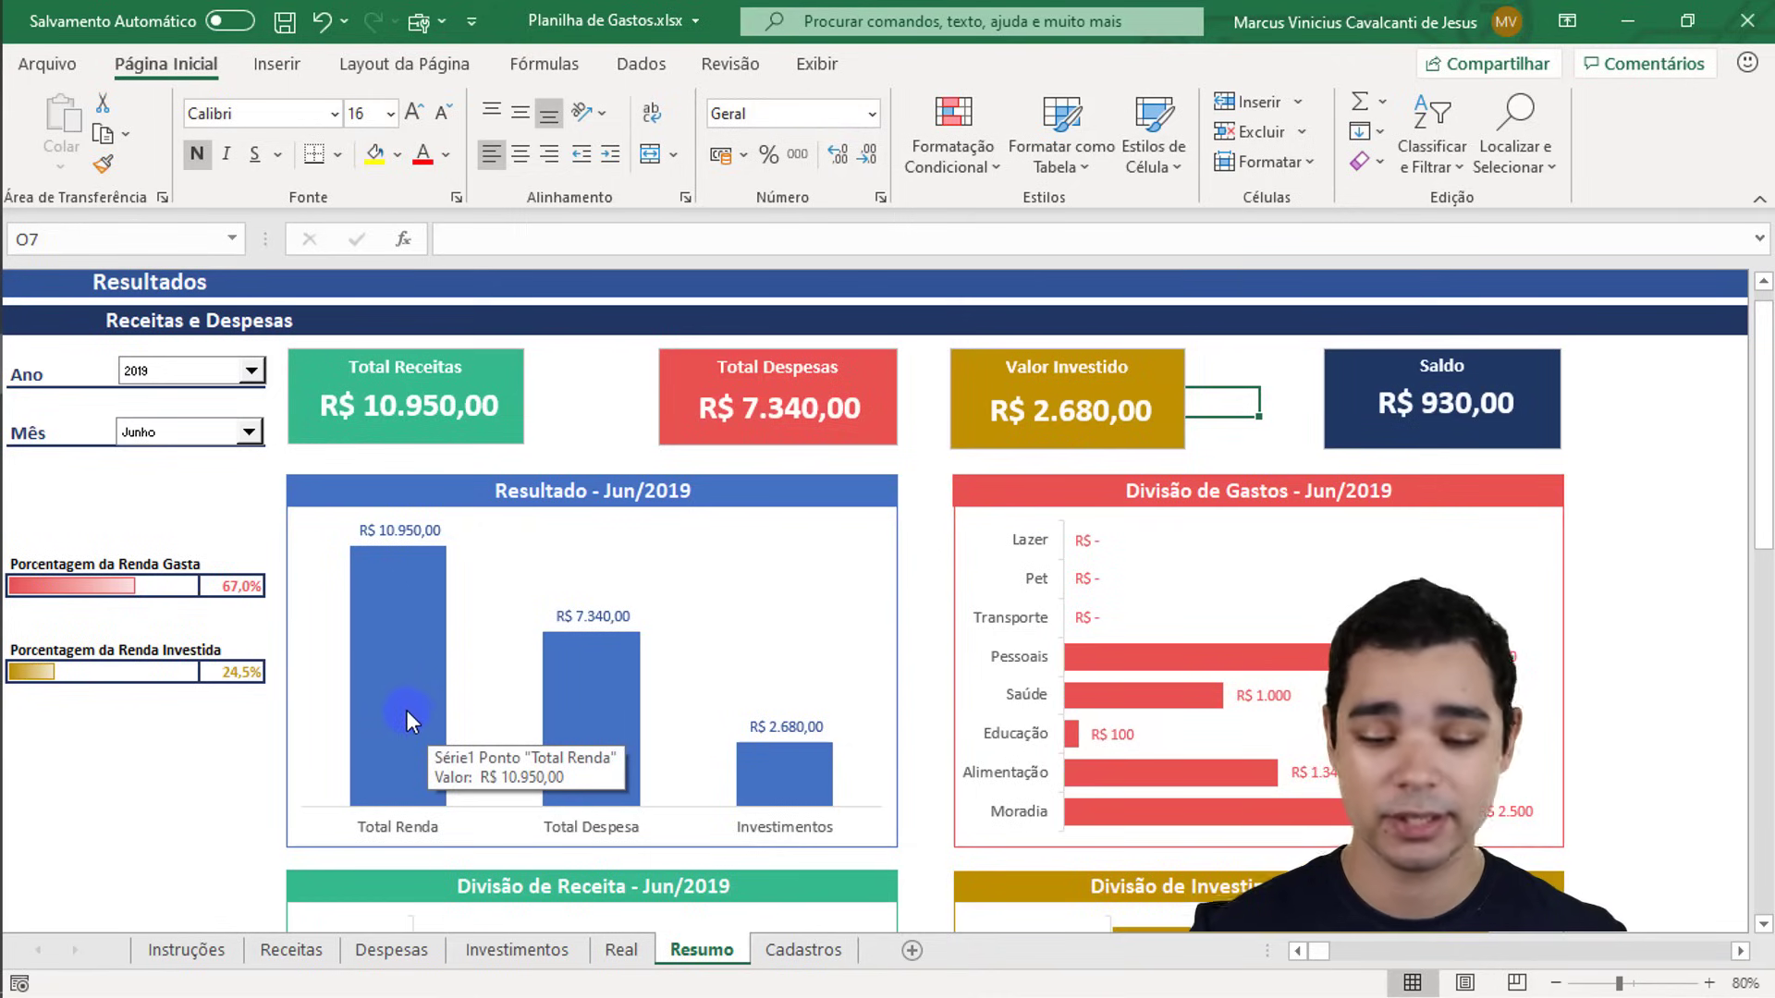
pyautogui.scroll(-1, 176, 546)
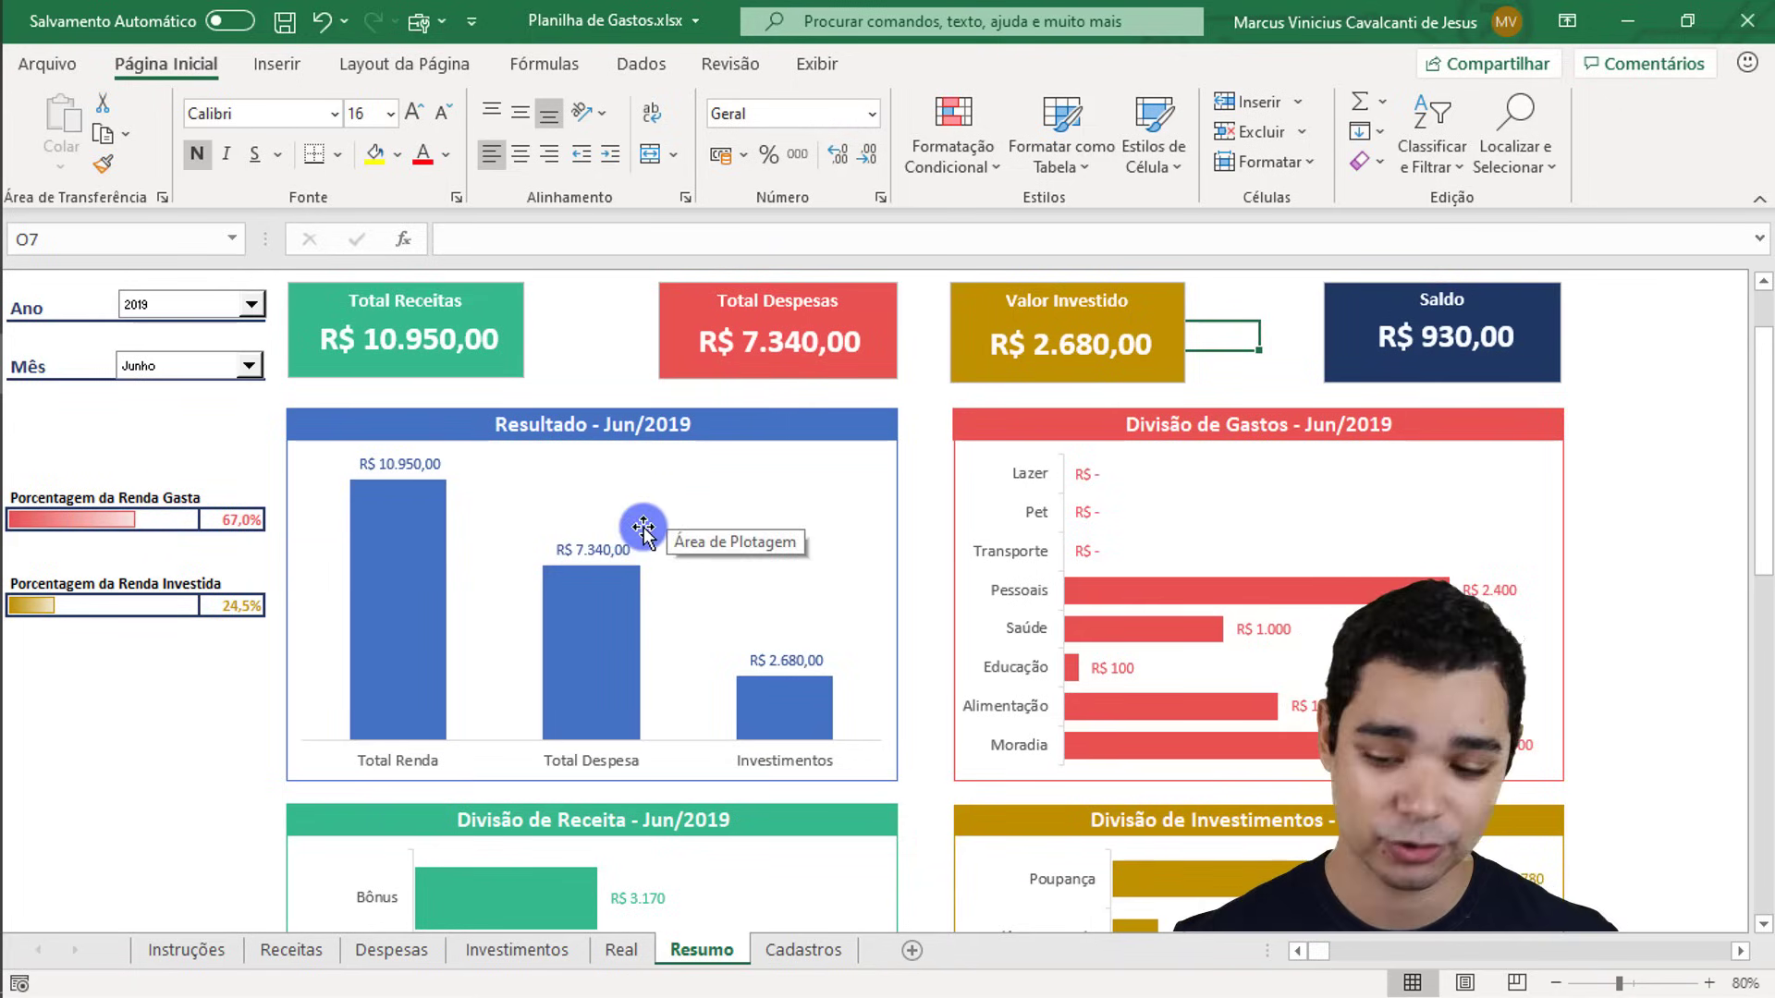
pyautogui.click(155, 613)
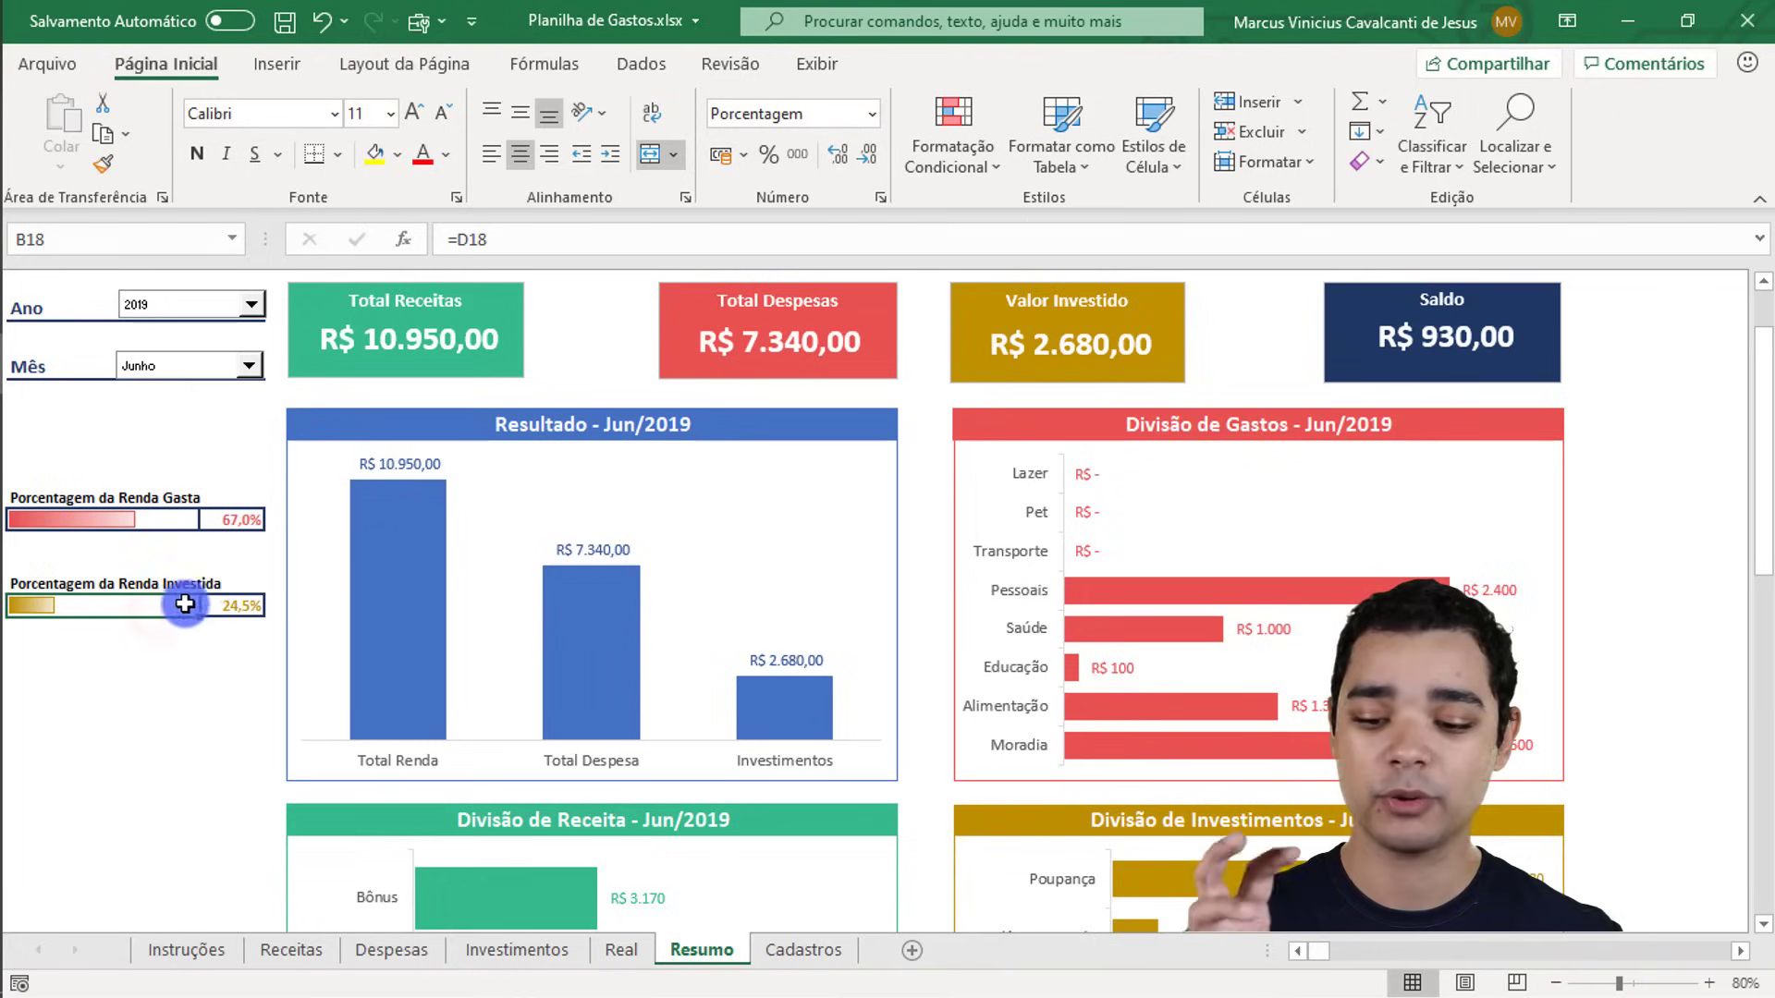
pyautogui.scroll(-2, 813, 707)
pyautogui.scroll(-2, 844, 713)
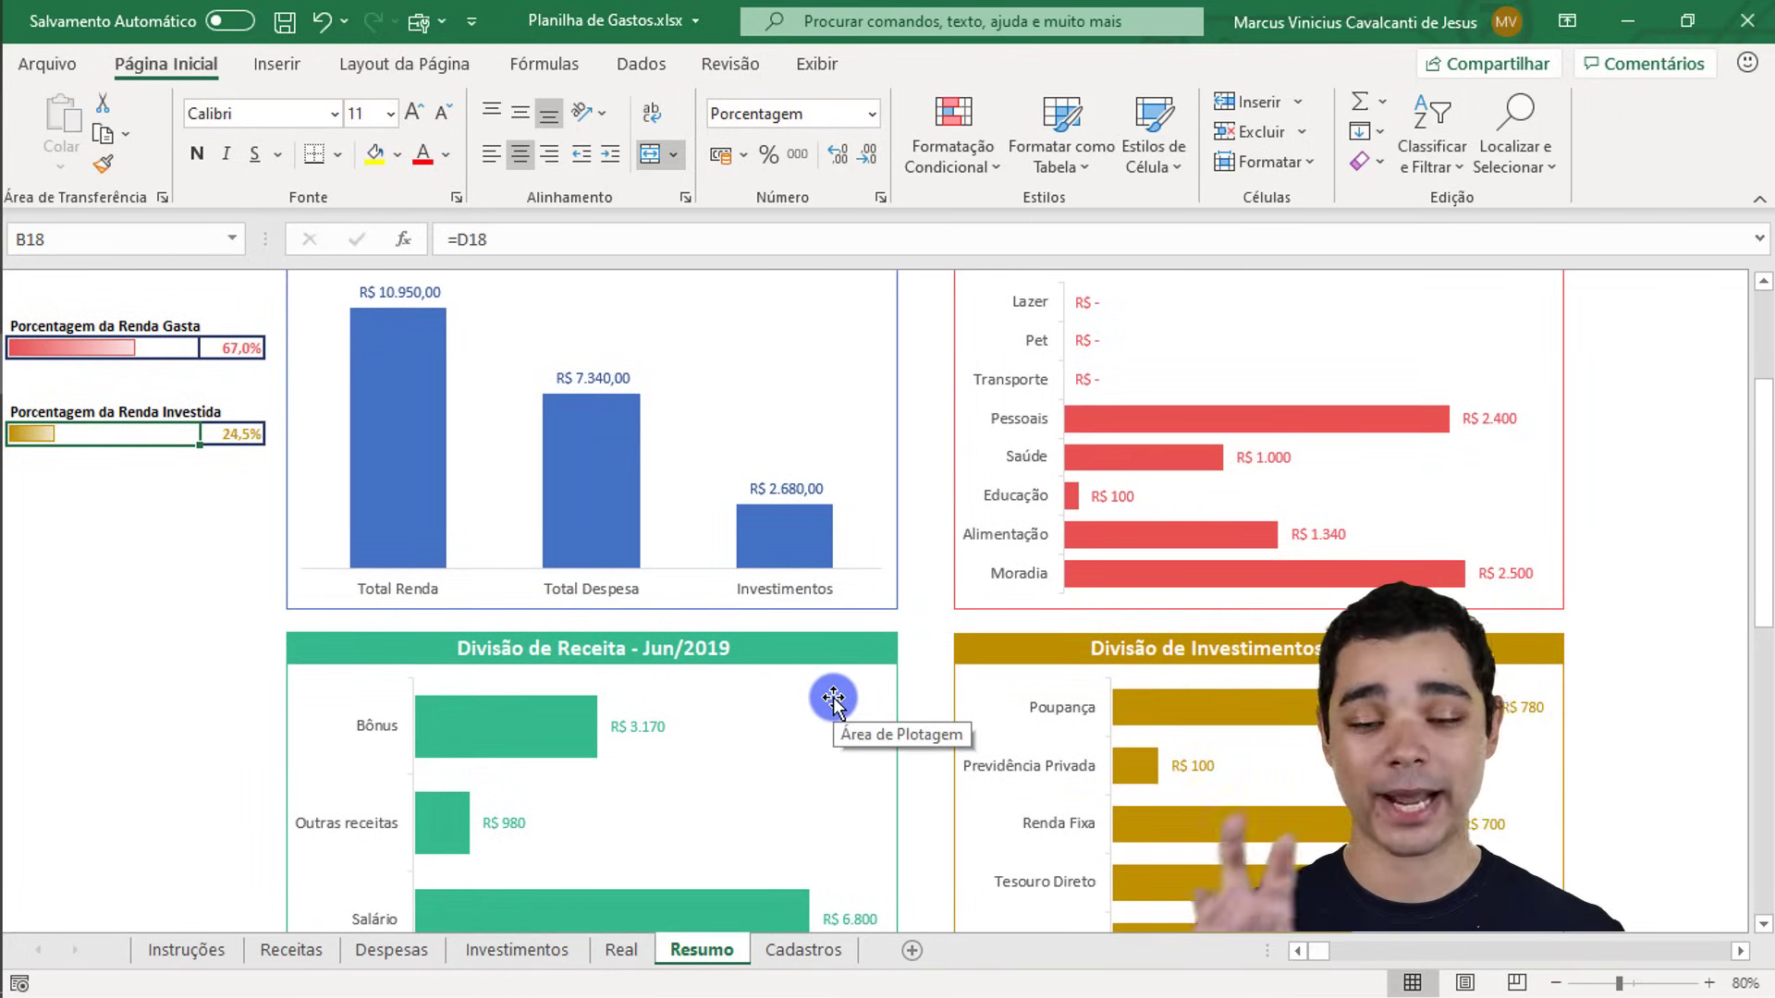
# Step: Glance at the Real sheet, then return to the top of the Resumo dashboard
pyautogui.click(622, 949)
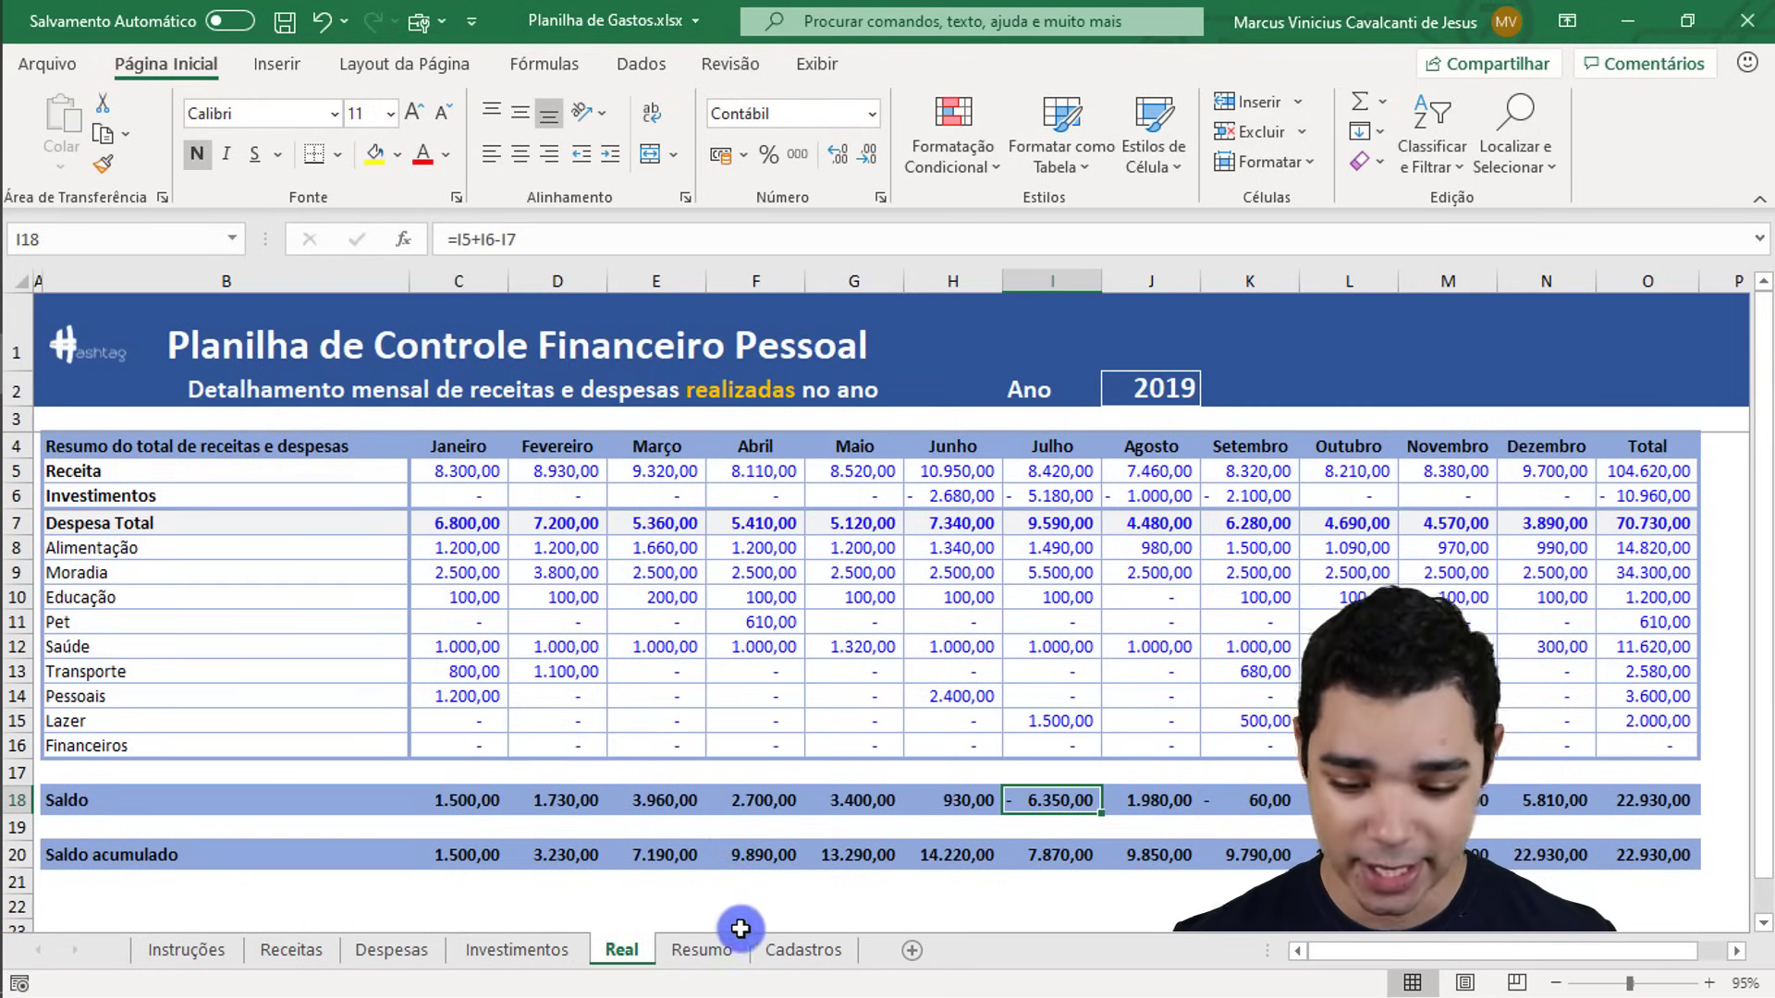
pyautogui.click(701, 952)
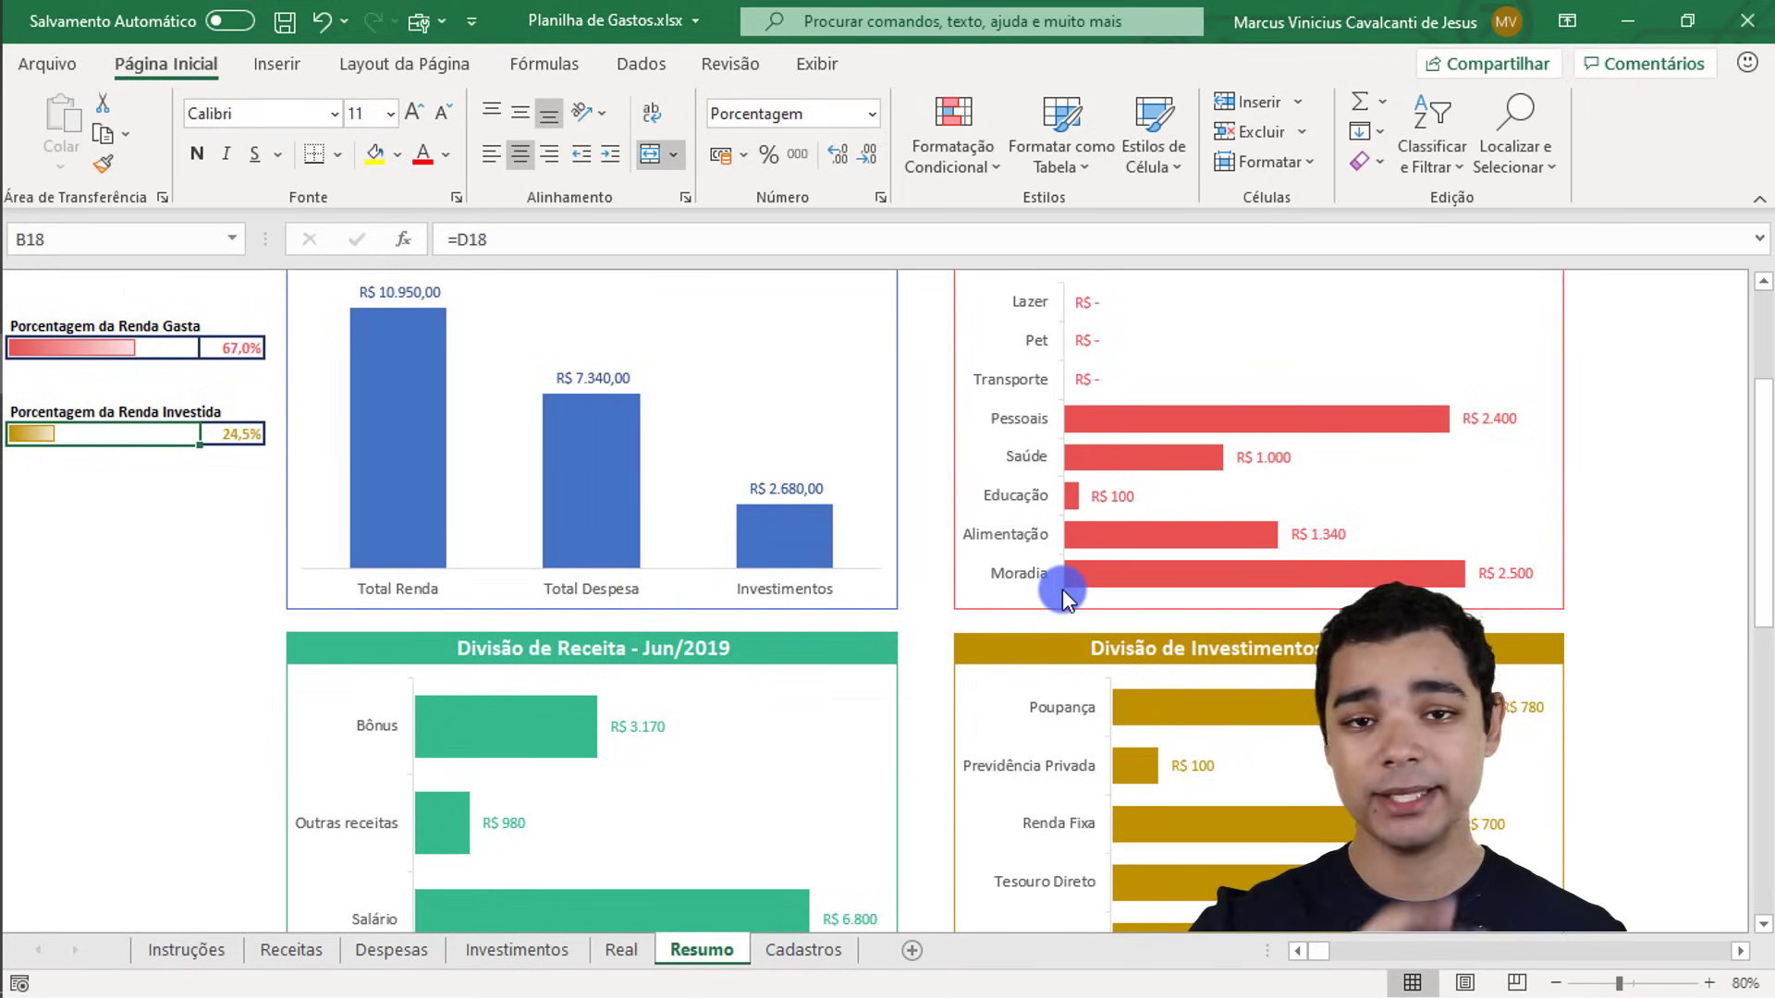
pyautogui.scroll(3, 1058, 586)
pyautogui.scroll(1, 1054, 581)
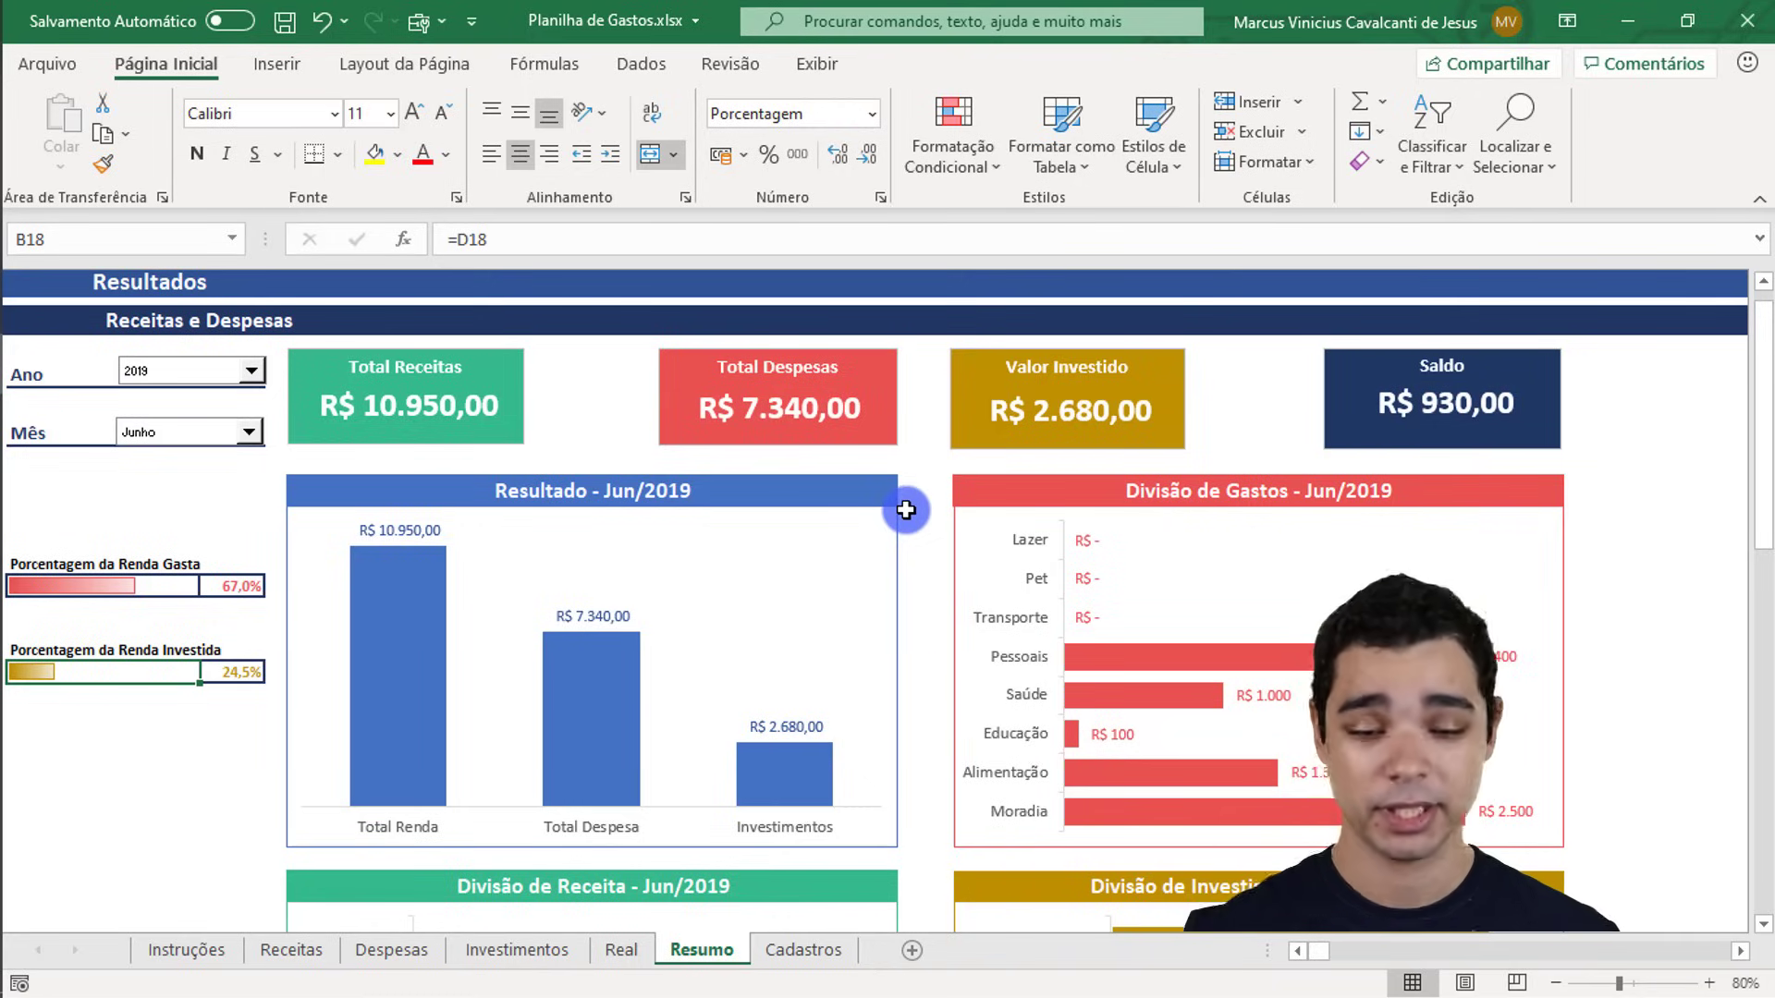
# Step: Scroll down to the Histórico chart and browse its filters, keeping Receita and Salário
pyautogui.scroll(-2, 906, 511)
pyautogui.scroll(-1, 911, 518)
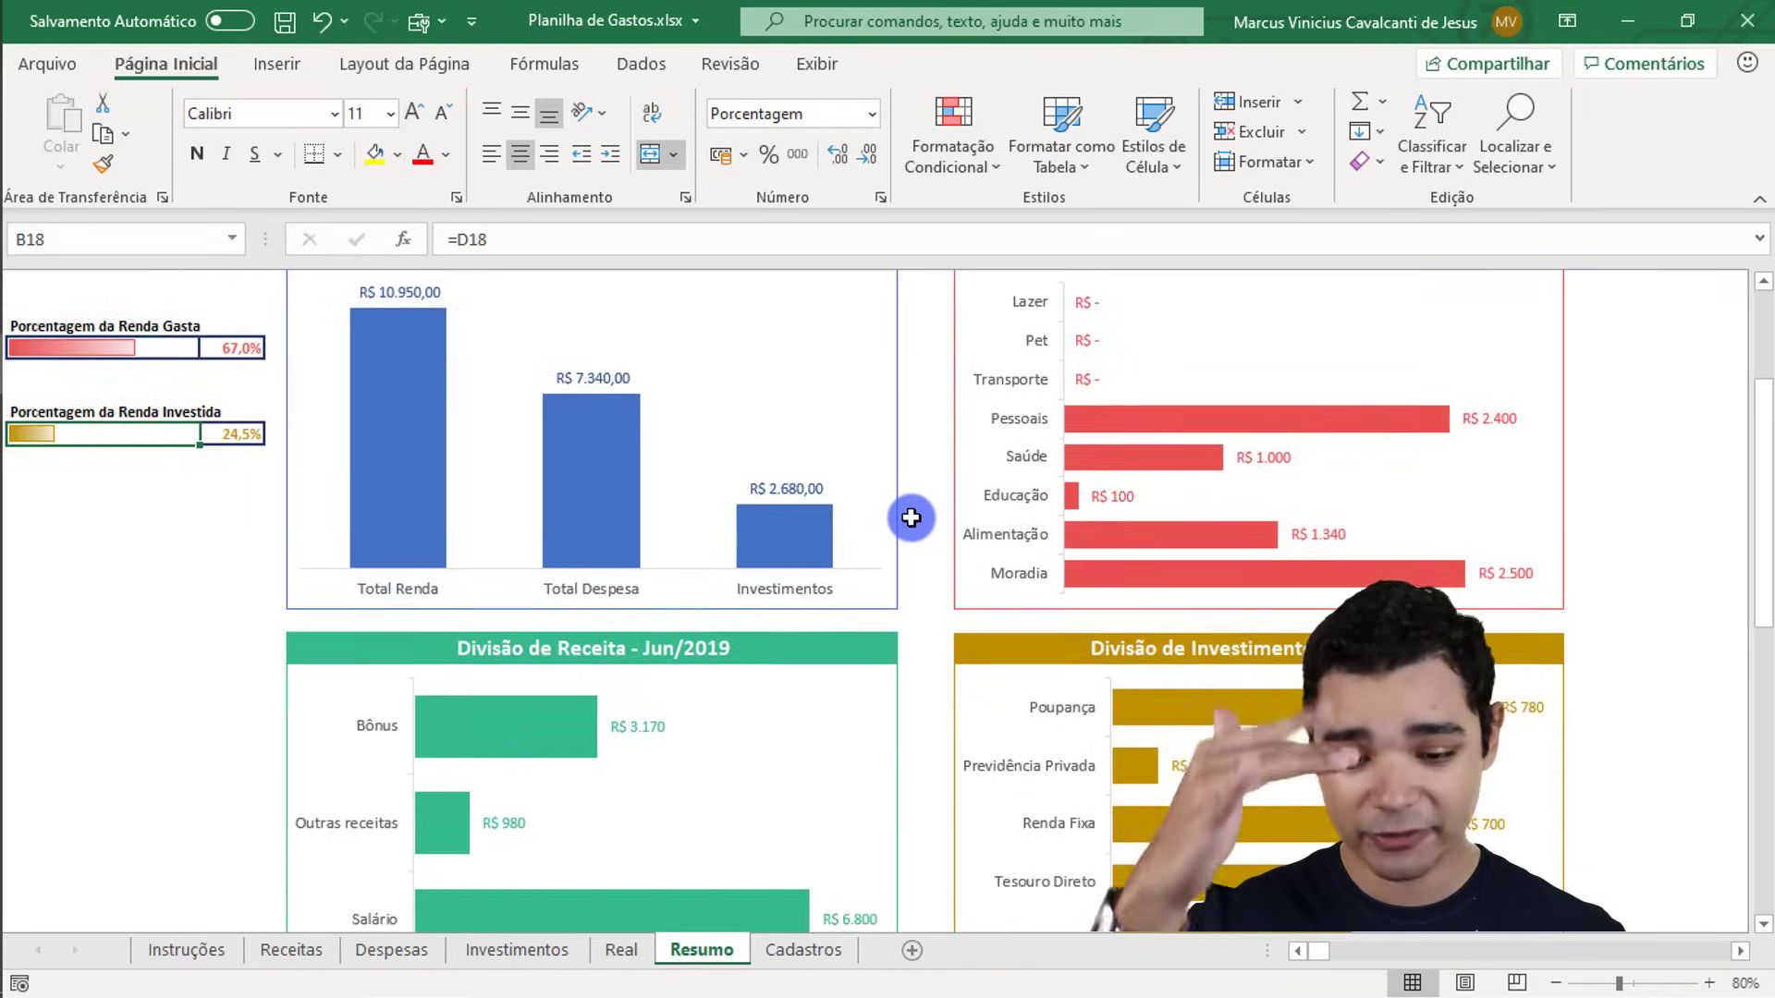
pyautogui.scroll(-2, 911, 517)
pyautogui.scroll(-2, 911, 518)
pyautogui.scroll(-1, 911, 518)
pyautogui.scroll(-1, 911, 517)
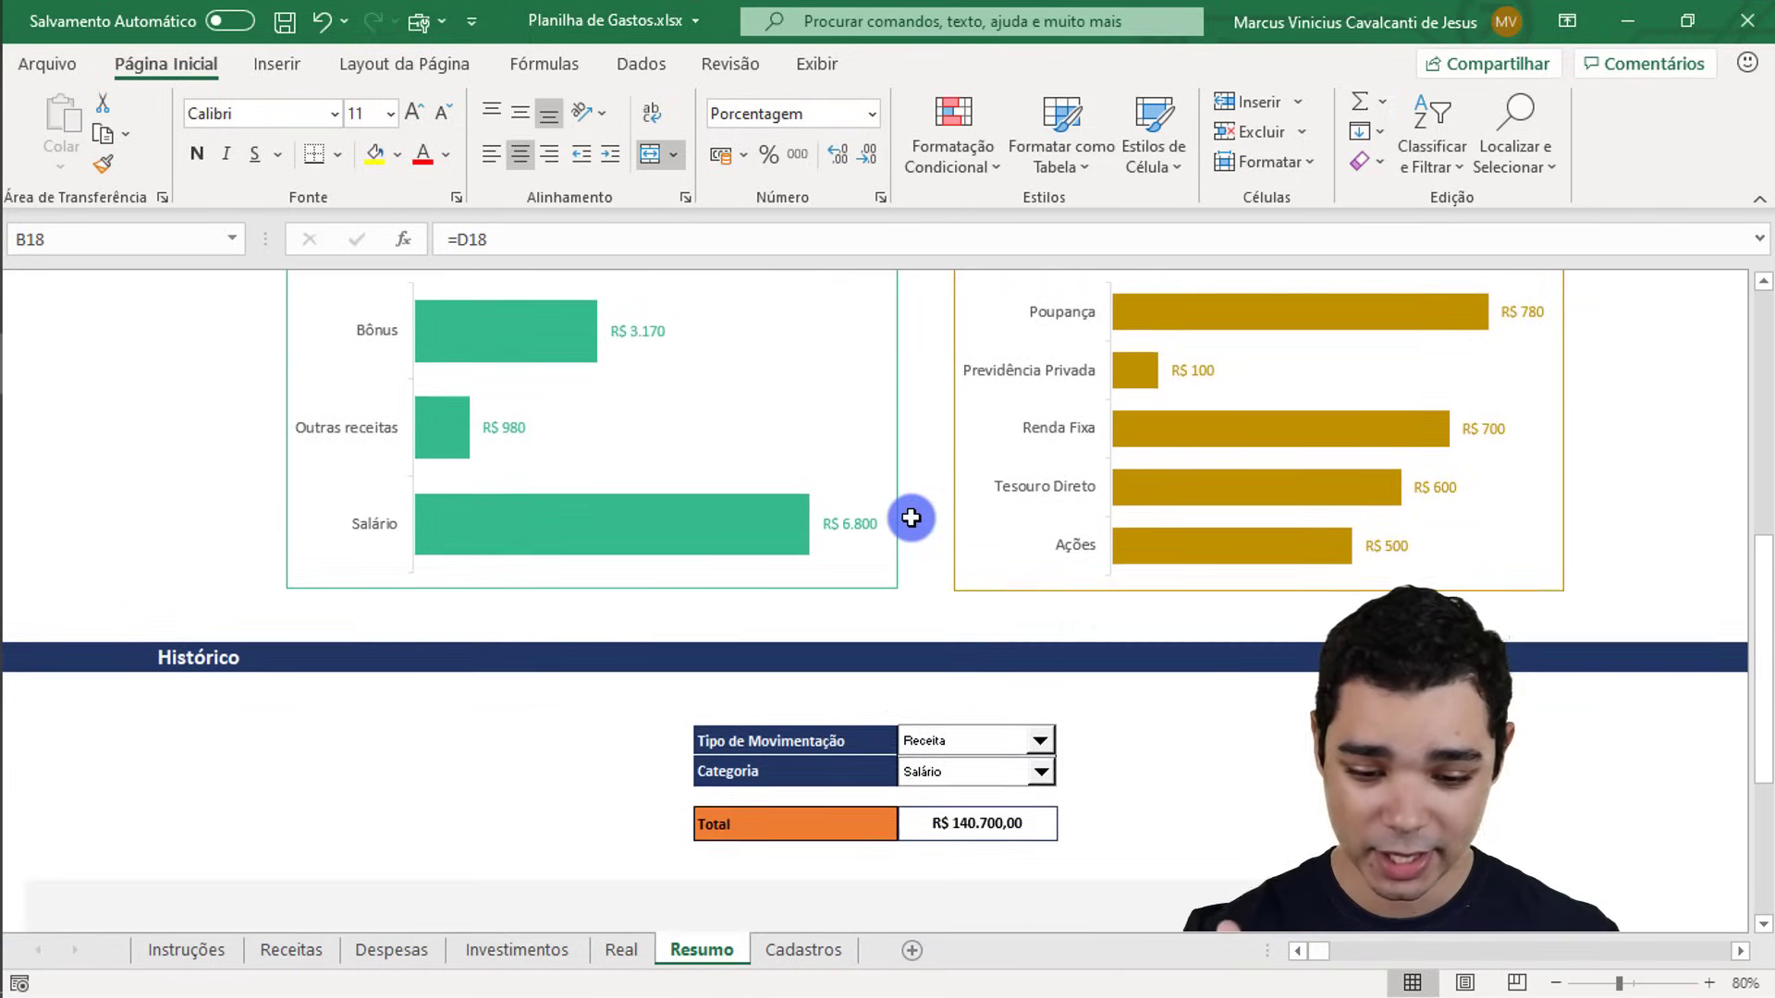
pyautogui.scroll(-3, 912, 515)
pyautogui.scroll(-1, 869, 515)
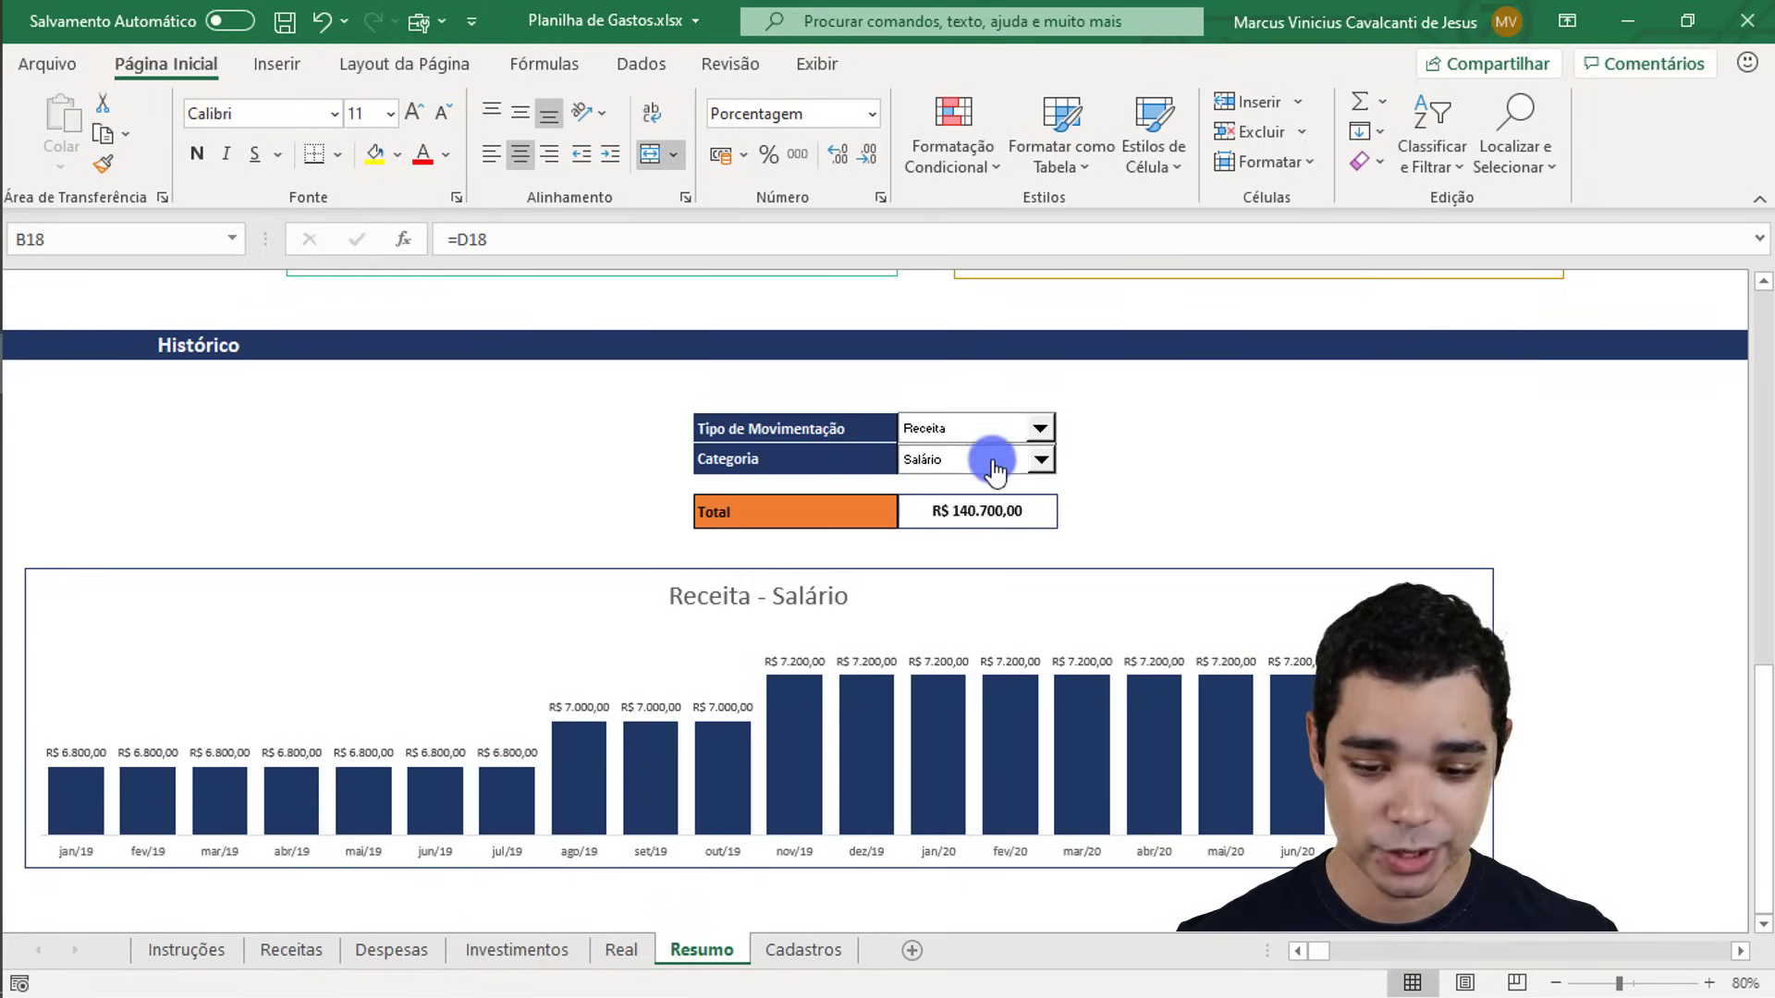
pyautogui.click(1038, 429)
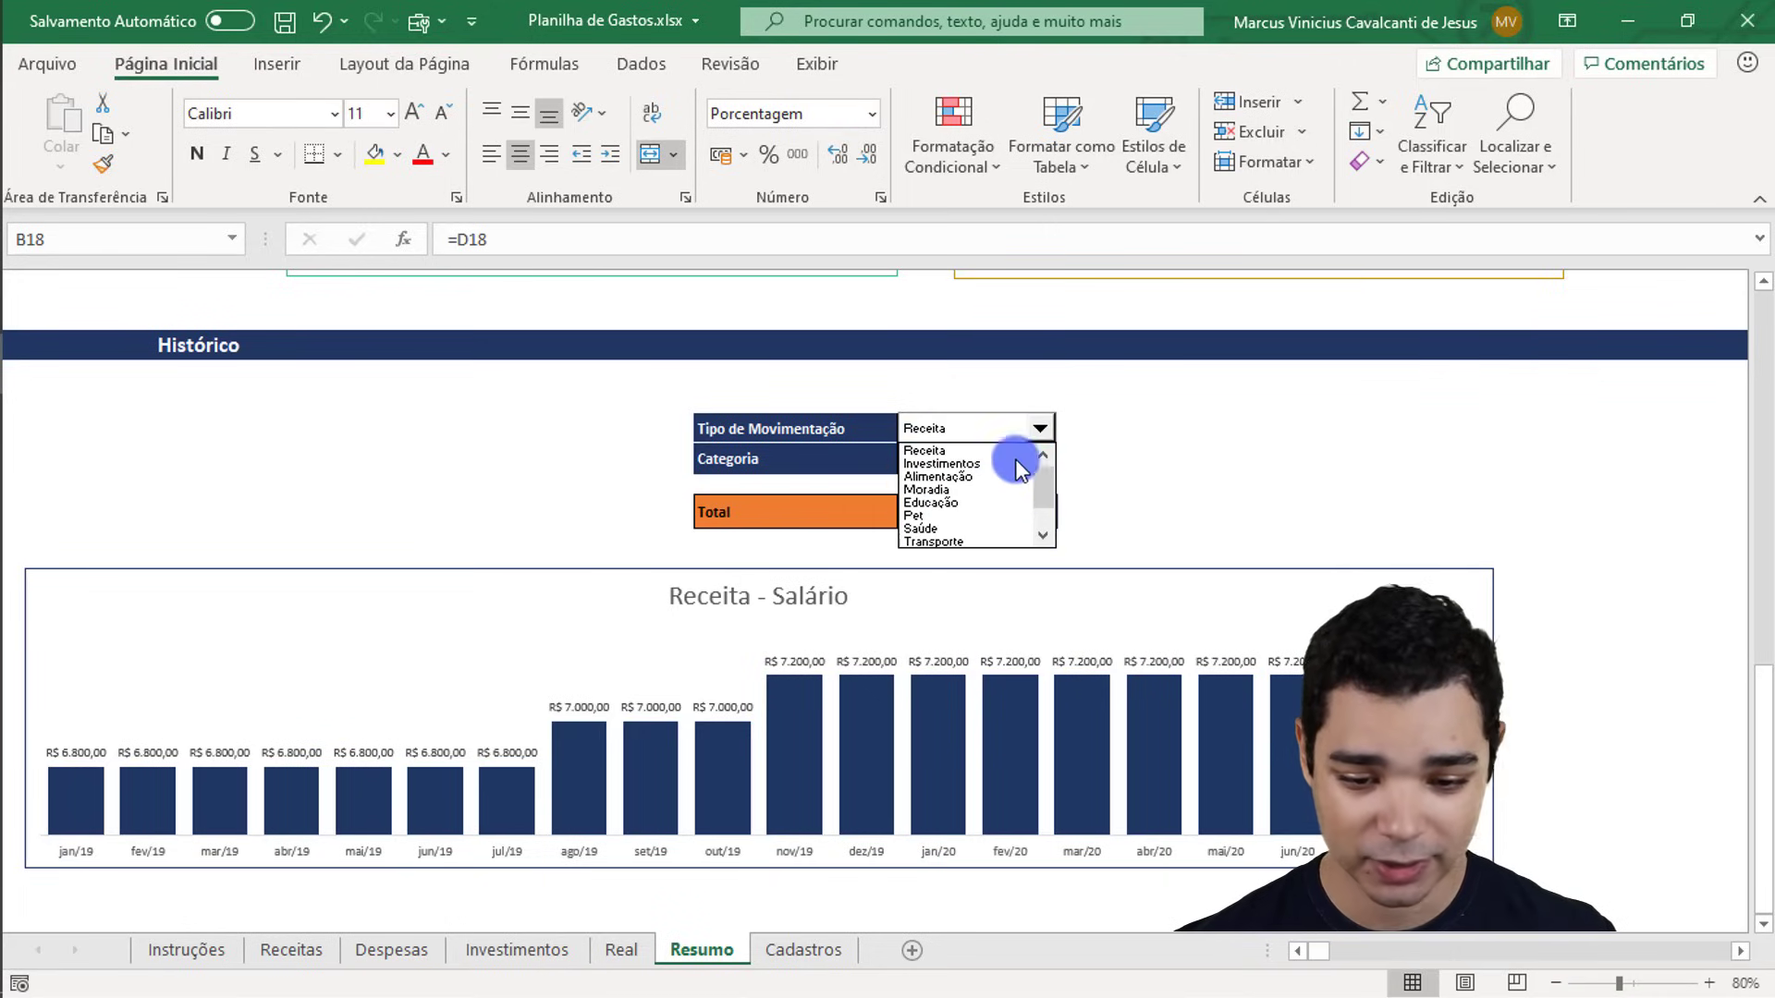
pyautogui.click(1037, 431)
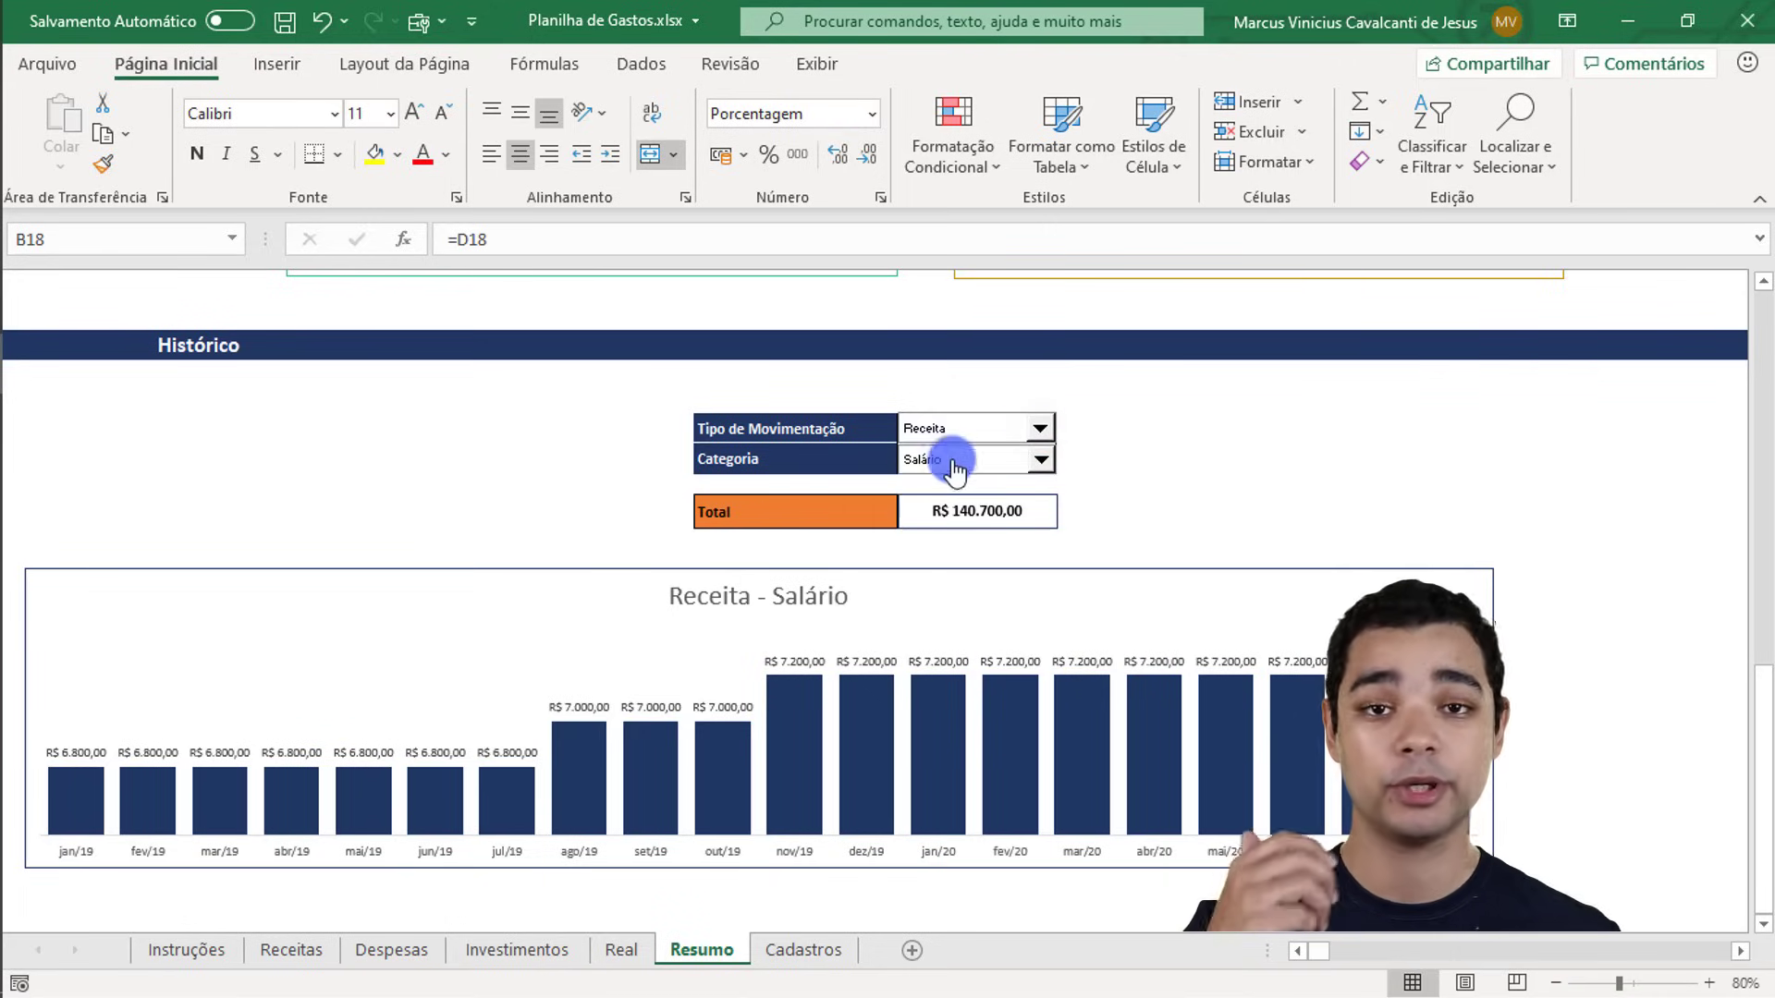
pyautogui.click(1041, 460)
pyautogui.click(1035, 459)
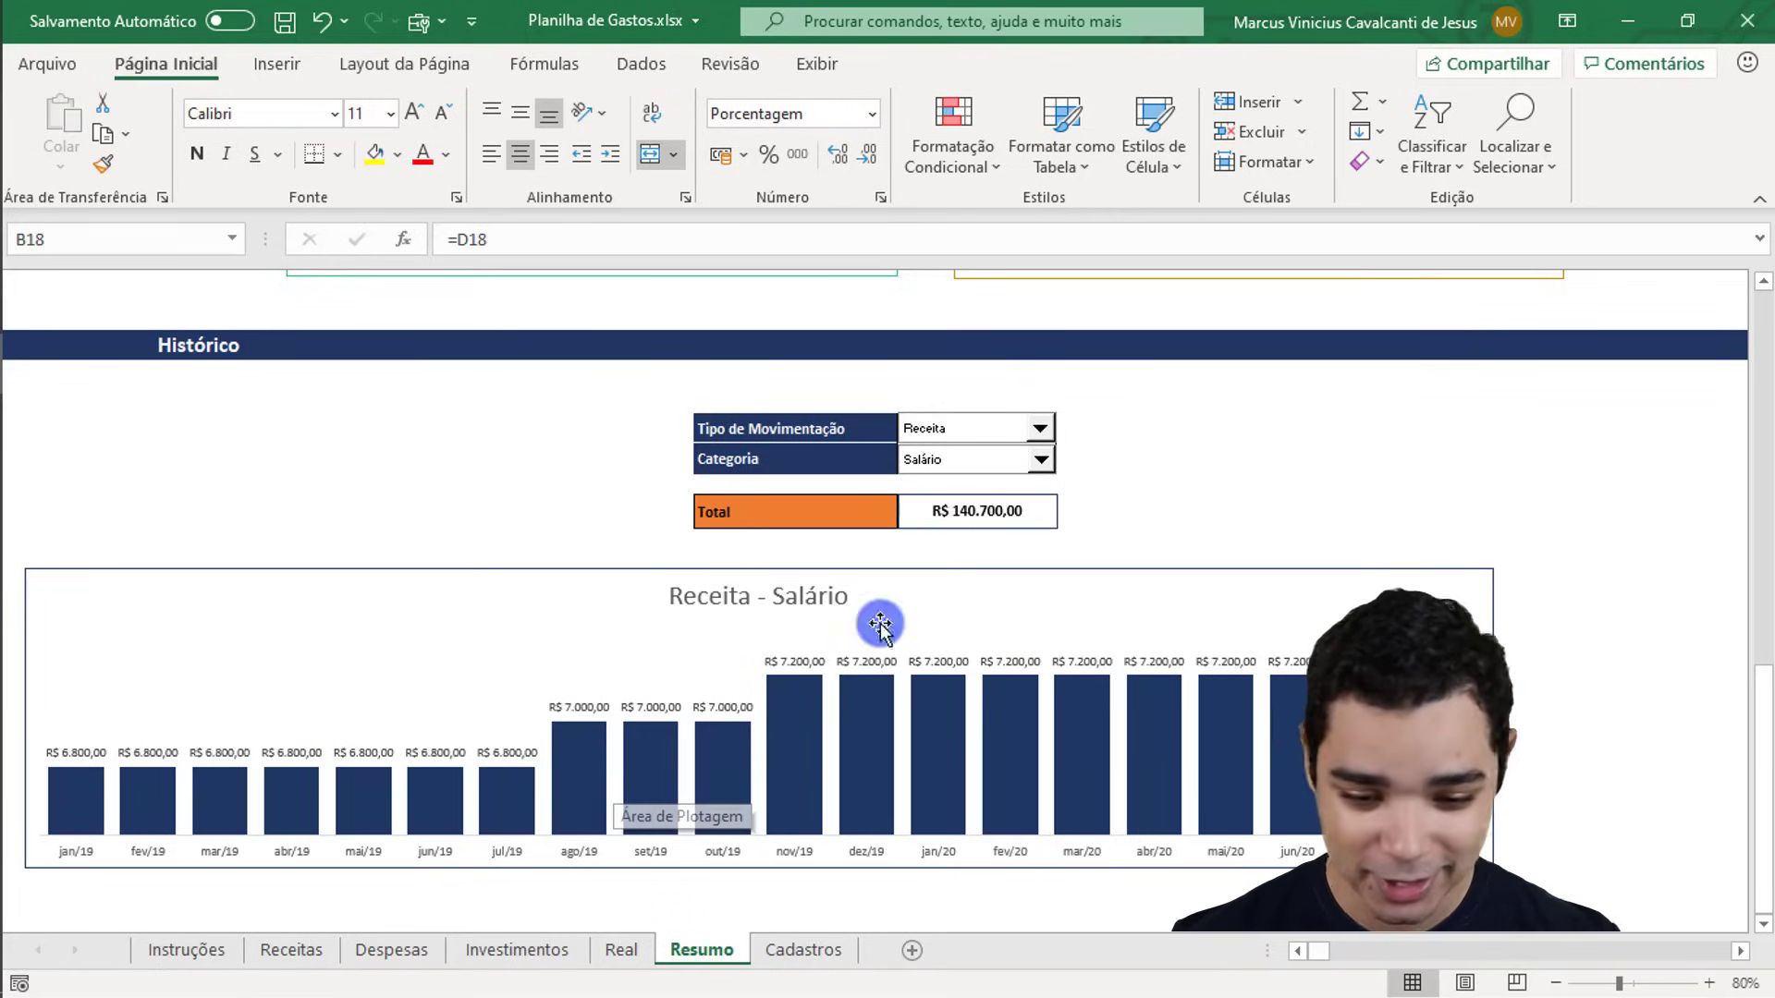
# Step: Set the Histórico movement type to Alimentação and go to the Cadastros sheet
pyautogui.click(1037, 428)
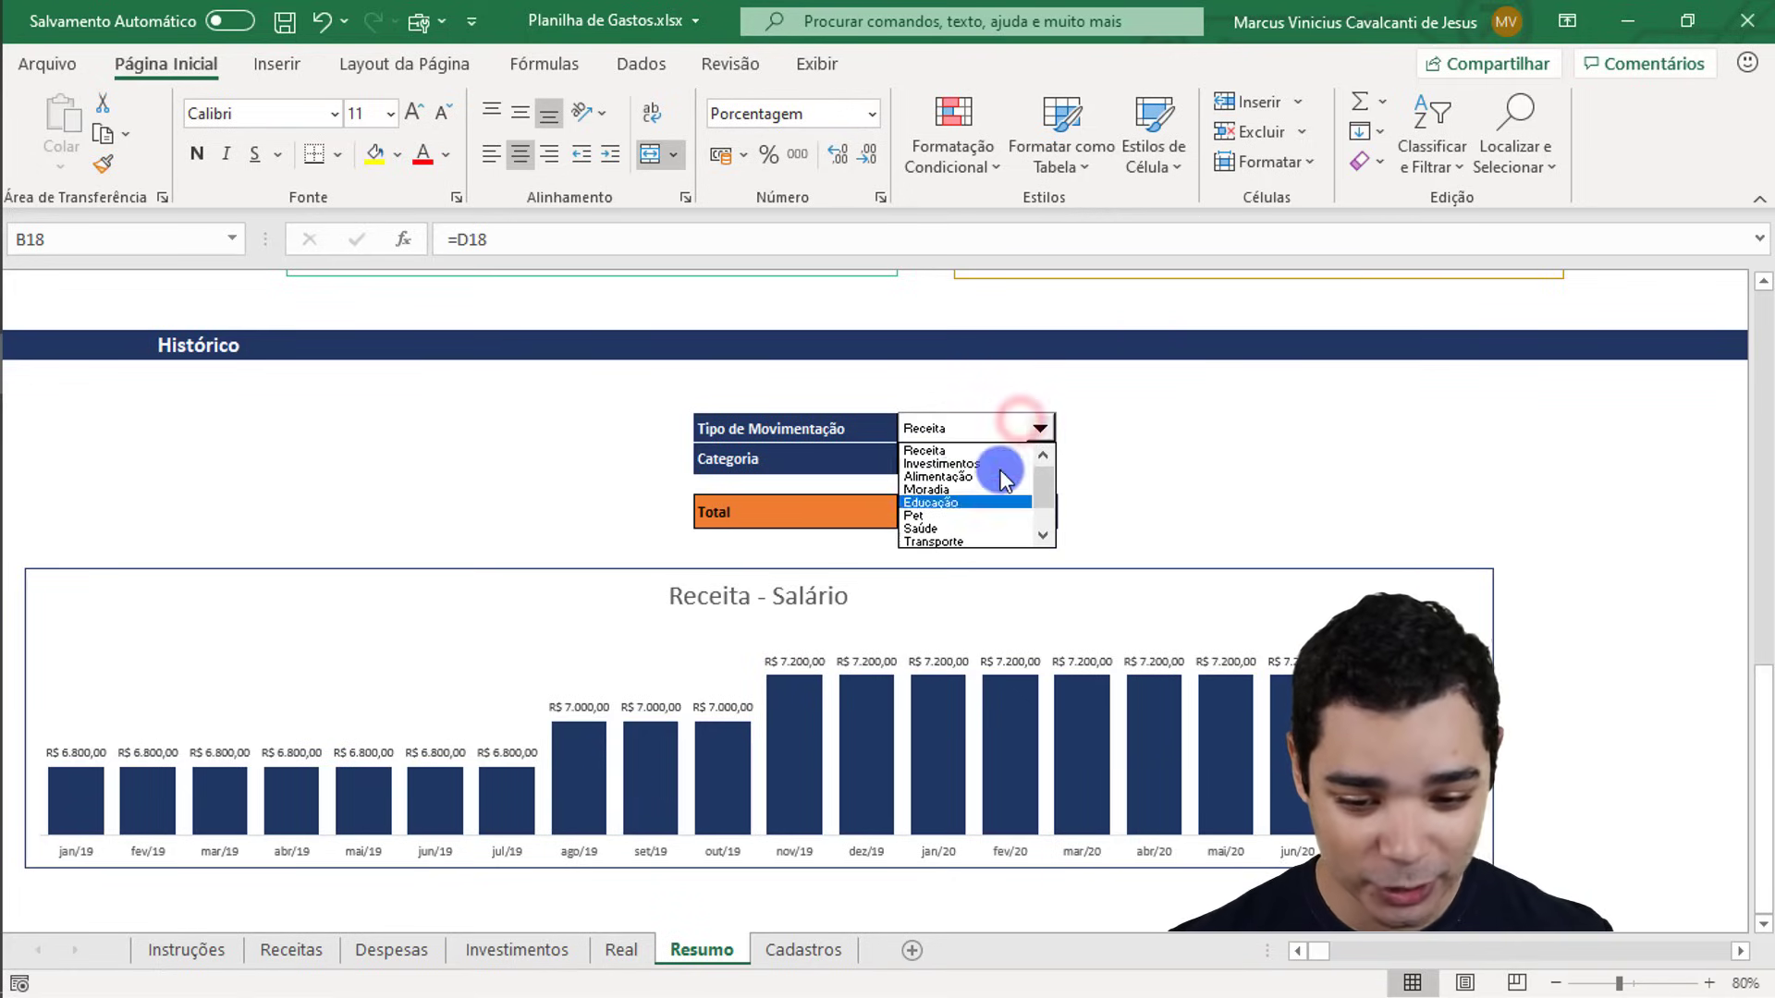
pyautogui.click(966, 477)
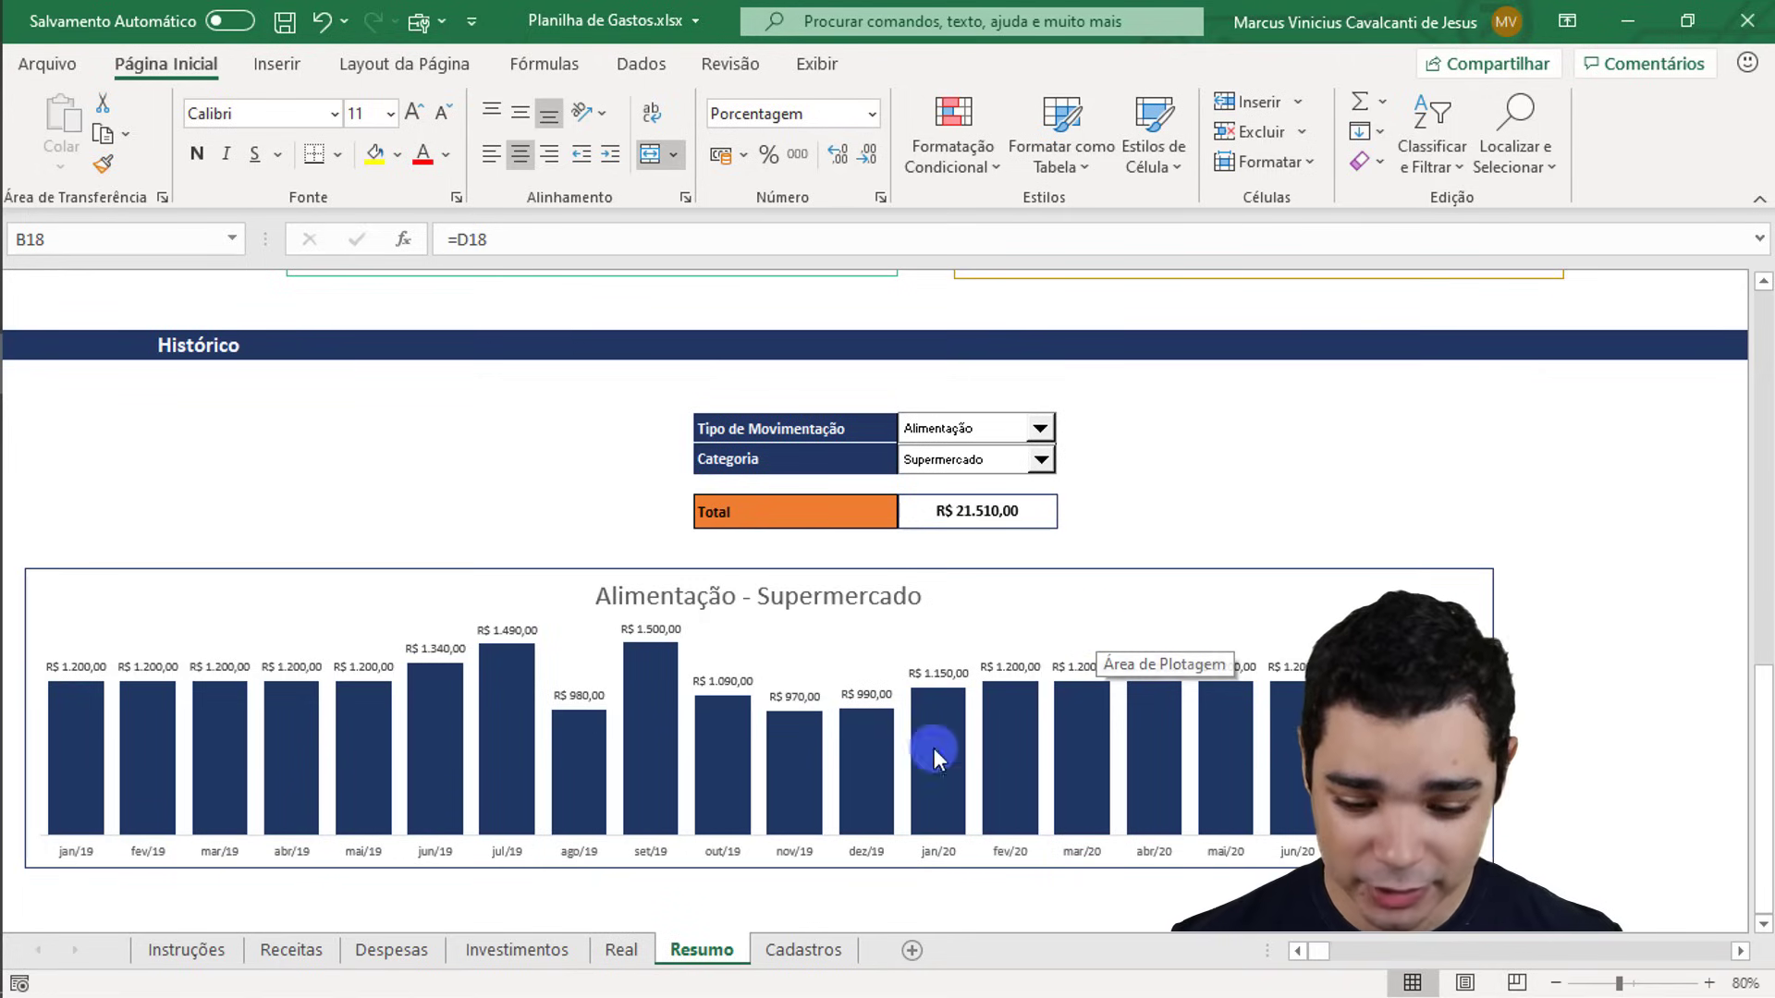
pyautogui.click(809, 950)
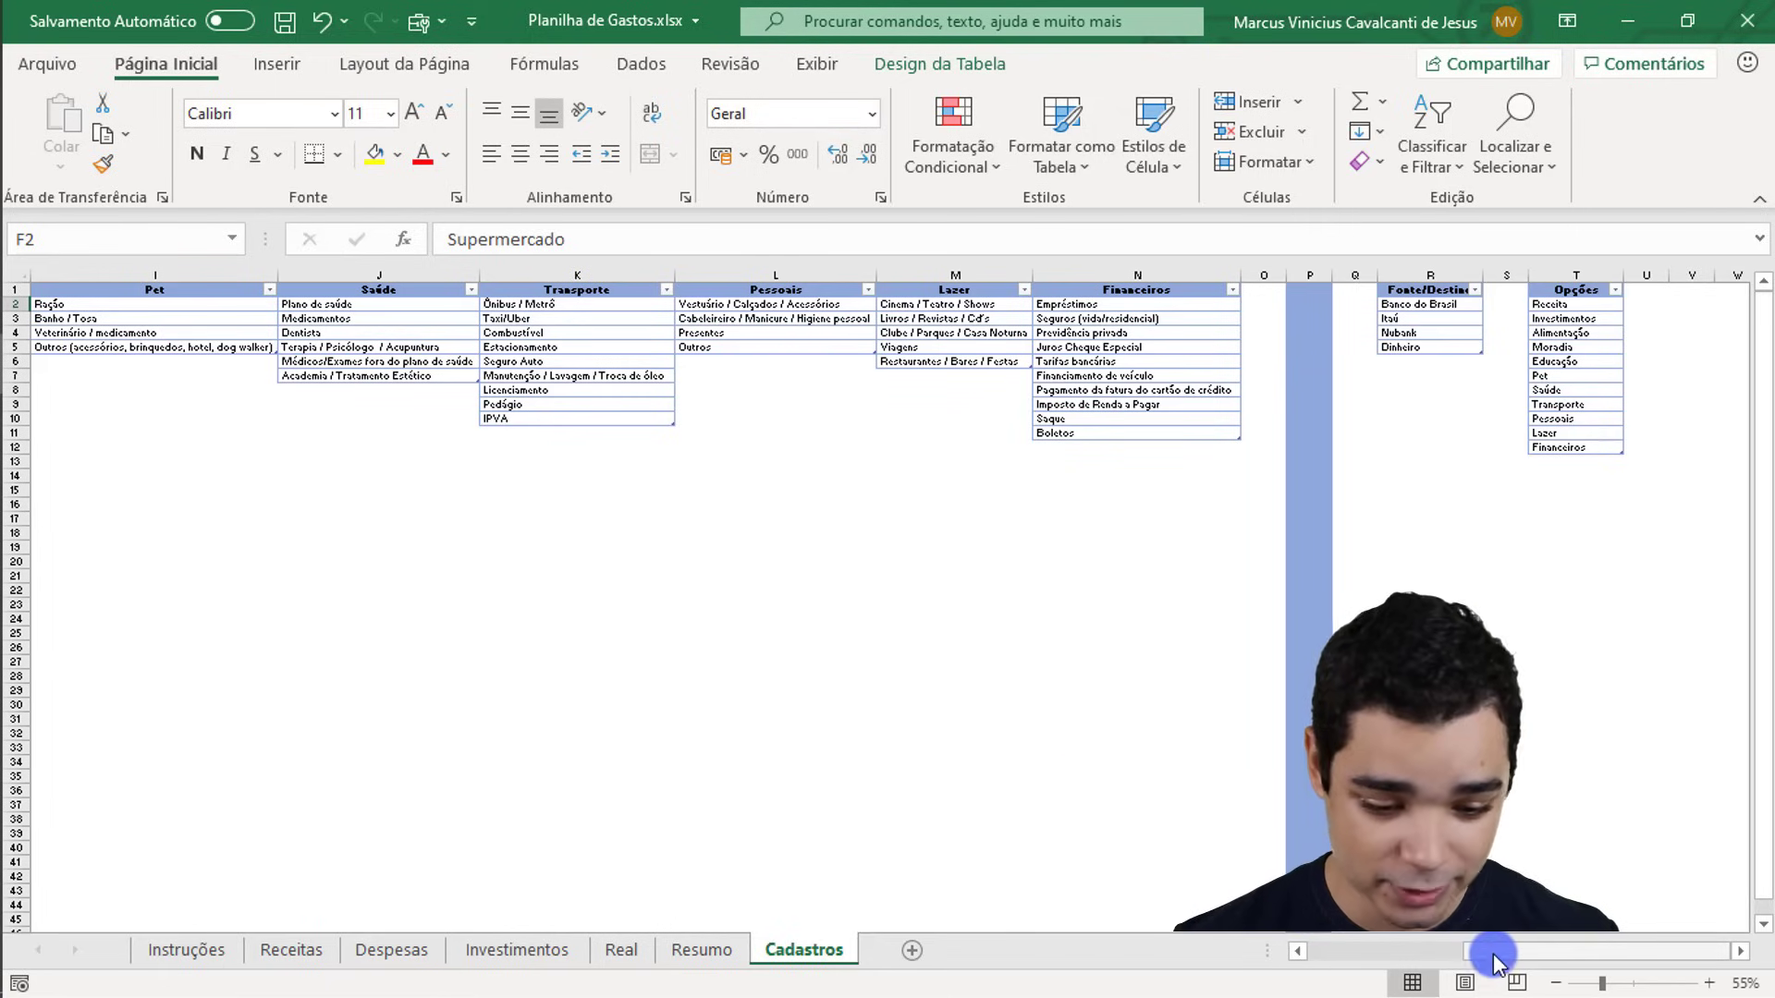
# Step: Scroll back to column A, browse the Receita, Investimentos, Alimentação and Moradia lists, and zoom in
pyautogui.moveTo(1493, 953); pyautogui.dragTo(1322, 962)
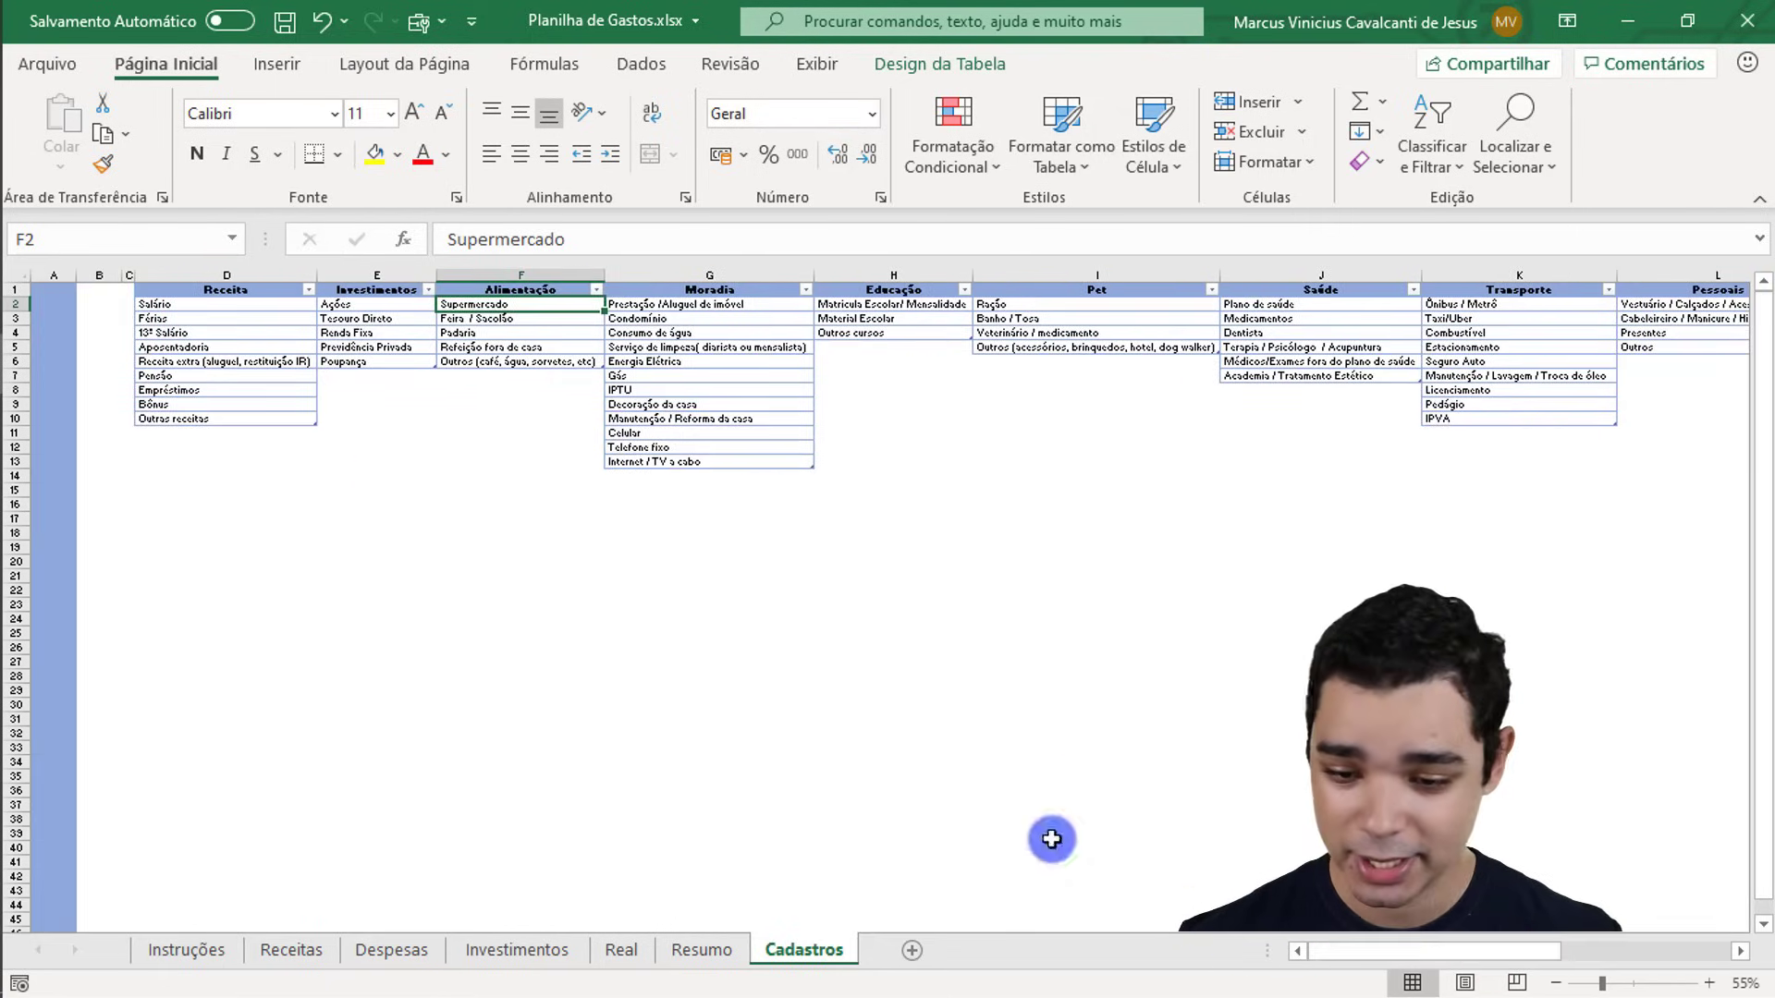
pyautogui.click(215, 304)
pyautogui.click(358, 316)
pyautogui.click(480, 304)
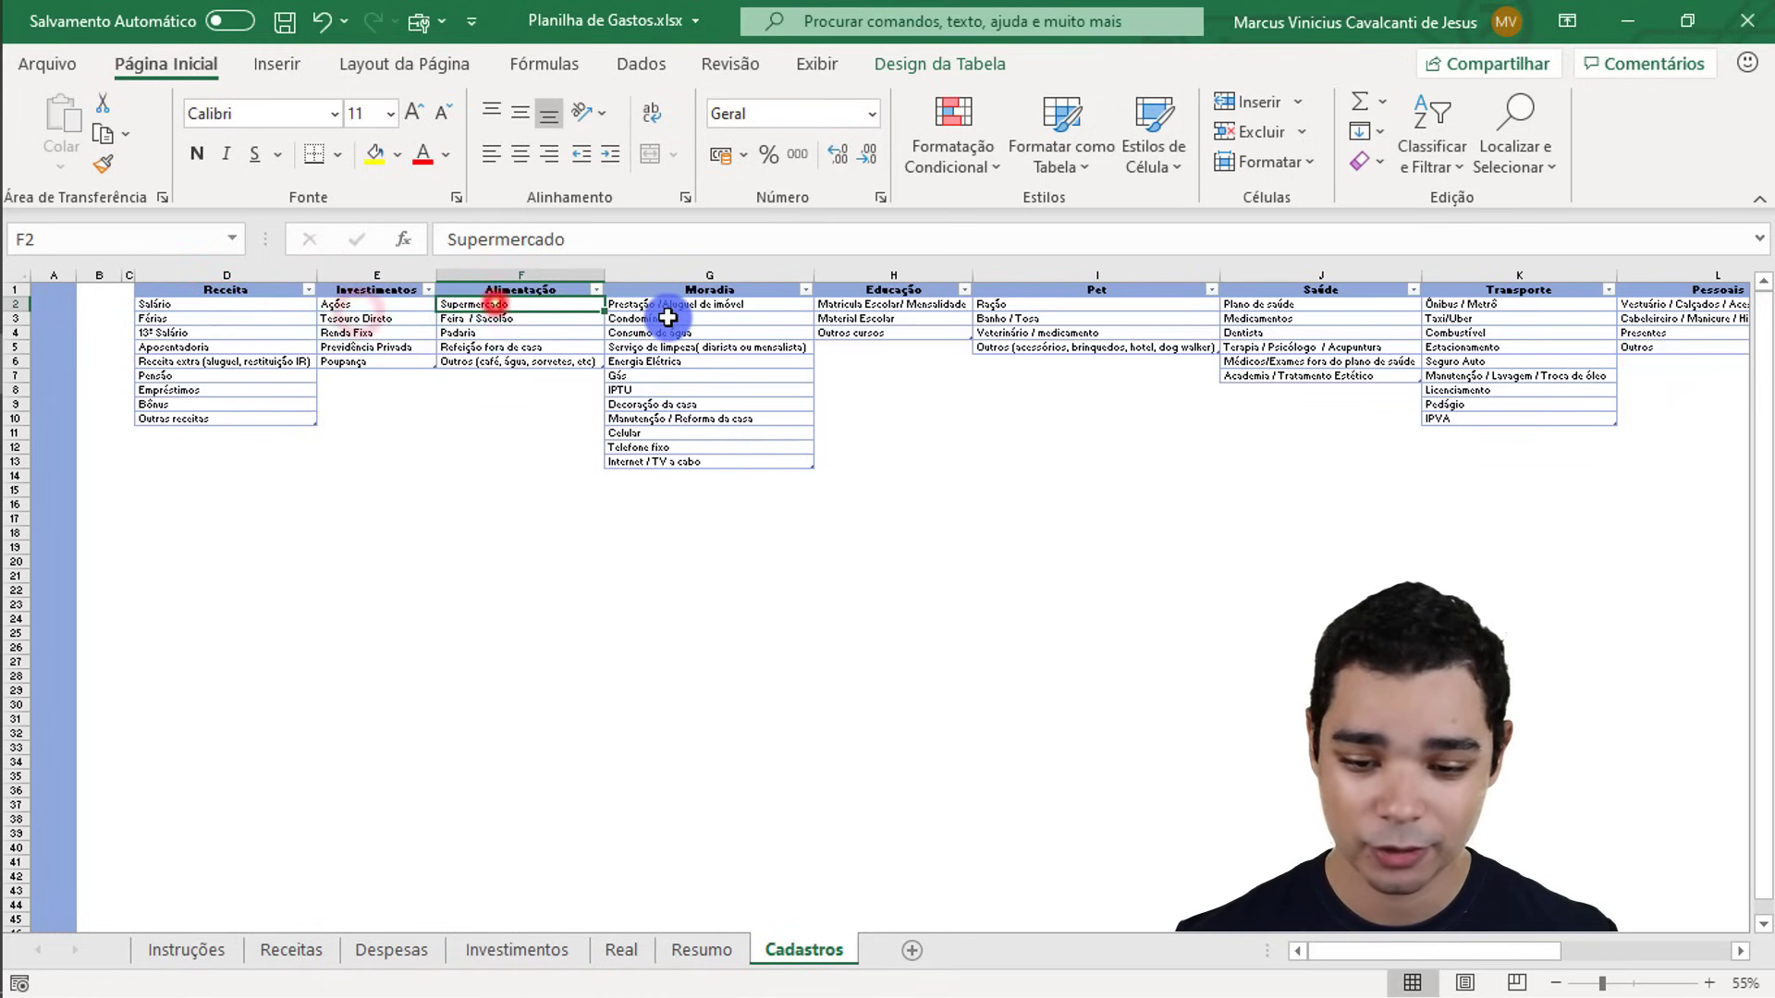
pyautogui.click(667, 318)
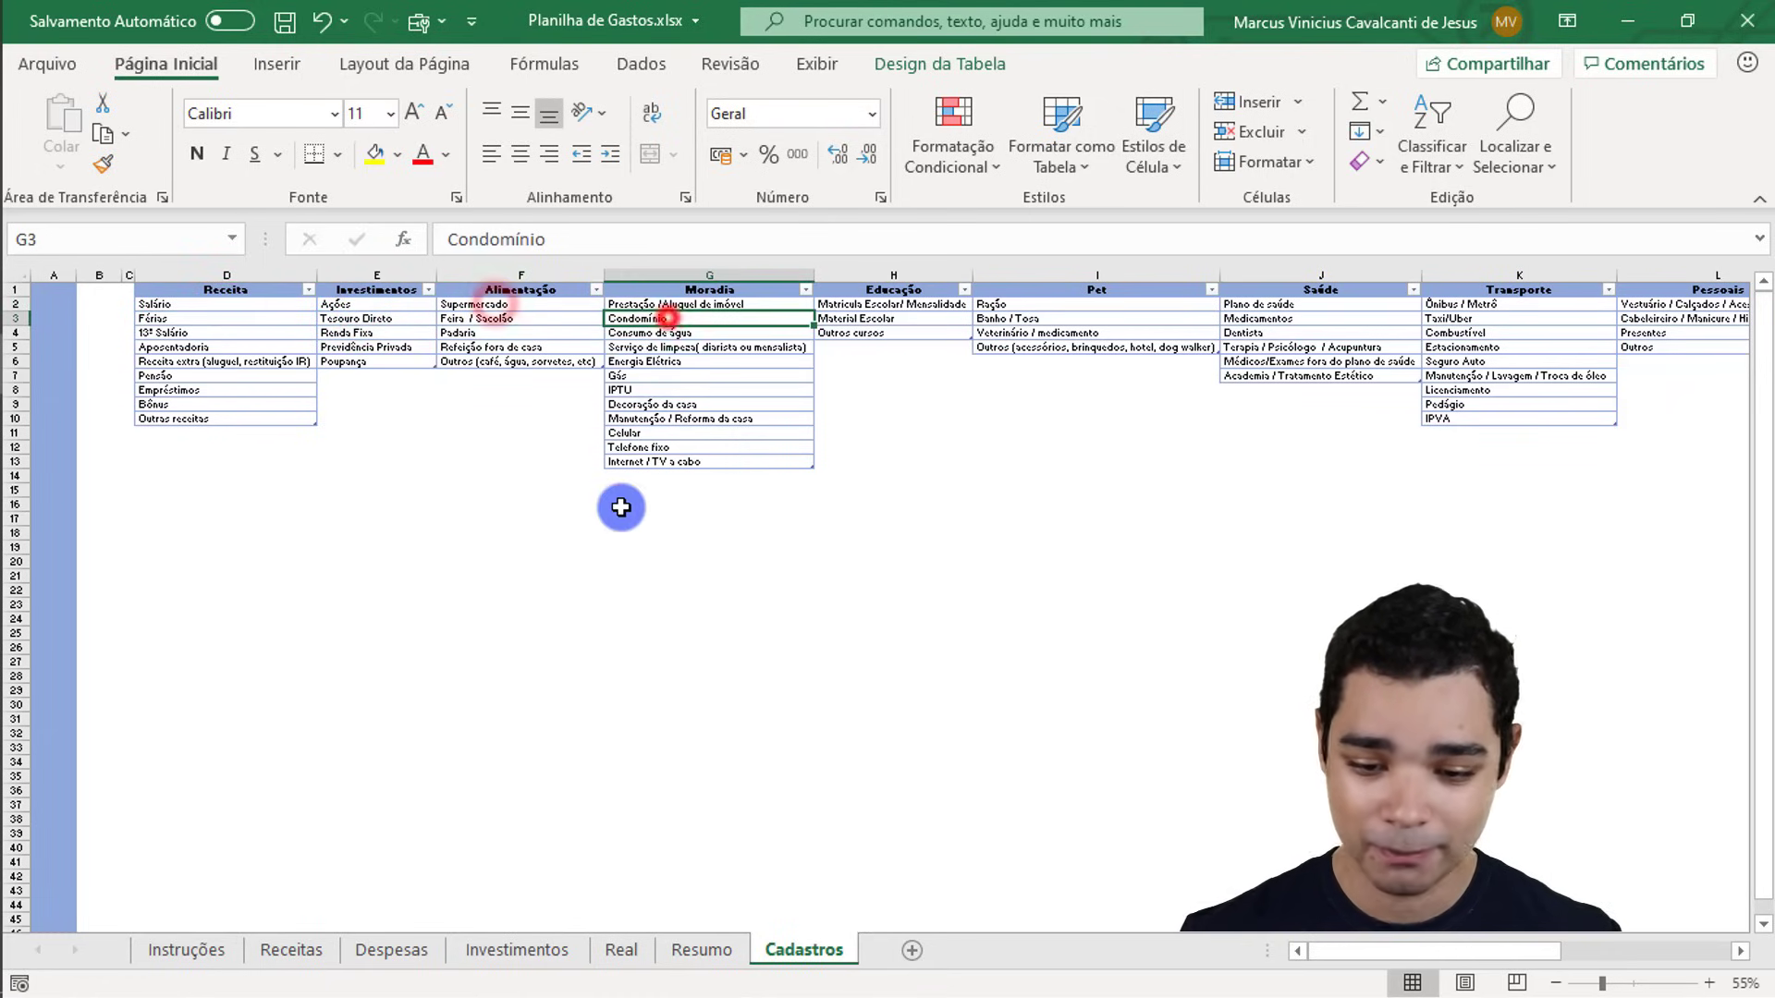
pyautogui.click(1709, 983)
pyautogui.click(1709, 983)
pyautogui.click(1710, 983)
pyautogui.click(1710, 982)
pyautogui.click(1710, 983)
pyautogui.moveTo(1562, 947); pyautogui.dragTo(1348, 947)
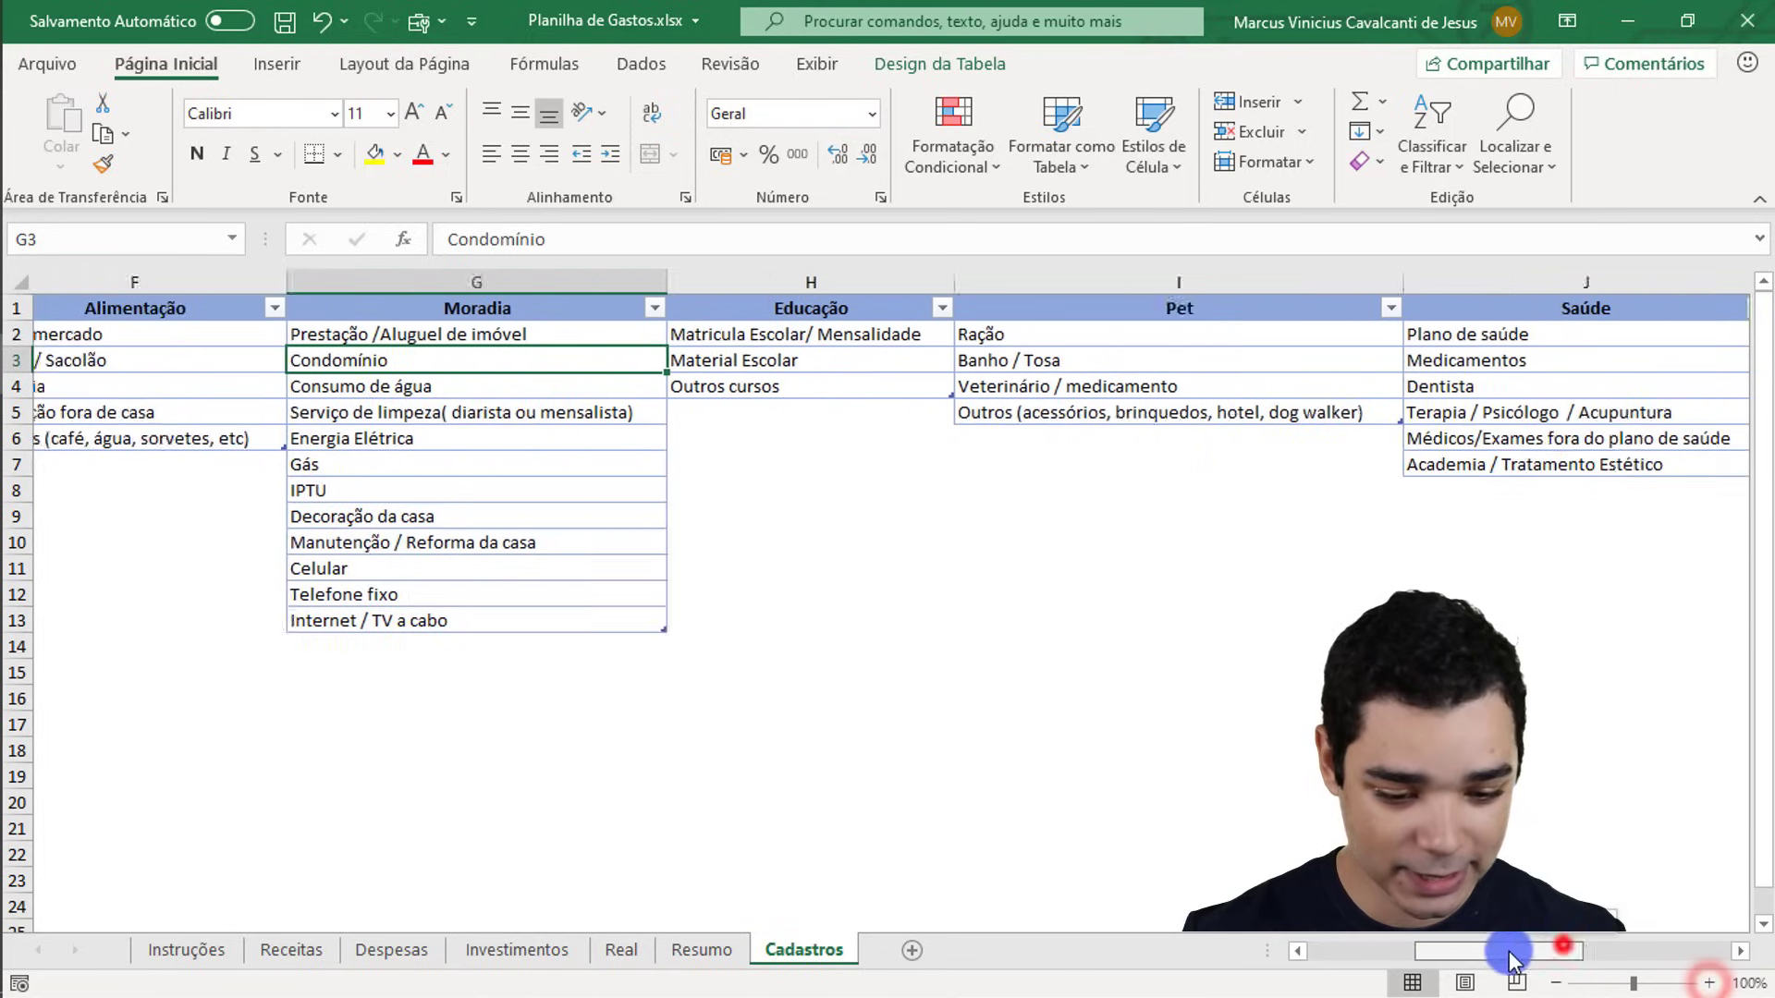
pyautogui.click(388, 328)
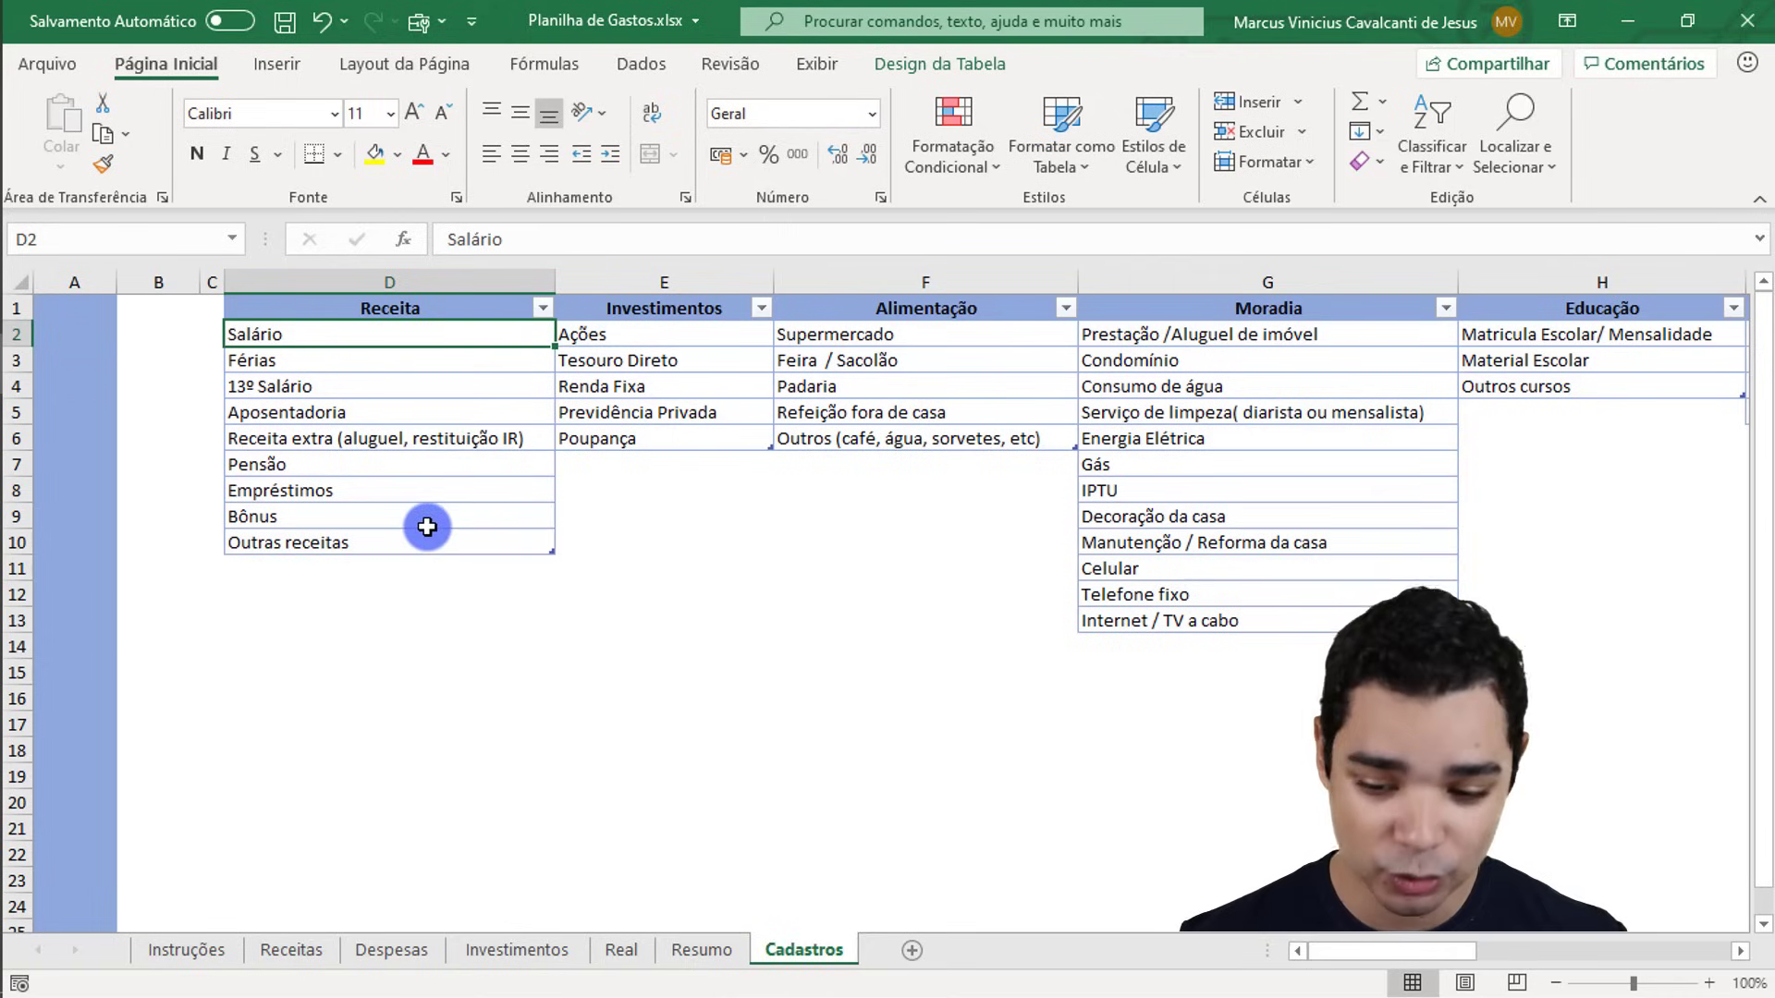
# Step: Enter Mesada in D11 below Outras receitas, then go to the Receitas sheet
pyautogui.click(383, 578)
pyautogui.write('M')
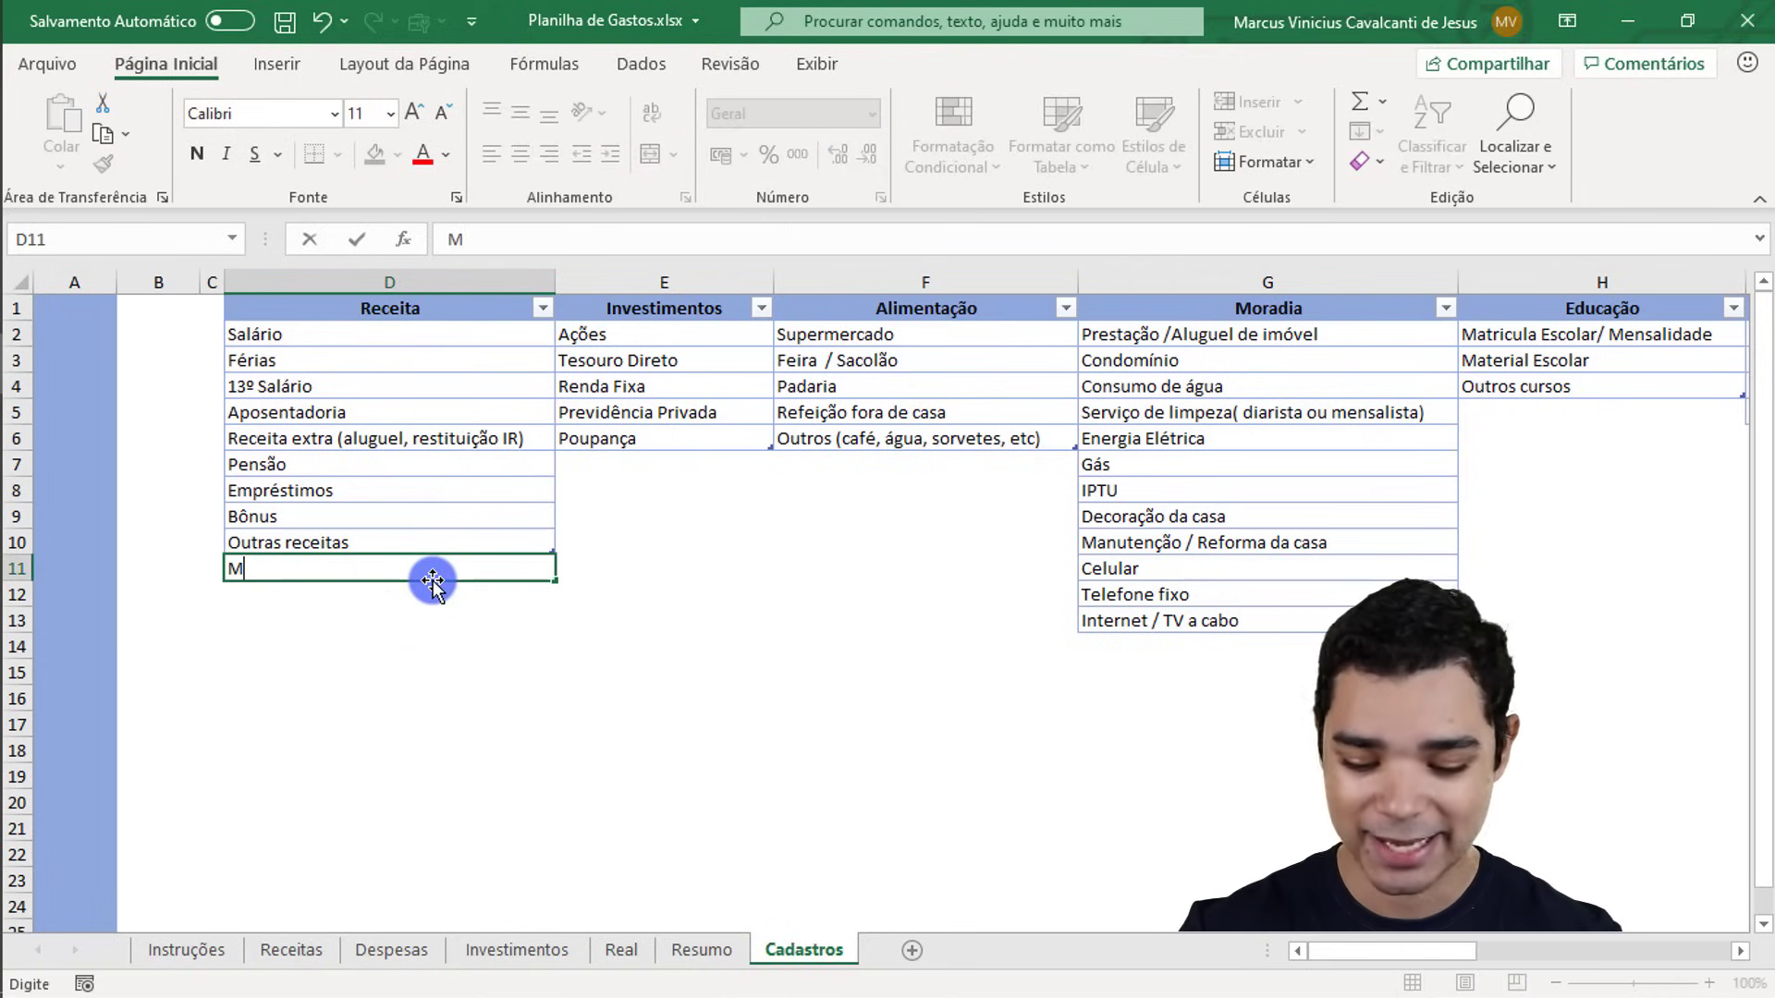
pyautogui.write('esada')
pyautogui.press('Return')
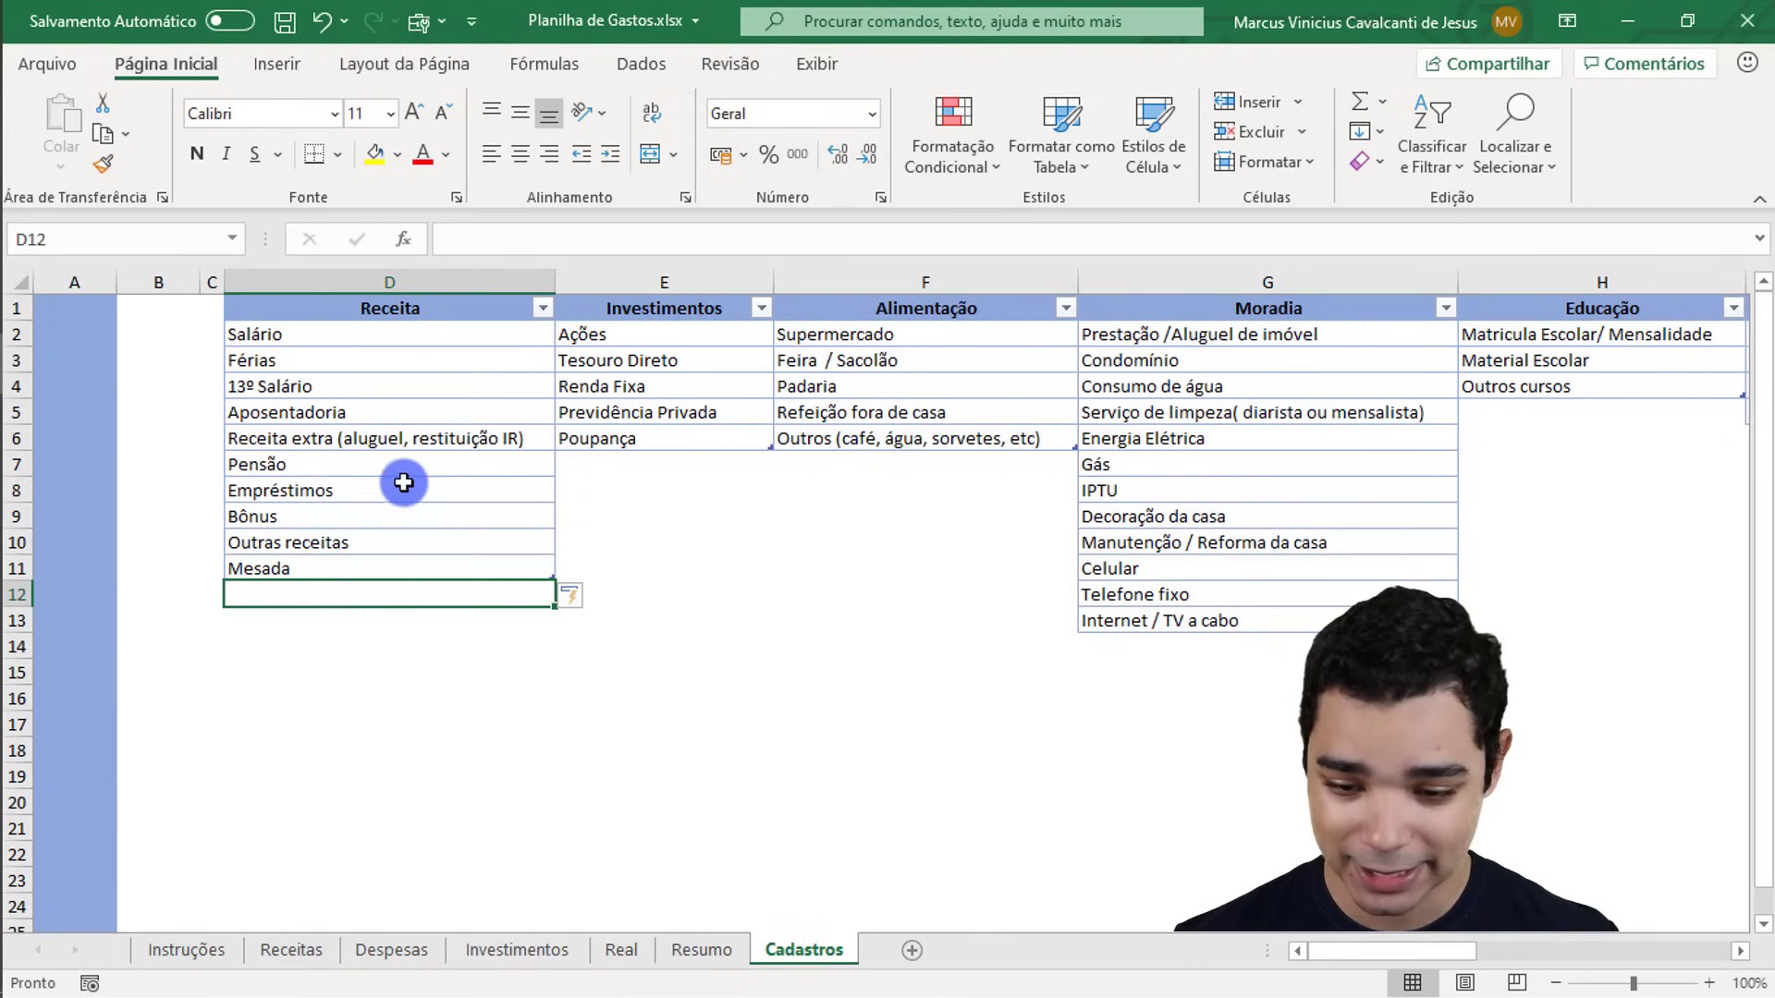
pyautogui.click(300, 957)
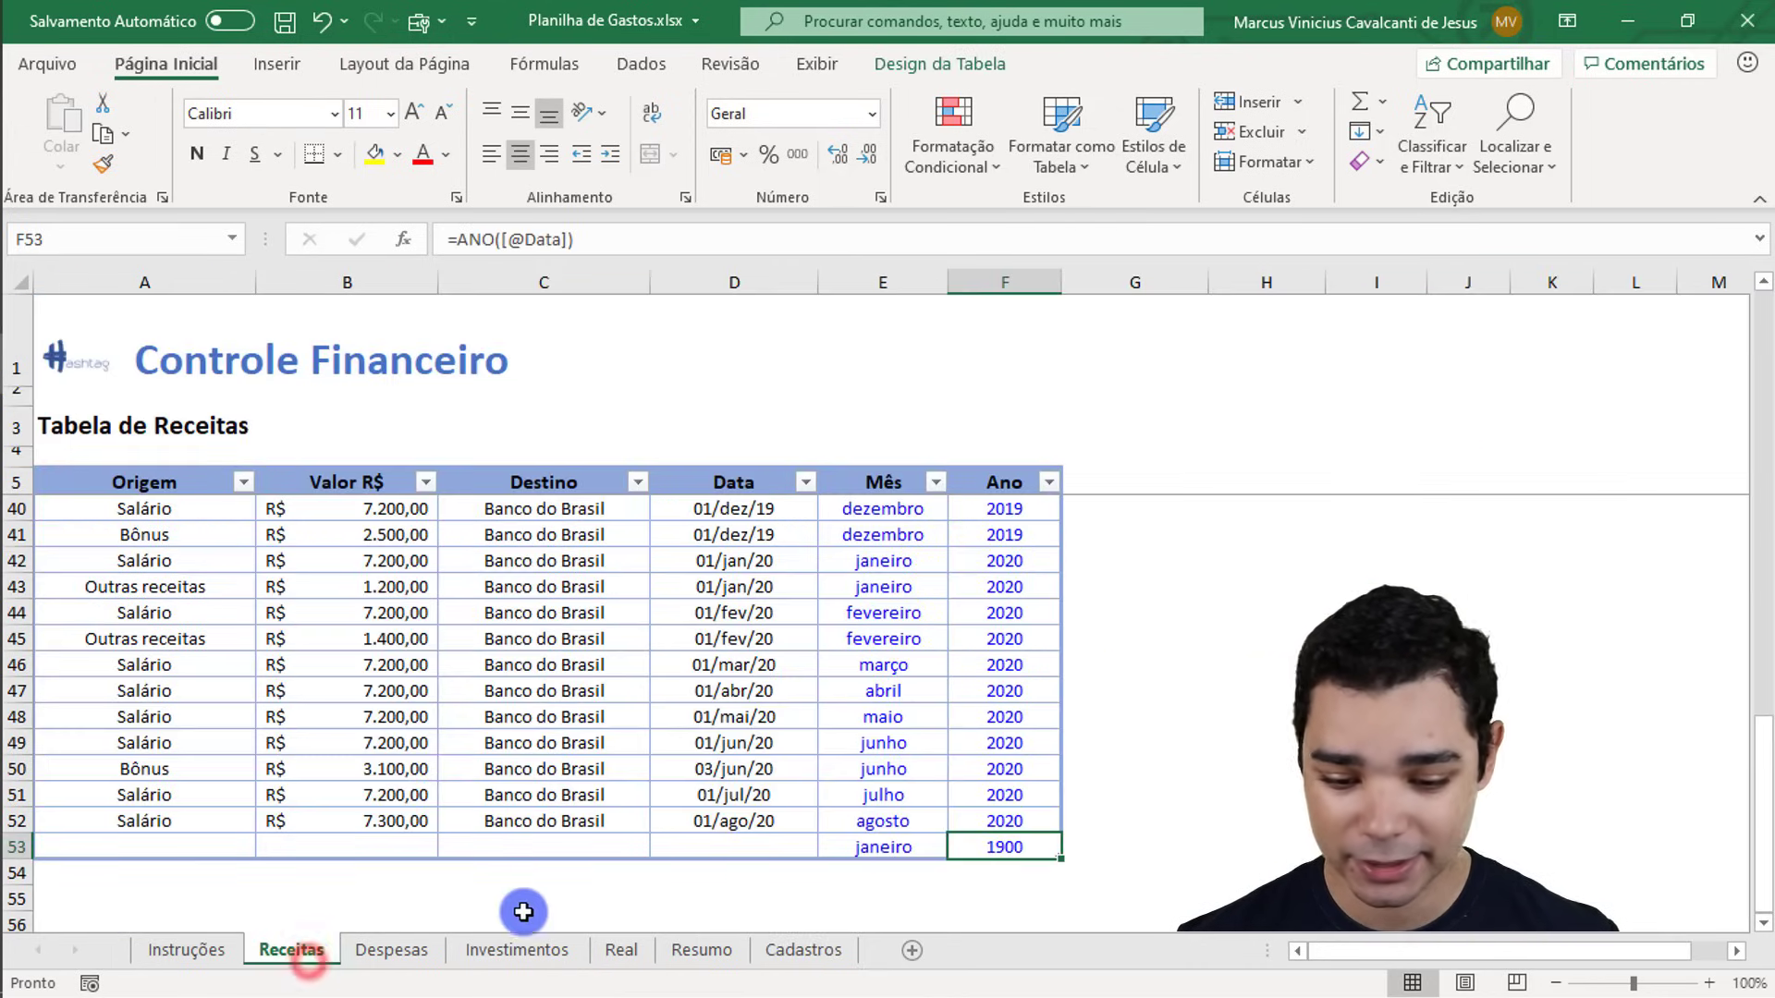
# Step: Open the Origem validation list for row 53 below the last Salário entry
pyautogui.click(160, 829)
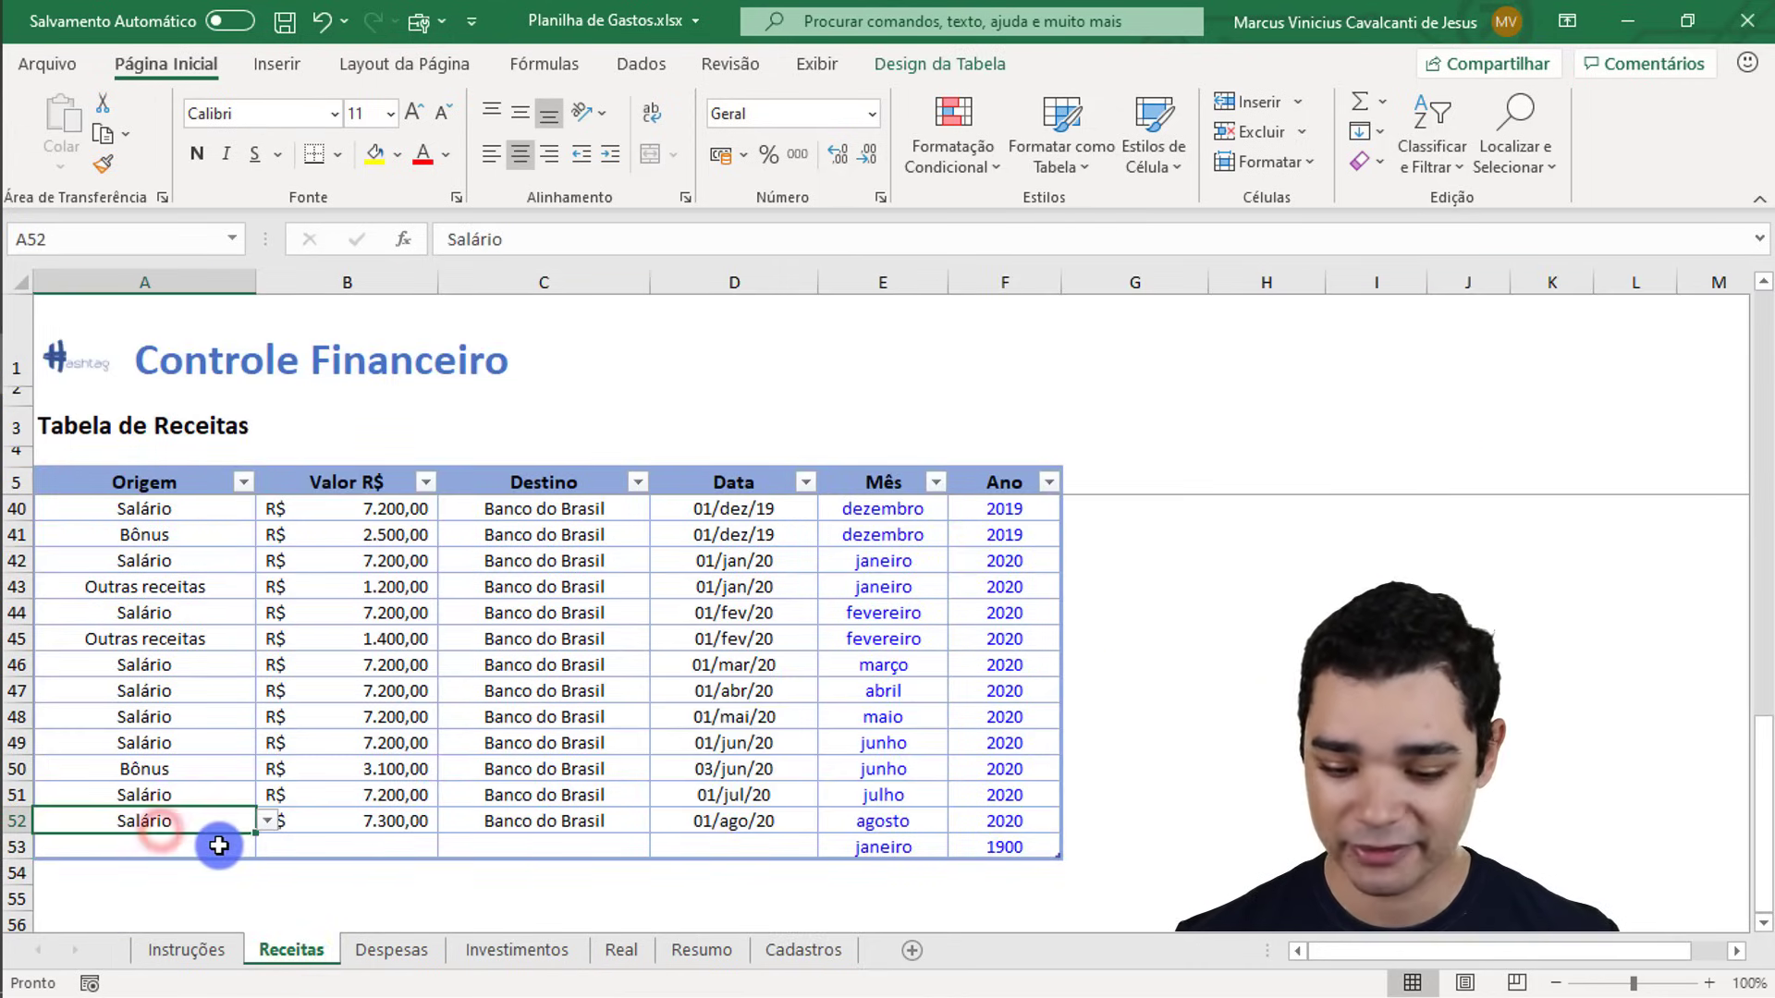
pyautogui.click(219, 845)
pyautogui.click(264, 847)
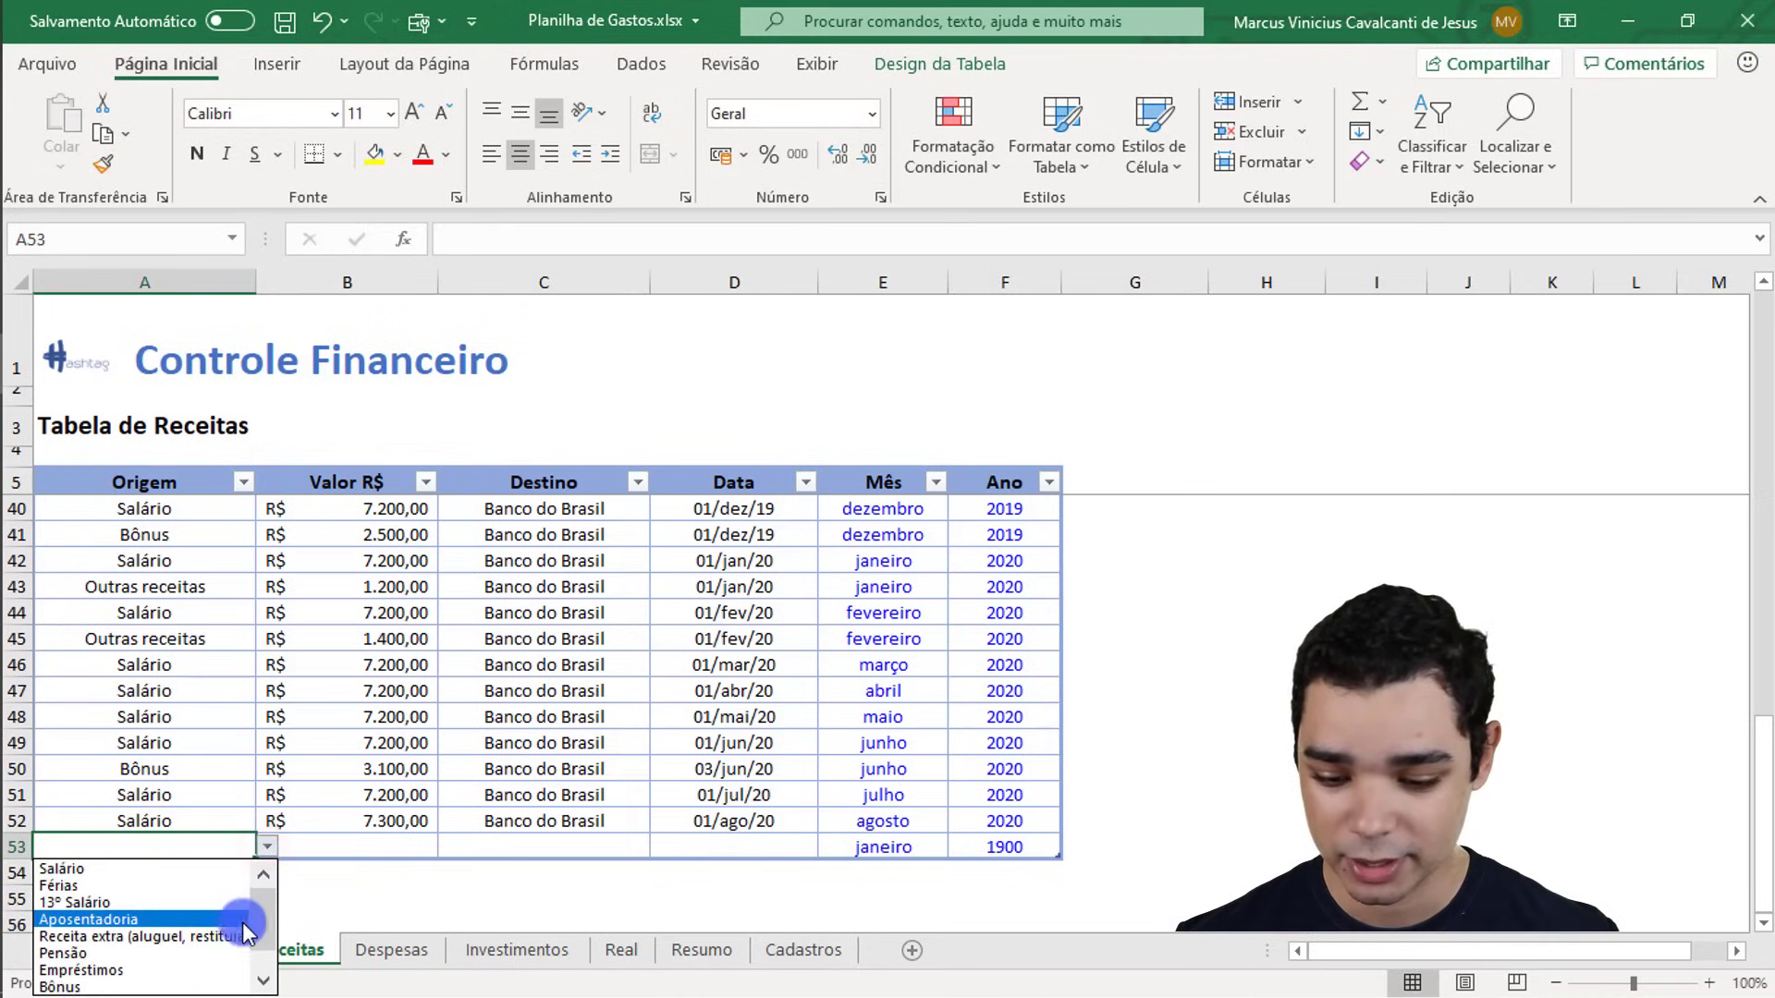
pyautogui.click(261, 722)
# Step: Scroll the Origem choices to find Mesada, dismiss them, and return to Cadastros
pyautogui.scroll(-3, 221, 717)
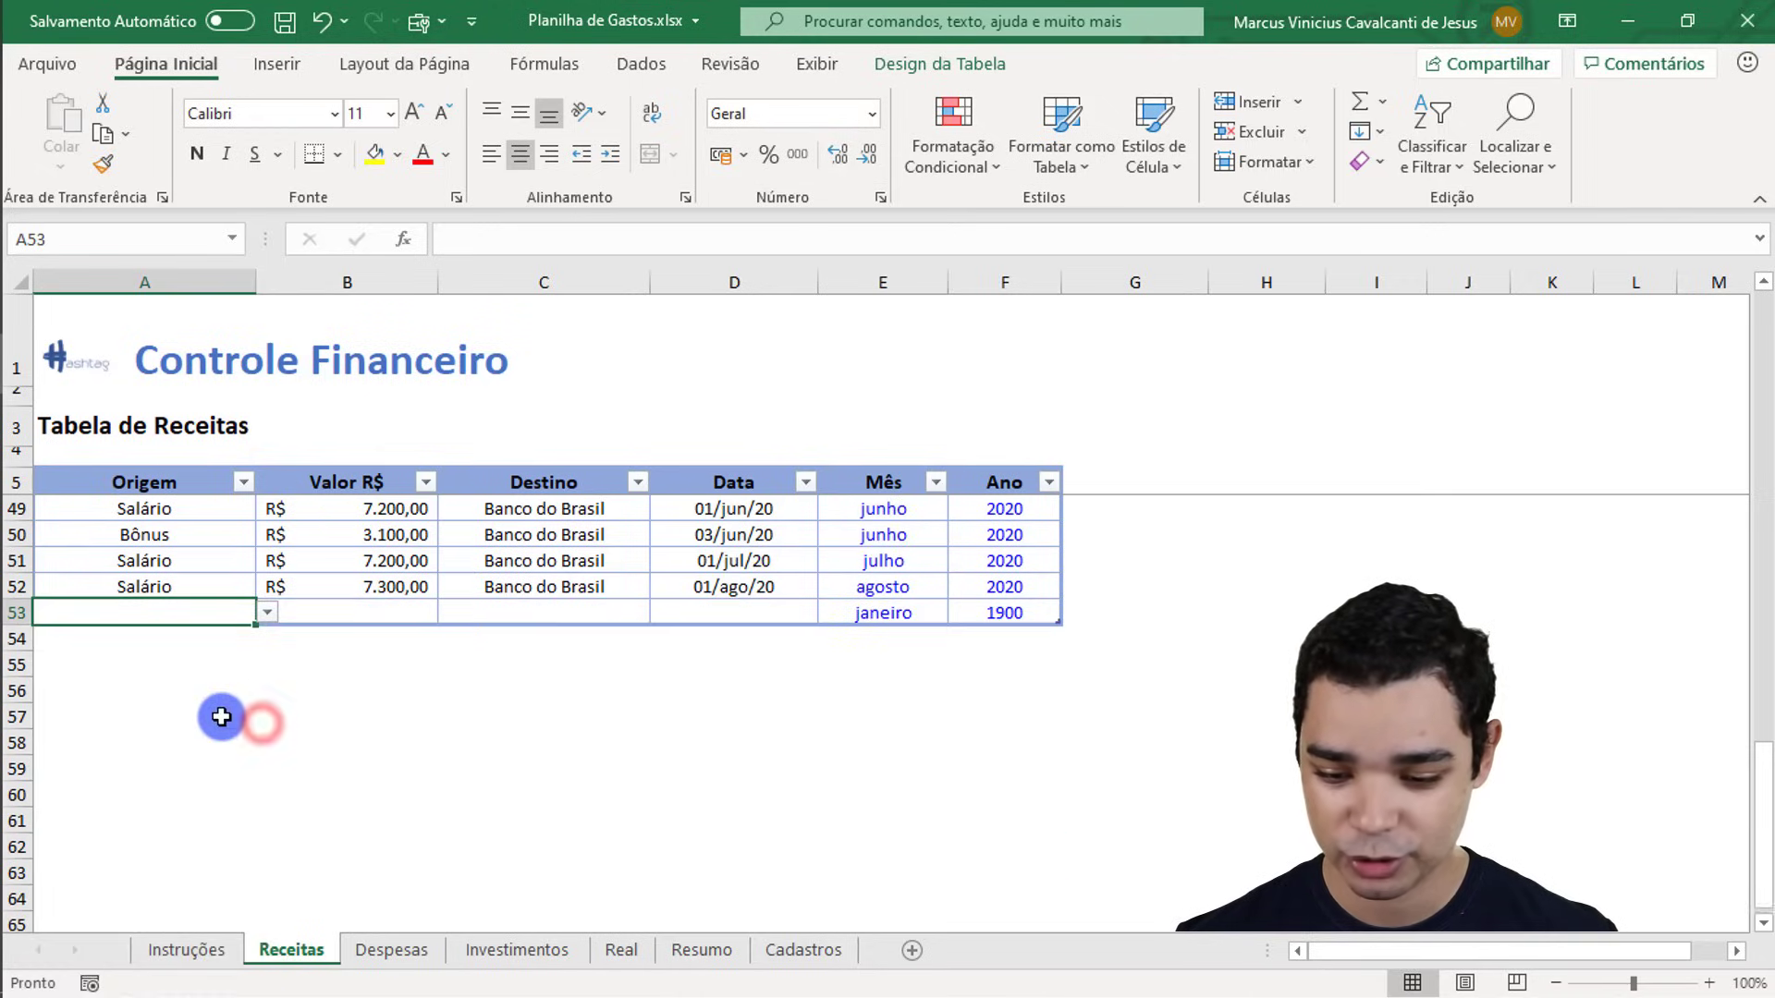
pyautogui.click(266, 612)
pyautogui.moveTo(267, 682); pyautogui.dragTo(262, 724)
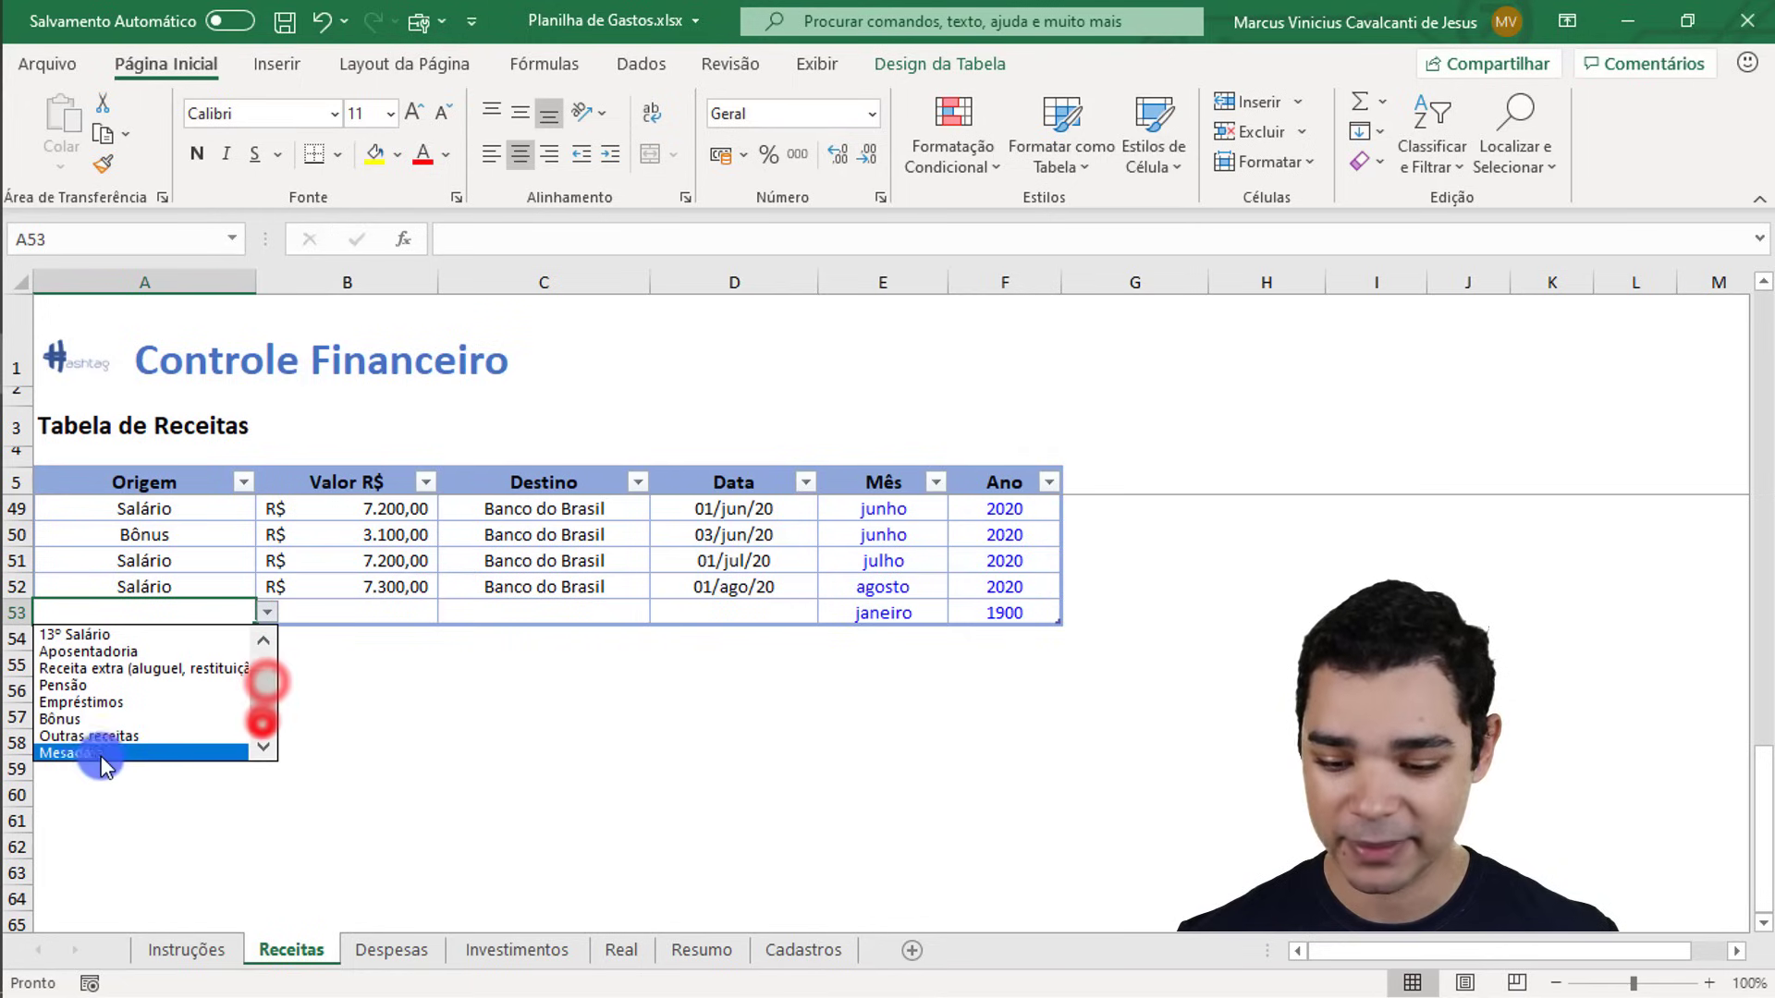
pyautogui.press('Escape')
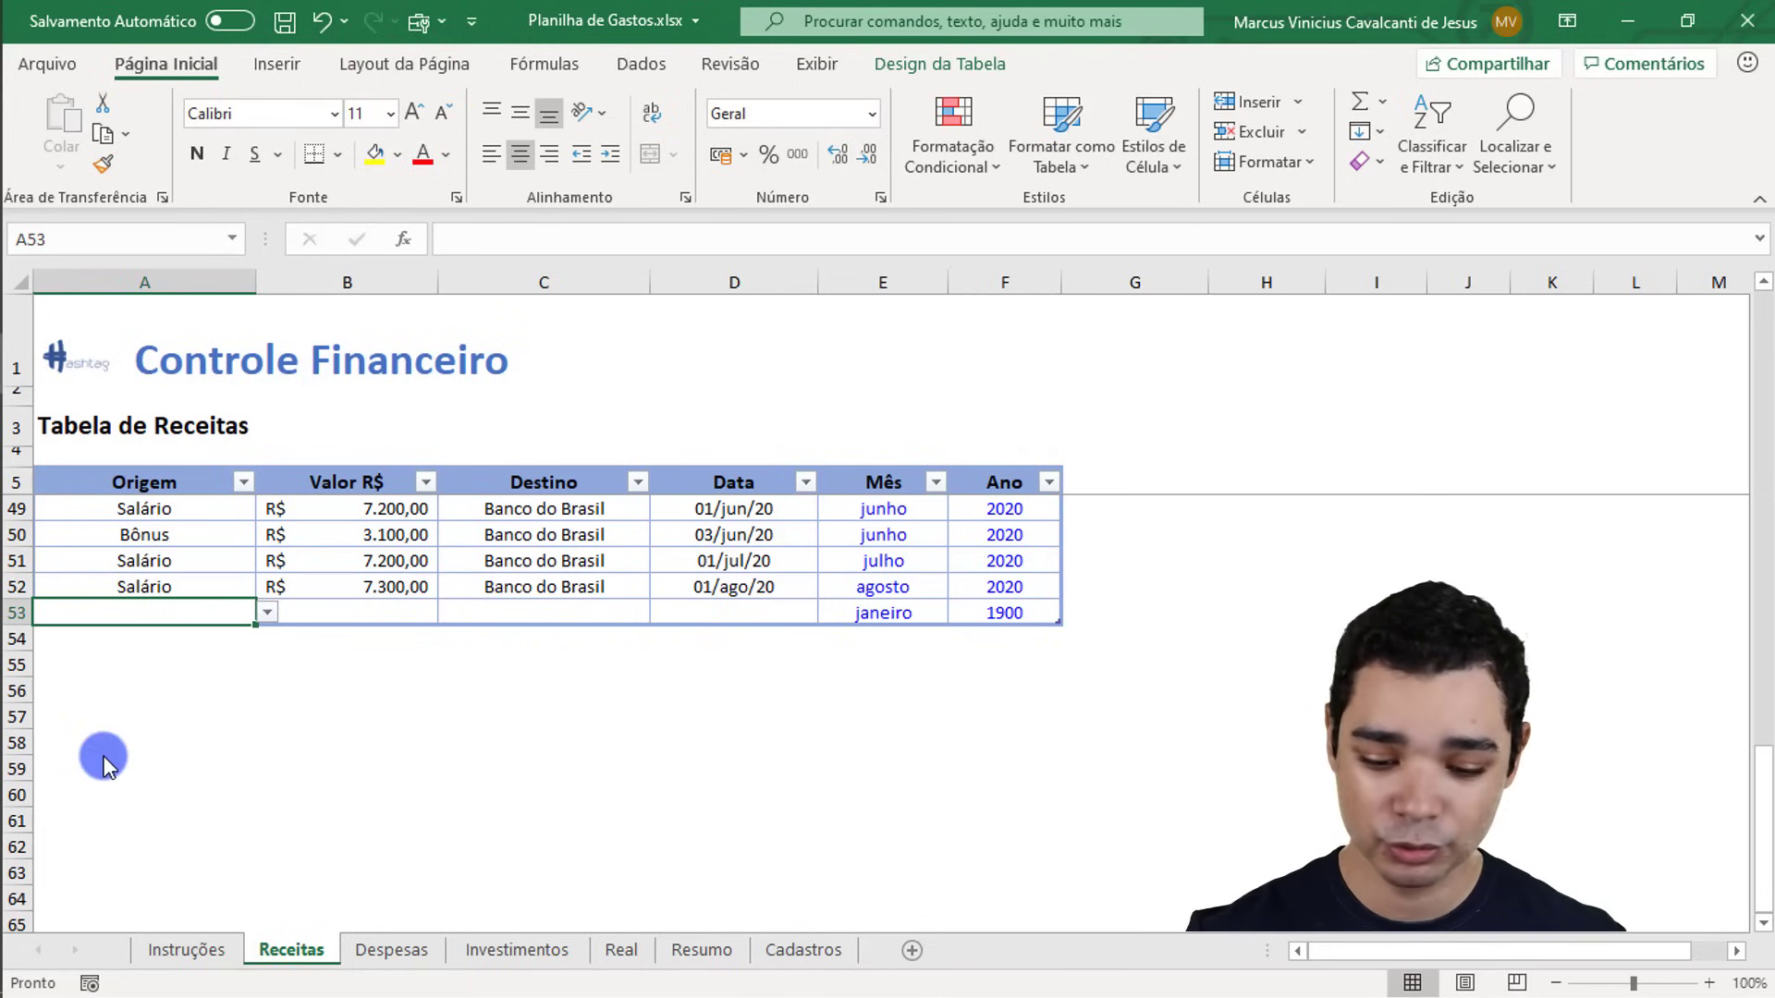
pyautogui.click(792, 947)
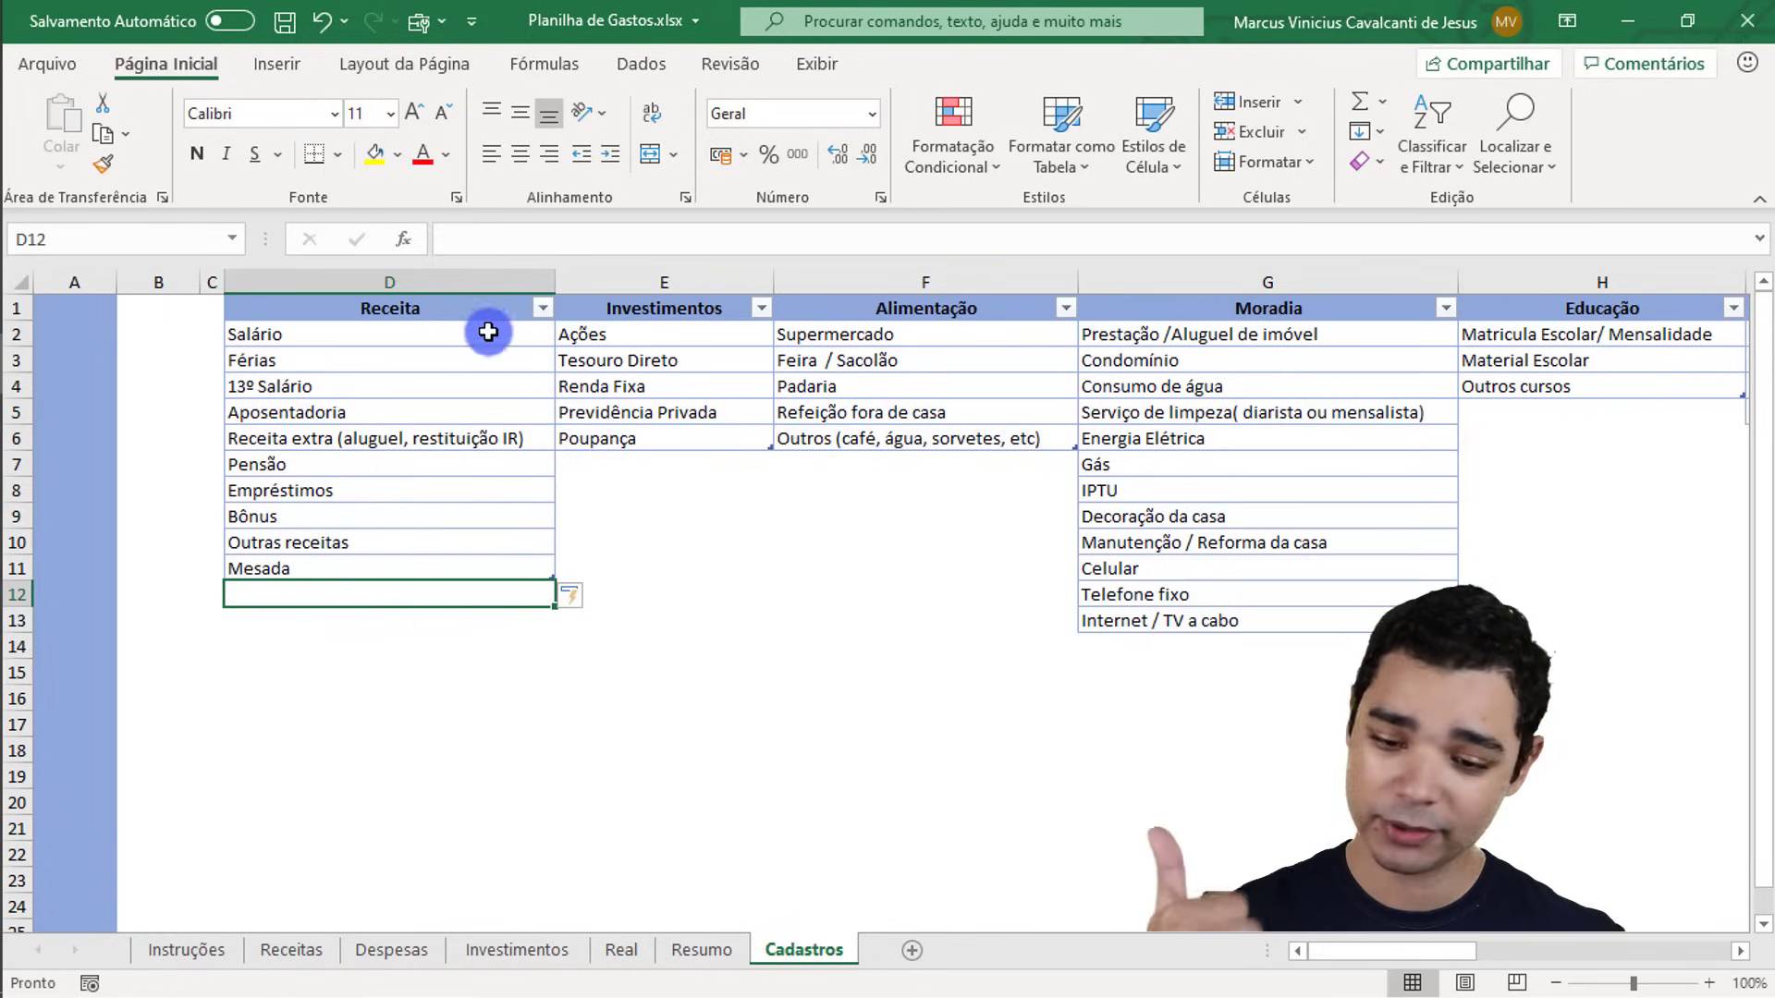
# Step: Look at the Ações and Supermercado entries, then scroll right until column I (Pet) leads
pyautogui.click(629, 333)
pyautogui.click(902, 337)
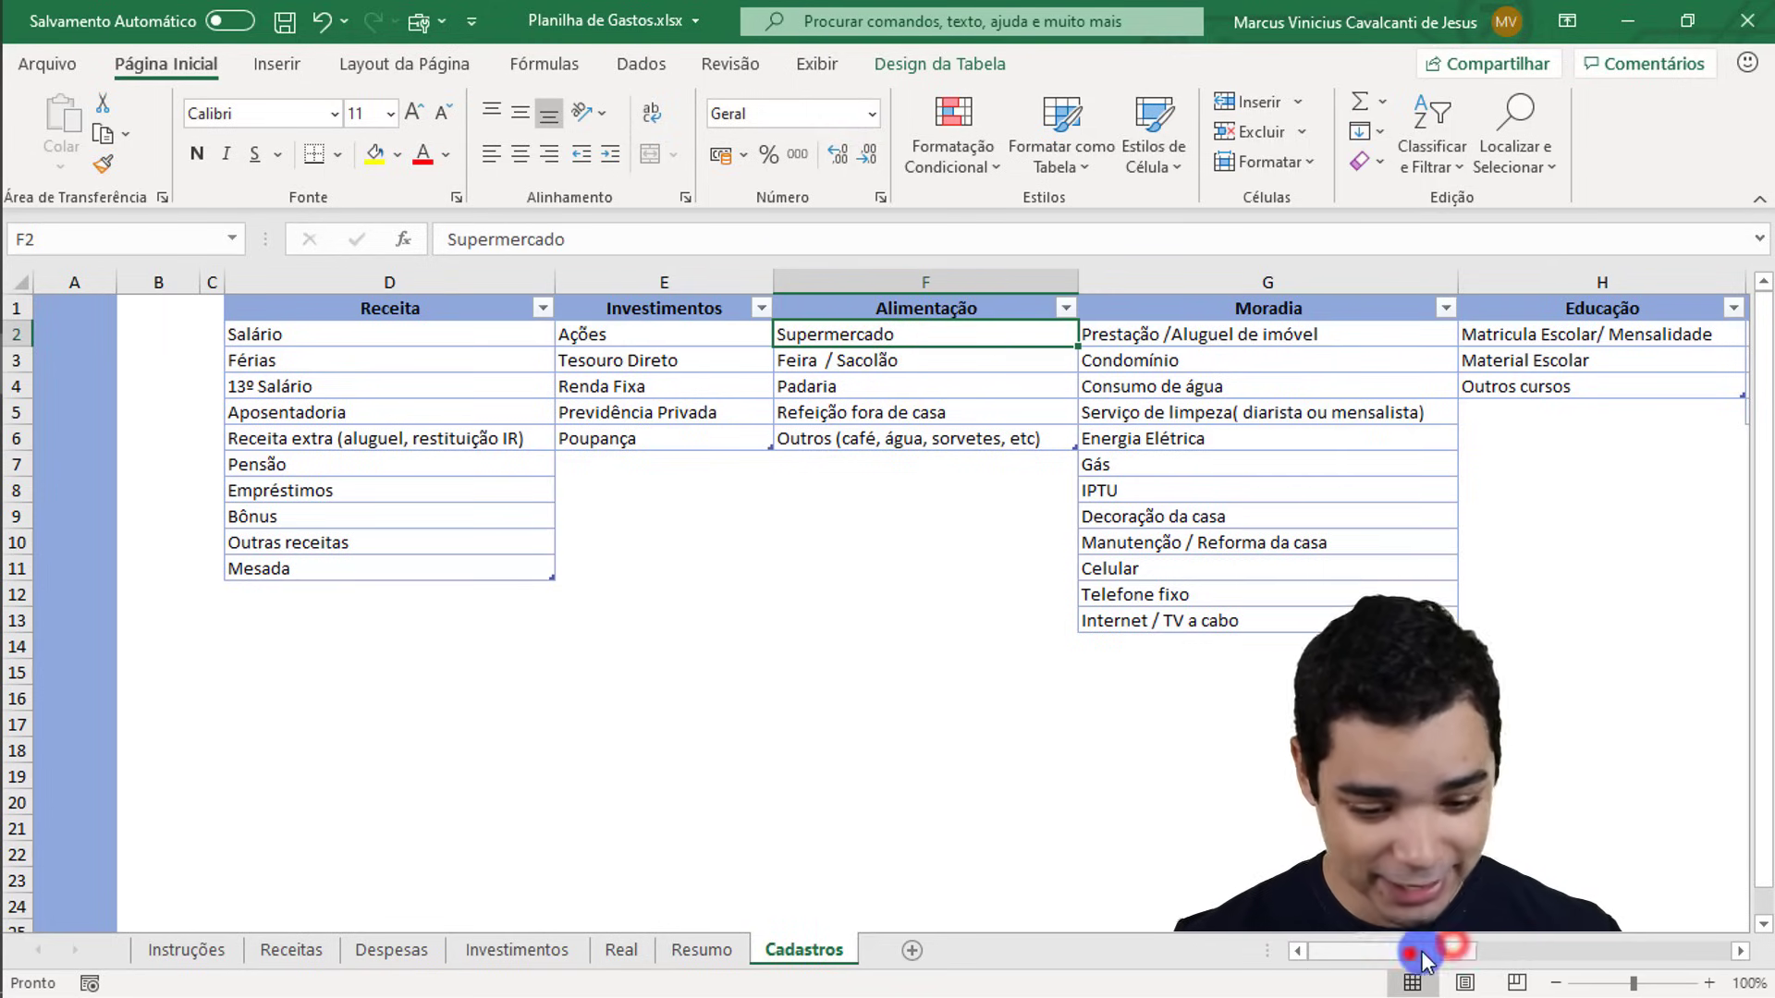
pyautogui.moveTo(1428, 961); pyautogui.dragTo(1516, 966)
pyautogui.moveTo(1560, 961); pyautogui.dragTo(1564, 962)
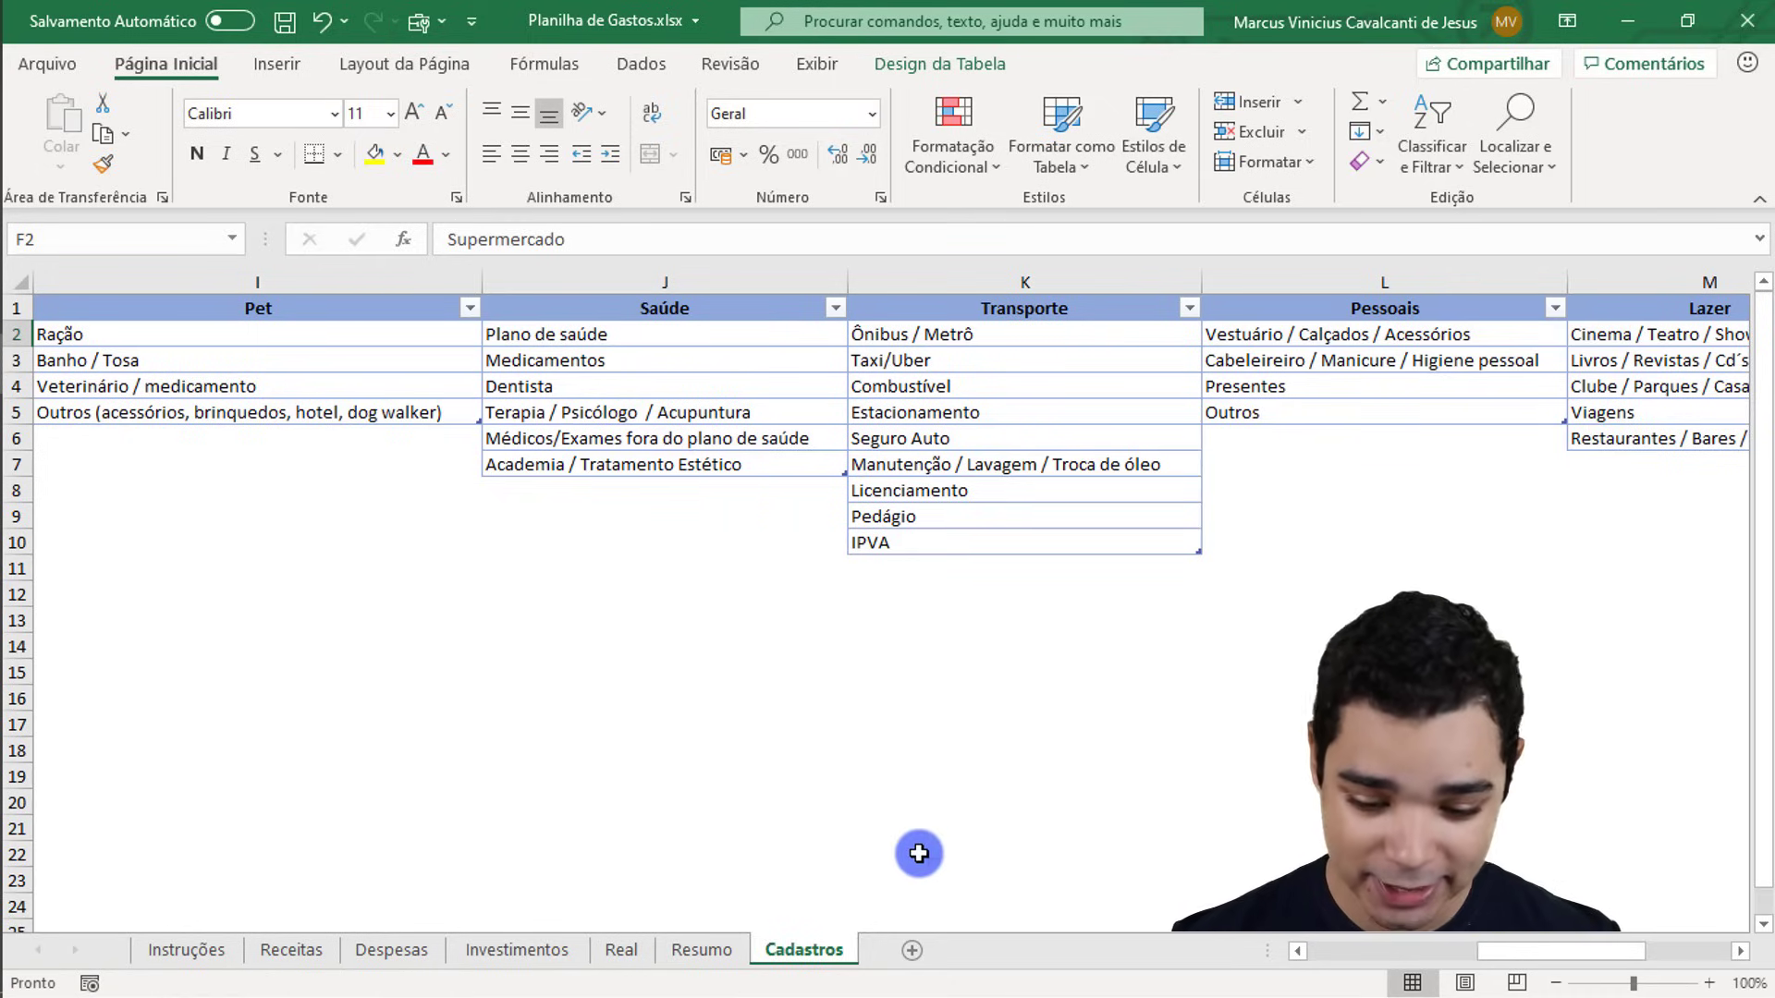
# Step: Unhide the Auxiliar sheet with Reexibir from the Cadastros tab's context menu
pyautogui.click(802, 950)
pyautogui.rightClick(802, 952)
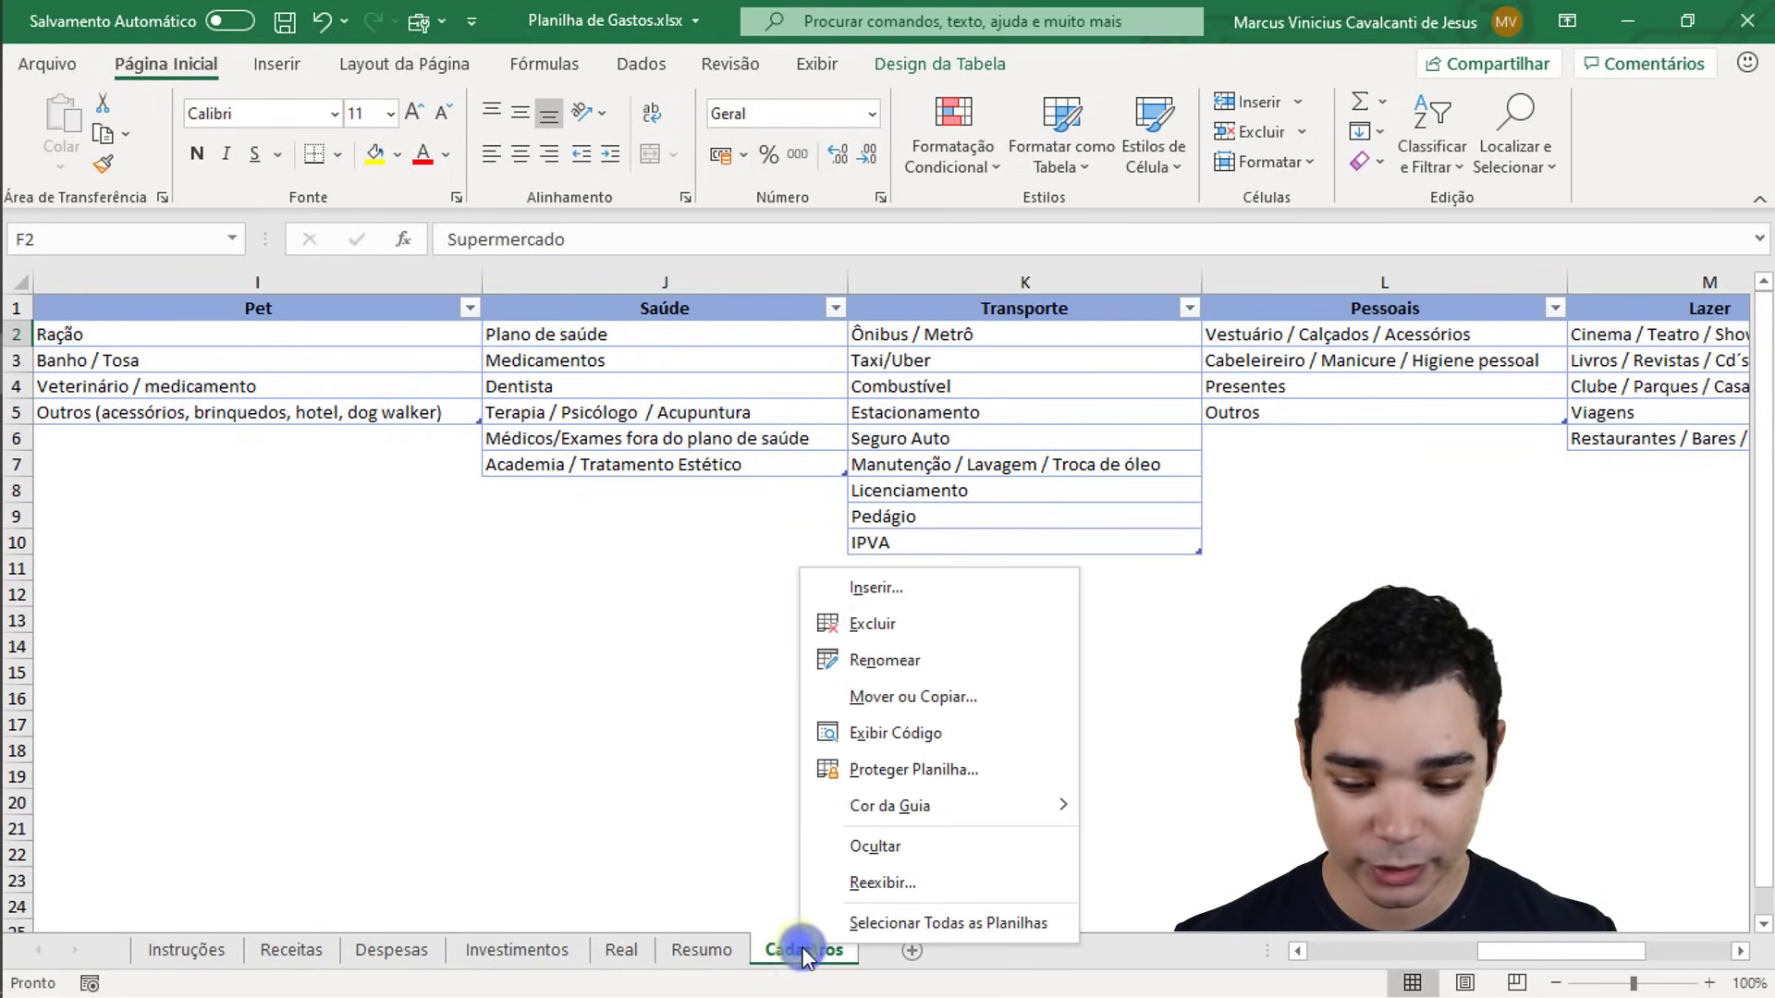
pyautogui.click(901, 884)
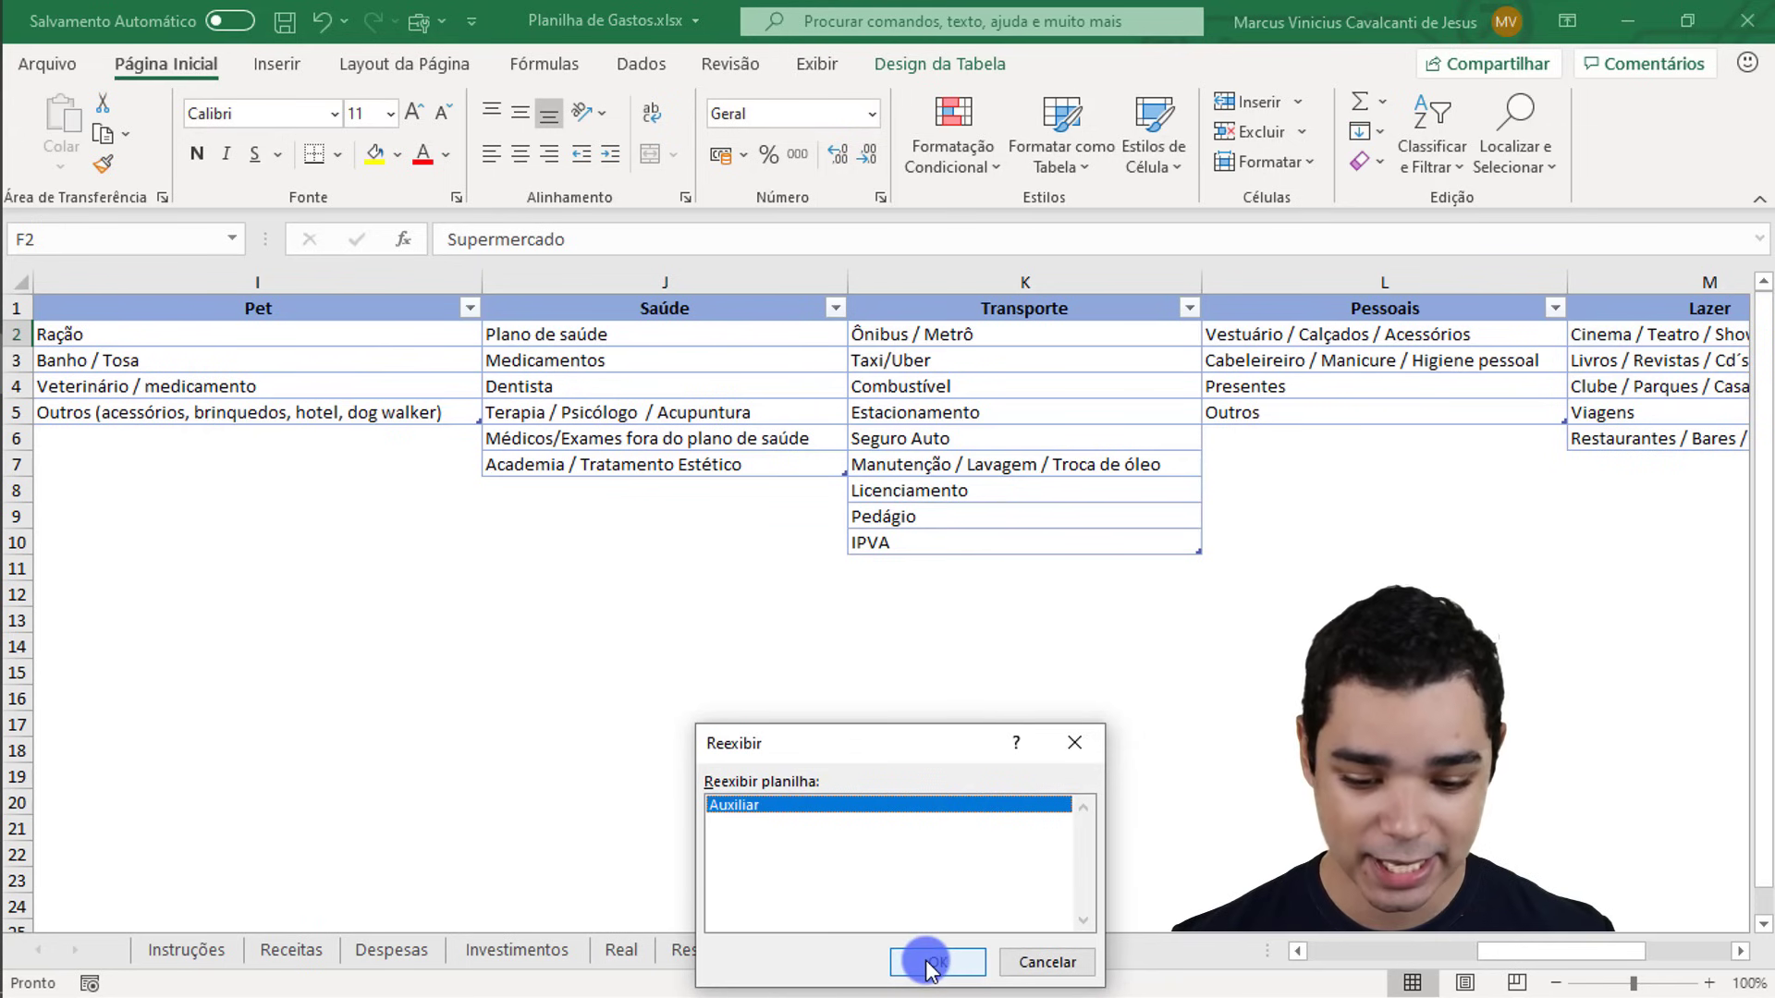
pyautogui.click(922, 961)
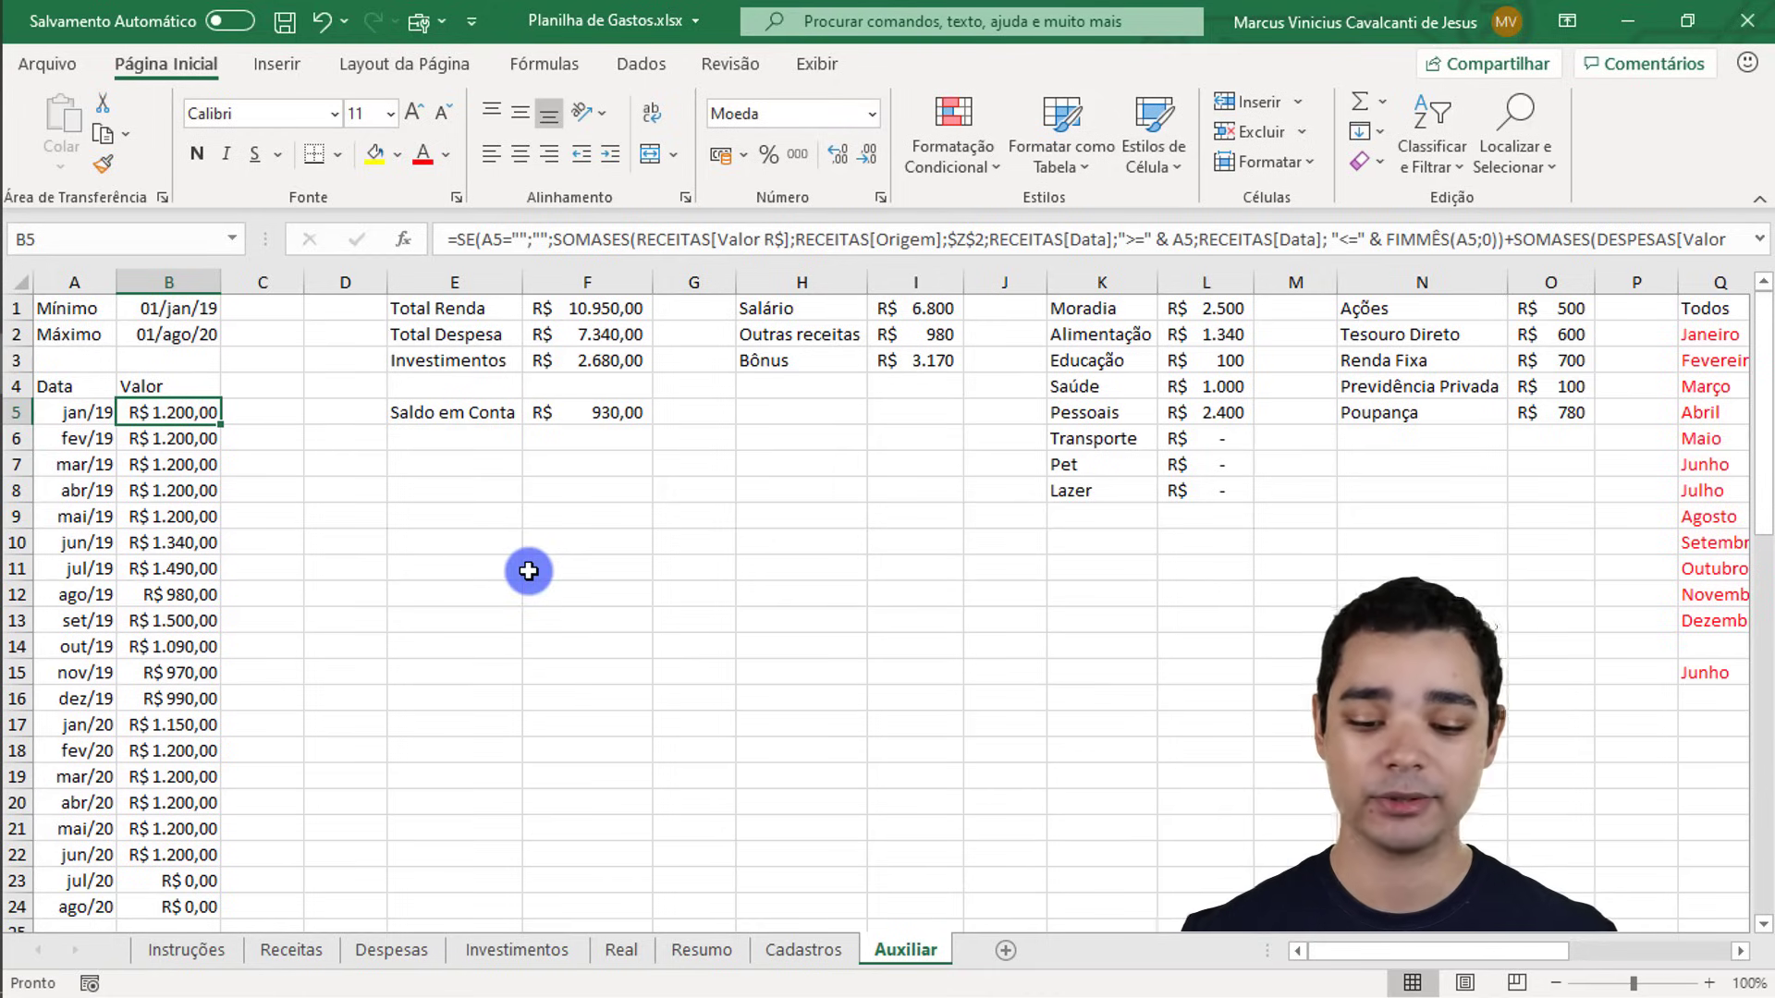
# Step: Check the top of the Resumo dashboard, then go back to the Auxiliar sheet
pyautogui.click(685, 952)
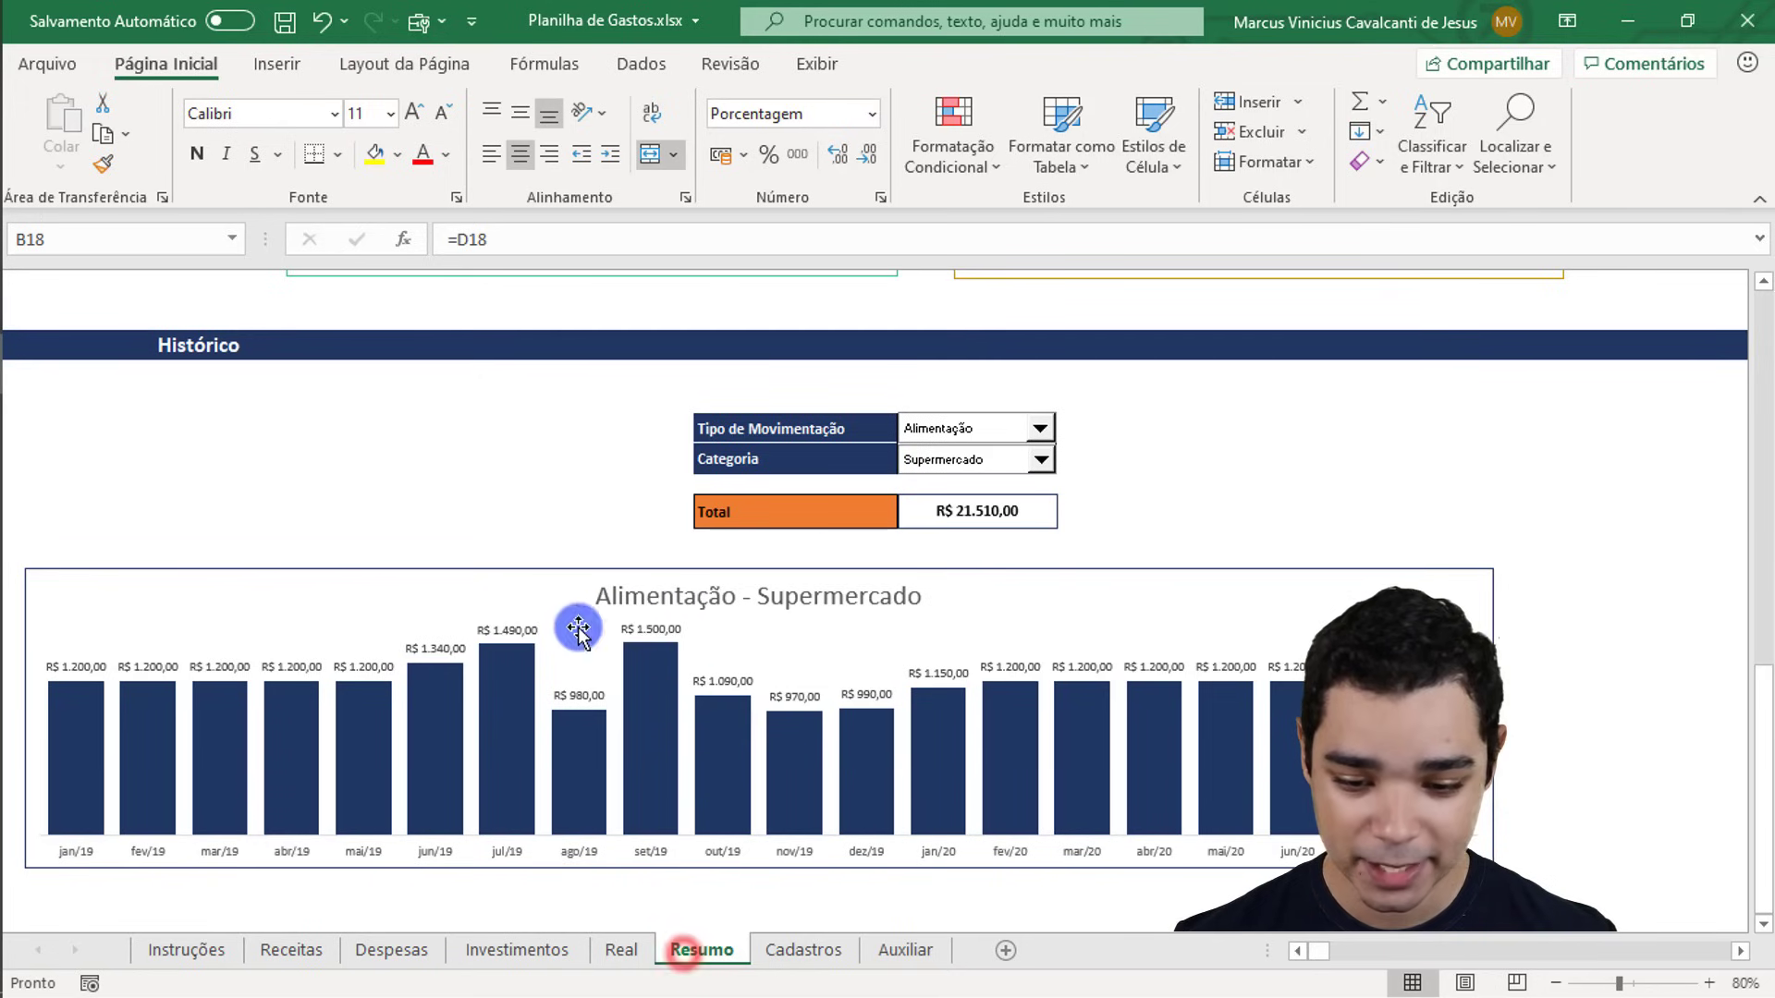
pyautogui.scroll(5, 673, 586)
pyautogui.scroll(5, 675, 601)
pyautogui.scroll(5, 676, 610)
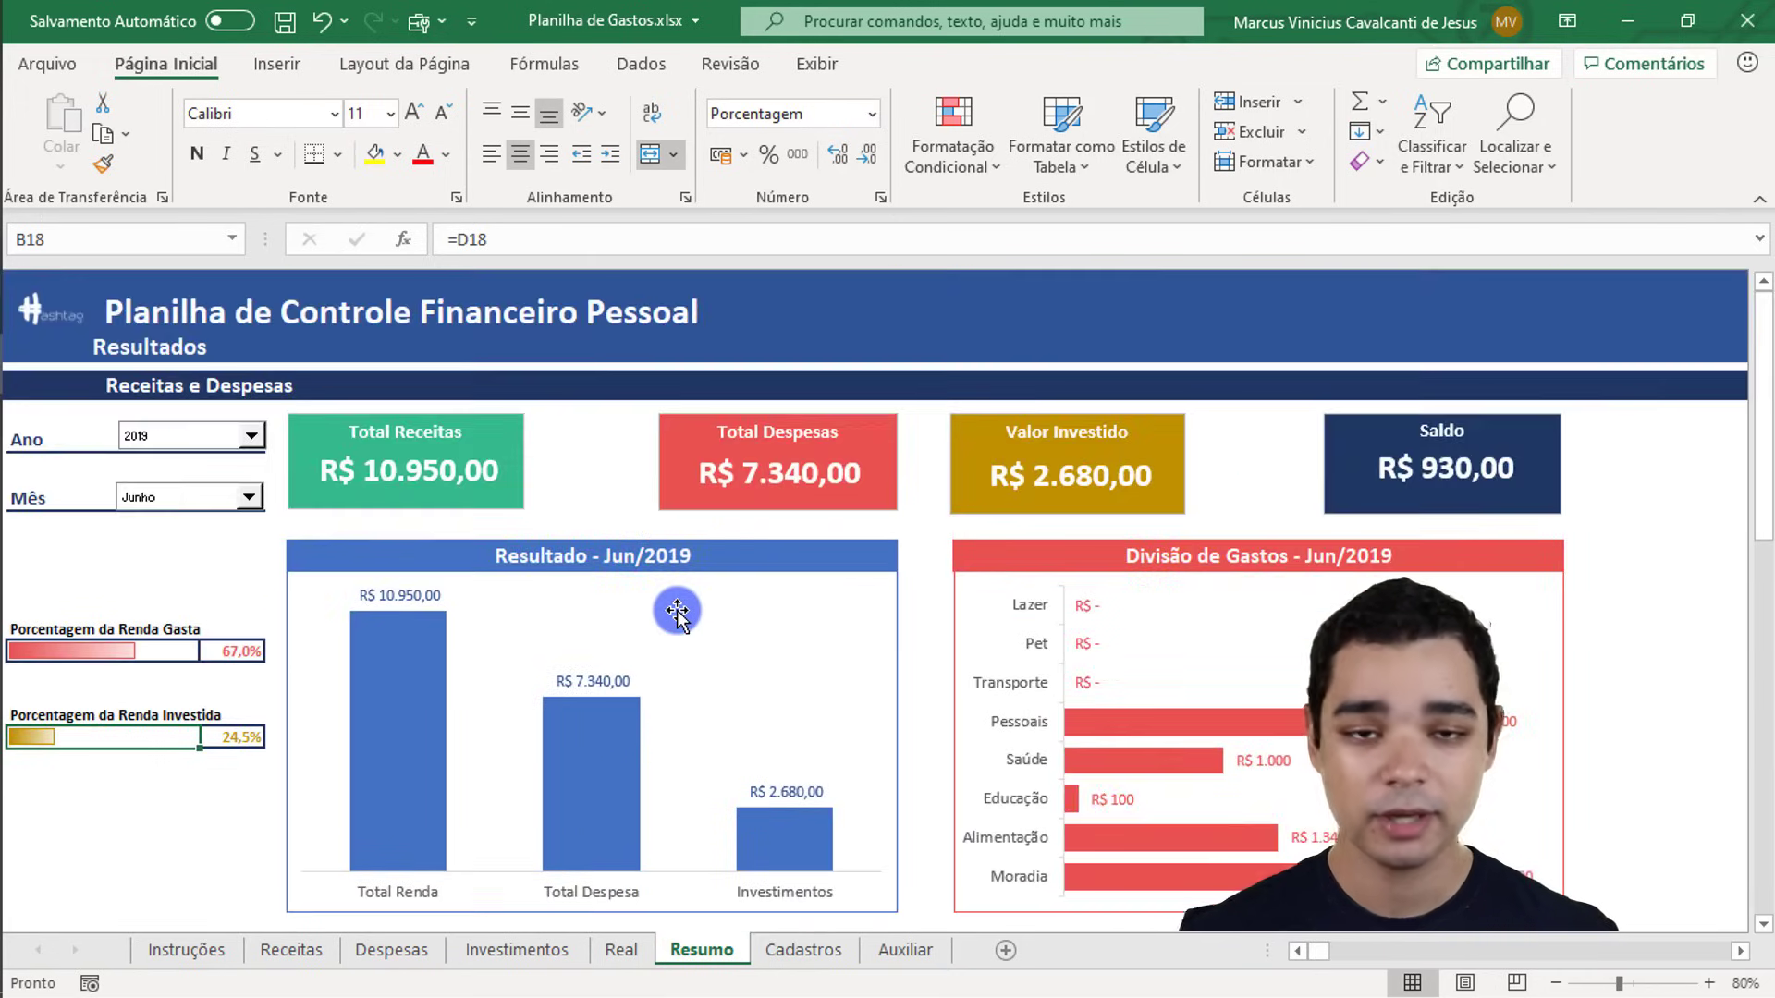
pyautogui.click(894, 952)
# Step: Inspect the Auxiliar formulas in B7, B6, F1 (Total Renda), I1 and L1, then return to Resumo
pyautogui.click(180, 464)
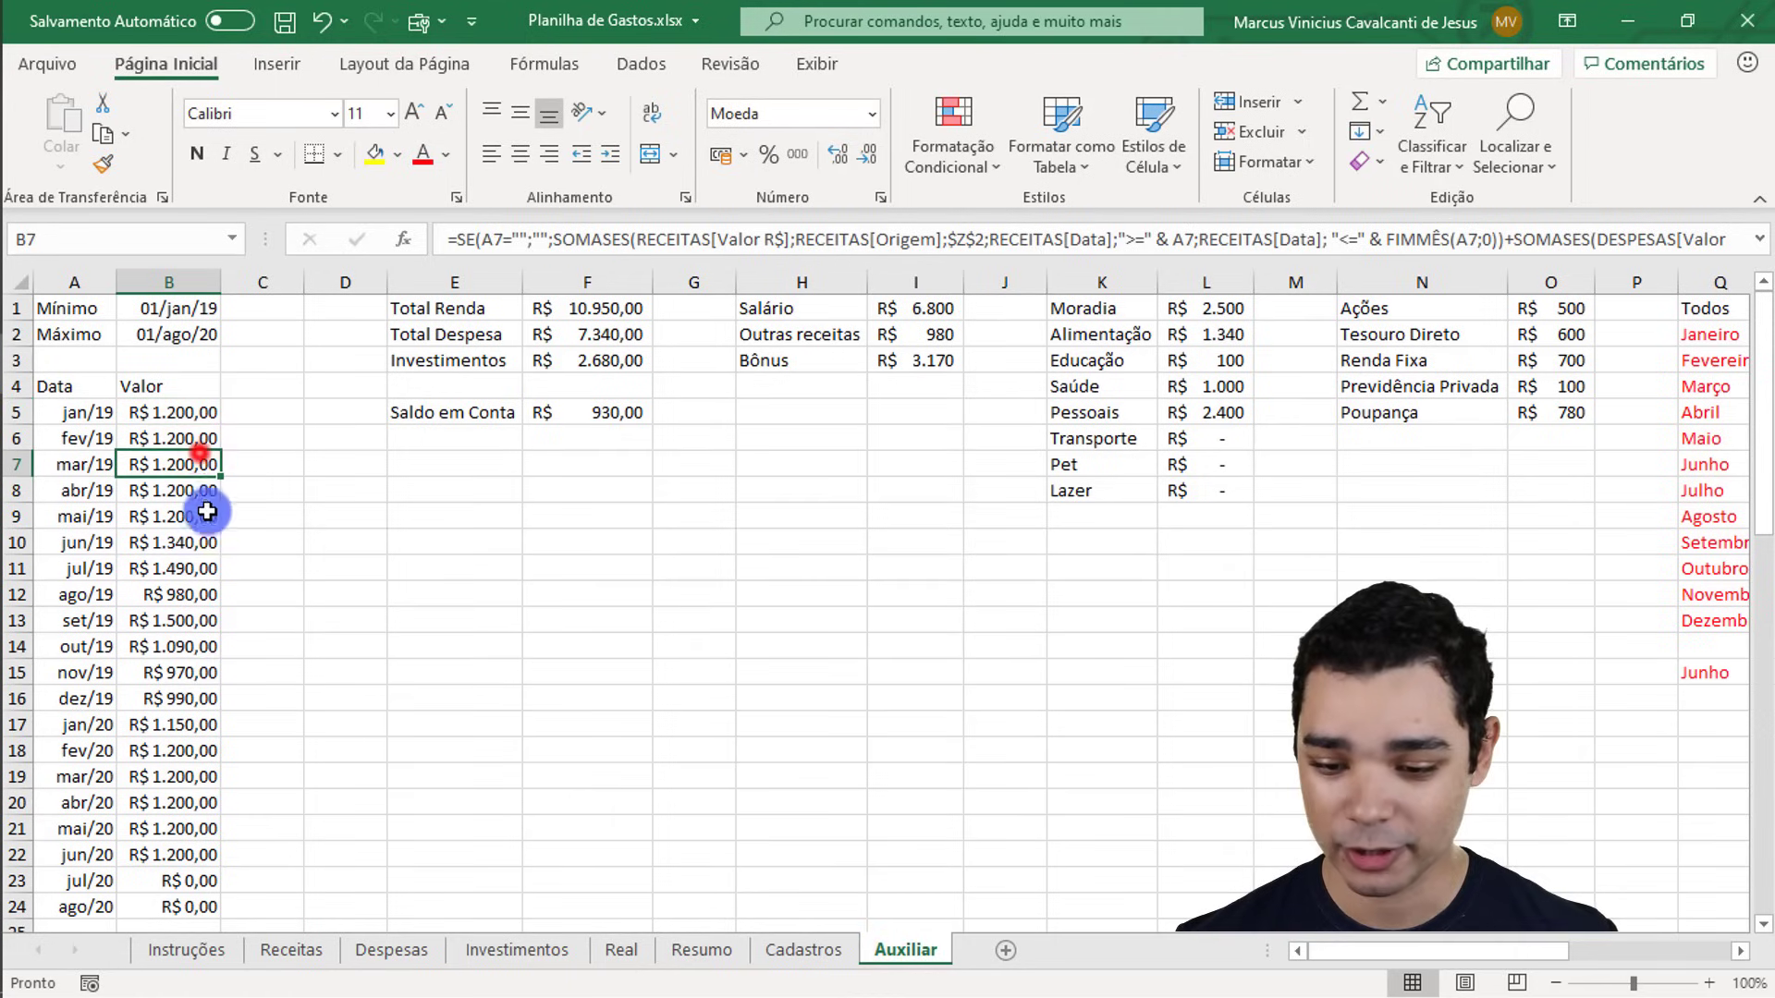
pyautogui.click(186, 431)
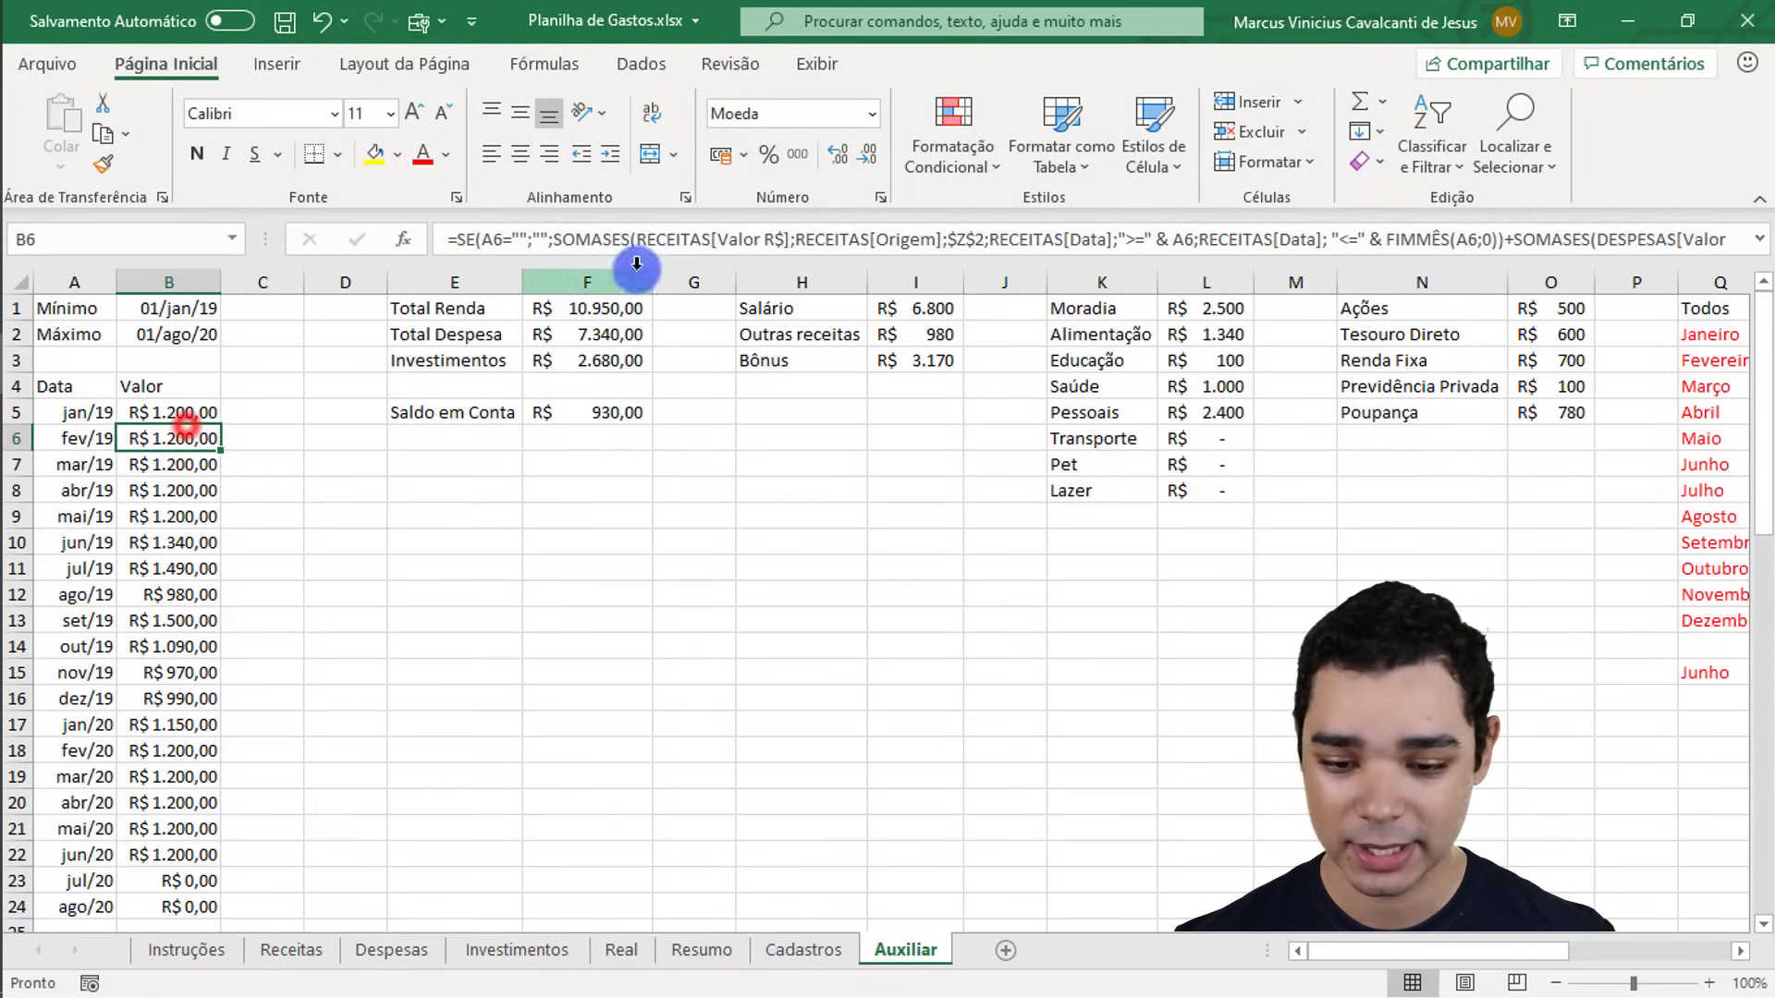
pyautogui.click(586, 311)
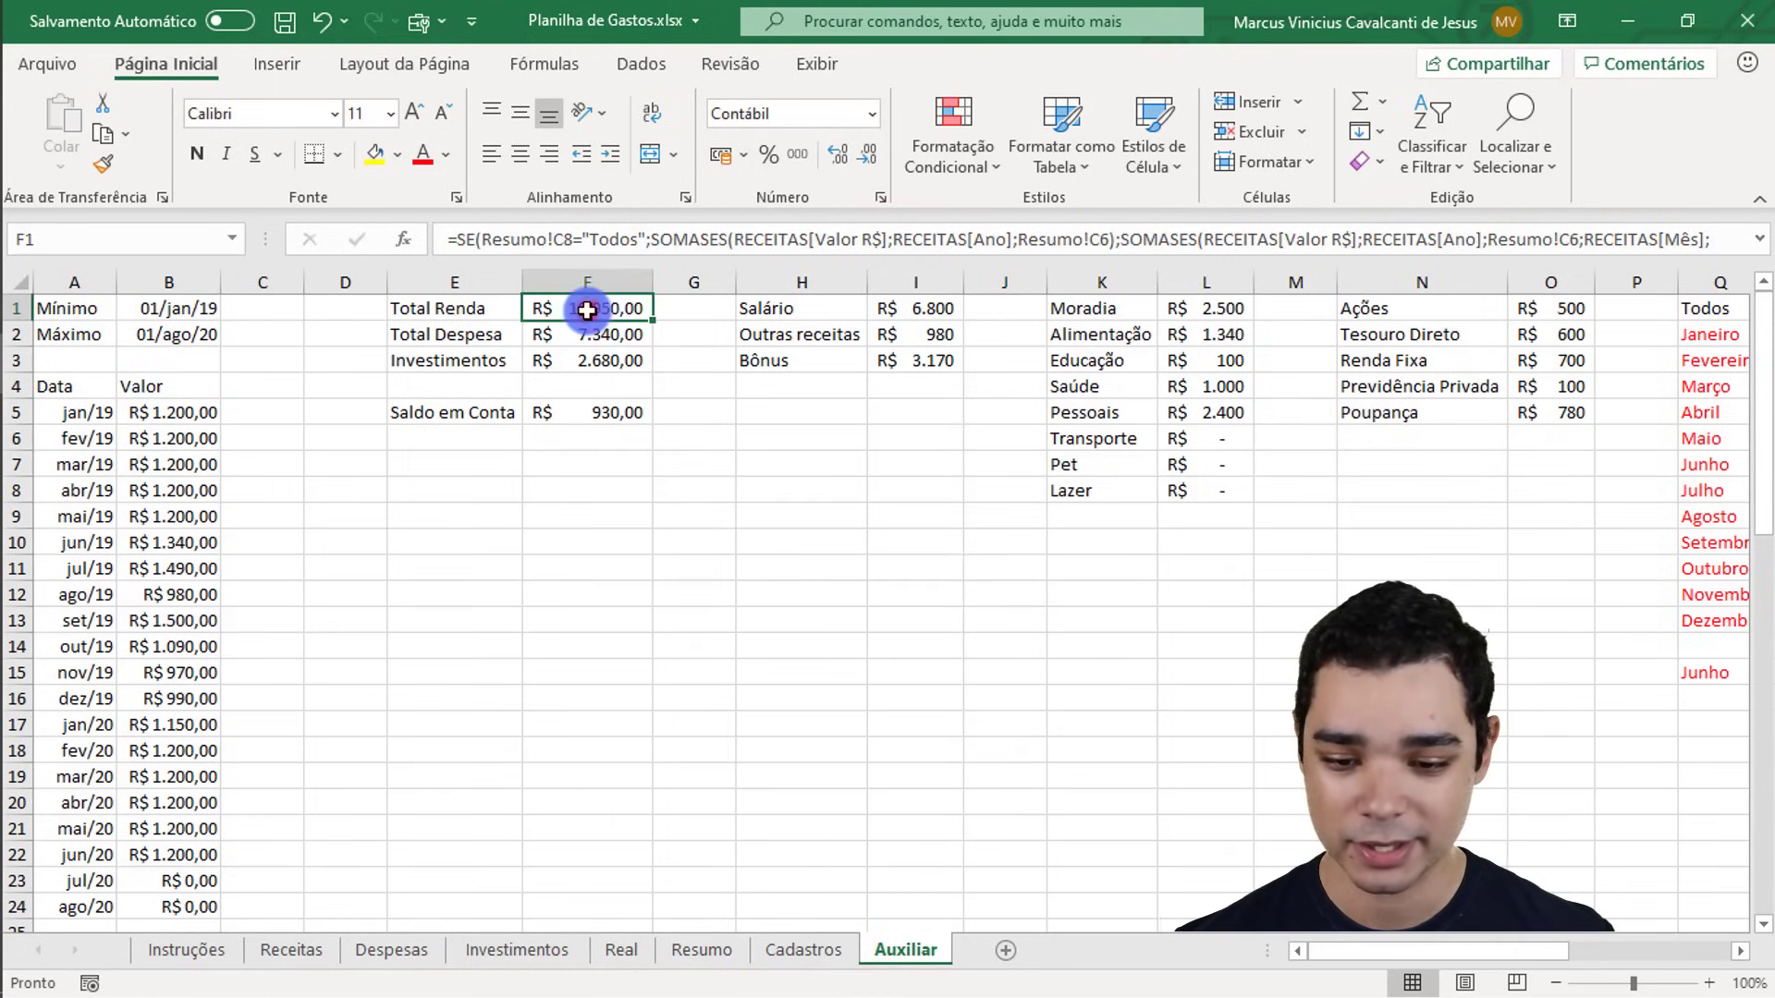
pyautogui.click(920, 312)
pyautogui.click(1235, 310)
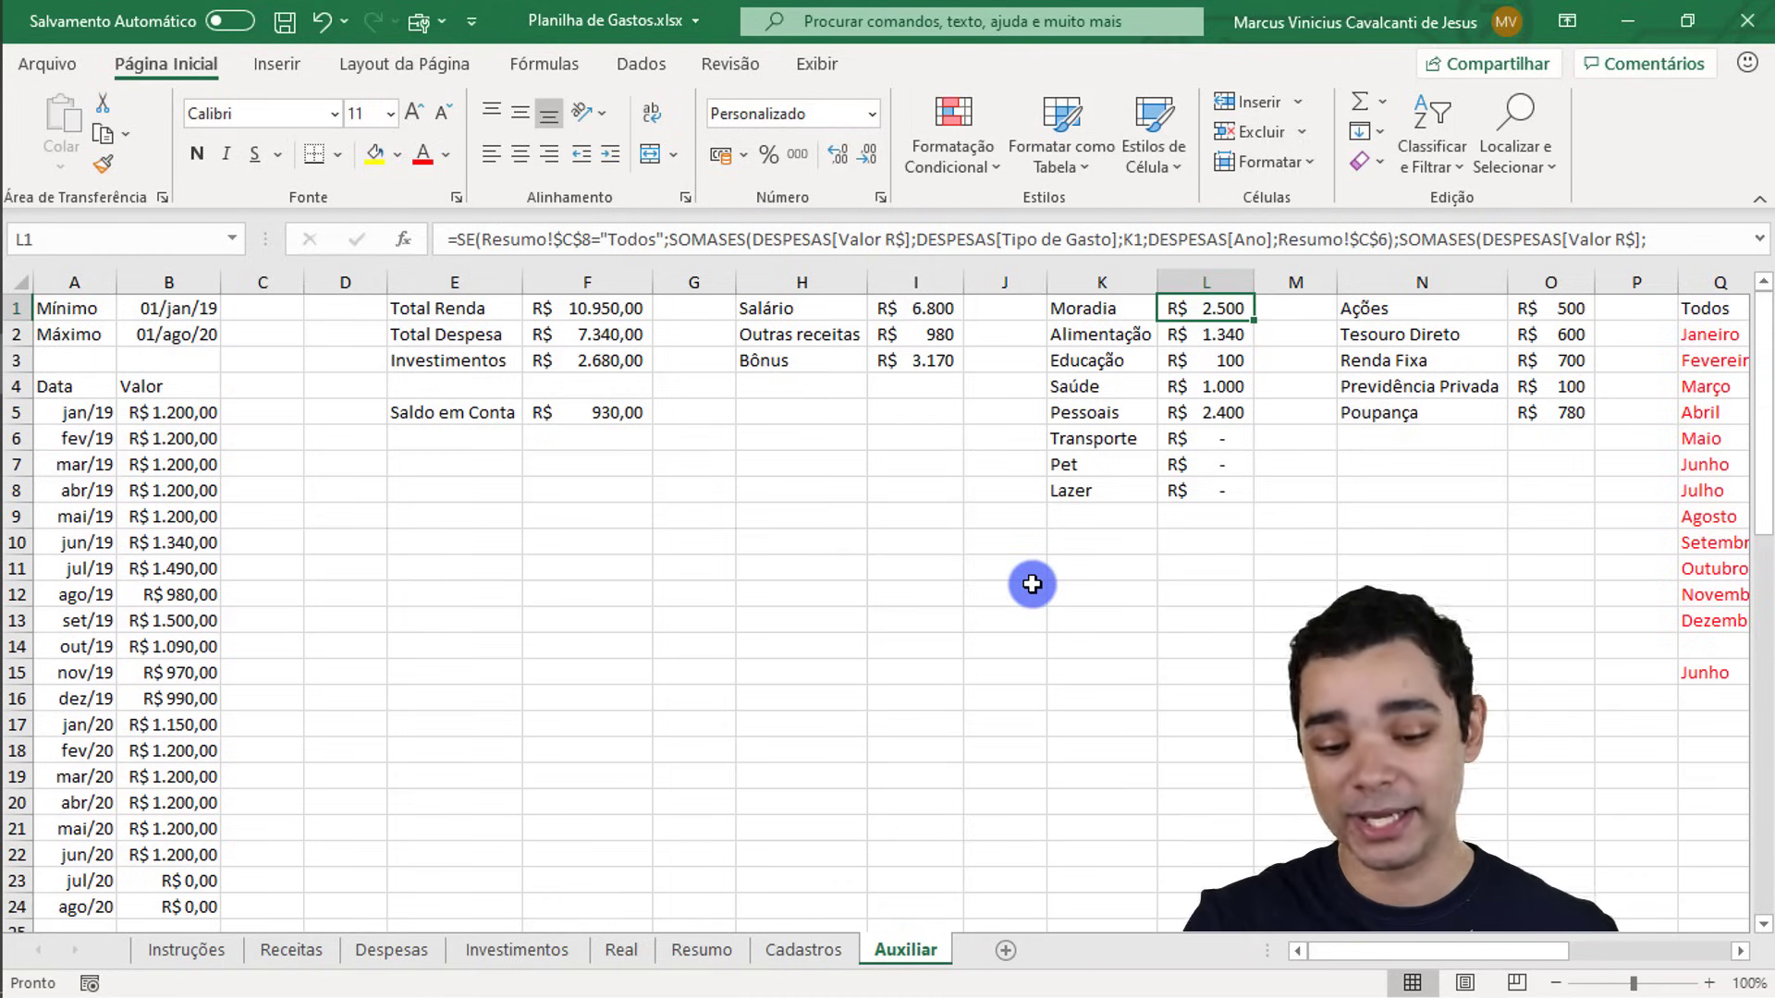
pyautogui.click(673, 952)
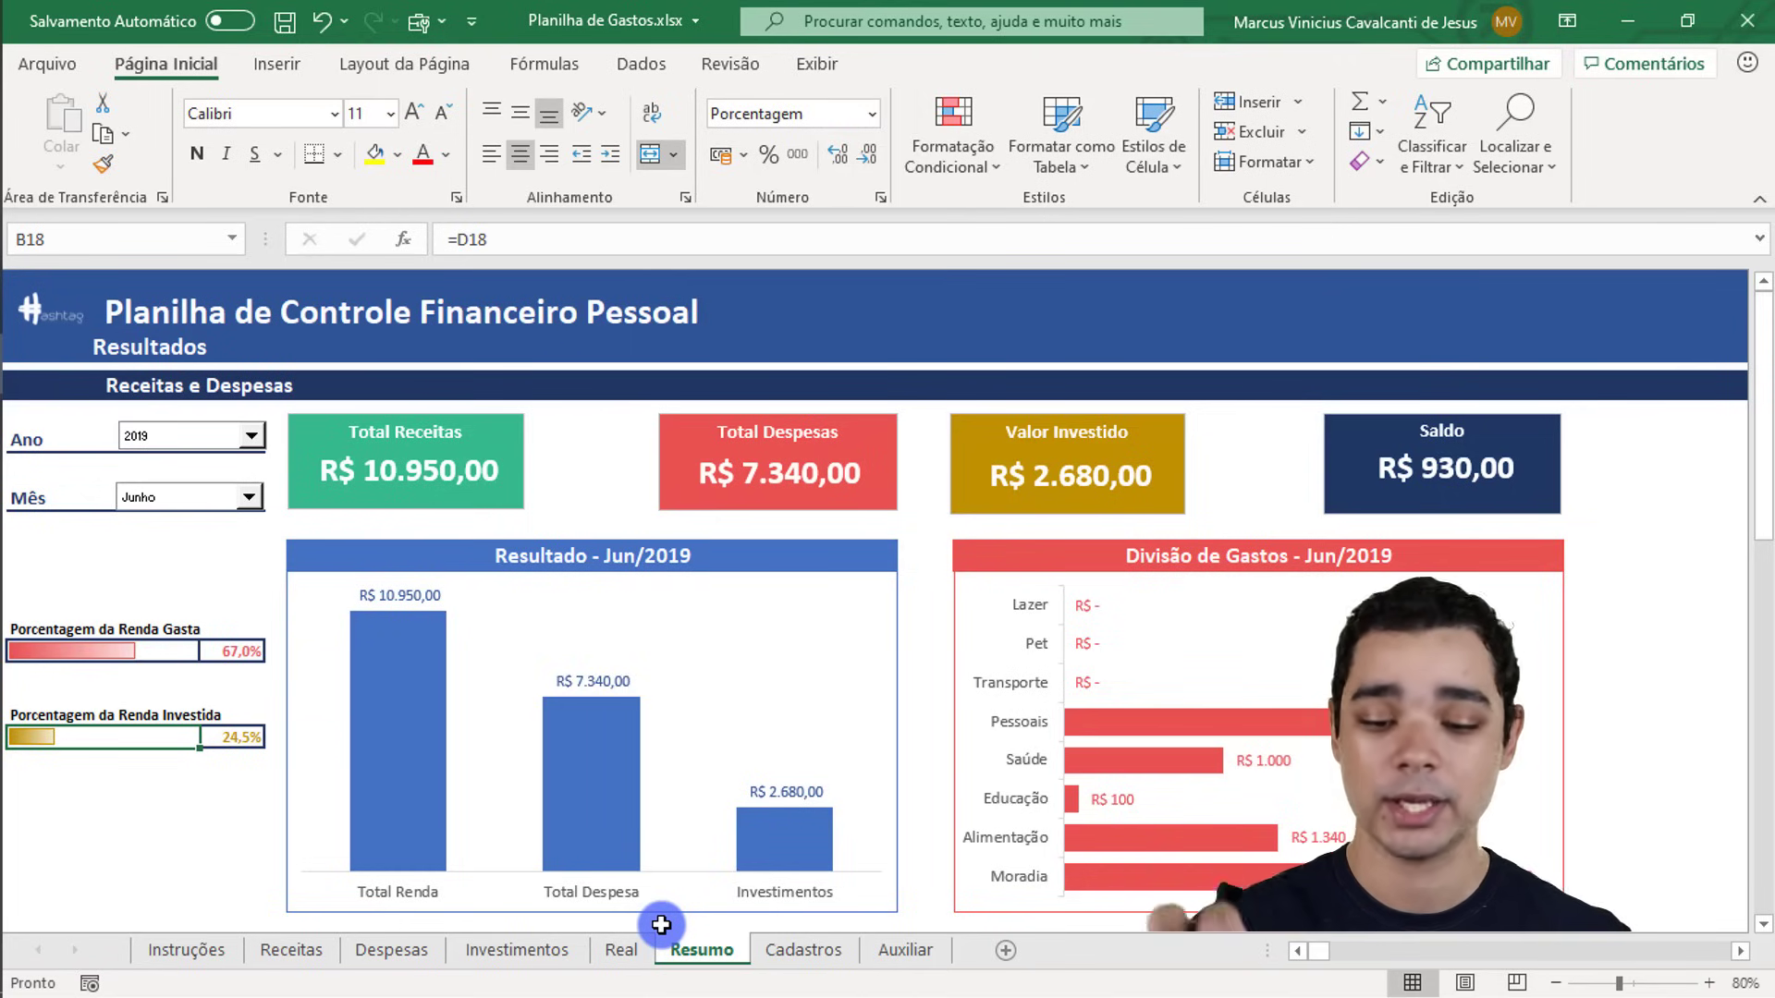
pyautogui.click(278, 950)
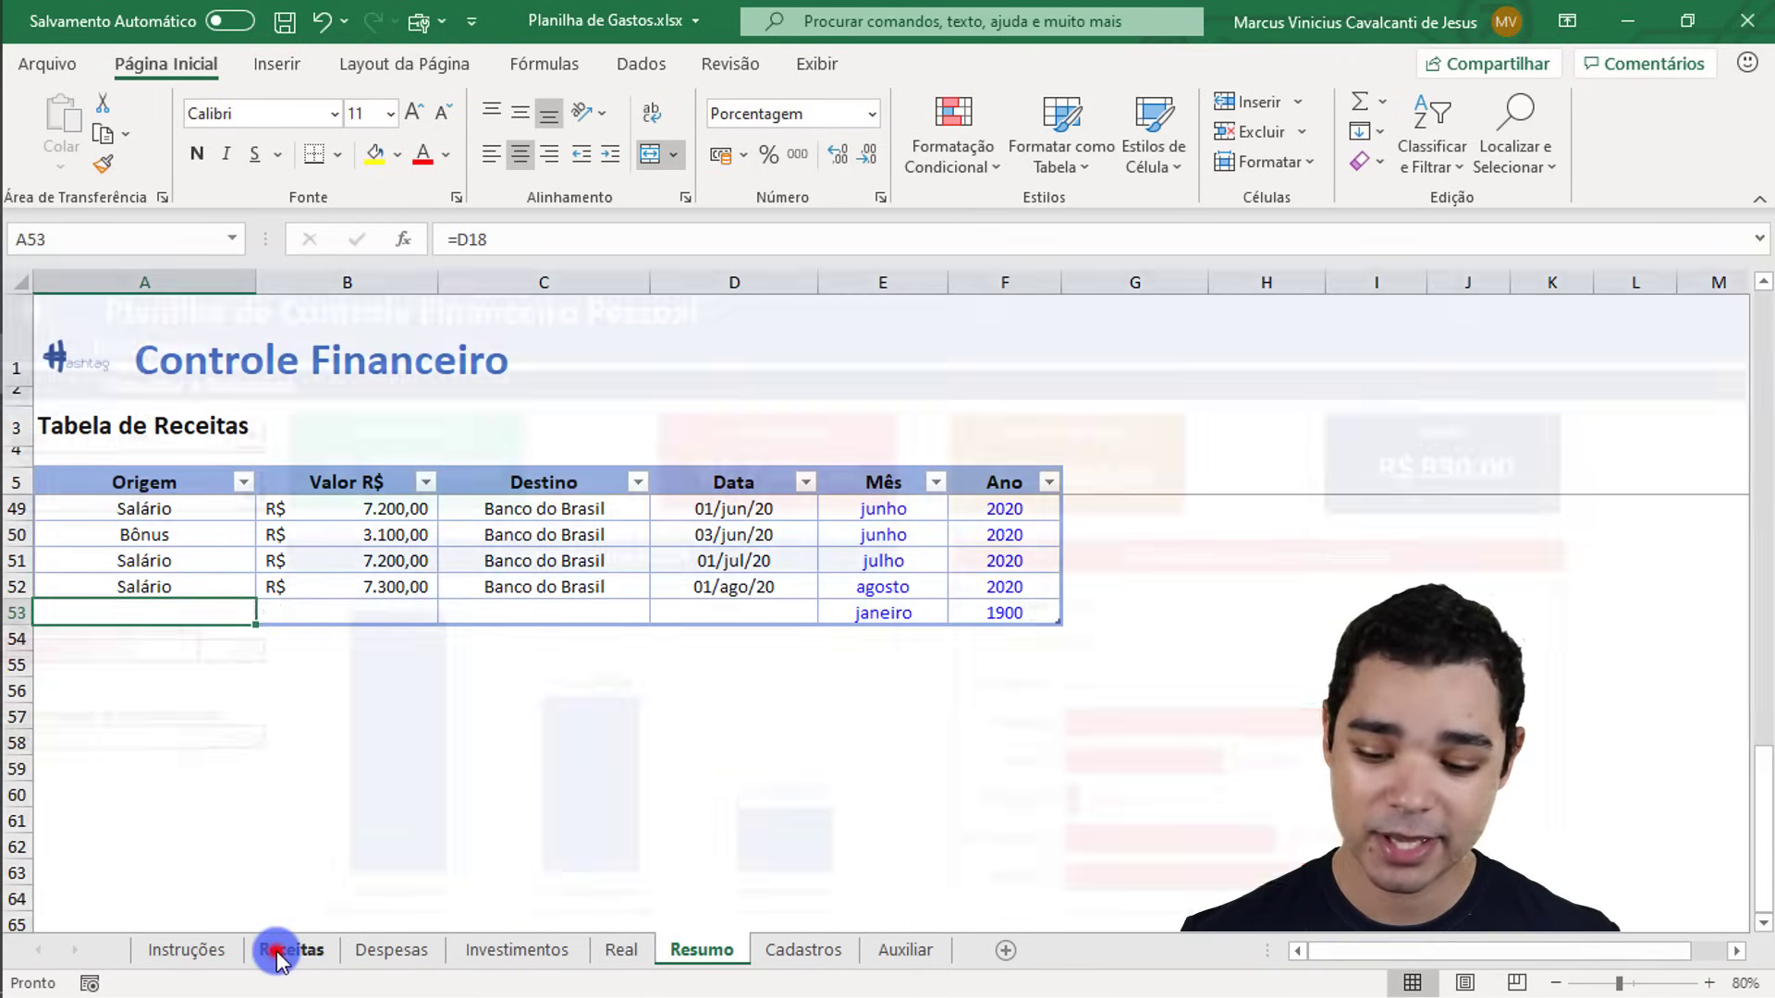
pyautogui.click(365, 952)
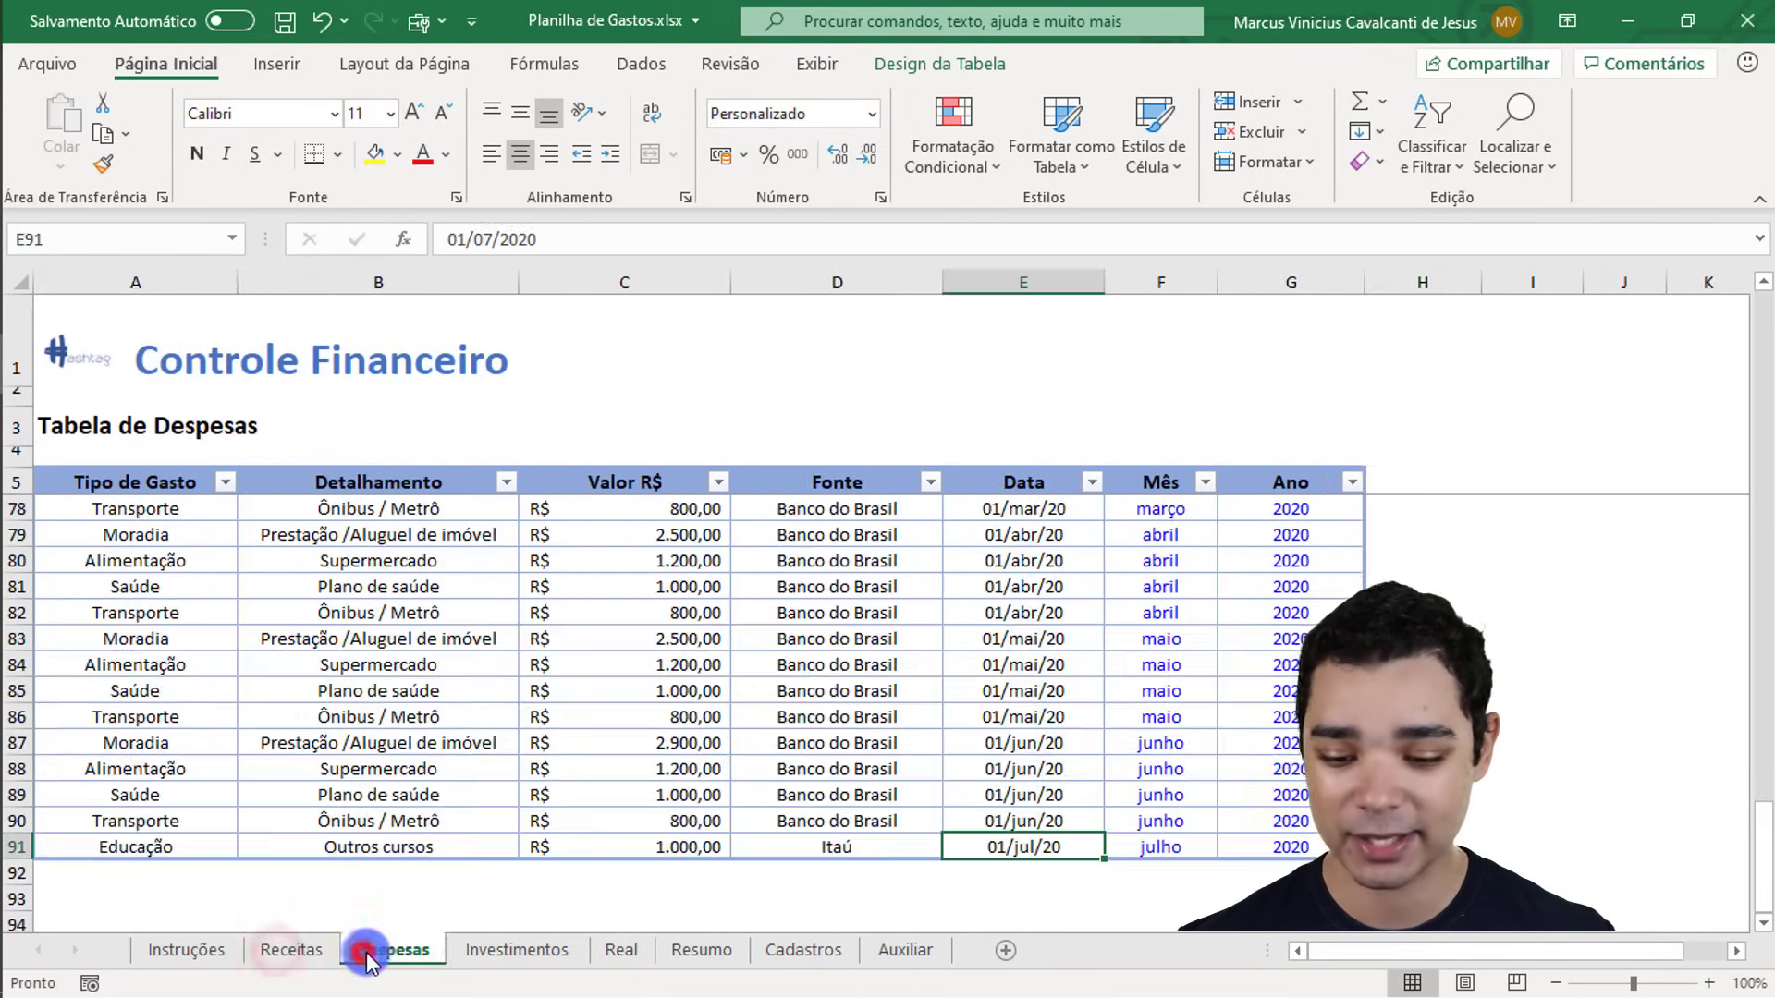
pyautogui.click(482, 952)
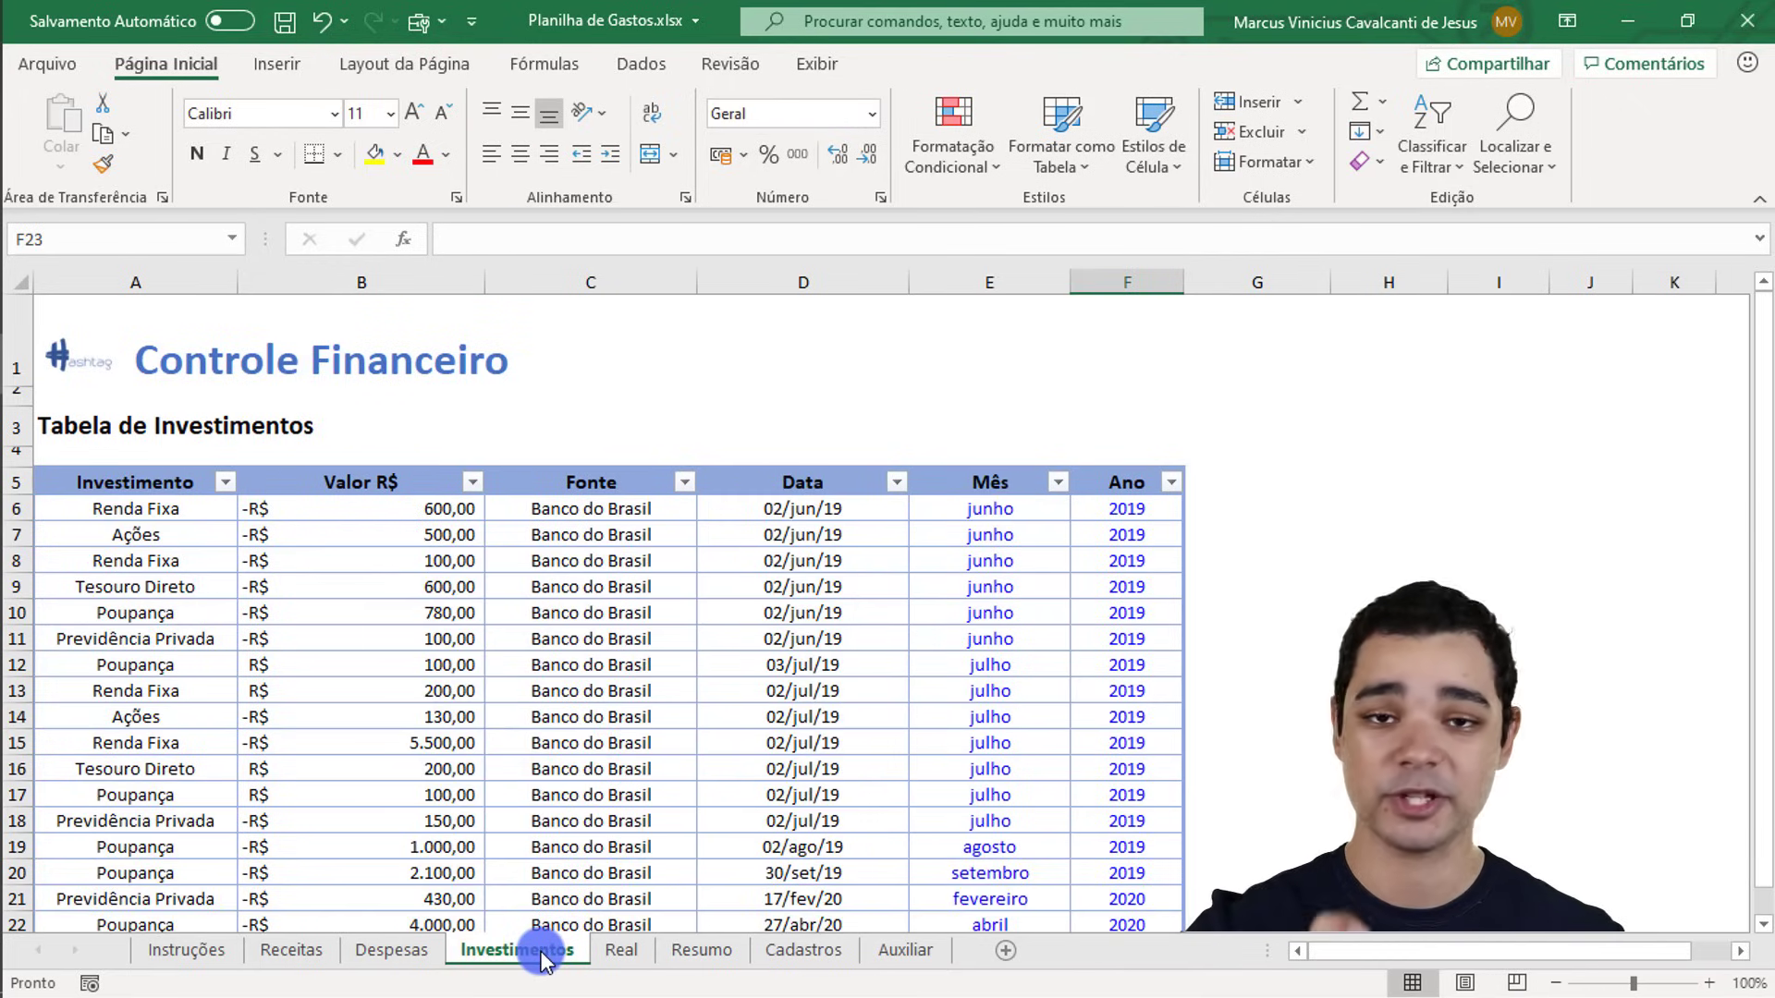
pyautogui.click(629, 952)
pyautogui.click(691, 950)
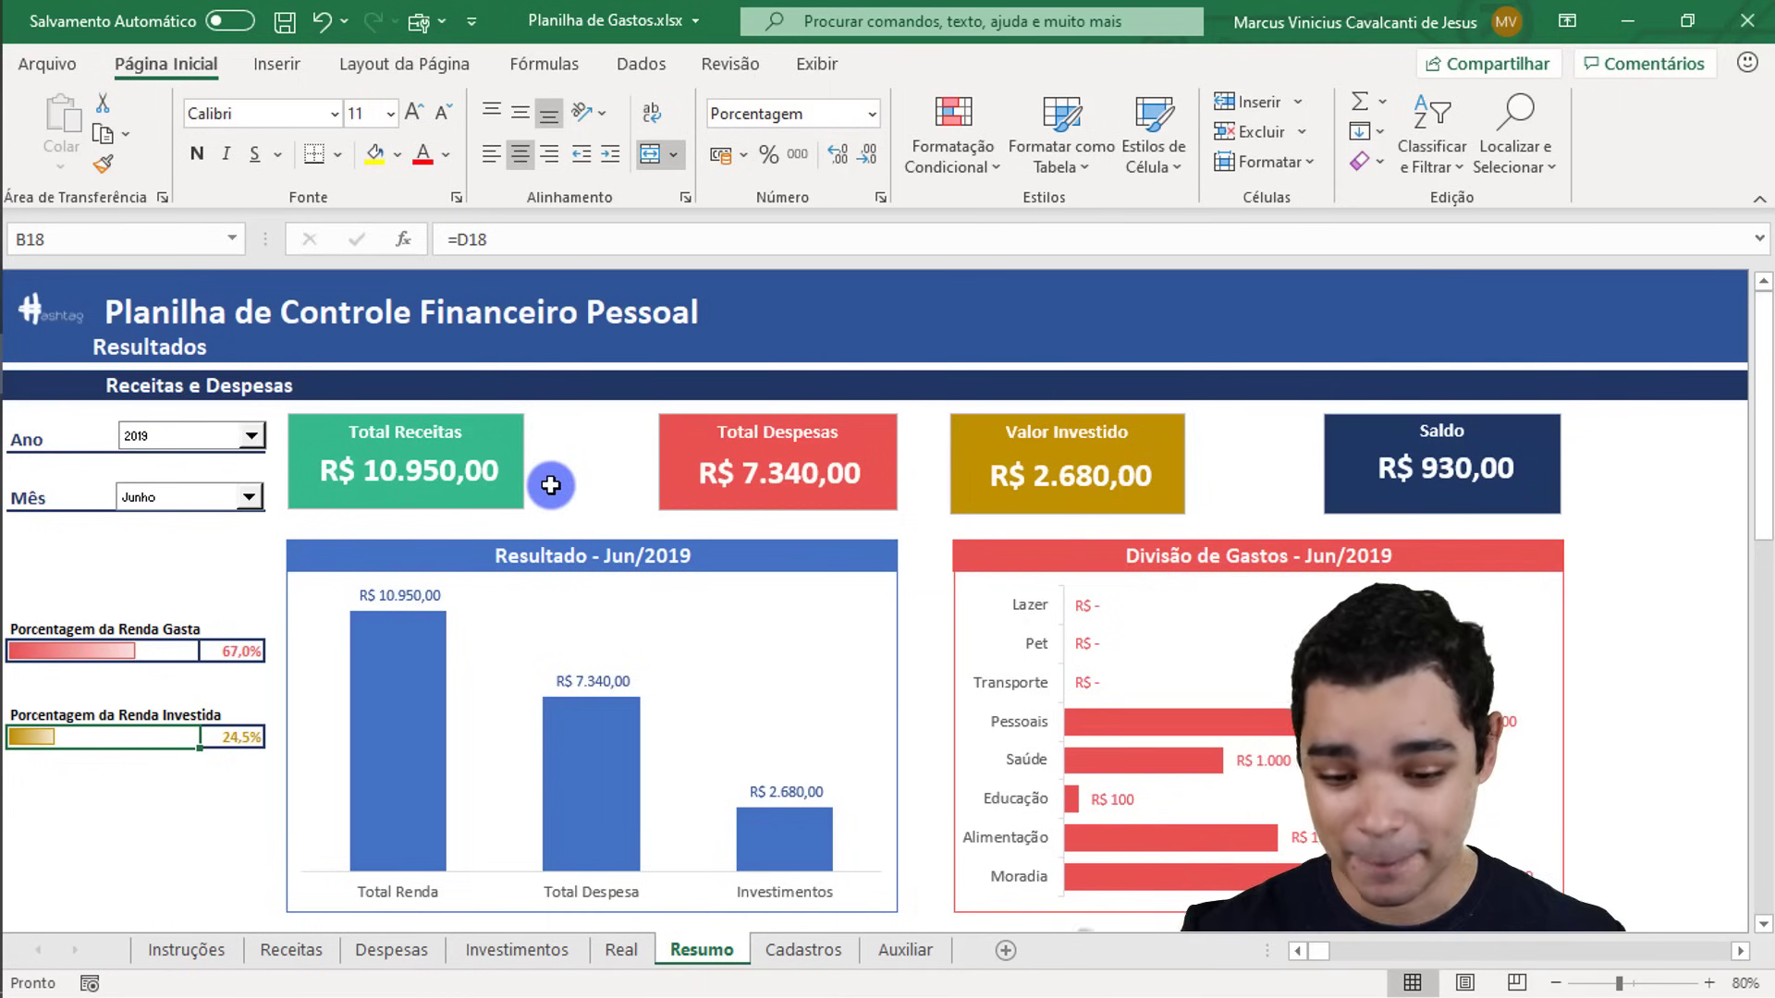
pyautogui.click(795, 949)
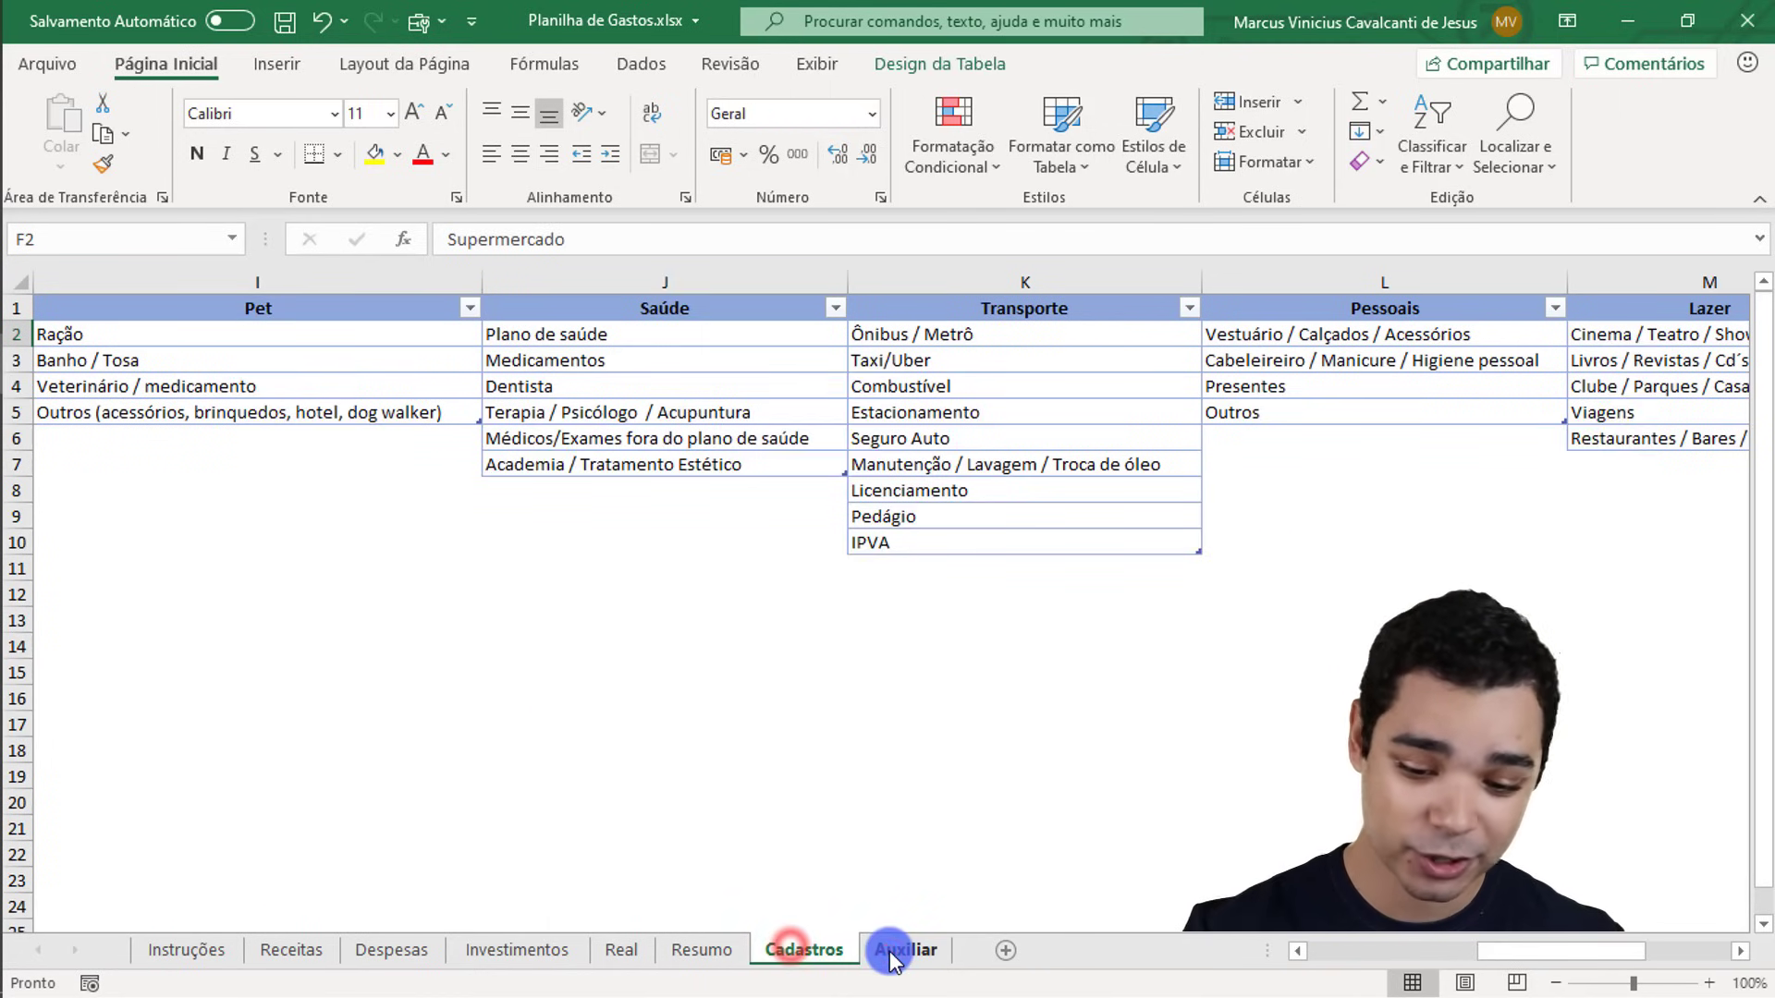
pyautogui.click(887, 950)
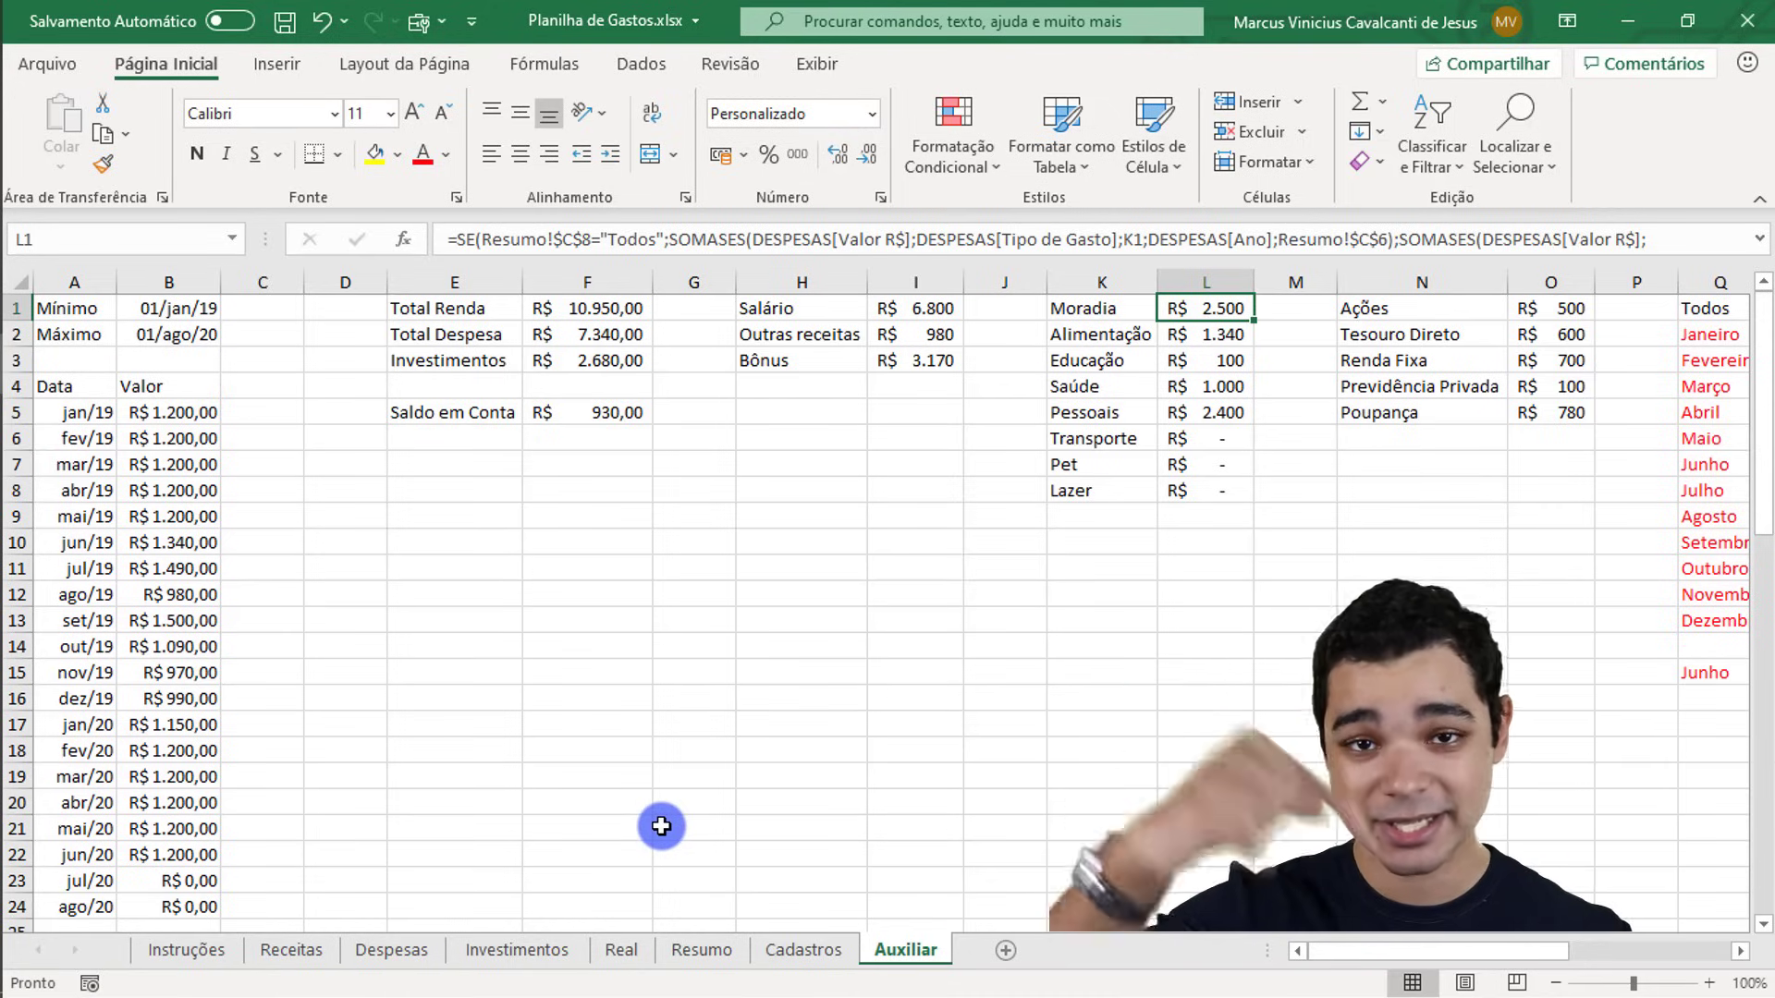
pyautogui.click(625, 952)
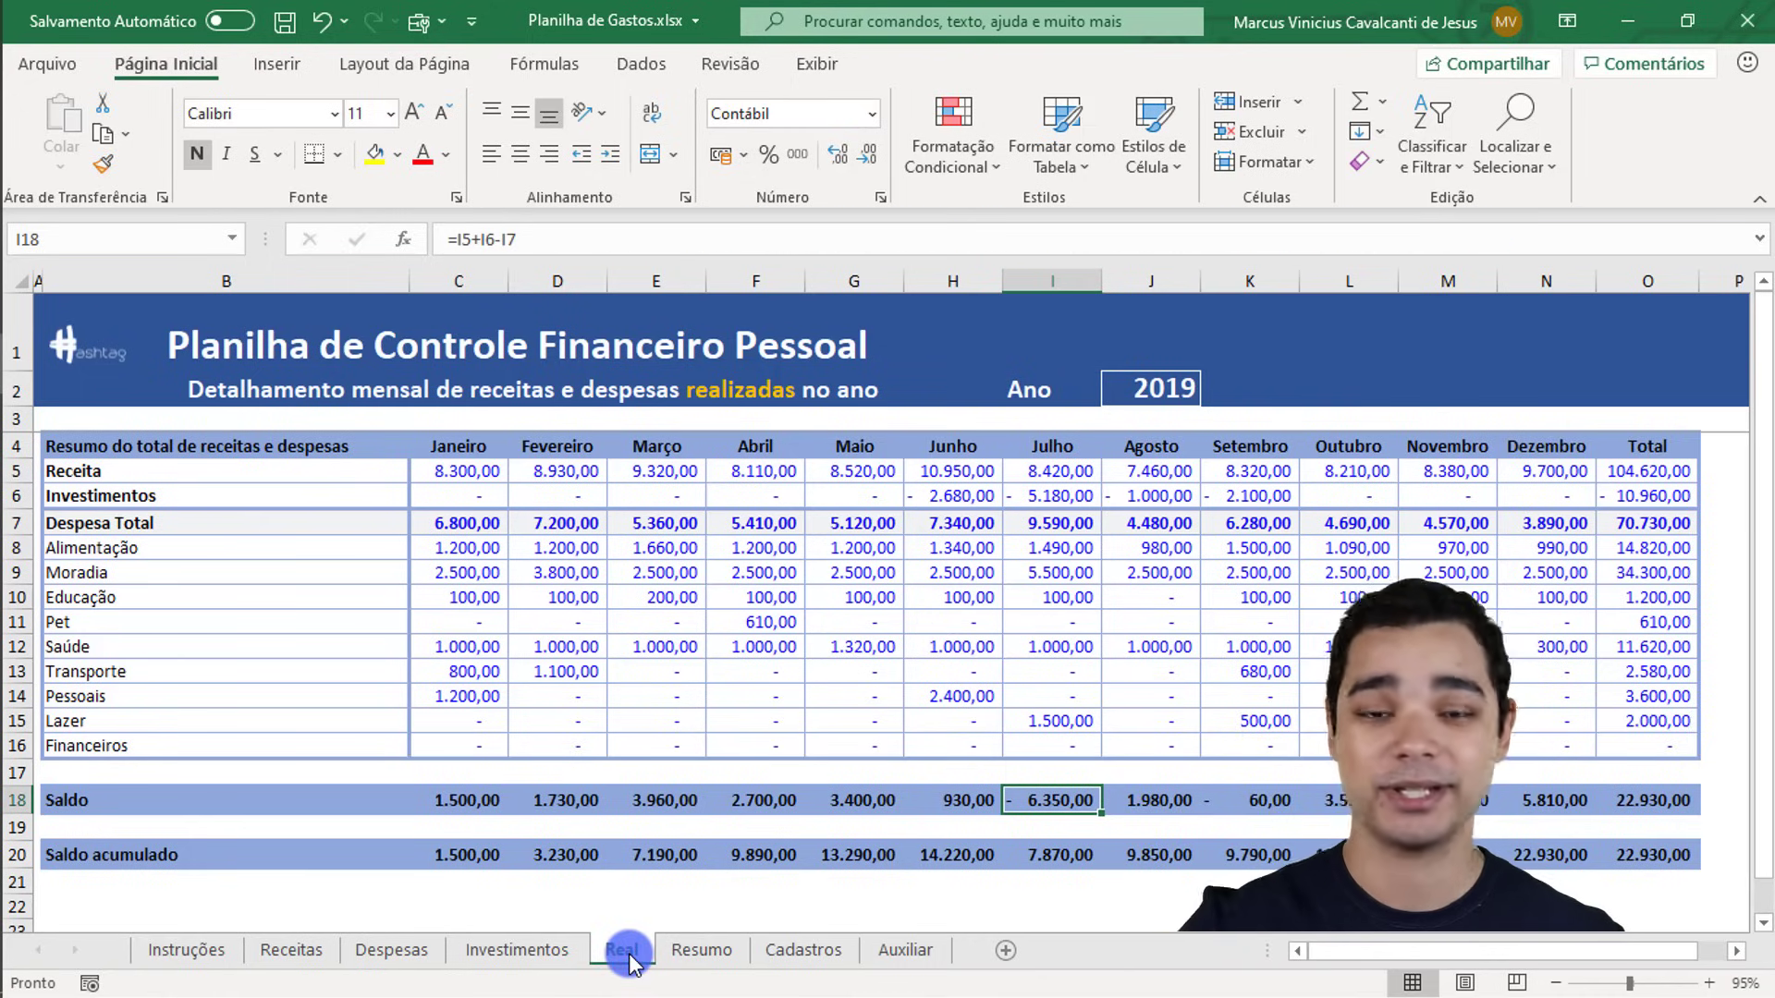
pyautogui.click(685, 959)
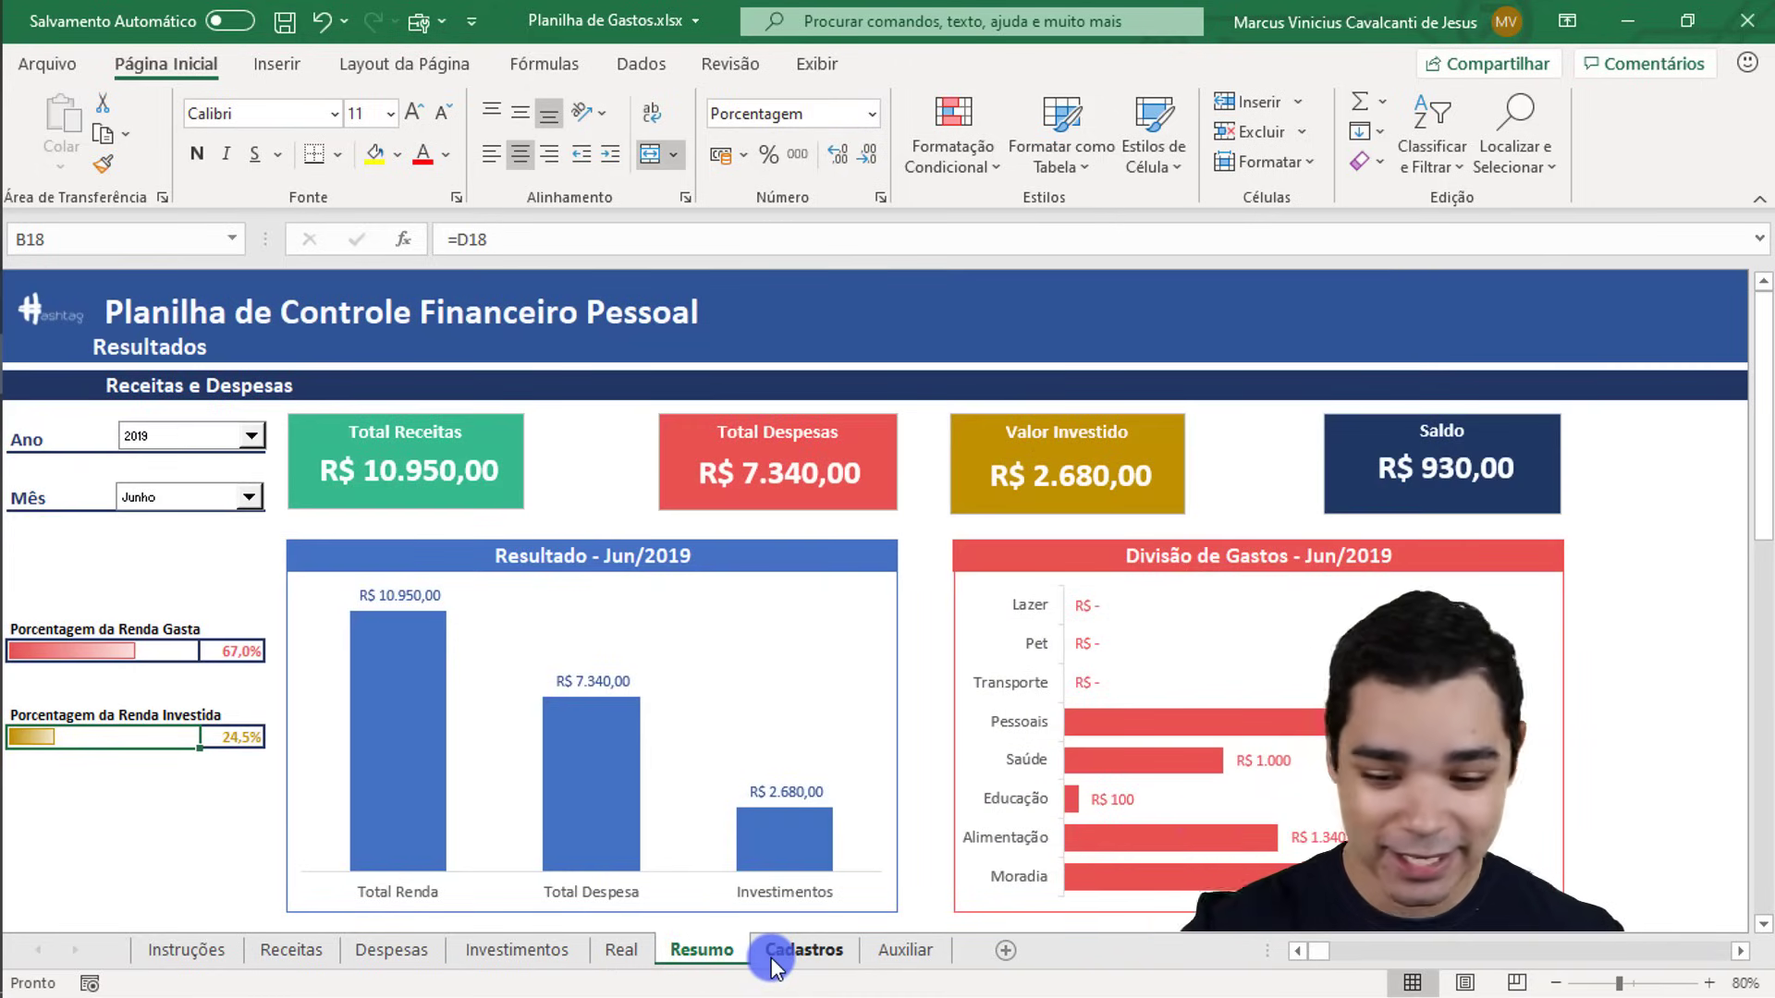